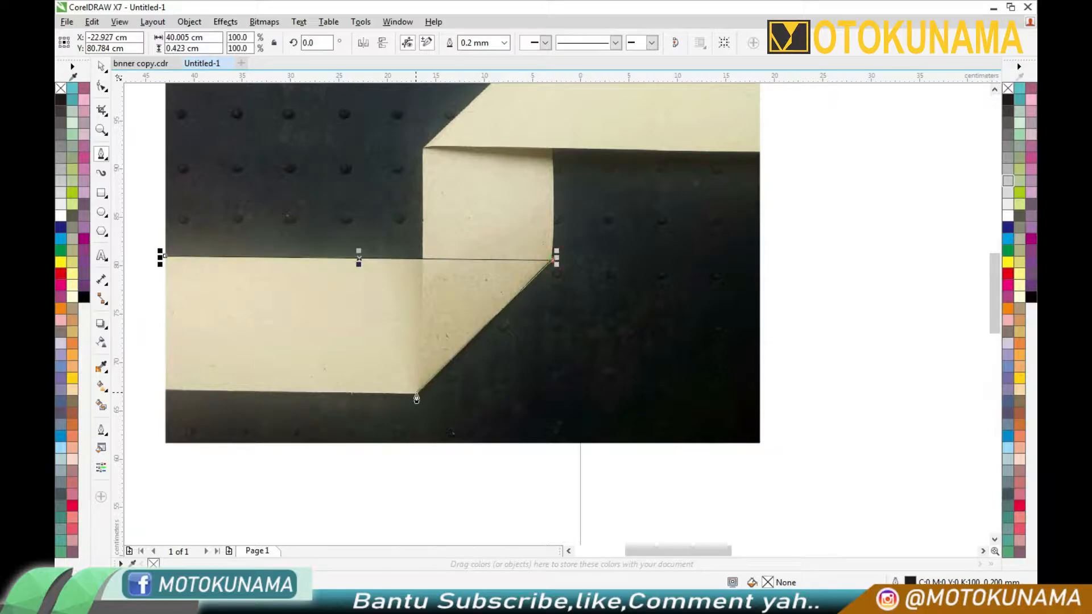
Step: Trace the folded paper ribbon in the photo as three closed outlines: lower band, middle fold and upper band
{"action": "left_click", "coordinate": [415, 395]}
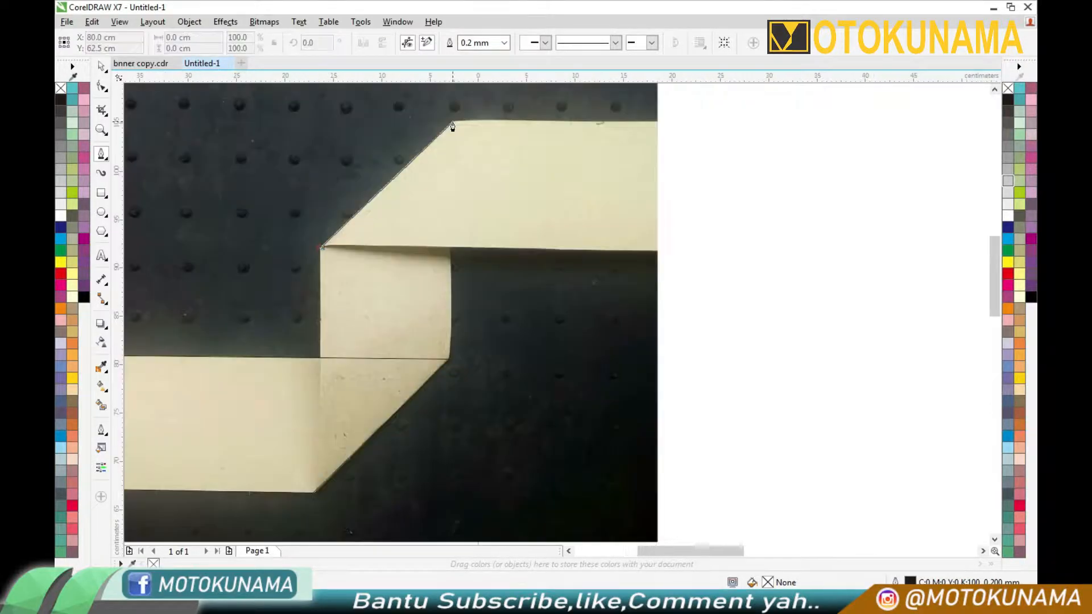
{"action": "left_click", "coordinate": [452, 121]}
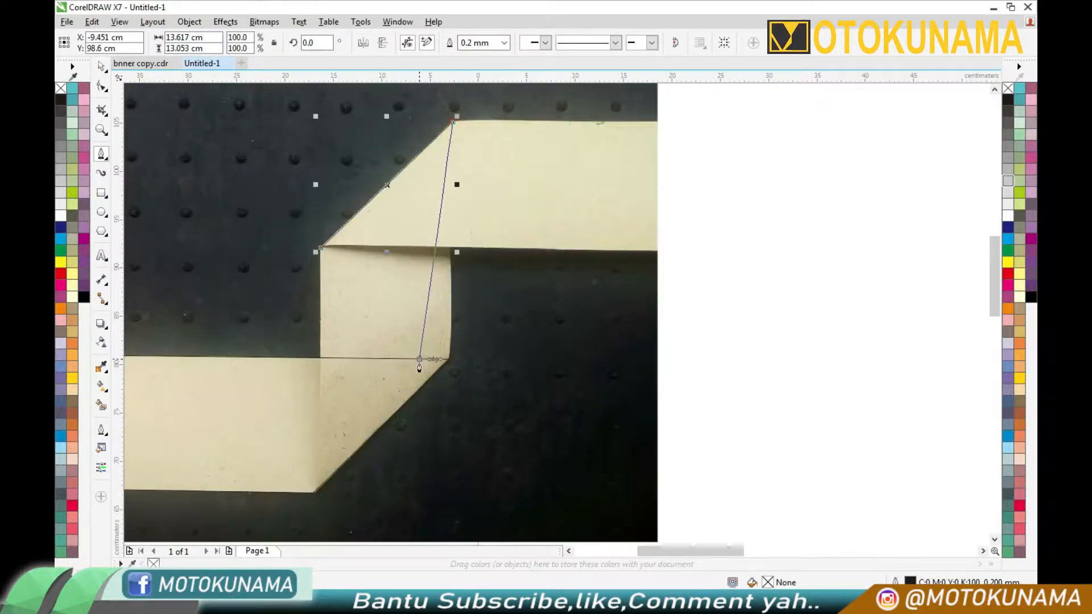
{"action": "left_click", "coordinate": [449, 360]}
{"action": "left_click", "coordinate": [314, 494]}
{"action": "left_click", "coordinate": [321, 250]}
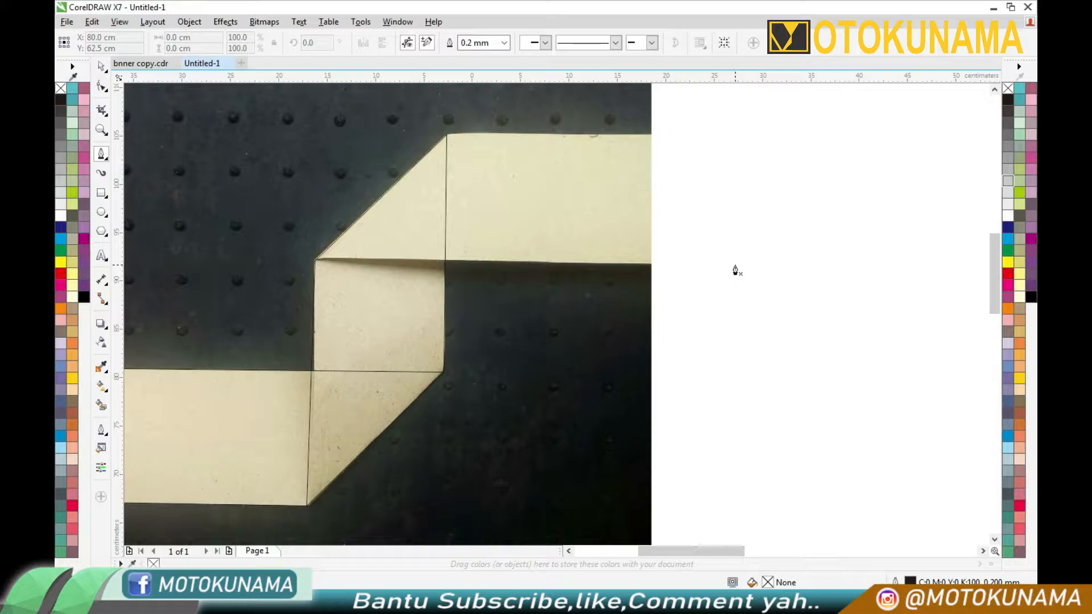
{"action": "left_click", "coordinate": [316, 263]}
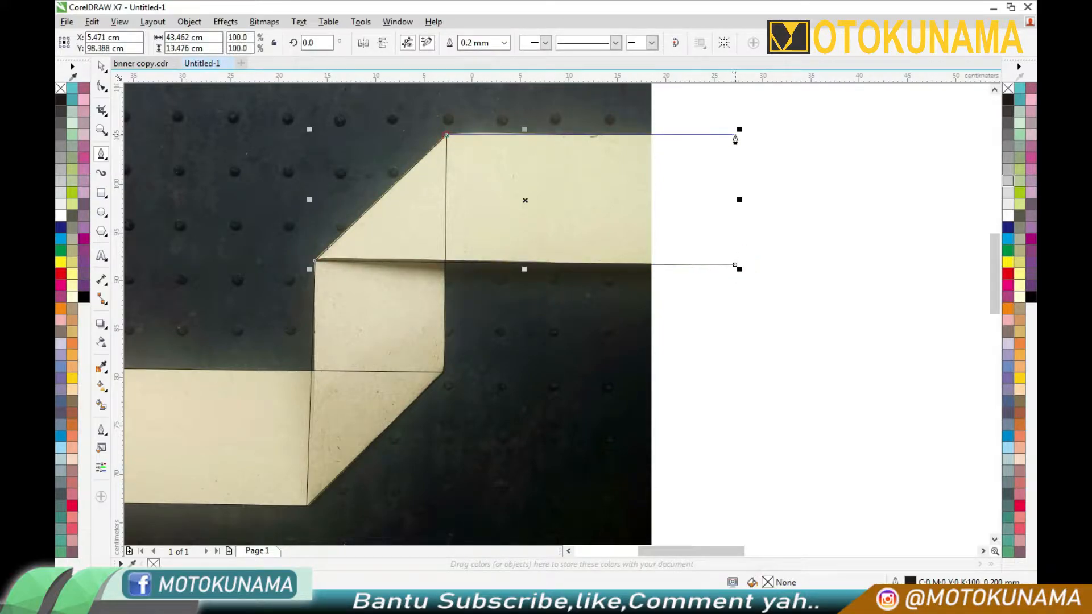
{"action": "left_click", "coordinate": [101, 66]}
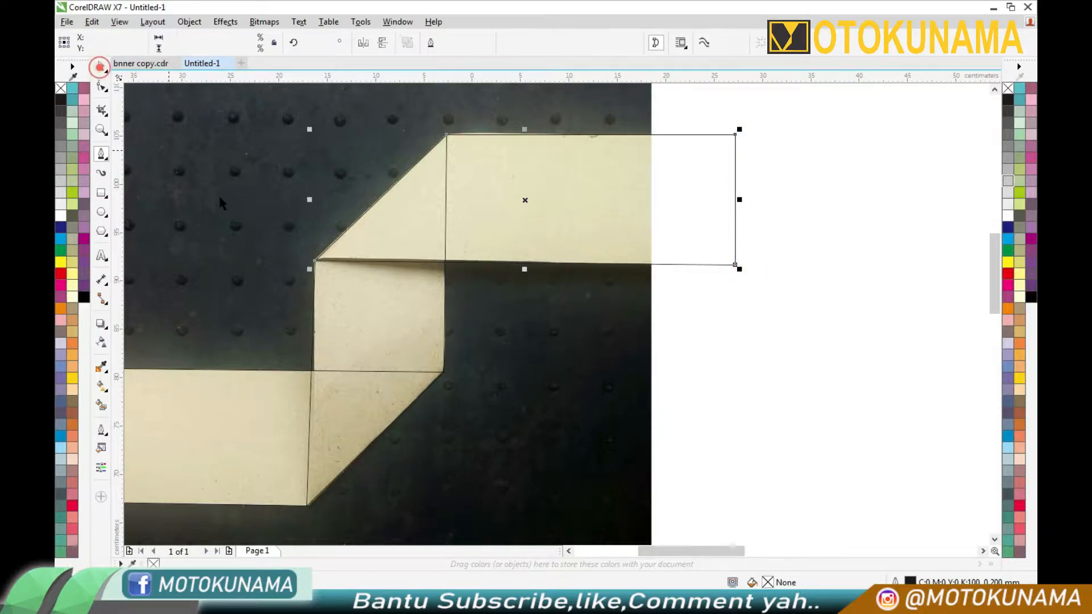
Step: Move the ribbon photo to the right, clear of the traced outlines
{"action": "scroll", "coordinate": [234, 197], "scroll_direction": "down", "scroll_amount": 4}
{"action": "left_click_drag", "start_coordinate": [234, 196], "coordinate": [588, 174]}
{"action": "scroll", "coordinate": [253, 205], "scroll_direction": "up", "scroll_amount": 2}
{"action": "scroll", "coordinate": [253, 213], "scroll_direction": "down", "scroll_amount": 2}
{"action": "right_click", "coordinate": [653, 212]}
{"action": "left_click", "coordinate": [628, 195]}
{"action": "left_click_drag", "start_coordinate": [640, 198], "coordinate": [508, 177]}
{"action": "scroll", "coordinate": [244, 215], "scroll_direction": "up", "scroll_amount": 2}
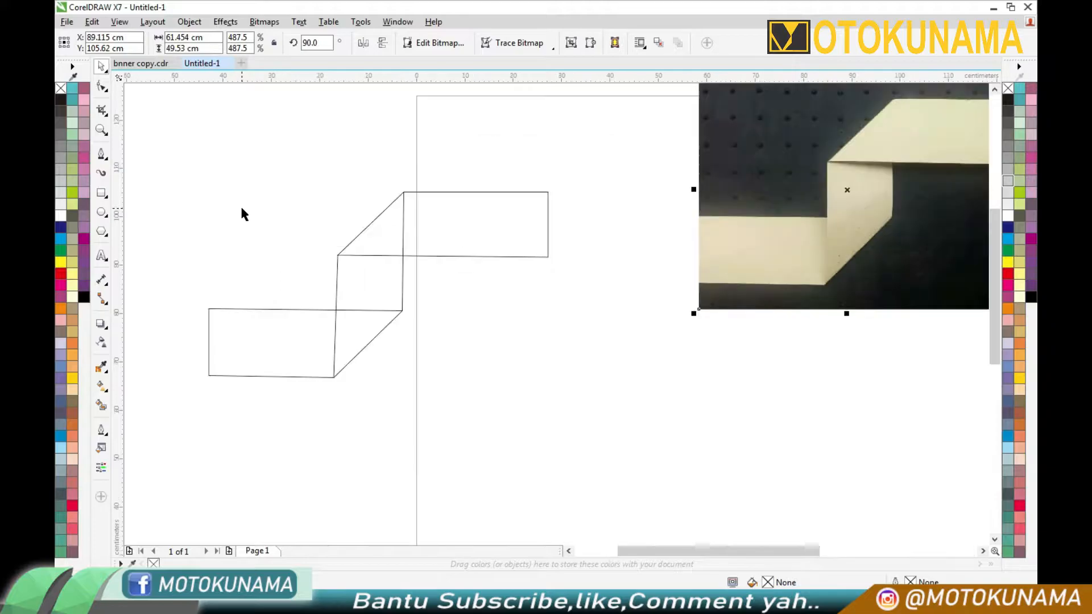
Step: Sample the paper's beige colour from the photo and fill the three ribbon outlines with it
{"action": "left_click", "coordinate": [101, 367]}
{"action": "left_click", "coordinate": [821, 263]}
{"action": "left_click", "coordinate": [494, 229]}
{"action": "left_click", "coordinate": [353, 287]}
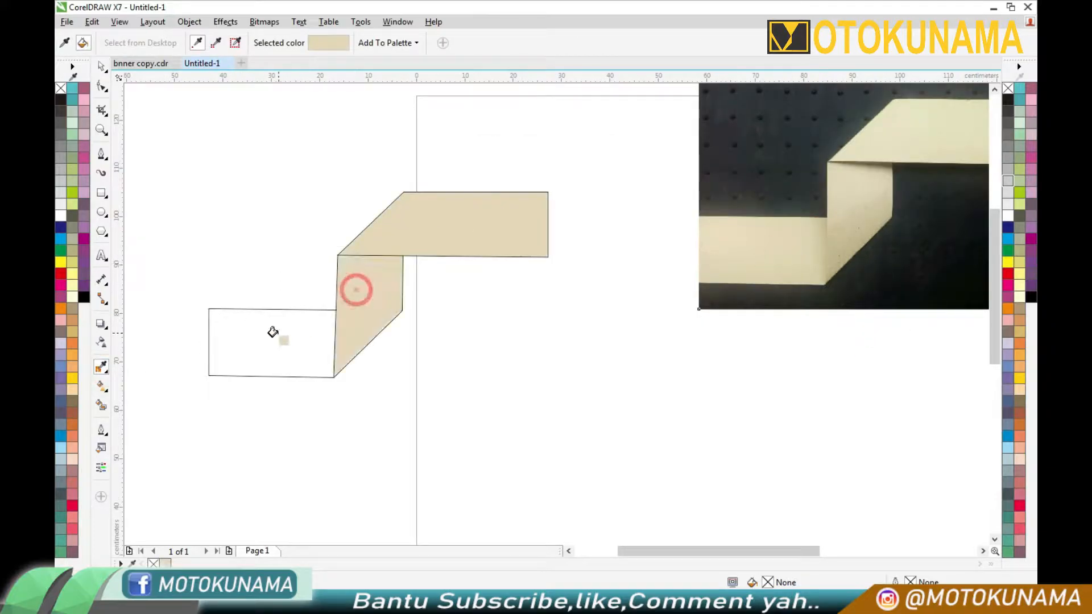
{"action": "left_click", "coordinate": [258, 345]}
{"action": "left_click", "coordinate": [101, 66]}
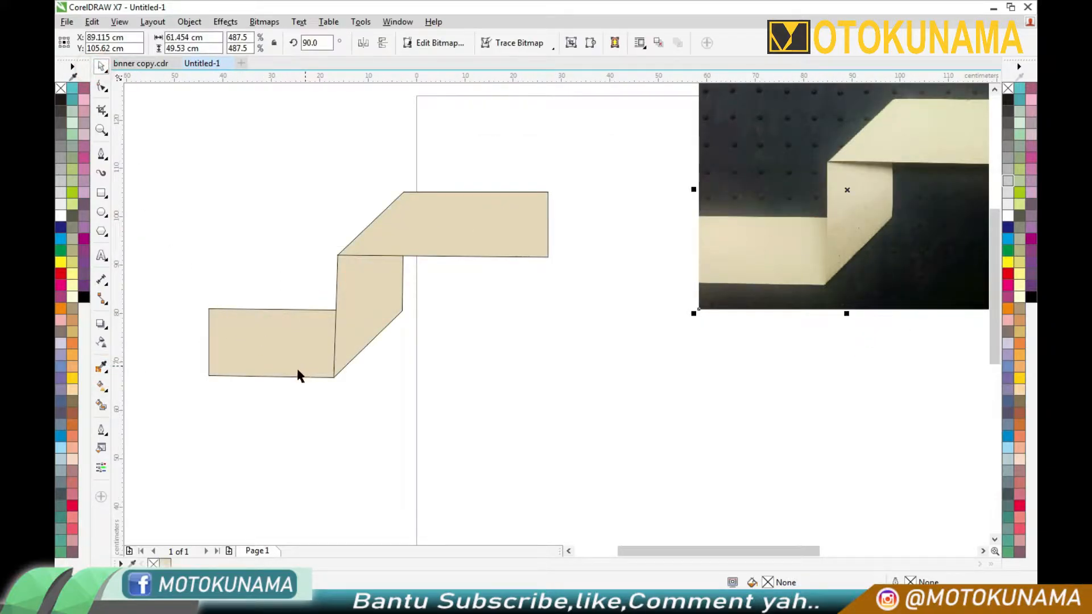
Step: Apply a linear fountain fill to the middle fold, fading from beige to white just past its upper edge
{"action": "left_click", "coordinate": [101, 390]}
{"action": "scroll", "coordinate": [362, 240], "scroll_direction": "up", "scroll_amount": 1}
{"action": "scroll", "coordinate": [312, 448], "scroll_direction": "down", "scroll_amount": 1}
{"action": "left_click", "coordinate": [293, 445]}
{"action": "left_click_drag", "start_coordinate": [335, 422], "coordinate": [351, 360]}
{"action": "left_click", "coordinate": [343, 415]}
{"action": "scroll", "coordinate": [351, 355], "scroll_direction": "up", "scroll_amount": 2}
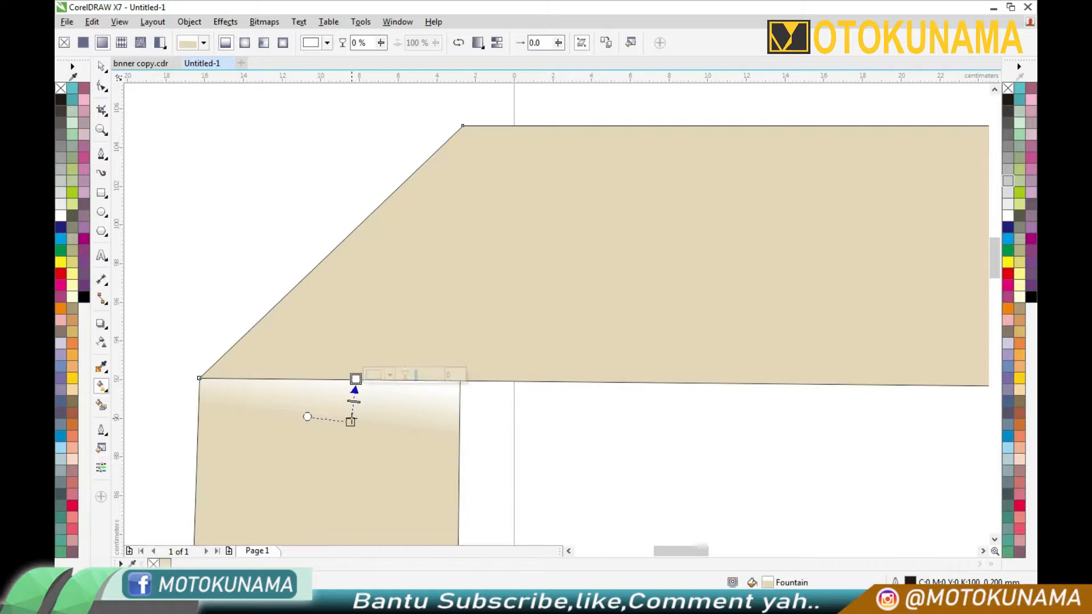
{"action": "left_click_drag", "start_coordinate": [363, 421], "coordinate": [355, 420]}
{"action": "left_click_drag", "start_coordinate": [356, 378], "coordinate": [356, 367]}
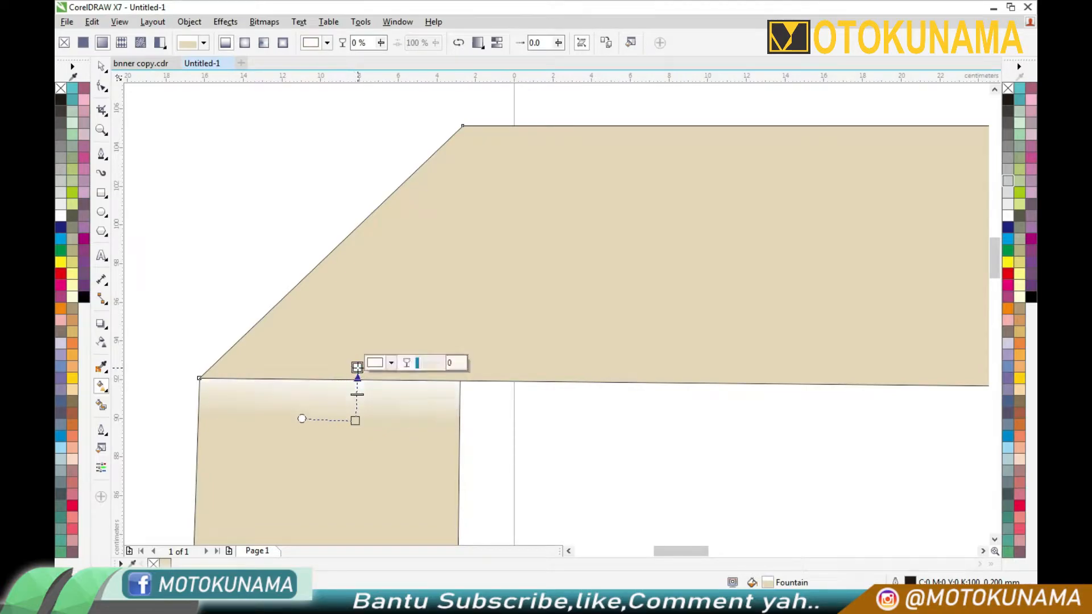
Step: Change the middle fold gradient's end colour to dark grey and adjust its nodes to form a shadow under the upper band
{"action": "left_click", "coordinate": [390, 361]}
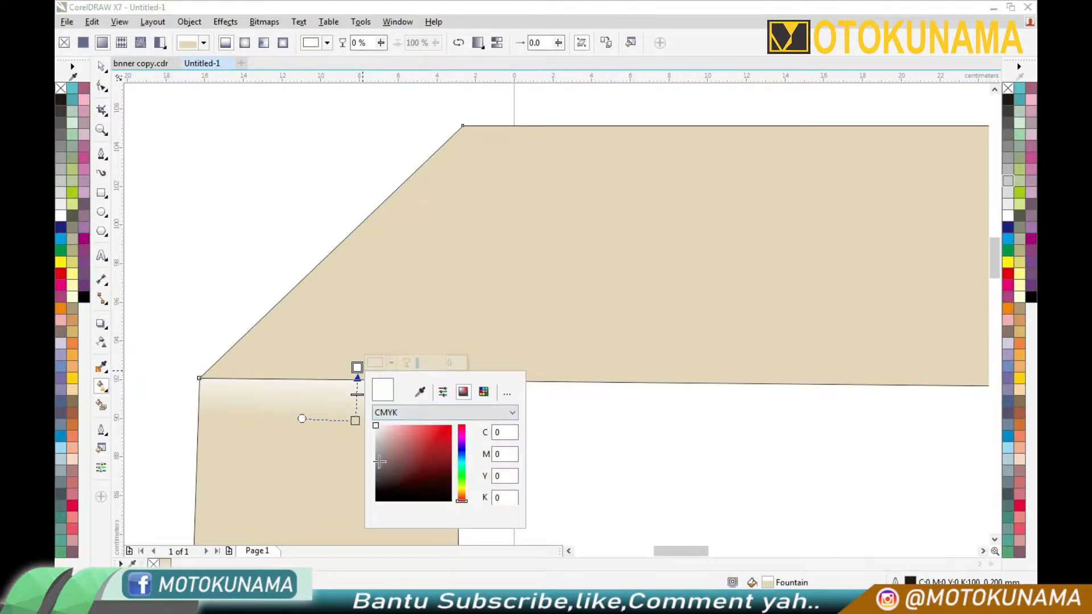
{"action": "left_click", "coordinate": [379, 461]}
{"action": "left_click", "coordinate": [355, 422]}
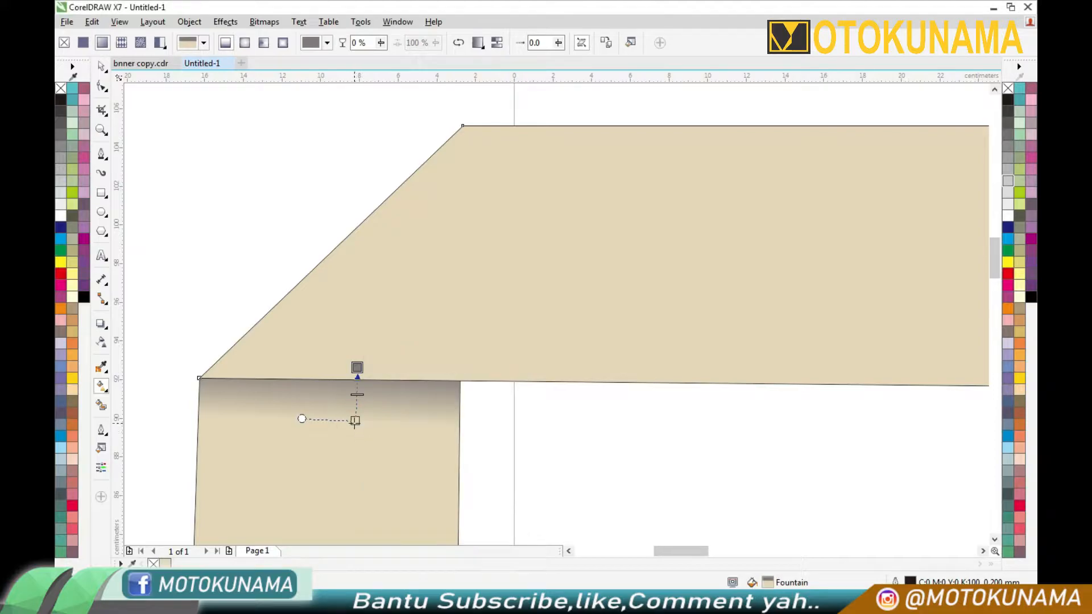
{"action": "left_click", "coordinate": [357, 367]}
{"action": "scroll", "coordinate": [357, 359], "scroll_direction": "down", "scroll_amount": 3}
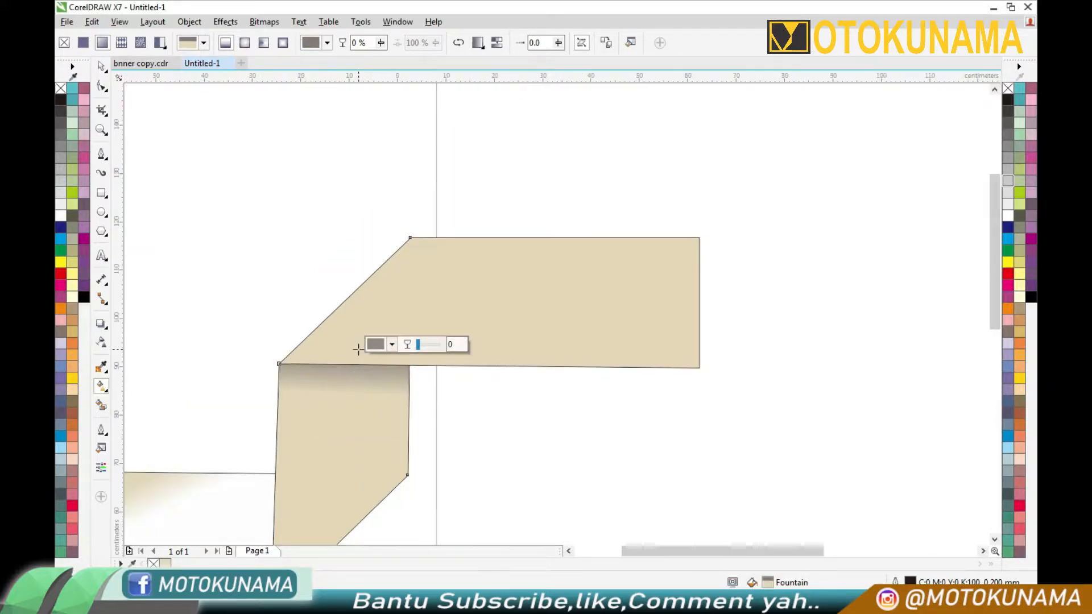
{"action": "scroll", "coordinate": [358, 349], "scroll_direction": "down", "scroll_amount": 2}
{"action": "scroll", "coordinate": [356, 385], "scroll_direction": "up", "scroll_amount": 2}
{"action": "left_click", "coordinate": [360, 364]}
{"action": "left_click_drag", "start_coordinate": [356, 359], "coordinate": [356, 359]}
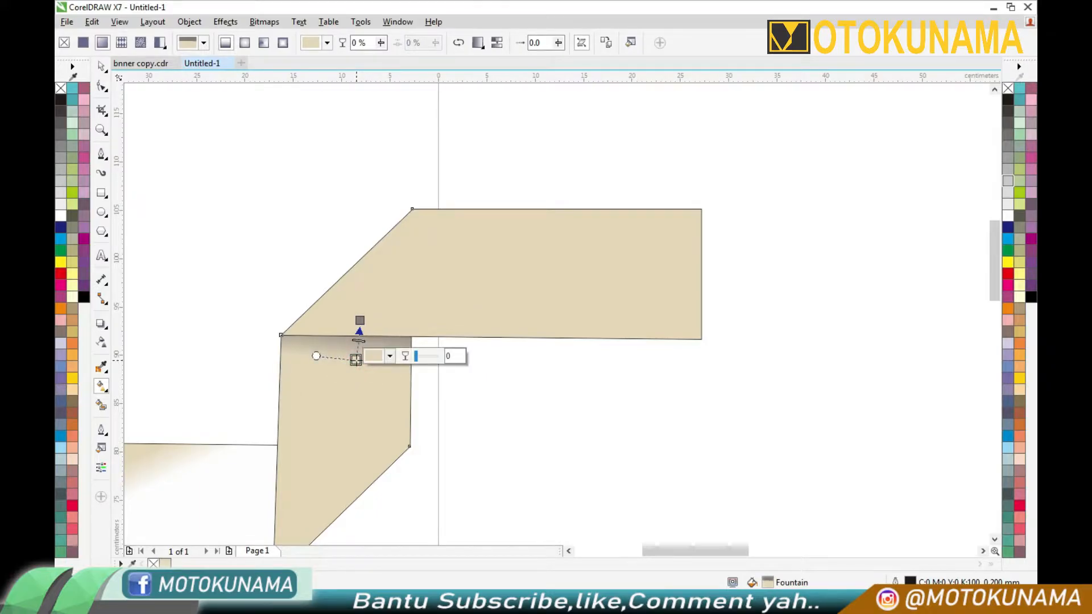
Step: Apply a linear fountain fill to the lower band, running from beige to white just past its edge at the fold
{"action": "scroll", "coordinate": [356, 360], "scroll_direction": "down", "scroll_amount": 1}
{"action": "scroll", "coordinate": [316, 461], "scroll_direction": "up", "scroll_amount": 1}
{"action": "scroll", "coordinate": [273, 403], "scroll_direction": "down", "scroll_amount": 1}
{"action": "left_click", "coordinate": [269, 403]}
{"action": "mouse_move", "coordinate": [295, 411]}
{"action": "left_mouse_down"}
{"action": "mouse_move", "coordinate": [250, 407]}
{"action": "mouse_move", "coordinate": [305, 406]}
{"action": "left_mouse_up"}
{"action": "scroll", "coordinate": [295, 411], "scroll_direction": "up", "scroll_amount": 1}
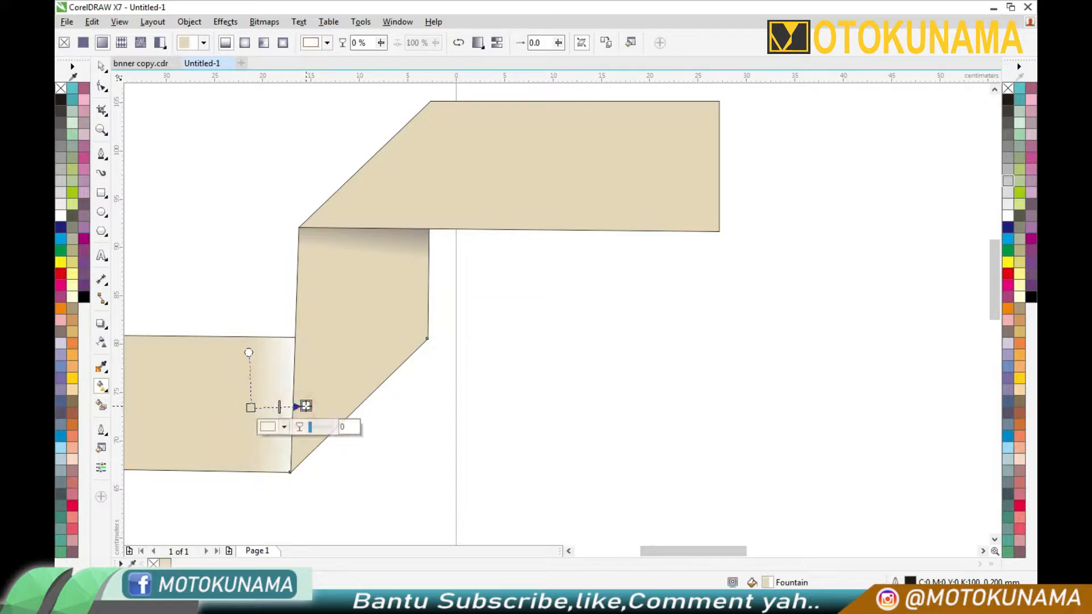
Step: Set the lower band gradient's end colour to C56 M50 Y45 K0 and tilt the shadow by moving its start node
{"action": "left_click", "coordinate": [285, 429]}
{"action": "left_click", "coordinate": [271, 524]}
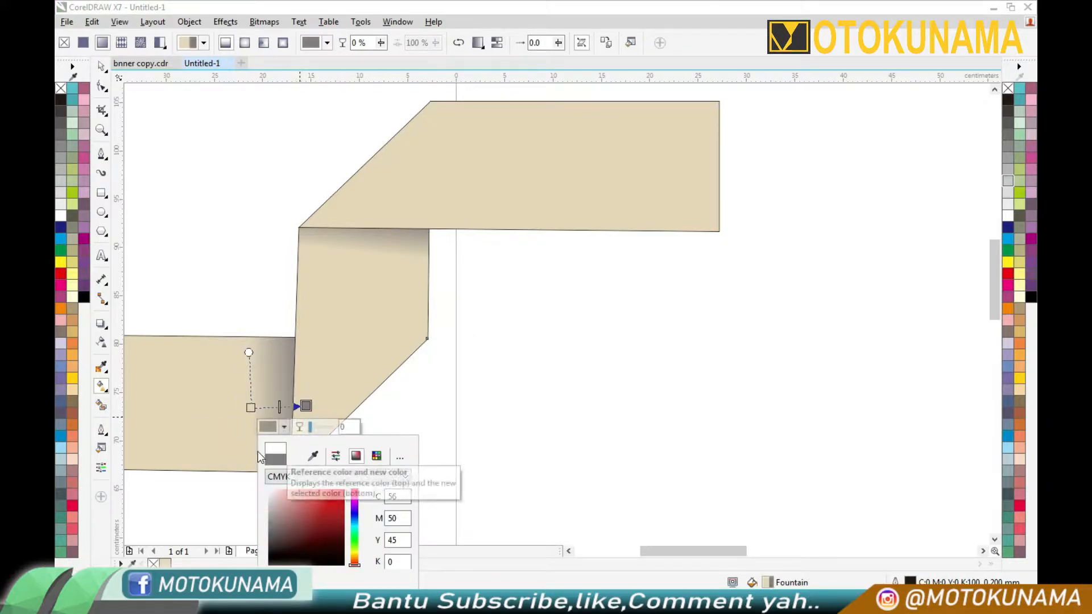
{"action": "left_click", "coordinate": [236, 506]}
{"action": "left_click", "coordinate": [251, 407]}
{"action": "left_click_drag", "start_coordinate": [251, 407], "coordinate": [262, 396]}
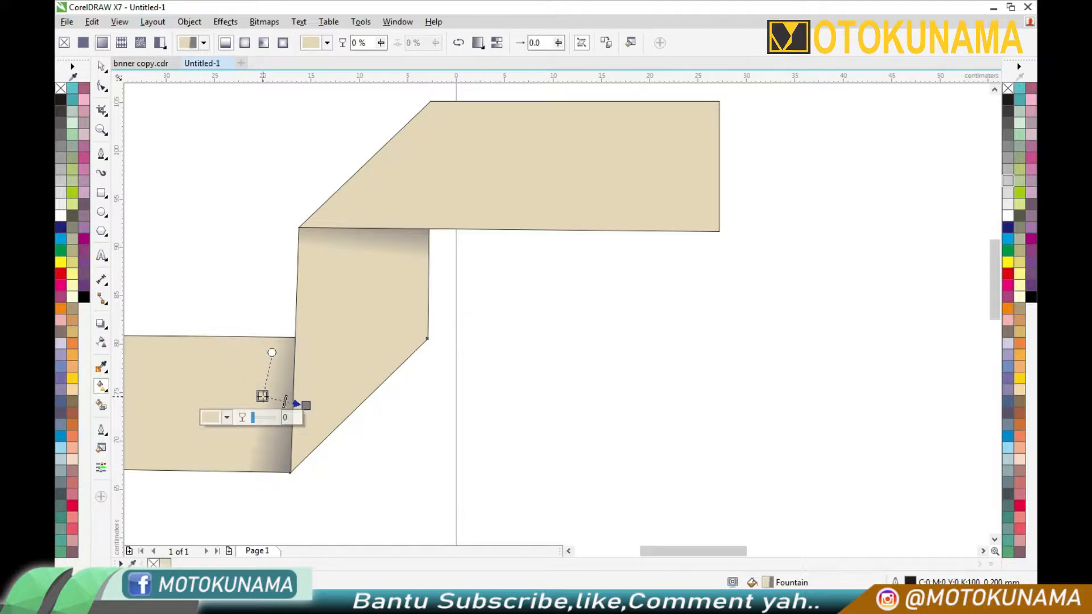
{"action": "left_click", "coordinate": [328, 460]}
{"action": "scroll", "coordinate": [328, 460], "scroll_direction": "down", "scroll_amount": 2}
Step: Select all three ribbon shapes and remove their outlines
{"action": "left_click", "coordinate": [100, 67]}
{"action": "left_click", "coordinate": [198, 219]}
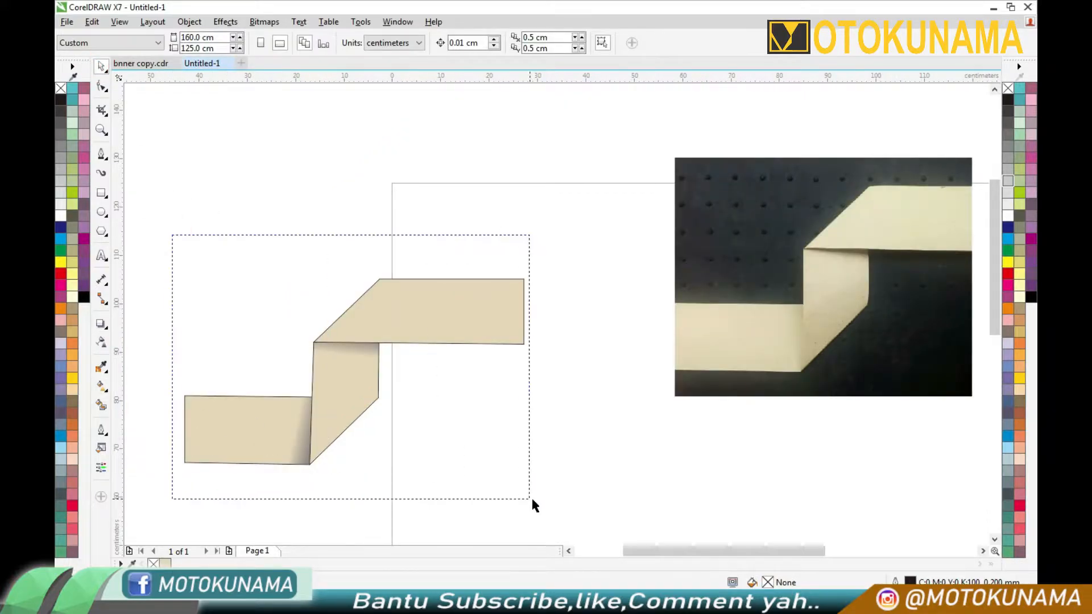
{"action": "left_click_drag", "start_coordinate": [530, 501], "coordinate": [530, 503]}
{"action": "left_click", "coordinate": [628, 236]}
Step: Delete the reference photo of the paper ribbon
{"action": "left_click", "coordinate": [716, 262]}
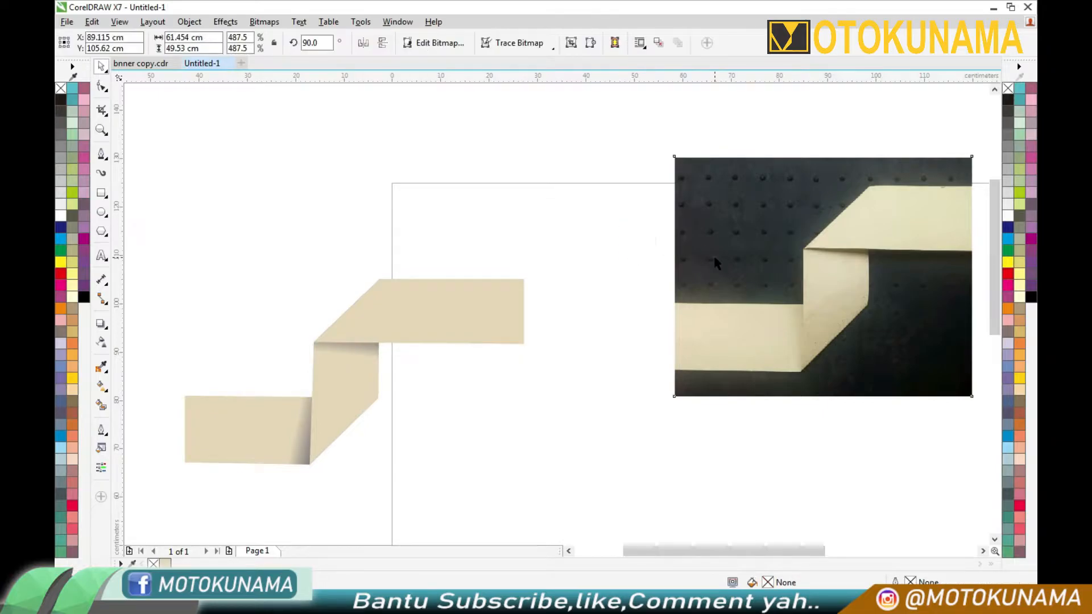
{"action": "right_click", "coordinate": [742, 274]}
{"action": "left_click", "coordinate": [750, 404]}
Step: Create a page-sized rectangle of 160 by 125 cm as the banner frame
{"action": "left_click", "coordinate": [341, 318]}
{"action": "scroll", "coordinate": [341, 319], "scroll_direction": "down", "scroll_amount": 3}
{"action": "left_click", "coordinate": [101, 193]}
{"action": "double_click", "coordinate": [102, 193]}
{"action": "left_click", "coordinate": [101, 67]}
Step: Enlarge the ribbon to about 198 by 109 cm and PowerClip it inside the page frame
{"action": "left_click", "coordinate": [335, 340]}
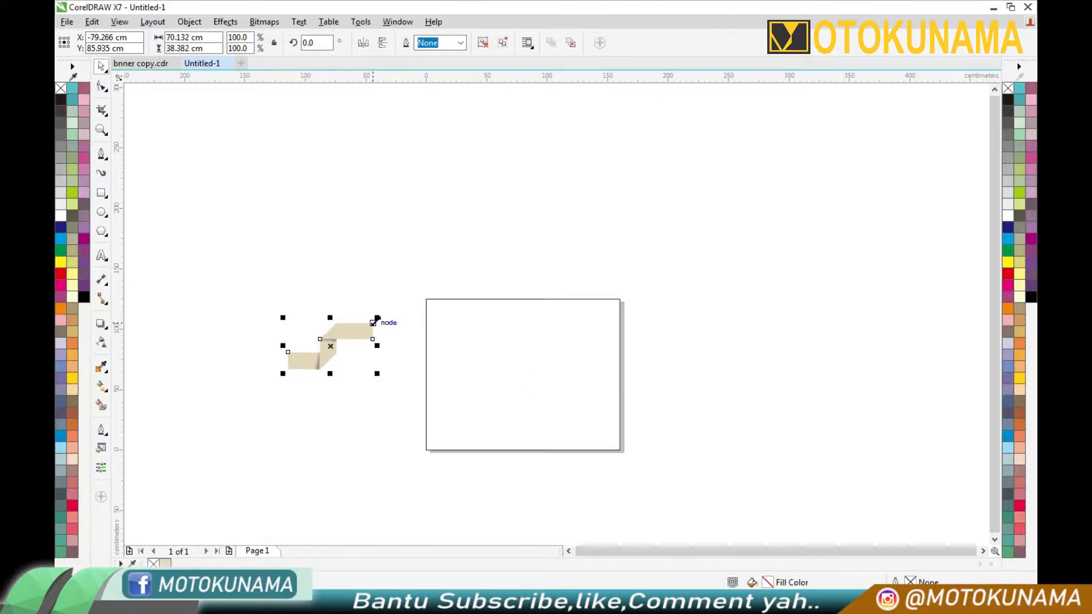
{"action": "left_click_drag", "start_coordinate": [386, 313], "coordinate": [463, 237]}
{"action": "left_click", "coordinate": [428, 301]}
{"action": "right_click", "coordinate": [429, 301]}
{"action": "left_click", "coordinate": [461, 261]}
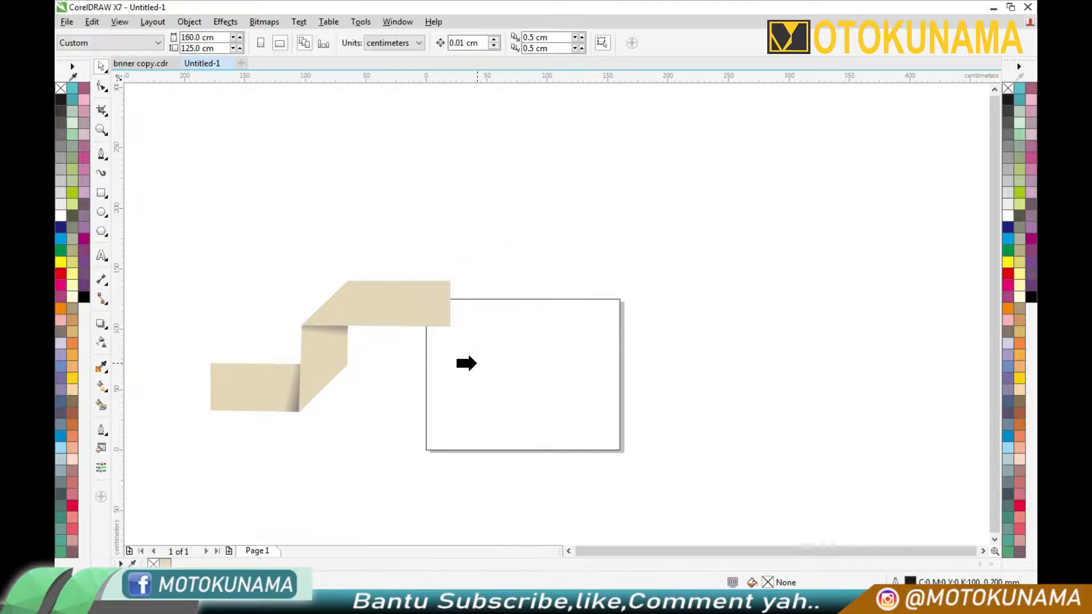
{"action": "left_click", "coordinate": [459, 360]}
Step: Edit the frame's contents to move the ribbon so its two bands extend past the frame's left and right edges
{"action": "left_click", "coordinate": [488, 469]}
{"action": "left_click_drag", "start_coordinate": [419, 328], "coordinate": [597, 341]}
{"action": "left_click", "coordinate": [589, 340]}
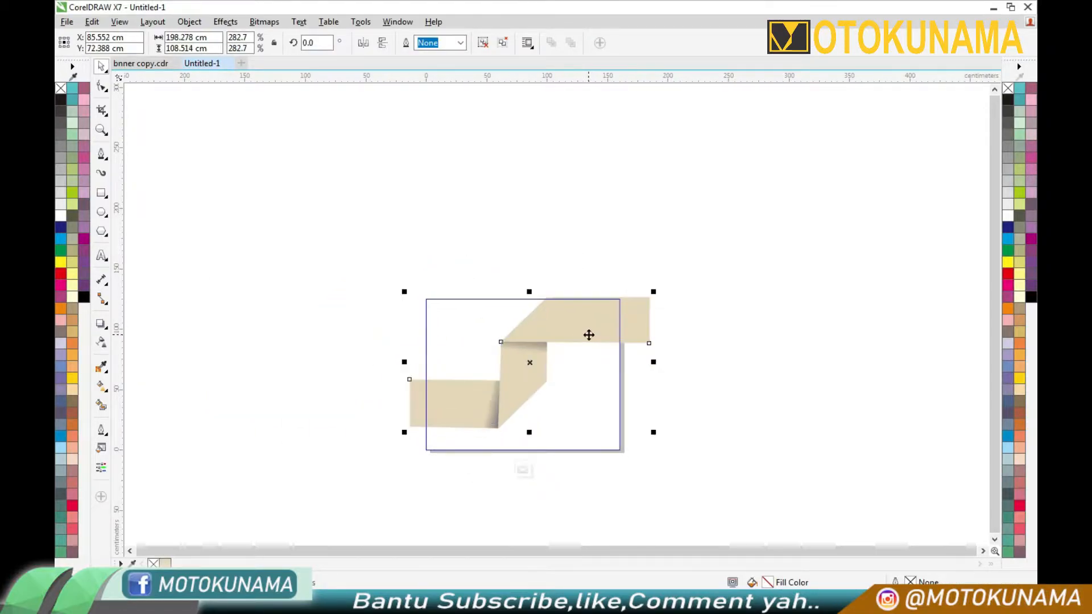
{"action": "left_click", "coordinate": [526, 468]}
{"action": "left_click", "coordinate": [663, 434]}
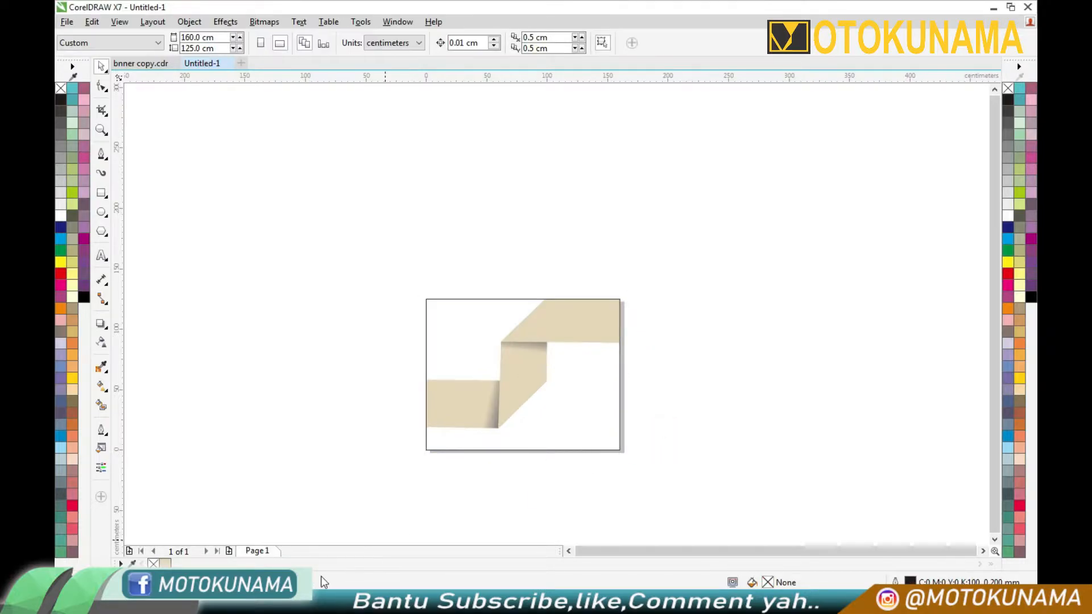
Step: Add the coffee cup photo at about 134 by 90 cm and place it left of the page
{"action": "left_click", "coordinate": [327, 389]}
{"action": "left_click_drag", "start_coordinate": [340, 375], "coordinate": [480, 267]}
{"action": "left_click_drag", "start_coordinate": [393, 341], "coordinate": [336, 358]}
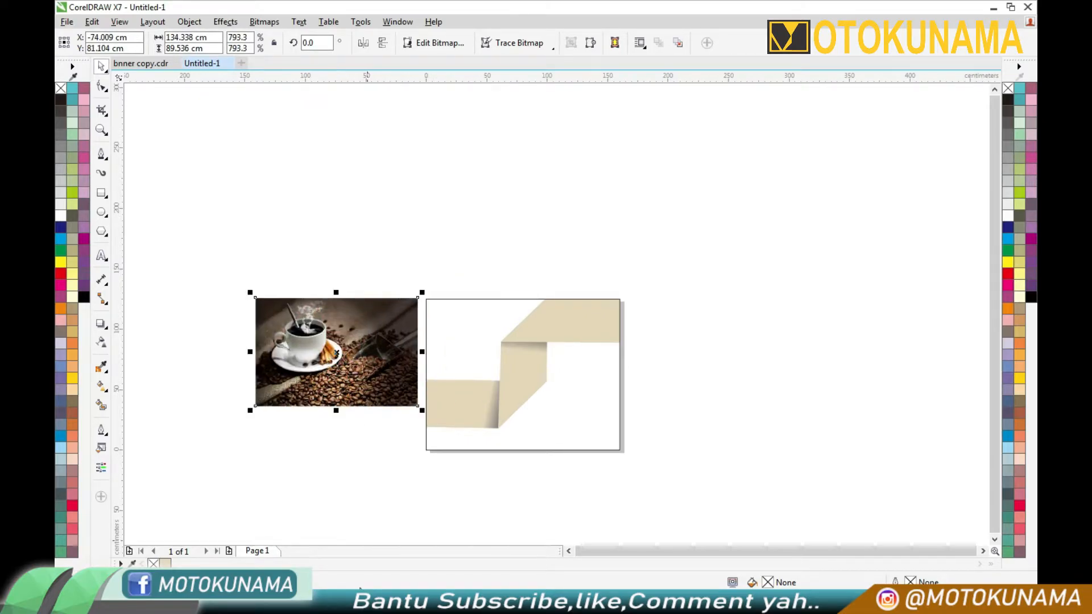
Step: Add the coffee grinder photo at about 151 by 100 cm above the page
{"action": "key", "text": "alt+Tab"}
{"action": "left_click_drag", "start_coordinate": [449, 196], "coordinate": [398, 585]}
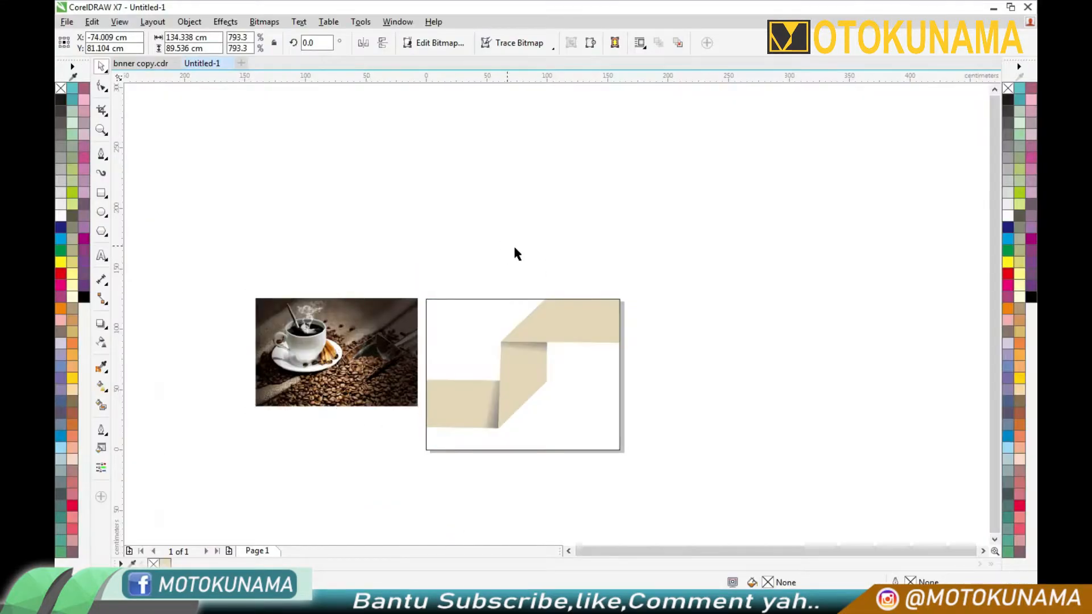
{"action": "left_click_drag", "start_coordinate": [523, 234], "coordinate": [506, 236]}
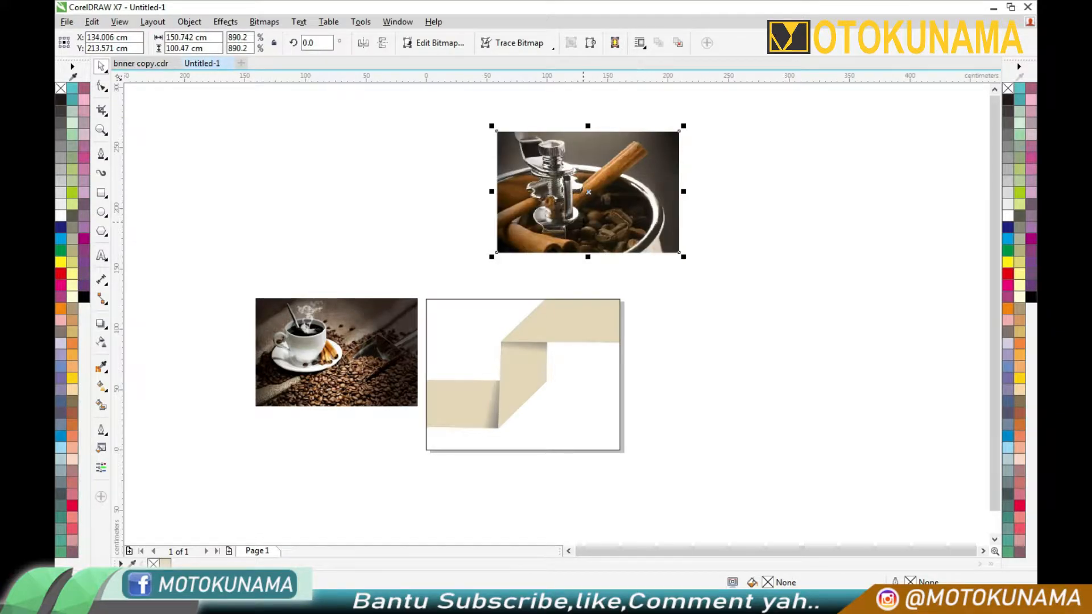
Step: PowerClip the coffee cup photo inside the page frame and send it to the back of the layer, behind the ribbon
{"action": "right_click", "coordinate": [406, 338]}
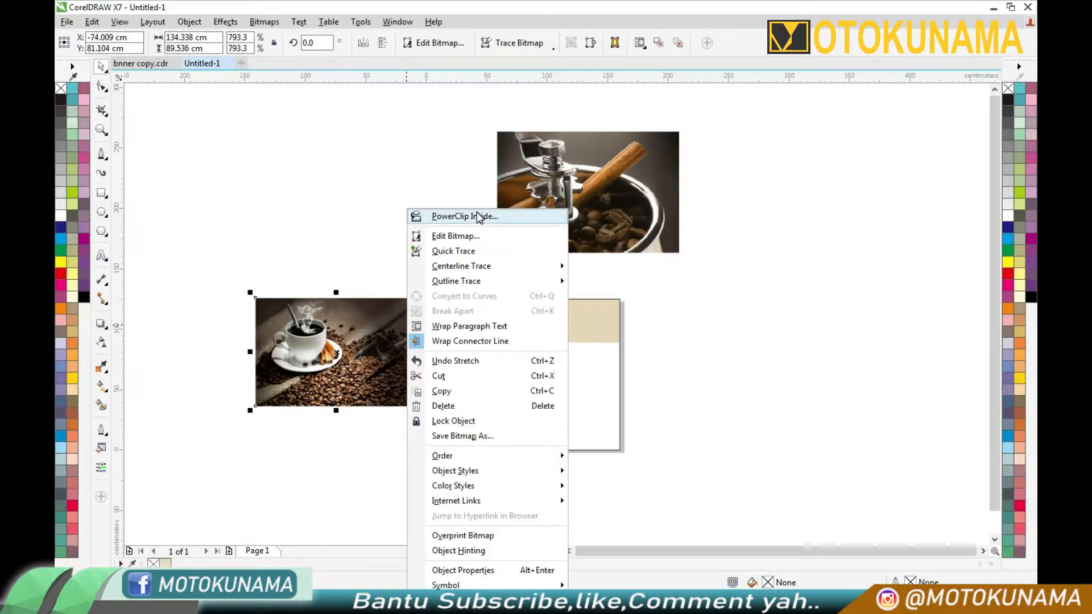
{"action": "left_click", "coordinate": [450, 215]}
{"action": "left_click", "coordinate": [449, 323]}
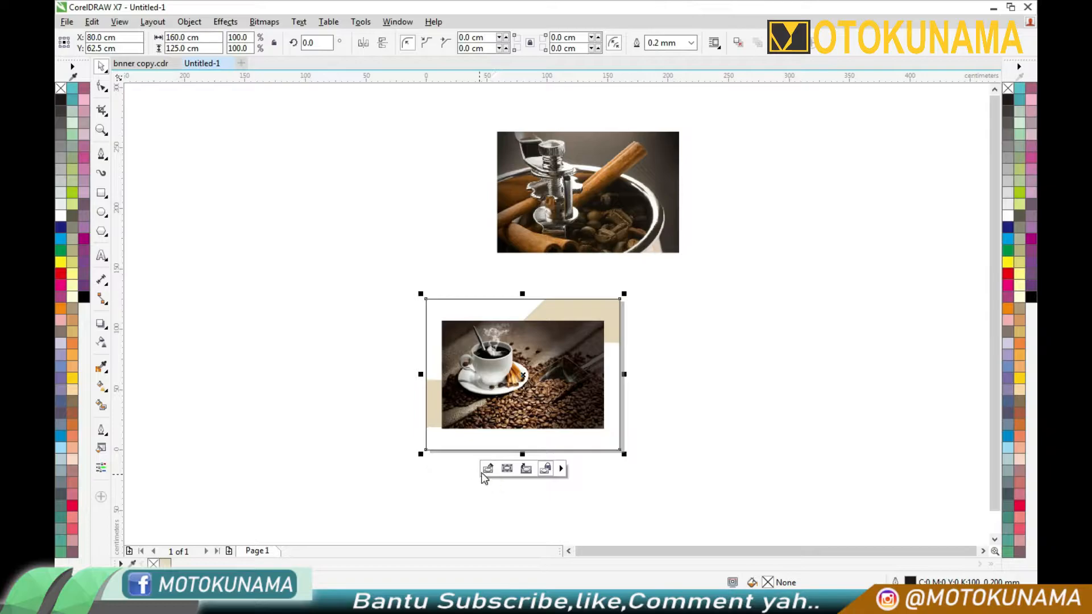
{"action": "left_click", "coordinate": [487, 468]}
{"action": "right_click", "coordinate": [522, 410]}
{"action": "mouse_move", "coordinate": [665, 279]}
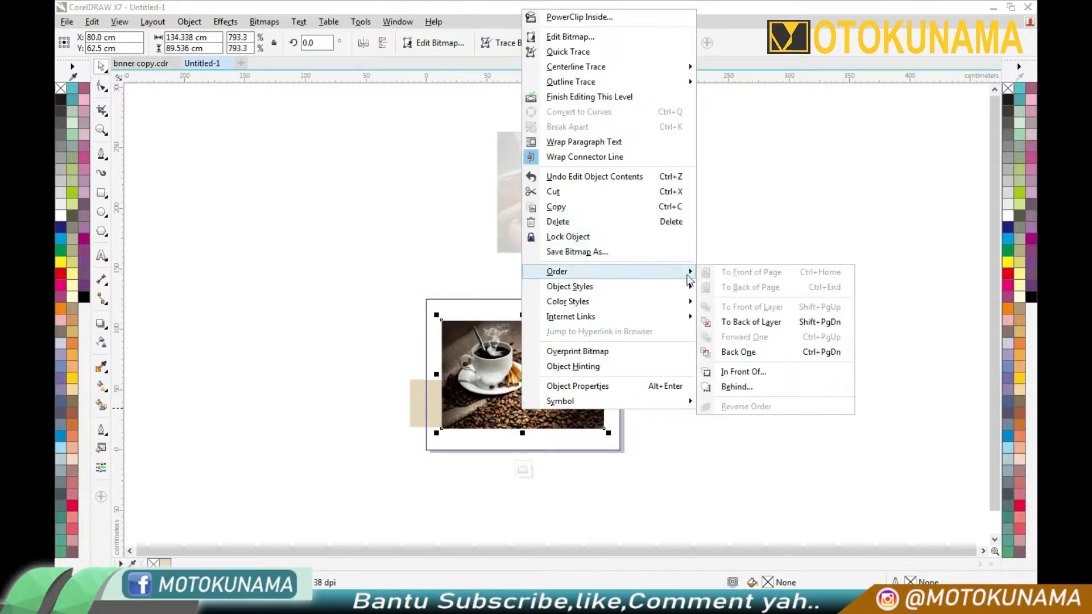
{"action": "left_click", "coordinate": [739, 322]}
Step: Scale the coffee cup photo to about 118 by 79 cm and position it in the area above the ribbon's lower band
{"action": "left_click_drag", "start_coordinate": [610, 316], "coordinate": [655, 285]}
{"action": "left_click_drag", "start_coordinate": [631, 406], "coordinate": [582, 400]}
{"action": "scroll", "coordinate": [519, 328], "scroll_direction": "up", "scroll_amount": 3}
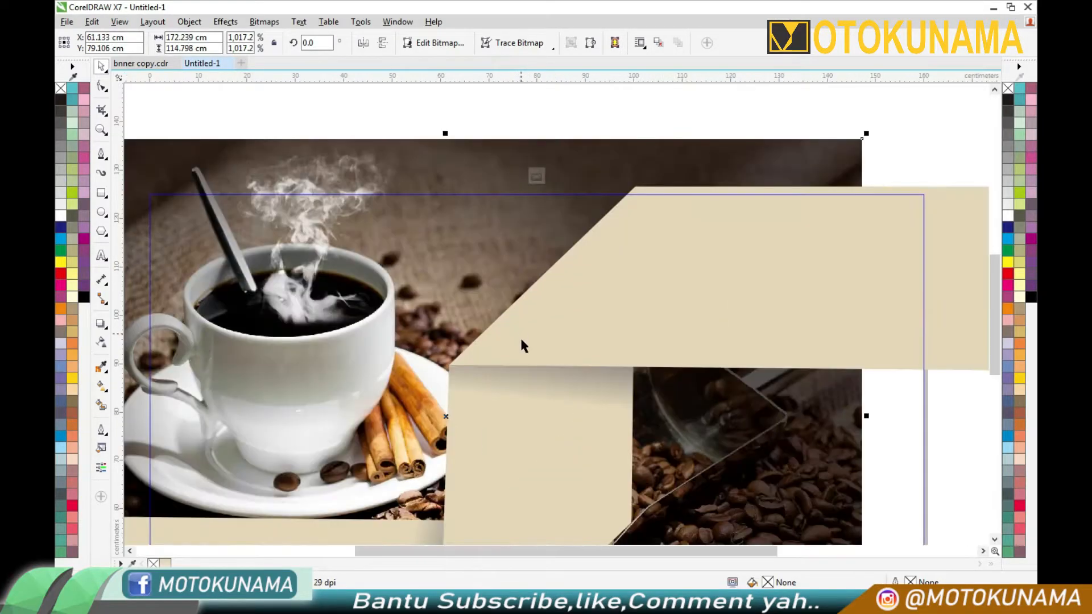
{"action": "scroll", "coordinate": [520, 329], "scroll_direction": "down", "scroll_amount": 2}
{"action": "left_click_drag", "start_coordinate": [605, 476], "coordinate": [620, 464]}
{"action": "left_click_drag", "start_coordinate": [715, 246], "coordinate": [660, 275]}
{"action": "left_click_drag", "start_coordinate": [619, 489], "coordinate": [633, 441]}
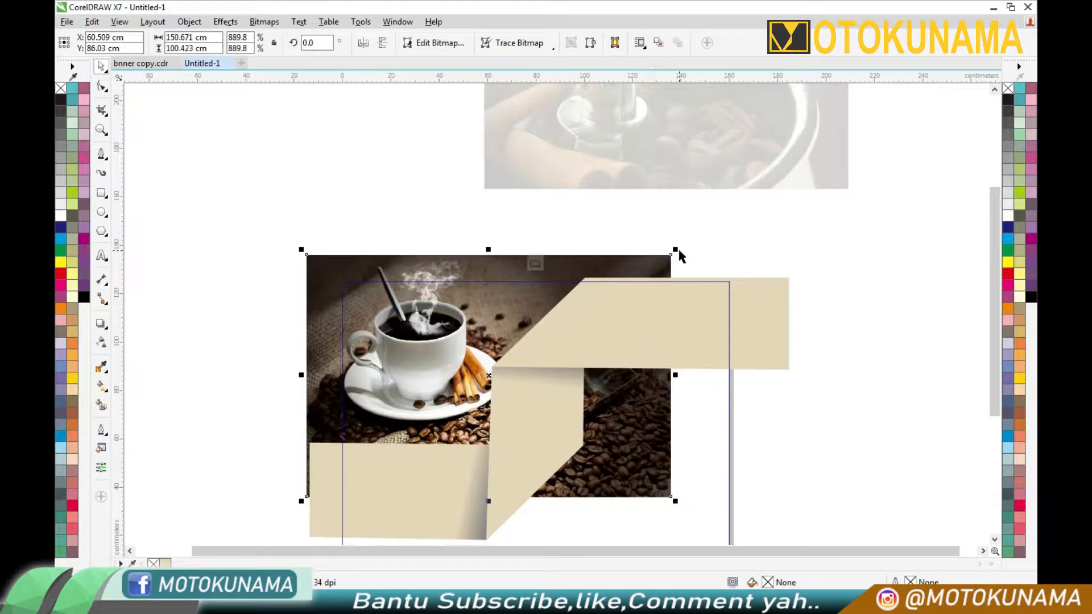
{"action": "left_click_drag", "start_coordinate": [676, 251], "coordinate": [591, 307]}
{"action": "left_click_drag", "start_coordinate": [572, 482], "coordinate": [577, 445]}
Step: Undo the last ribbon move, nudge the coffee cup photo slightly to the right and finish editing the frame's contents
{"action": "right_click", "coordinate": [600, 253]}
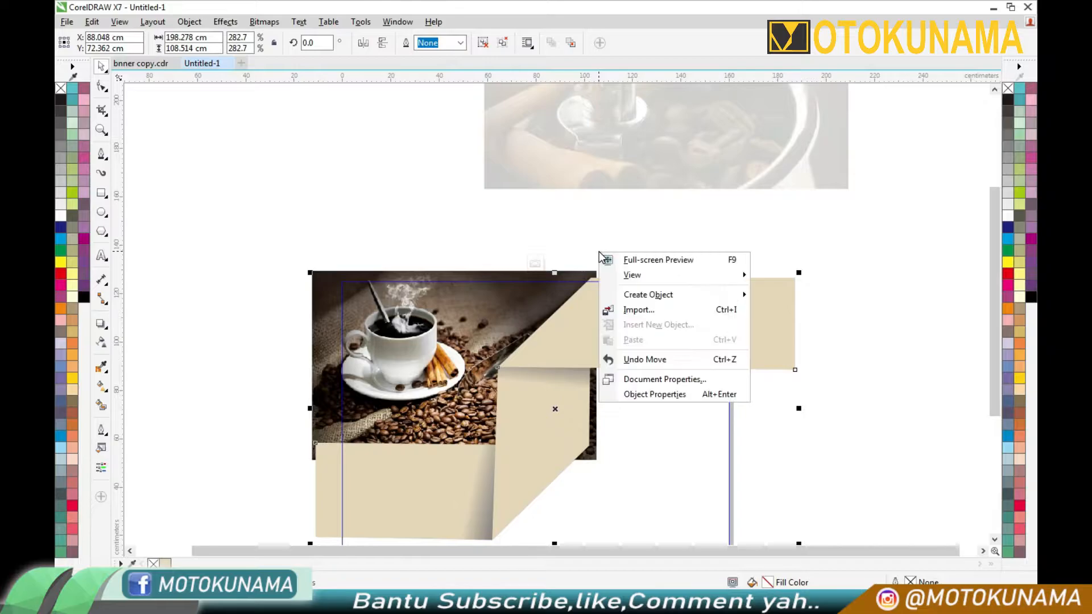
{"action": "left_click", "coordinate": [643, 361]}
{"action": "left_click", "coordinate": [453, 201]}
{"action": "left_click_drag", "start_coordinate": [416, 353], "coordinate": [425, 354]}
{"action": "left_click_drag", "start_coordinate": [426, 354], "coordinate": [431, 357]}
{"action": "scroll", "coordinate": [432, 356], "scroll_direction": "down", "scroll_amount": 2}
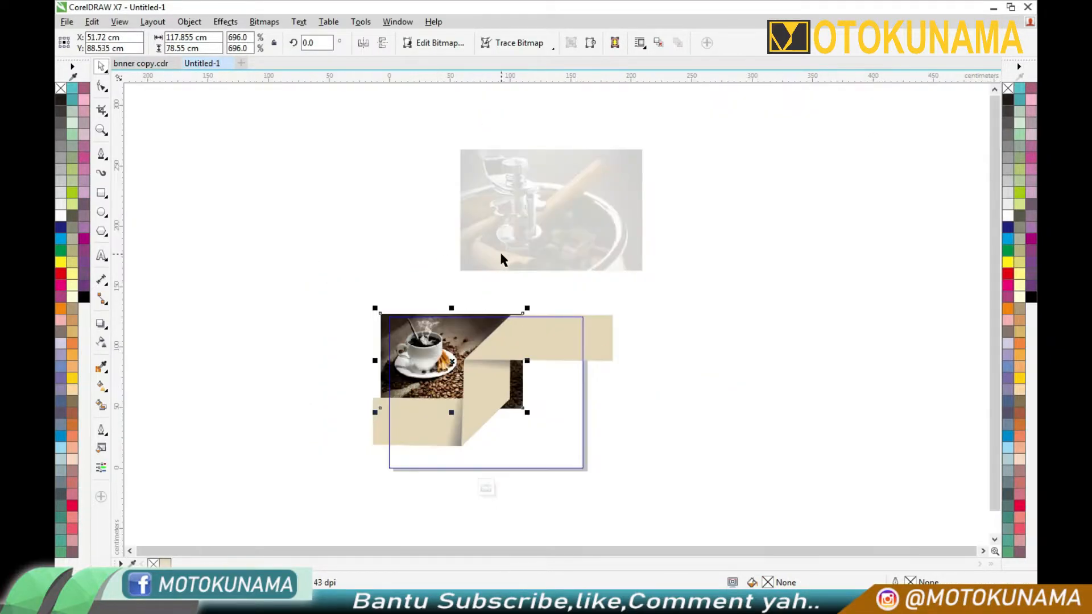
{"action": "left_click", "coordinate": [485, 489]}
Step: PowerClip the coffee grinder photo inside the page frame
{"action": "left_click", "coordinate": [601, 212]}
{"action": "right_click", "coordinate": [602, 209]}
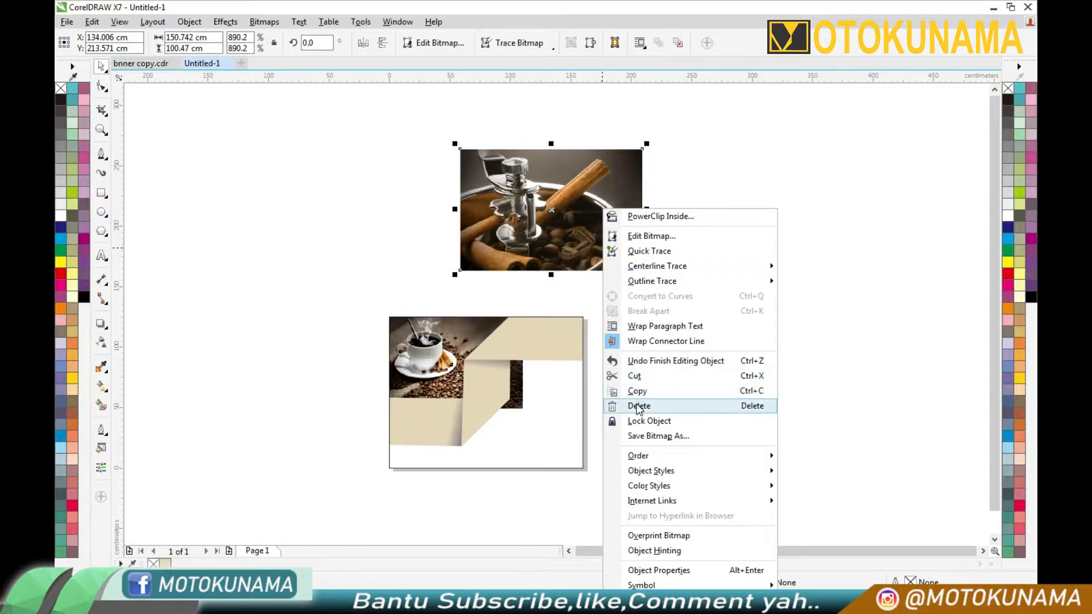
{"action": "left_click", "coordinate": [659, 216]}
{"action": "left_click", "coordinate": [569, 378]}
{"action": "left_click", "coordinate": [453, 490]}
{"action": "left_click", "coordinate": [453, 490]}
{"action": "right_click", "coordinate": [571, 377]}
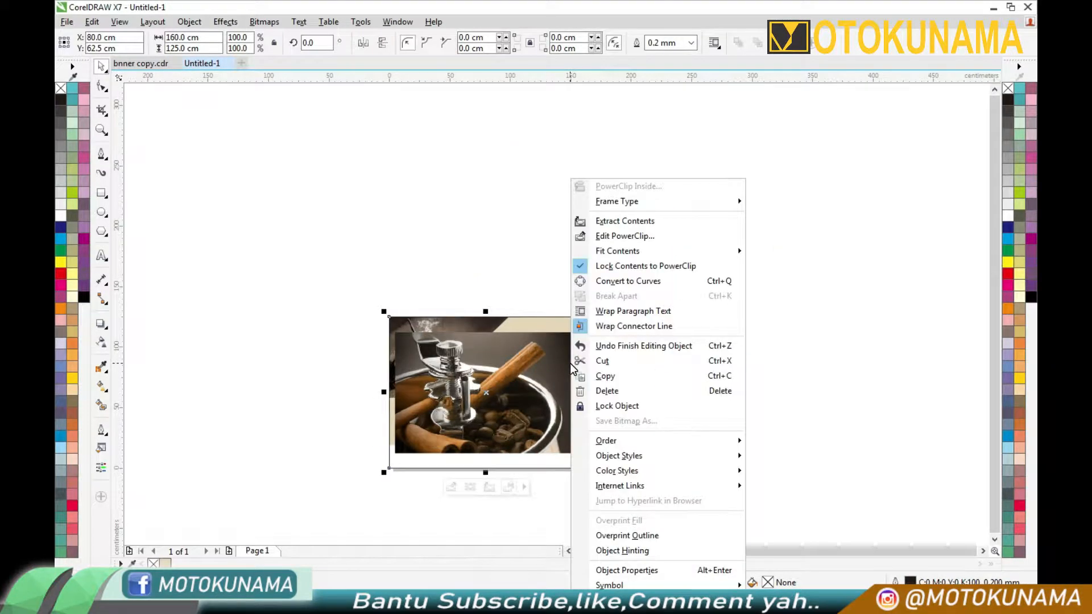
{"action": "left_click", "coordinate": [500, 238]}
{"action": "left_click", "coordinate": [519, 243]}
{"action": "left_click", "coordinate": [506, 355]}
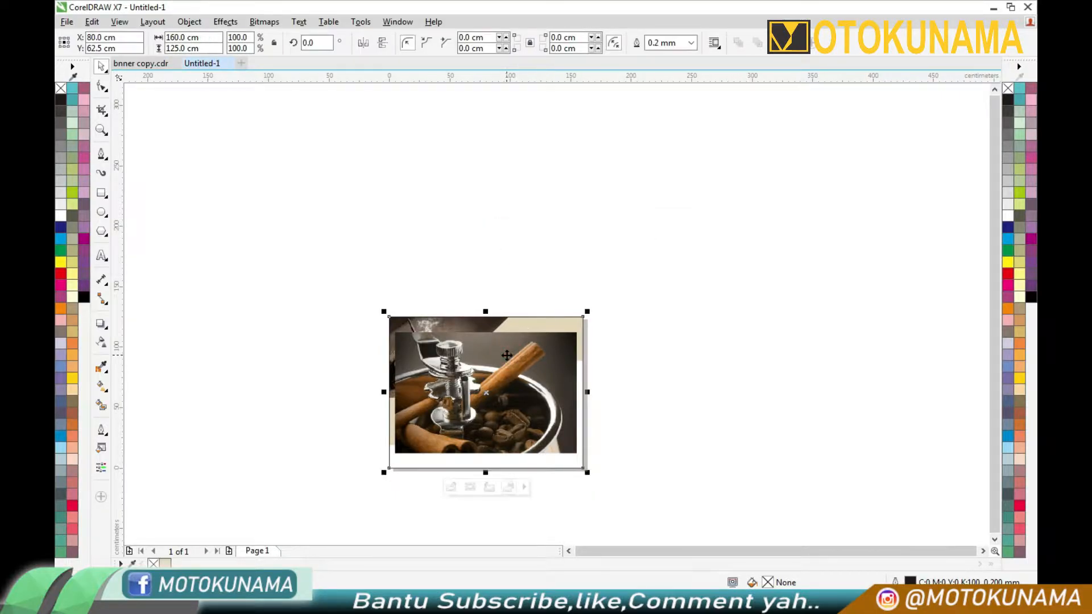
{"action": "left_click", "coordinate": [507, 355]}
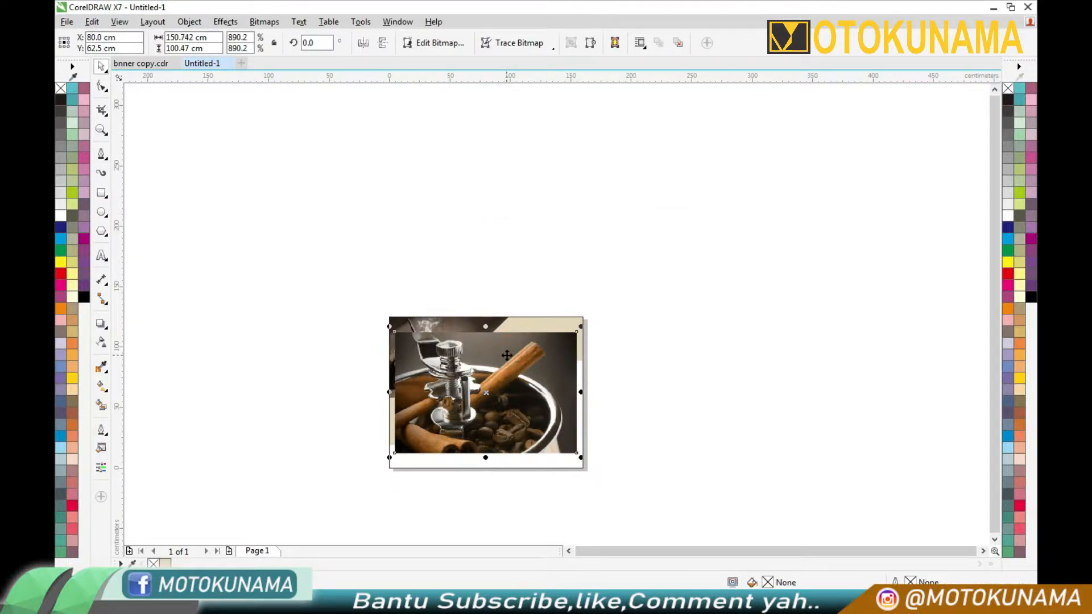
{"action": "right_click", "coordinate": [449, 338]}
{"action": "left_click", "coordinate": [680, 424]}
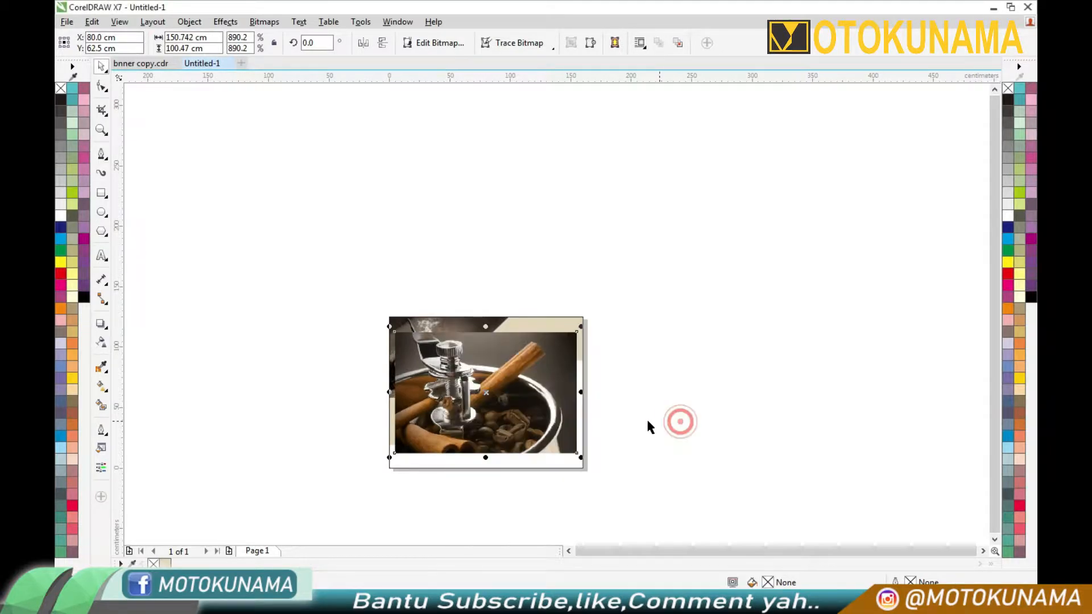
{"action": "left_click", "coordinate": [546, 396]}
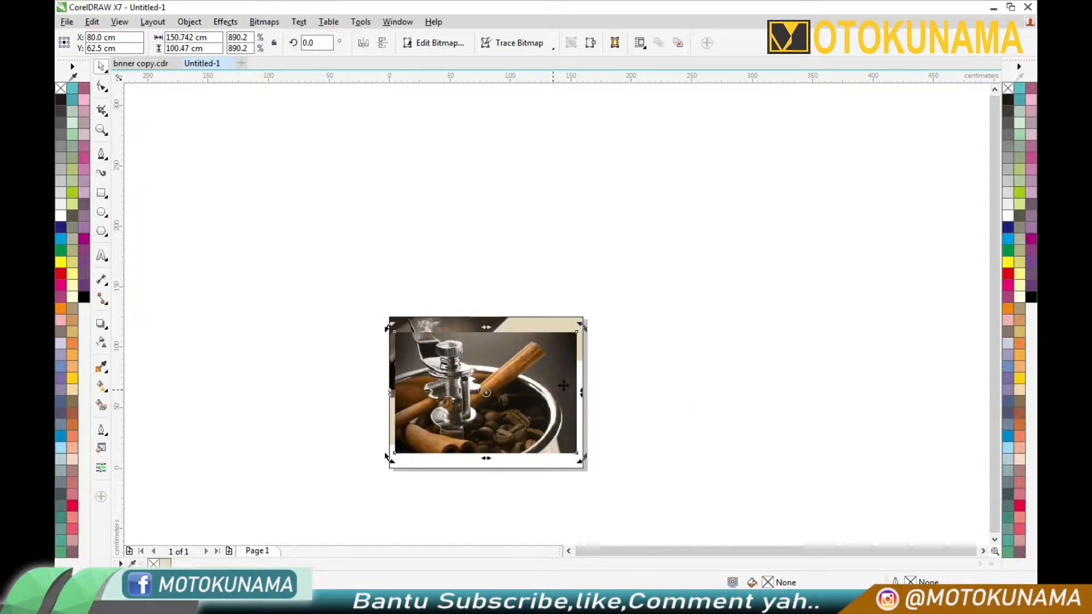
{"action": "right_click", "coordinate": [563, 319]}
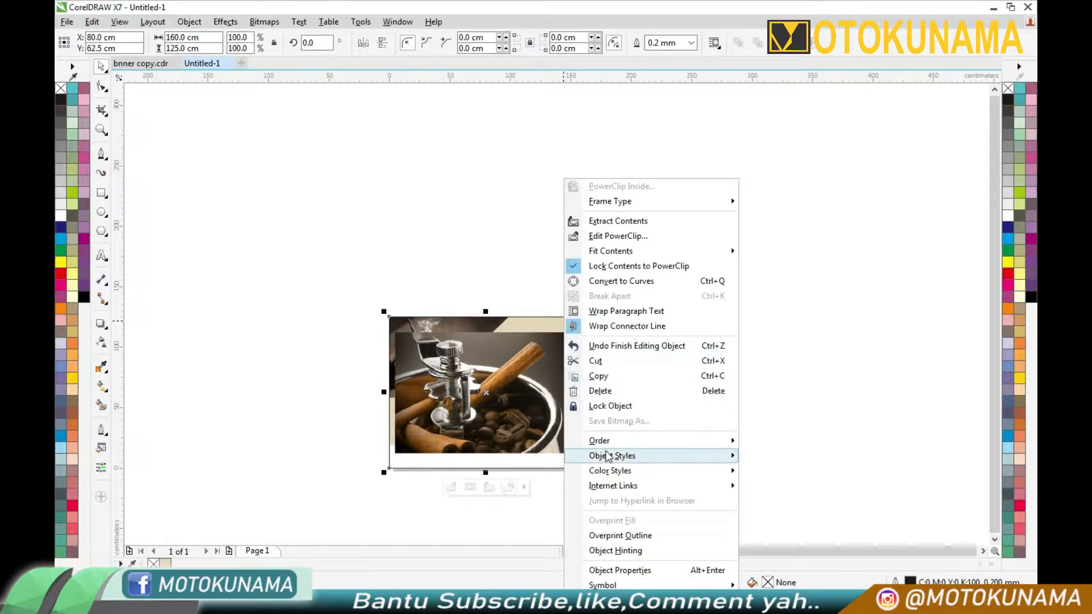
{"action": "left_click", "coordinate": [701, 442]}
{"action": "left_click", "coordinate": [753, 392]}
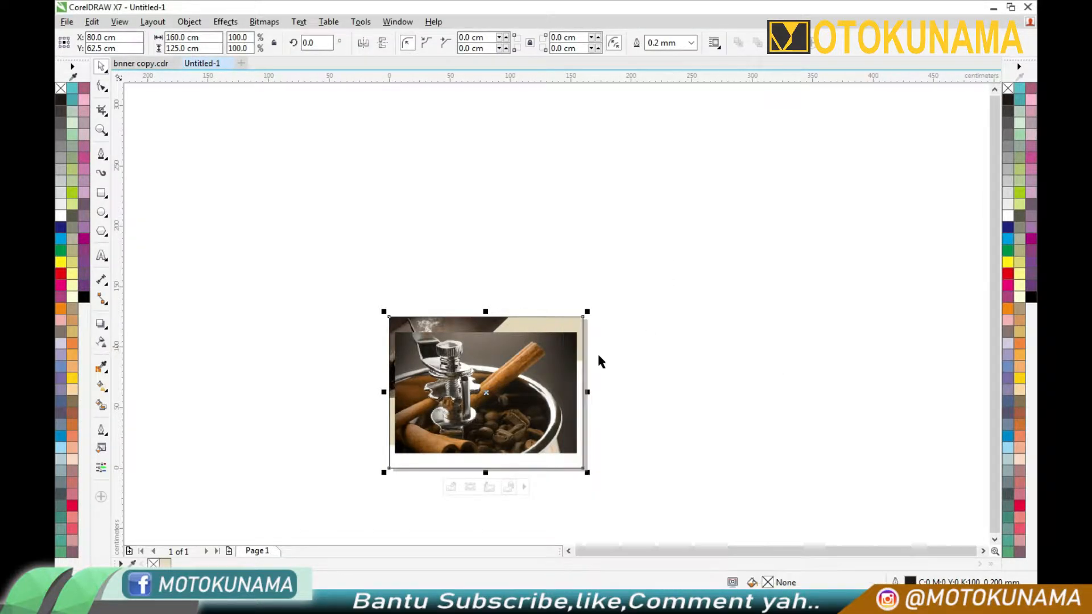
Step: Open the page frame's contents for editing and place the coffee grinder photo behind the ribbon
{"action": "scroll", "coordinate": [514, 417], "scroll_direction": "up", "scroll_amount": 1}
{"action": "left_click", "coordinate": [720, 194]}
{"action": "left_click", "coordinate": [622, 244]}
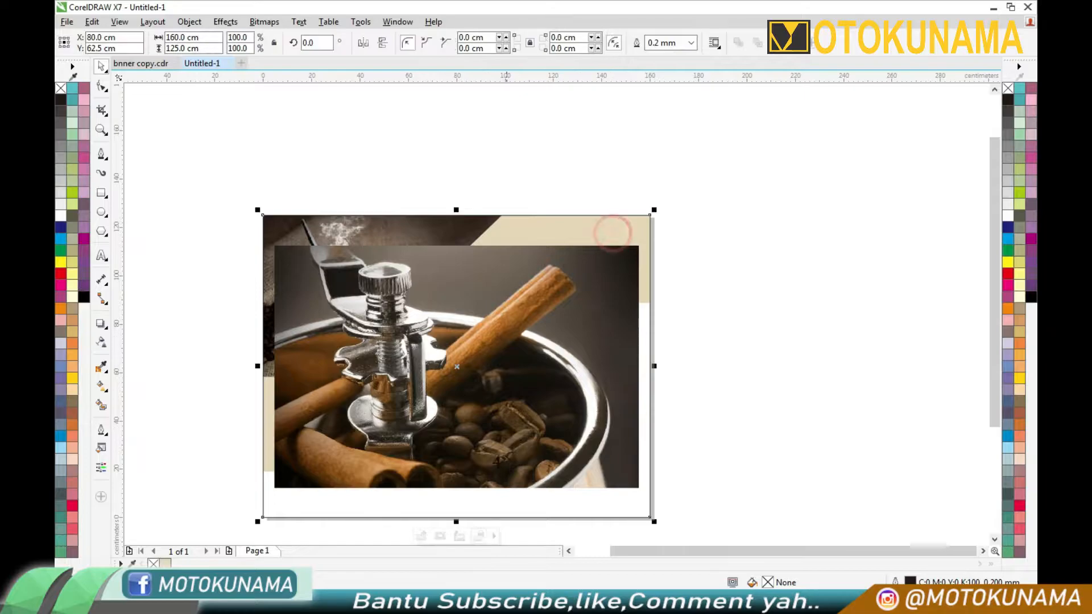
{"action": "left_click", "coordinate": [424, 538]}
{"action": "right_click", "coordinate": [679, 238]}
{"action": "mouse_move", "coordinate": [739, 453]}
{"action": "left_click", "coordinate": [910, 488]}
{"action": "left_click", "coordinate": [847, 453]}
Step: Enlarge the coffee grinder photo to about 203 by 135 cm and move it off the page, left of the ribbon
{"action": "left_click_drag", "start_coordinate": [569, 377], "coordinate": [554, 475]}
{"action": "scroll", "coordinate": [604, 447], "scroll_direction": "down", "scroll_amount": 1}
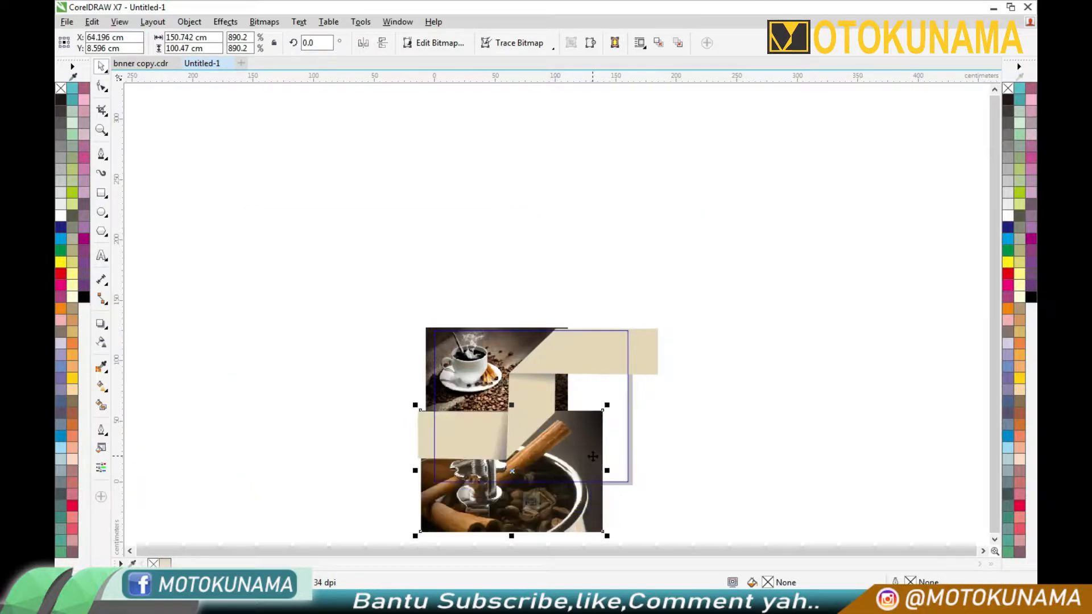
{"action": "left_click_drag", "start_coordinate": [609, 405], "coordinate": [666, 367]}
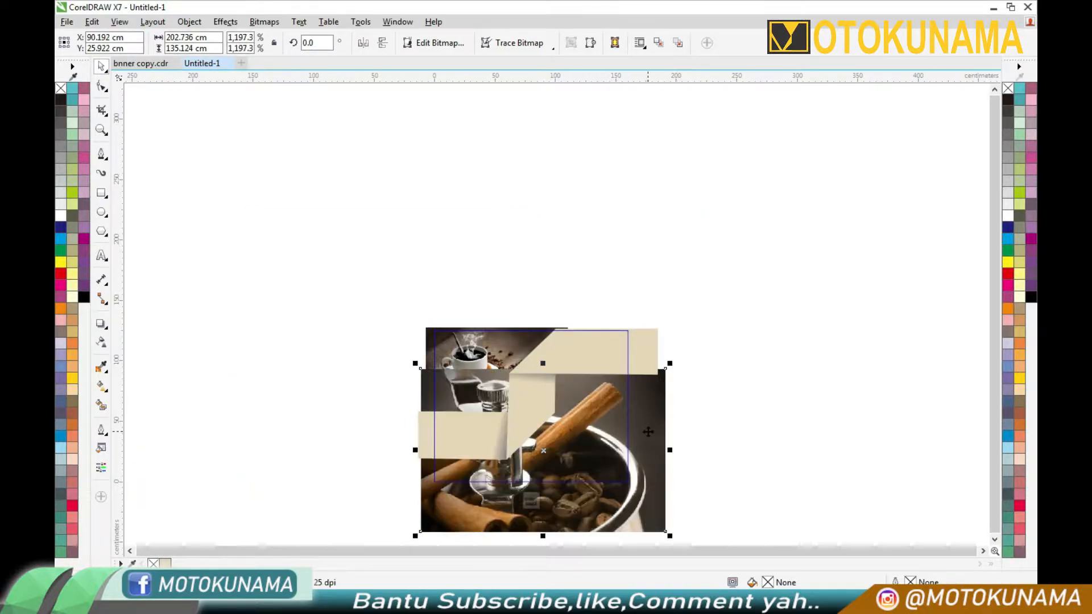
{"action": "scroll", "coordinate": [645, 434], "scroll_direction": "down", "scroll_amount": 1}
{"action": "left_click_drag", "start_coordinate": [631, 426], "coordinate": [475, 434]}
{"action": "scroll", "coordinate": [594, 446], "scroll_direction": "up", "scroll_amount": 1}
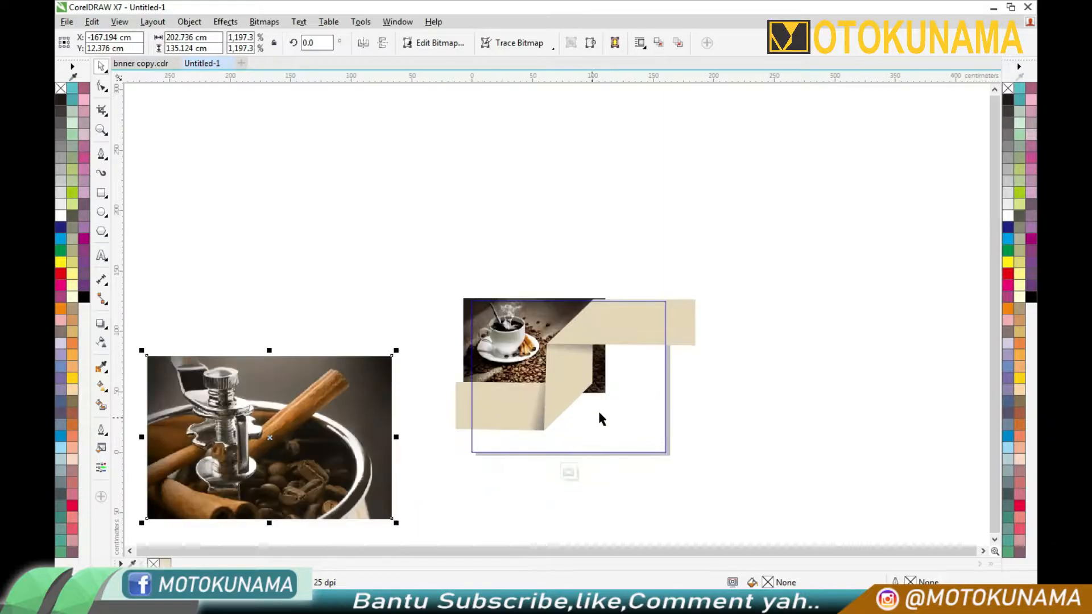
Step: Draw a rectangle about 171 by 93 cm from the underside of the ribbon's upper band to just below the page
{"action": "scroll", "coordinate": [623, 389], "scroll_direction": "up", "scroll_amount": 1}
{"action": "left_click_drag", "start_coordinate": [587, 270], "coordinate": [584, 309]}
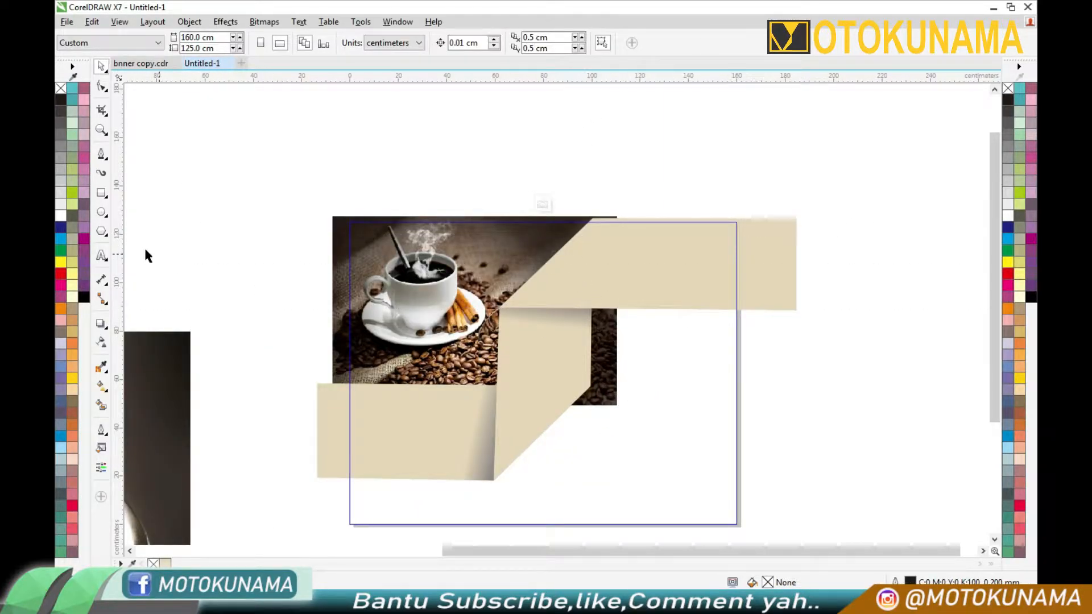
{"action": "left_click", "coordinate": [102, 193]}
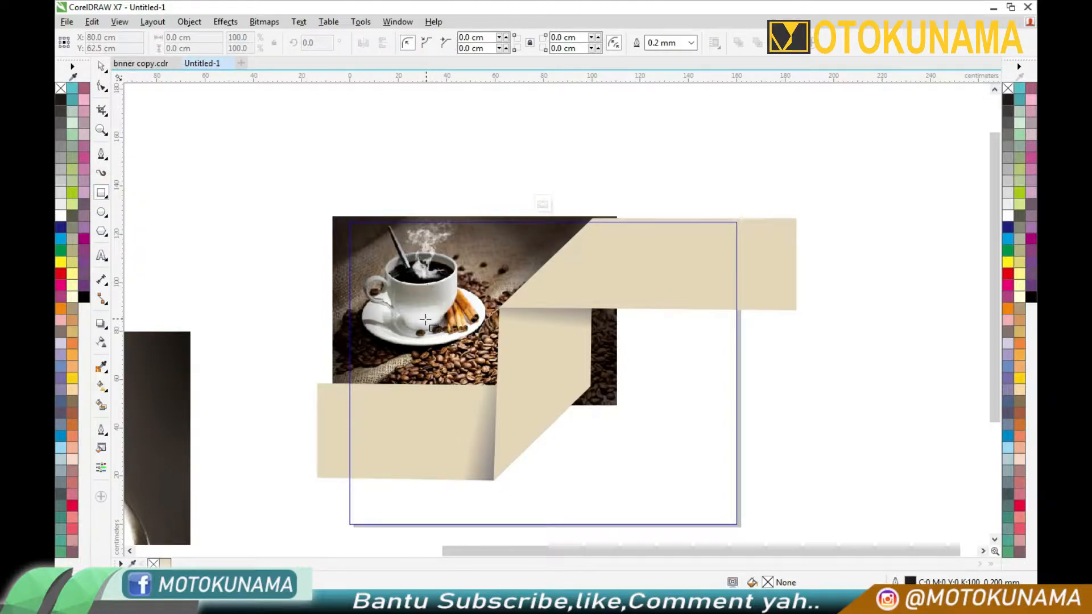
{"action": "left_click_drag", "start_coordinate": [349, 308], "coordinate": [745, 533]}
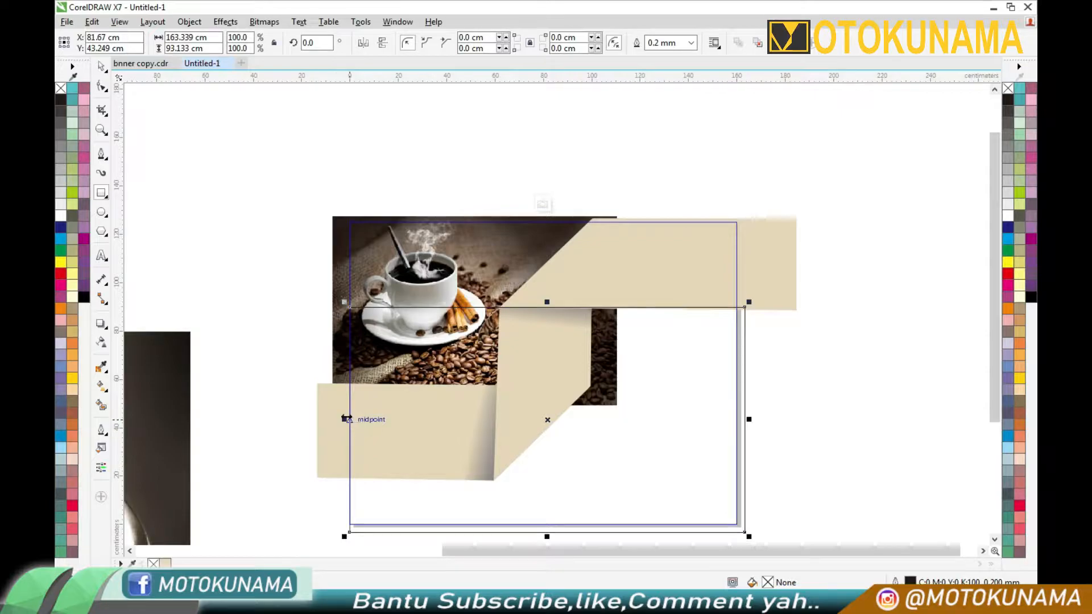
{"action": "left_click_drag", "start_coordinate": [341, 420], "coordinate": [333, 405]}
Step: PowerClip the coffee grinder photo inside the new rectangle
{"action": "scroll", "coordinate": [389, 329], "scroll_direction": "down", "scroll_amount": 2}
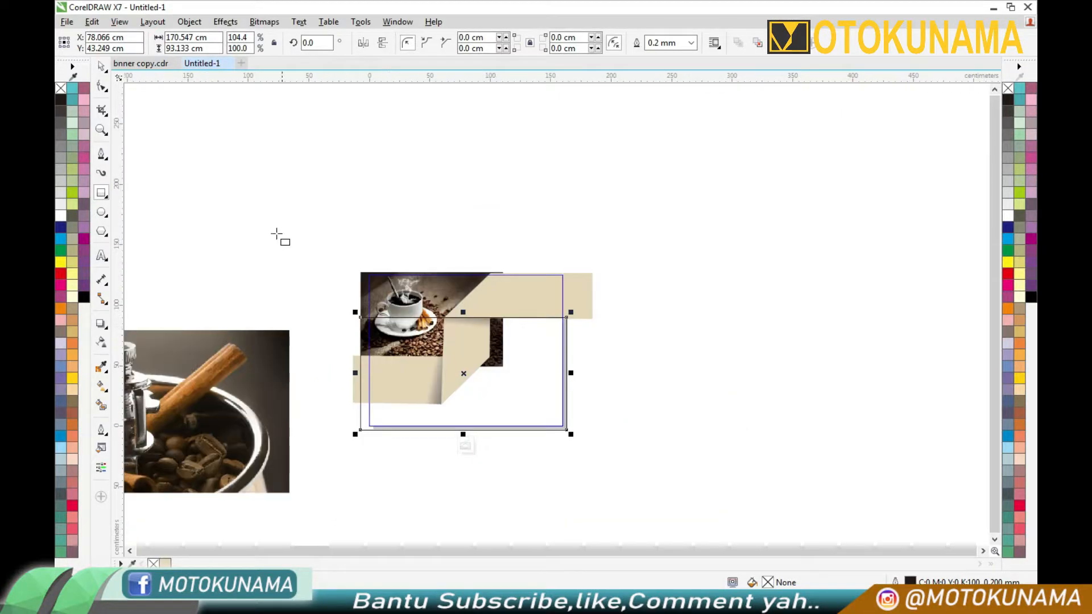
{"action": "right_click", "coordinate": [281, 371]}
{"action": "right_click", "coordinate": [247, 348]}
{"action": "left_click", "coordinate": [316, 201]}
{"action": "left_click", "coordinate": [445, 407]}
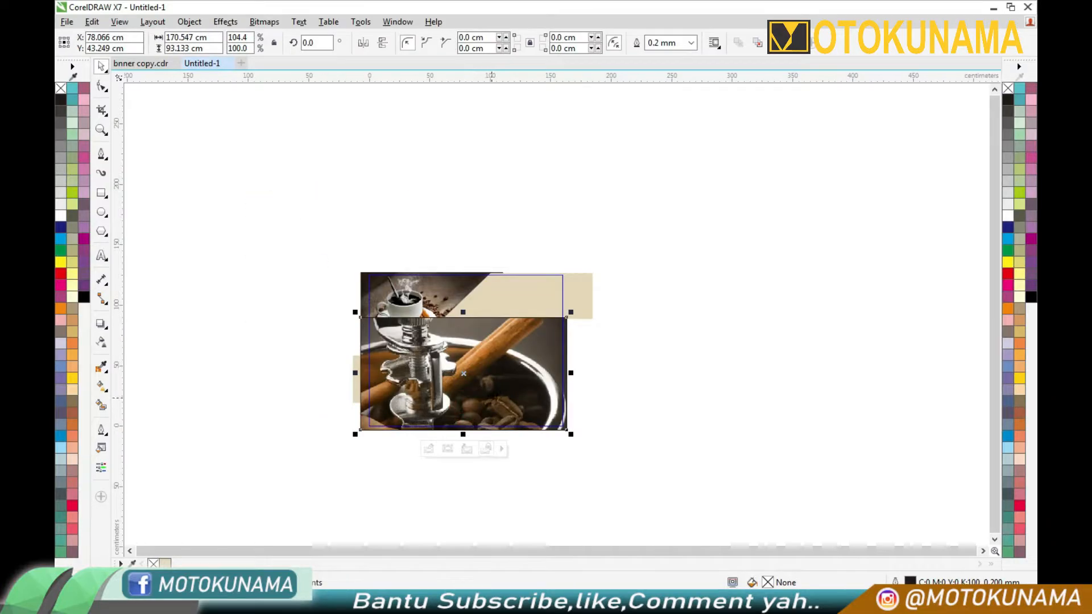
Step: Place the rectangle holding the grinder photo behind the ribbon in the stacking order
{"action": "key", "text": "Escape"}
{"action": "right_click", "coordinate": [540, 318]}
{"action": "mouse_move", "coordinate": [577, 454]}
{"action": "left_click", "coordinate": [786, 489]}
{"action": "left_click", "coordinate": [698, 395]}
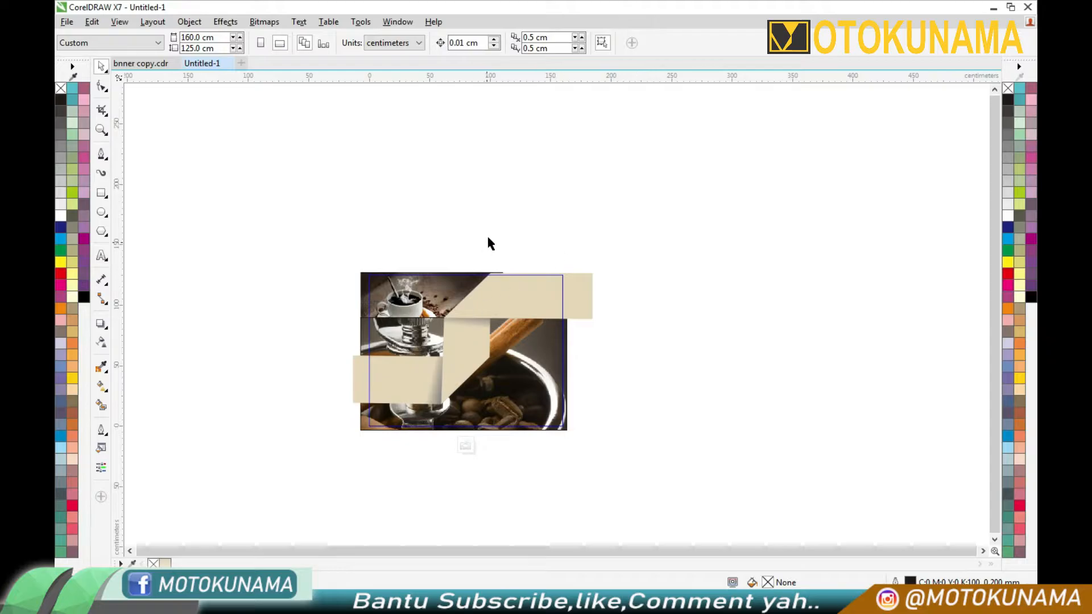
Step: Draw a rectangle about 126 by 32 cm above the ribbon's lower band and subtract it from the grinder frame with Back Minus Front
{"action": "left_click", "coordinate": [439, 421]}
{"action": "scroll", "coordinate": [439, 420], "scroll_direction": "up", "scroll_amount": 2}
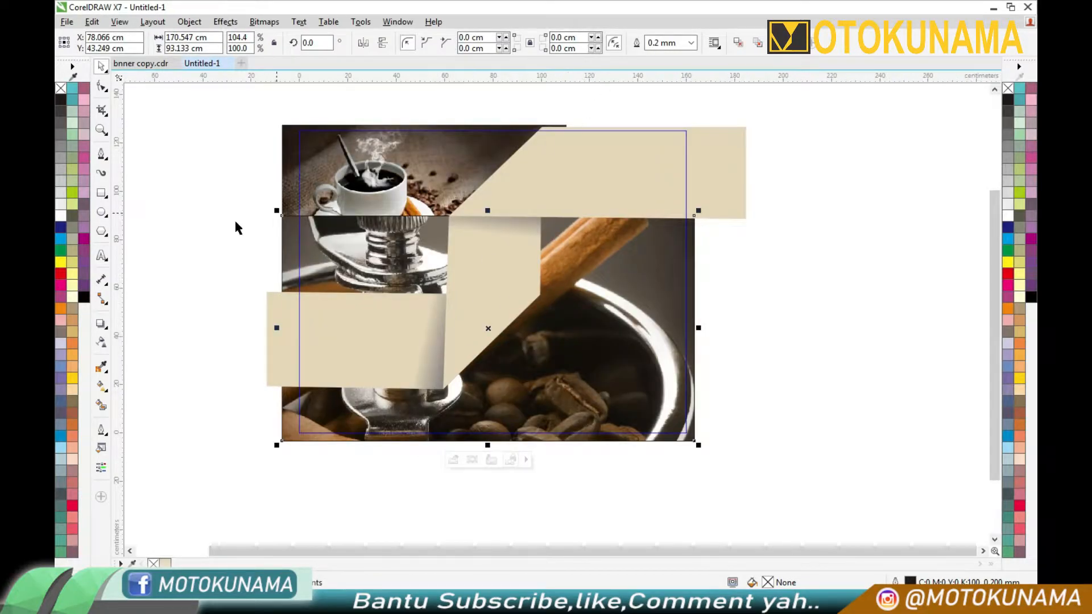
{"action": "left_click_drag", "start_coordinate": [447, 216], "coordinate": [236, 294]}
{"action": "mouse_move", "coordinate": [445, 254]}
{"action": "left_mouse_down"}
{"action": "mouse_move", "coordinate": [561, 256]}
{"action": "mouse_move", "coordinate": [542, 254]}
{"action": "left_mouse_up"}
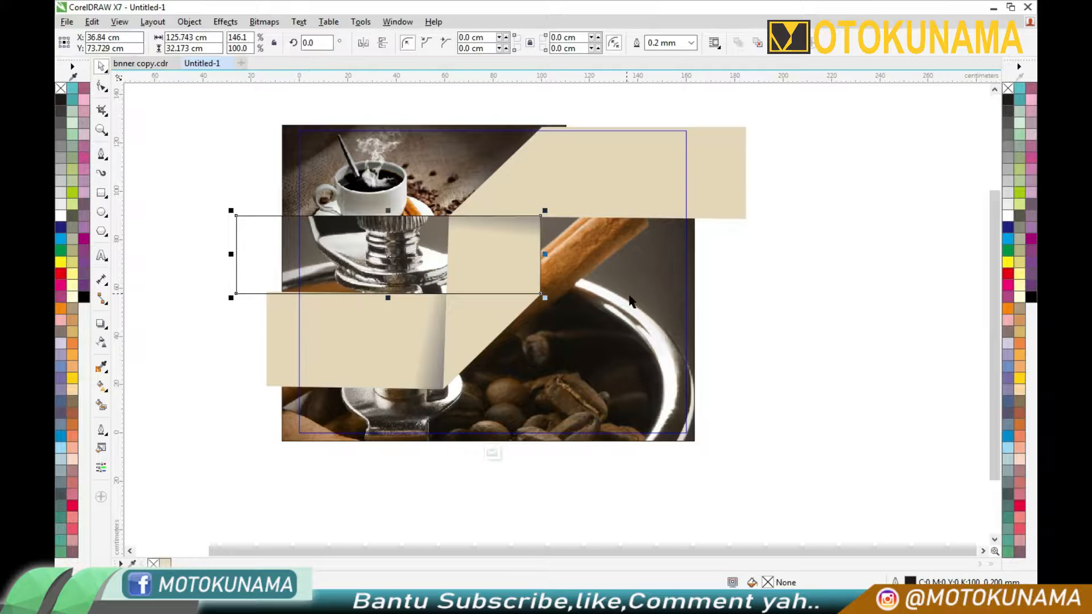
{"action": "left_click", "coordinate": [662, 328], "text": "shift"}
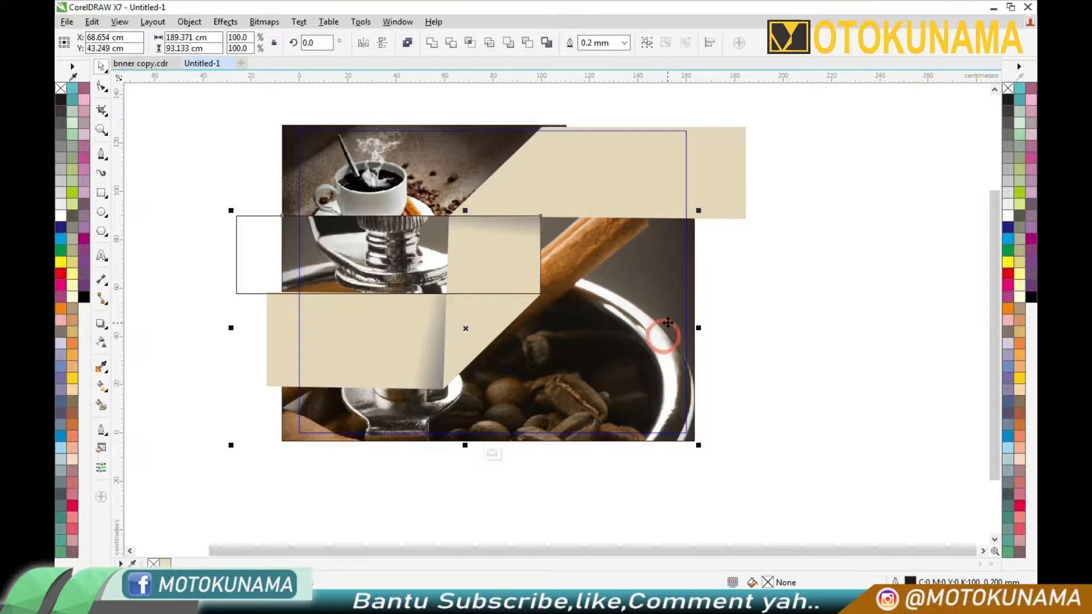
{"action": "left_click", "coordinate": [528, 43]}
{"action": "left_click", "coordinate": [254, 146]}
Step: Scale the notched grinder frame to about 208 by 113 cm and reposition it behind the ribbon
{"action": "left_click_drag", "start_coordinate": [539, 373], "coordinate": [580, 374]}
{"action": "left_click_drag", "start_coordinate": [637, 377], "coordinate": [599, 375]}
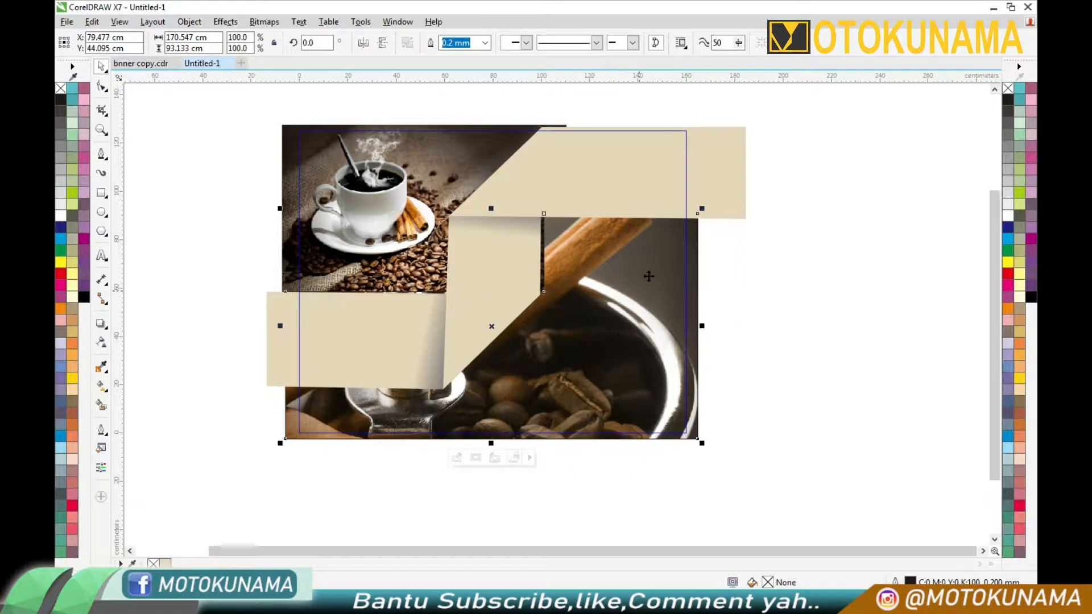
{"action": "left_click_drag", "start_coordinate": [701, 208], "coordinate": [719, 199]}
{"action": "left_click", "coordinate": [600, 359]}
{"action": "left_click_drag", "start_coordinate": [600, 359], "coordinate": [603, 362]}
{"action": "left_click_drag", "start_coordinate": [722, 204], "coordinate": [796, 162]}
{"action": "left_click_drag", "start_coordinate": [759, 340], "coordinate": [719, 348]}
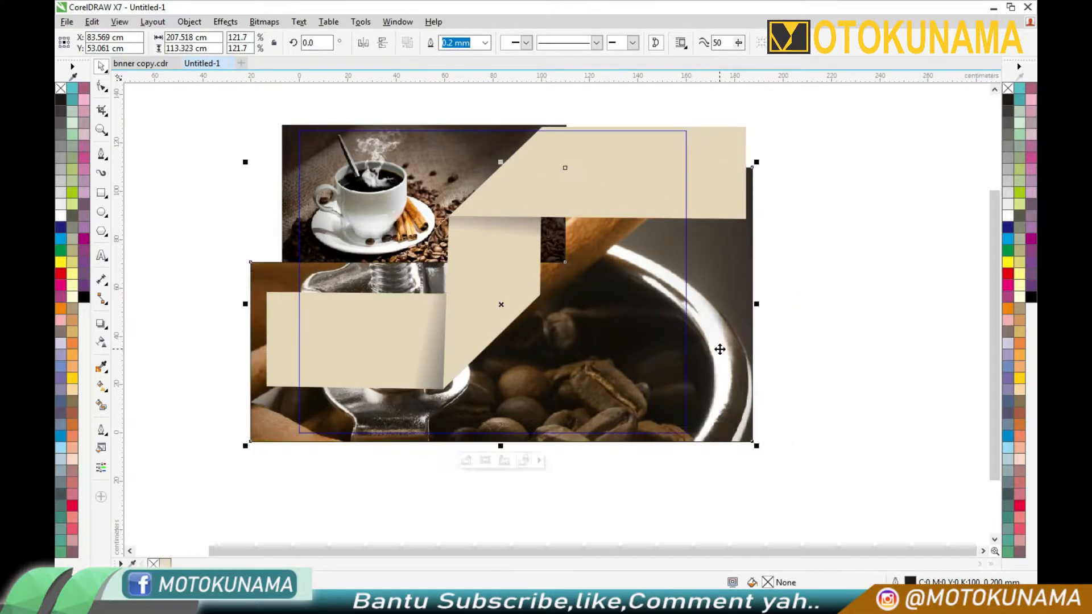
Step: Inspect the grinder photo inside its notched frame and finish editing both PowerClip levels
{"action": "left_click", "coordinate": [466, 460]}
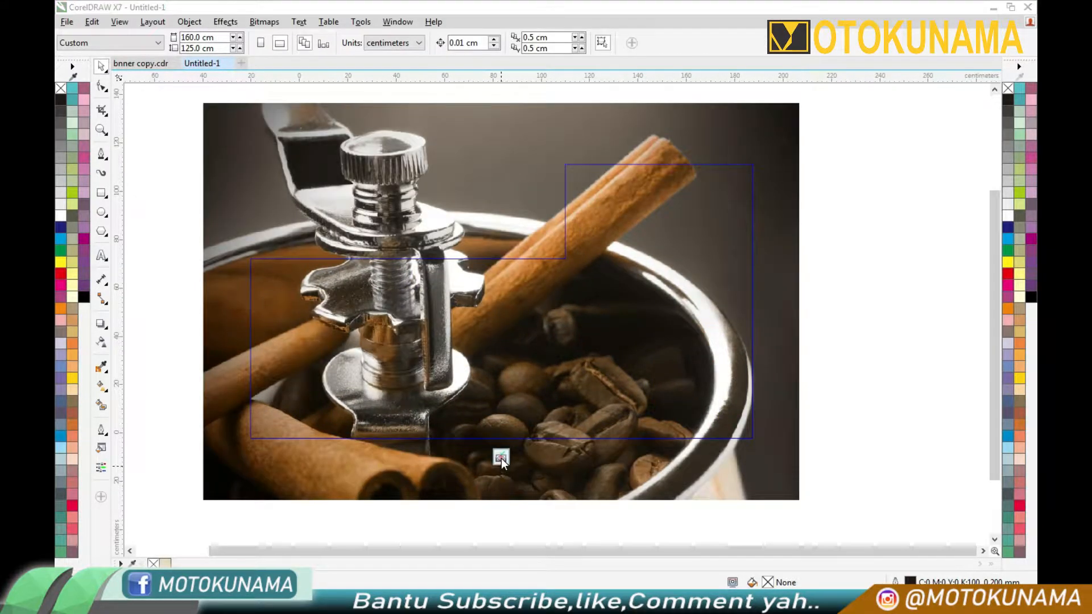
{"action": "left_click", "coordinate": [500, 456]}
{"action": "left_click", "coordinate": [502, 487]}
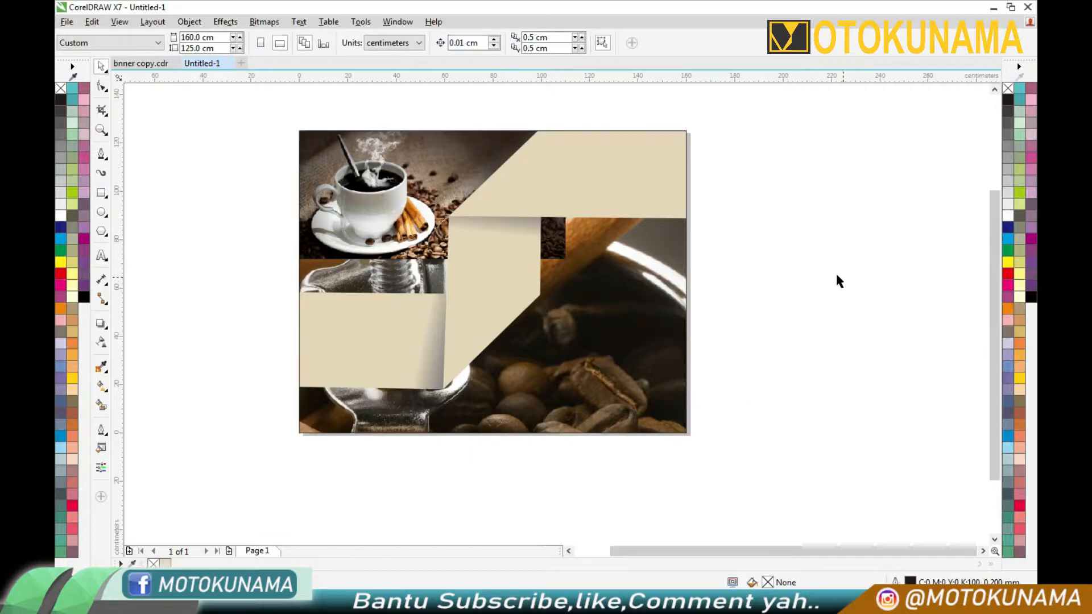
Step: Reopen the page frame's contents and cut the cup photo's leftover piece beside the ribbon's fold with a narrow rectangle about 34 cm tall
{"action": "left_click", "coordinate": [622, 192]}
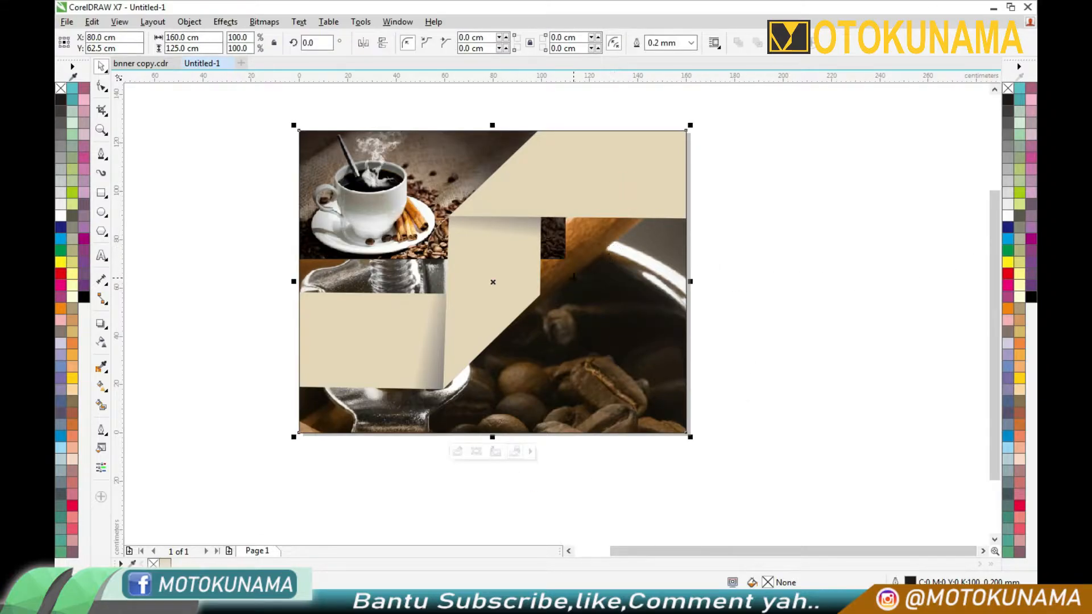
{"action": "left_click", "coordinate": [454, 450]}
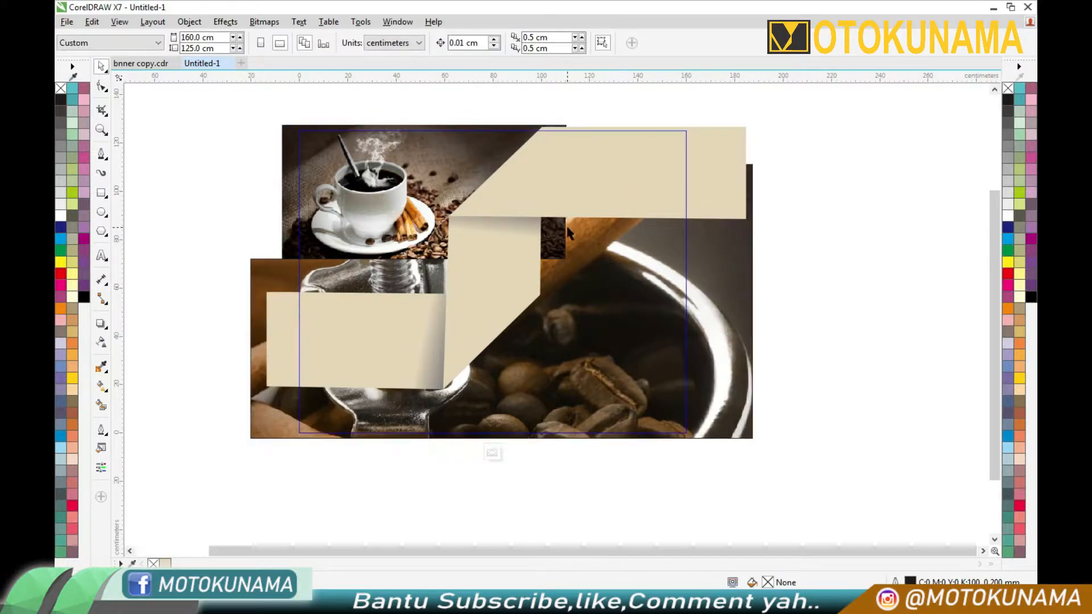
{"action": "scroll", "coordinate": [567, 212], "scroll_direction": "up", "scroll_amount": 1}
{"action": "left_click_drag", "start_coordinate": [512, 257], "coordinate": [522, 314]}
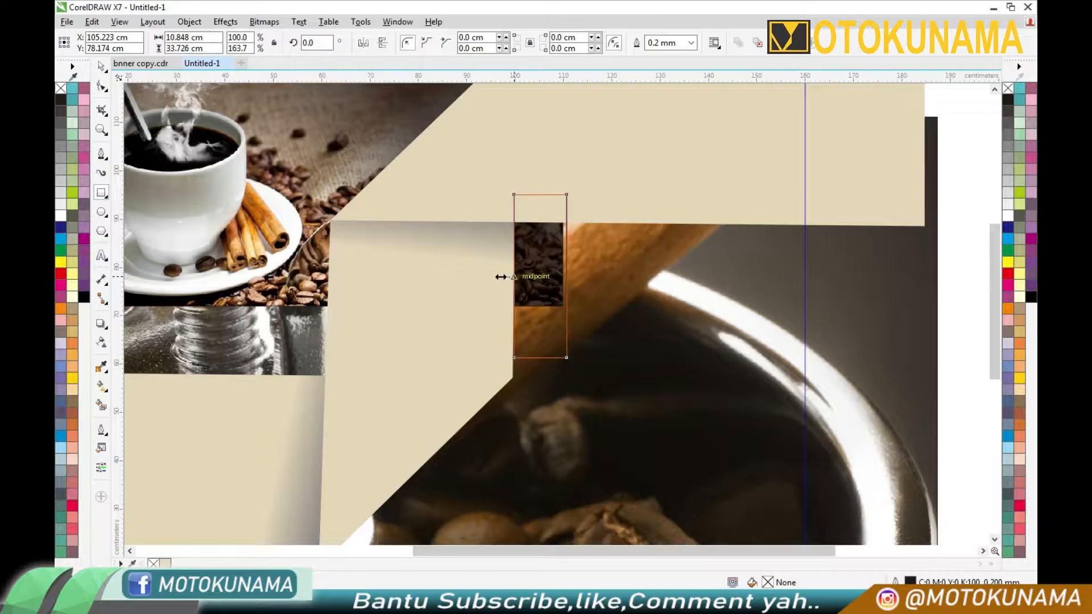
{"action": "left_click", "coordinate": [269, 158]}
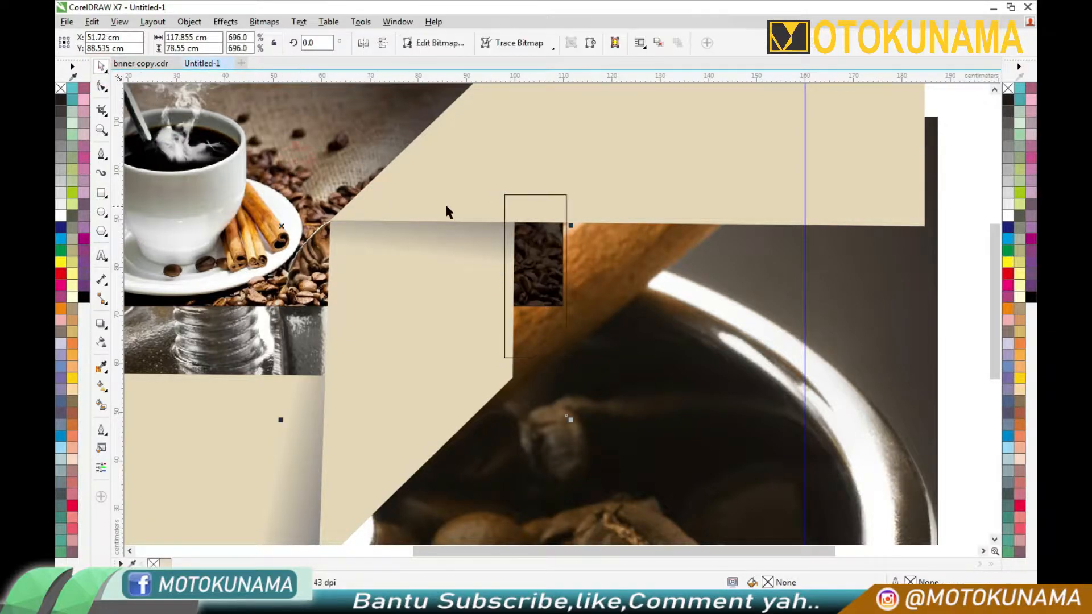
{"action": "left_click", "coordinate": [526, 262]}
{"action": "left_click", "coordinate": [531, 49]}
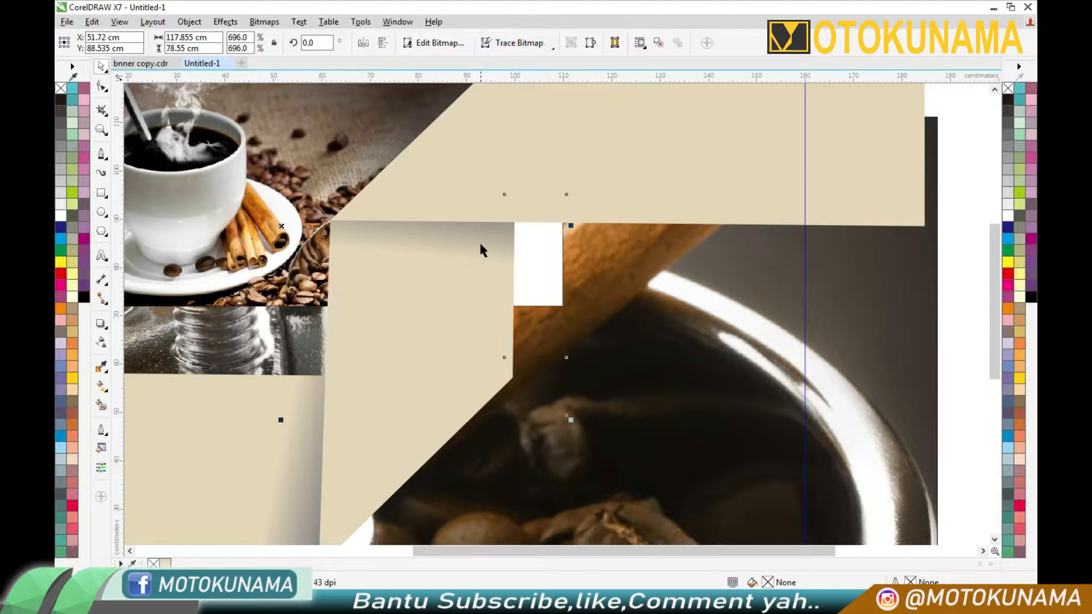
Step: Move the notched grinder frame slightly down and to the left beside the ribbon's fold
{"action": "scroll", "coordinate": [503, 257], "scroll_direction": "down", "scroll_amount": 1}
{"action": "left_click", "coordinate": [571, 120]}
{"action": "left_click", "coordinate": [567, 296]}
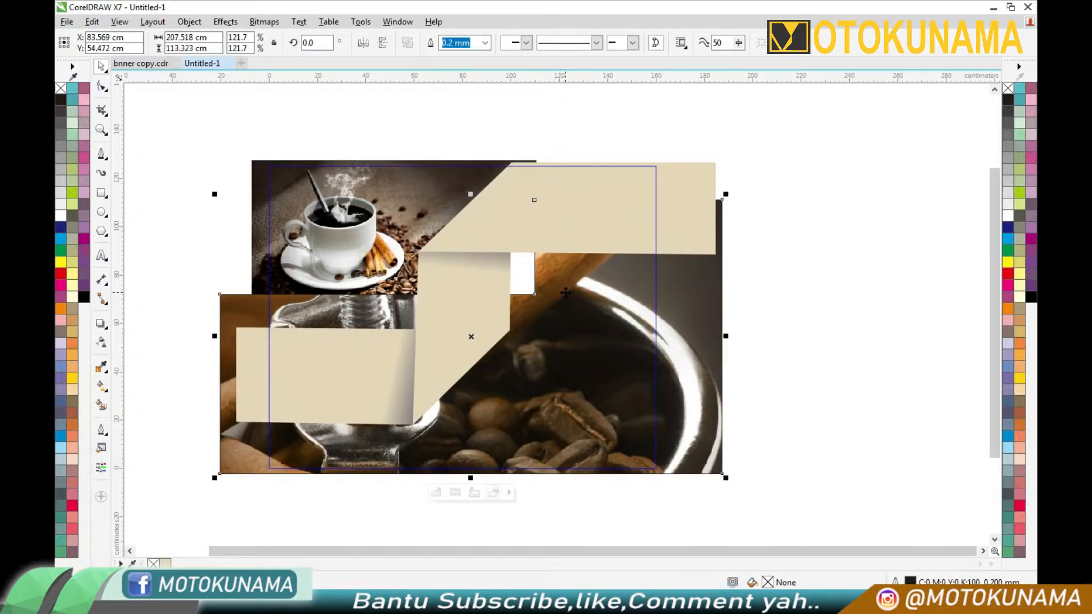
{"action": "left_click", "coordinate": [570, 140]}
{"action": "left_click", "coordinate": [548, 289]}
{"action": "left_click_drag", "start_coordinate": [547, 288], "coordinate": [545, 294]}
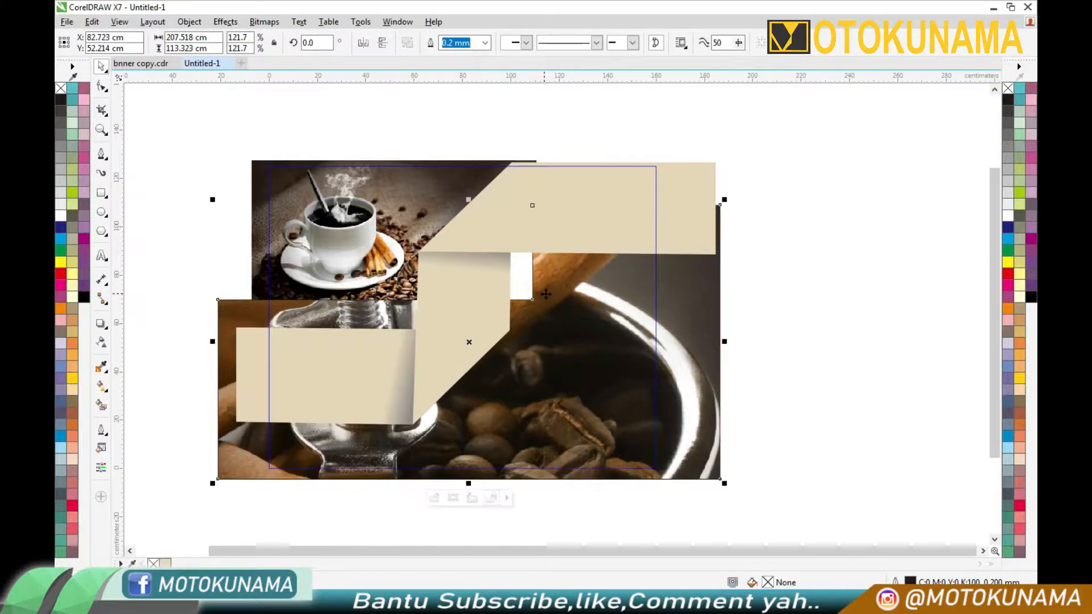
Step: Narrow the coffee cup photo to end at the ribbon's fold and shift the grinder frame left to cover the white gap
{"action": "left_click", "coordinate": [579, 145]}
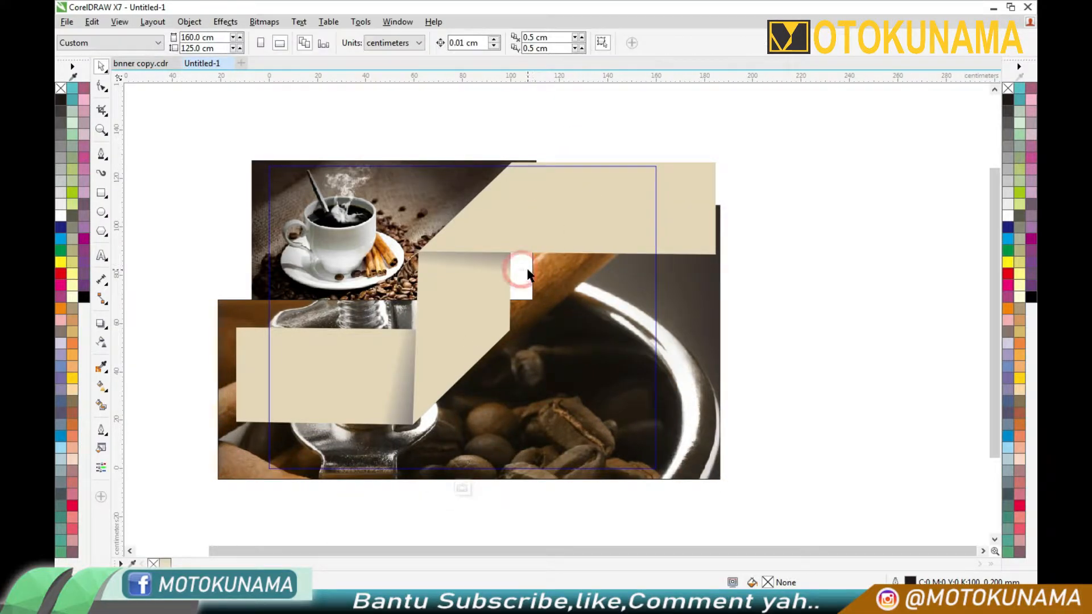
{"action": "left_click", "coordinate": [424, 229]}
{"action": "left_click_drag", "start_coordinate": [540, 254], "coordinate": [515, 254]}
{"action": "left_click", "coordinate": [570, 312]}
{"action": "left_click_drag", "start_coordinate": [570, 312], "coordinate": [547, 304]}
{"action": "left_click", "coordinate": [772, 268]}
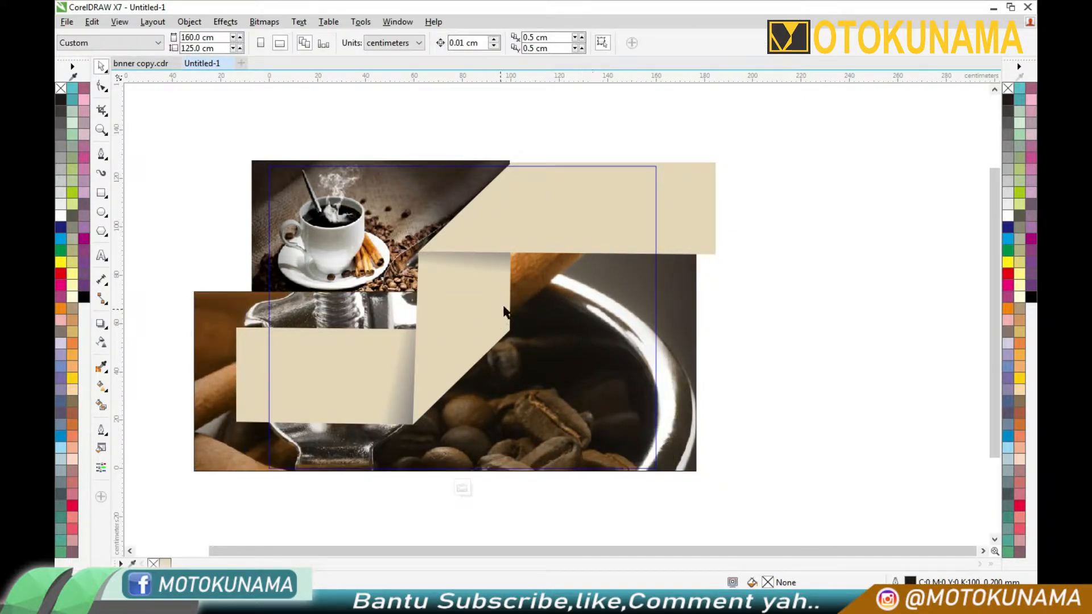
Step: Send the notched grinder frame to the back of the layer and finish editing the page frame
{"action": "right_click", "coordinate": [586, 301]}
{"action": "mouse_move", "coordinate": [622, 438]}
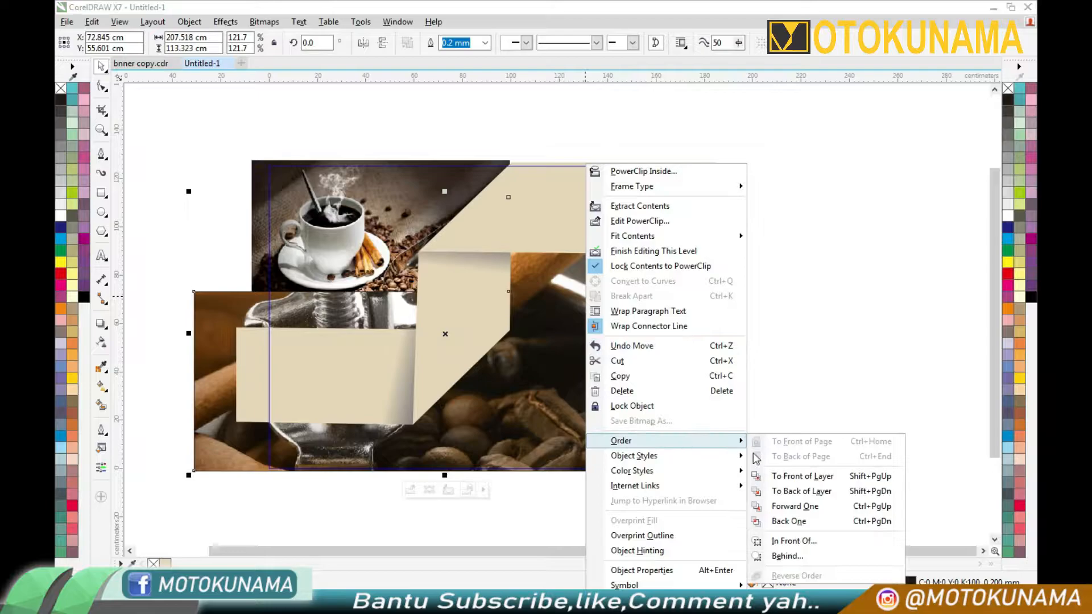
{"action": "left_click", "coordinate": [796, 490]}
{"action": "left_click", "coordinate": [790, 439]}
{"action": "left_click", "coordinate": [462, 489]}
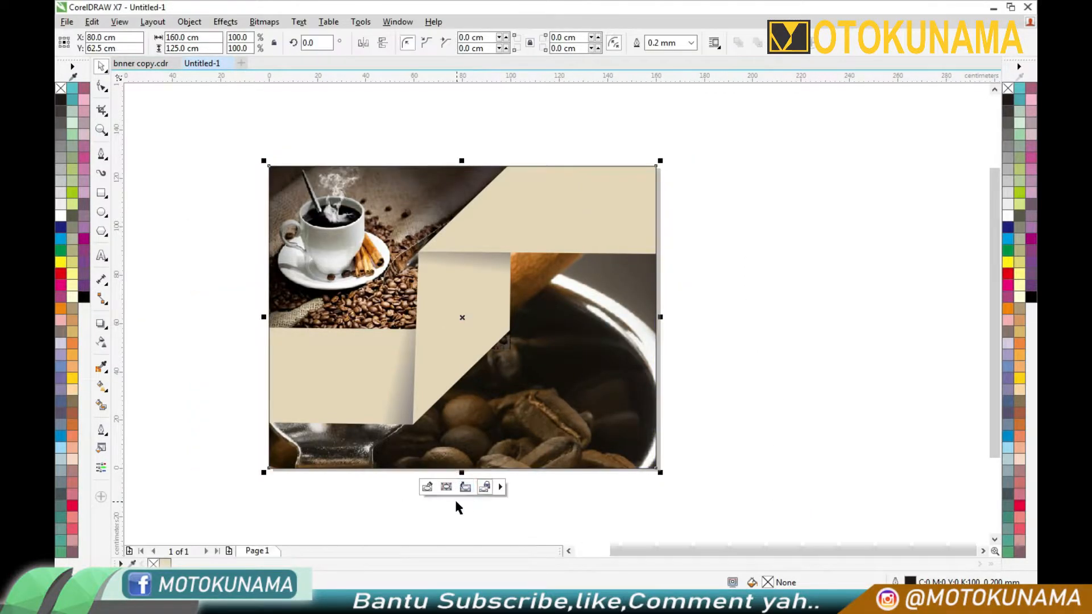
Step: Reopen the page frame's contents, nudge the upper and middle ribbon sections slightly into place, and finish editing
{"action": "left_click", "coordinate": [427, 487]}
{"action": "mouse_move", "coordinate": [577, 229]}
{"action": "left_mouse_down"}
{"action": "mouse_move", "coordinate": [582, 277]}
{"action": "mouse_move", "coordinate": [580, 236]}
{"action": "mouse_move", "coordinate": [569, 236]}
{"action": "left_mouse_up"}
{"action": "left_click", "coordinate": [599, 349]}
{"action": "left_click_drag", "start_coordinate": [478, 320], "coordinate": [484, 321]}
{"action": "left_click", "coordinate": [463, 491]}
{"action": "left_click", "coordinate": [753, 395]}
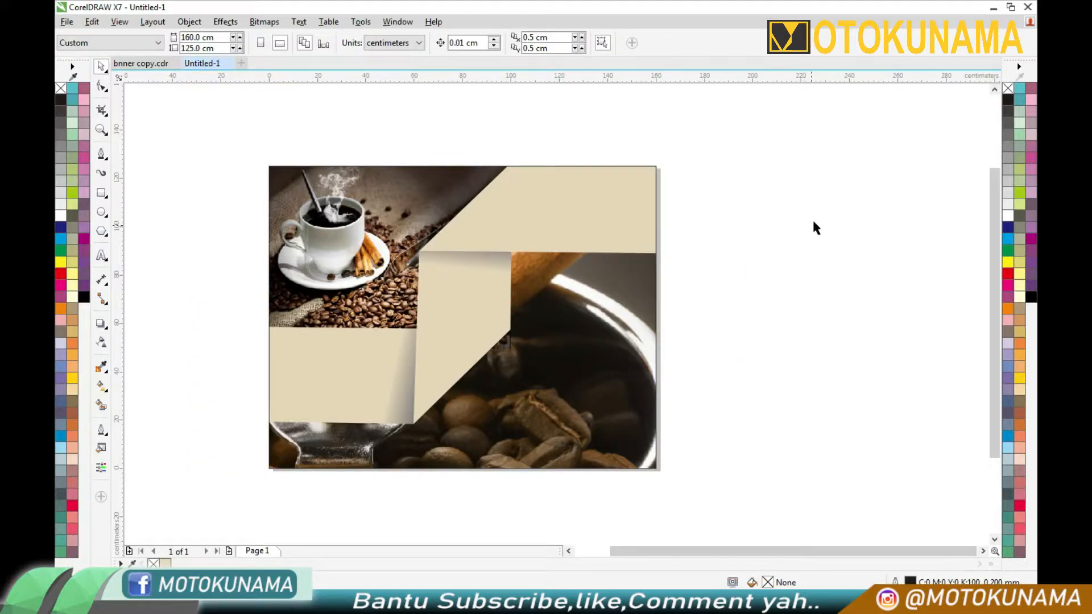
Step: Move the prepared text group from below the banner to beside it and ungroup it
{"action": "scroll", "coordinate": [426, 267], "scroll_direction": "up", "scroll_amount": 1}
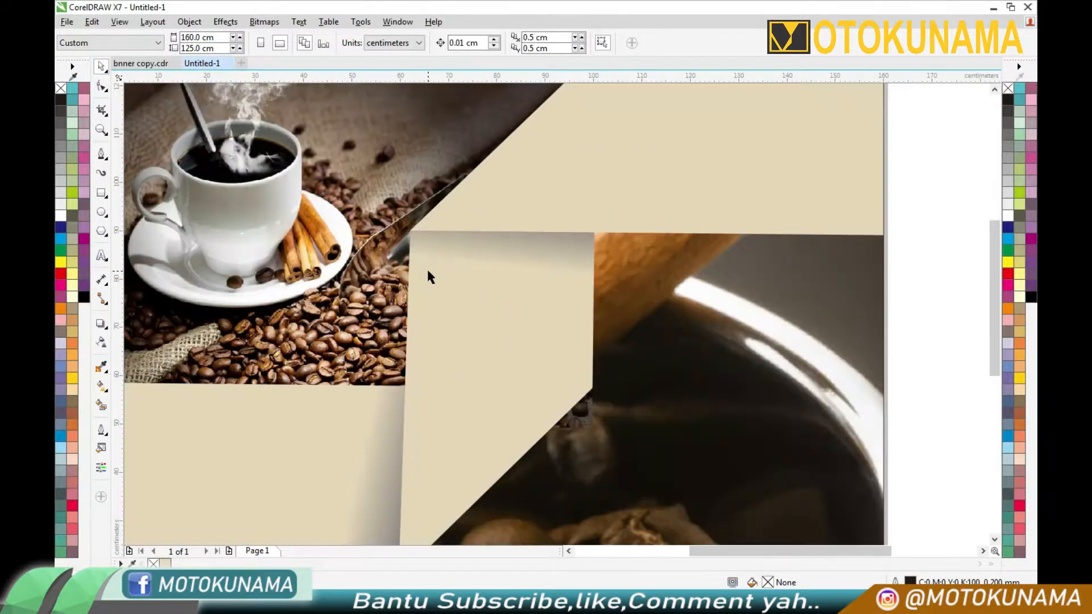
{"action": "scroll", "coordinate": [434, 267], "scroll_direction": "down", "scroll_amount": 3}
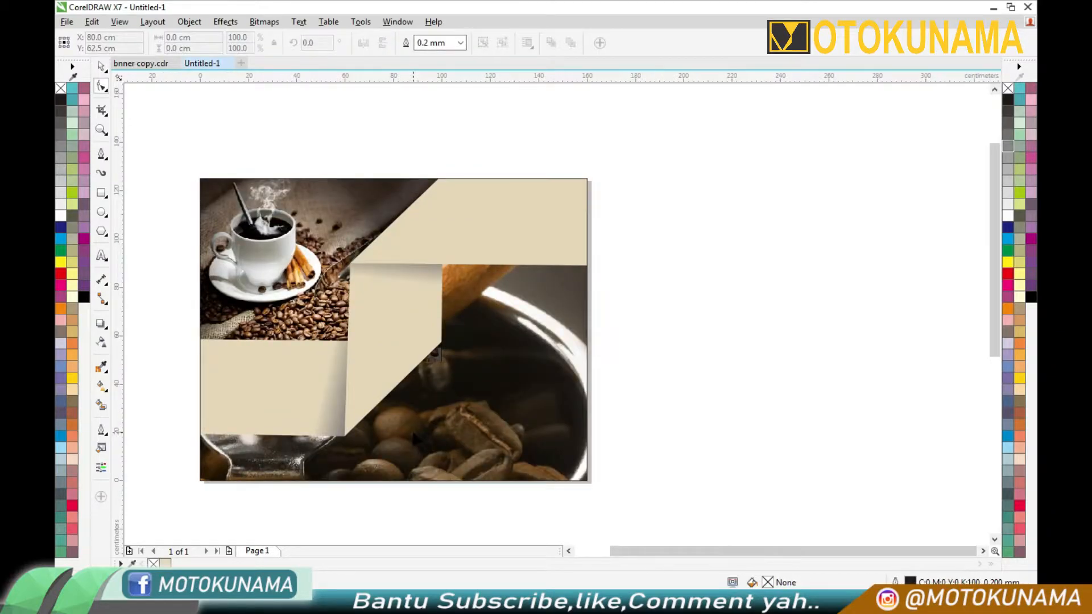
{"action": "scroll", "coordinate": [489, 438], "scroll_direction": "down", "scroll_amount": 3}
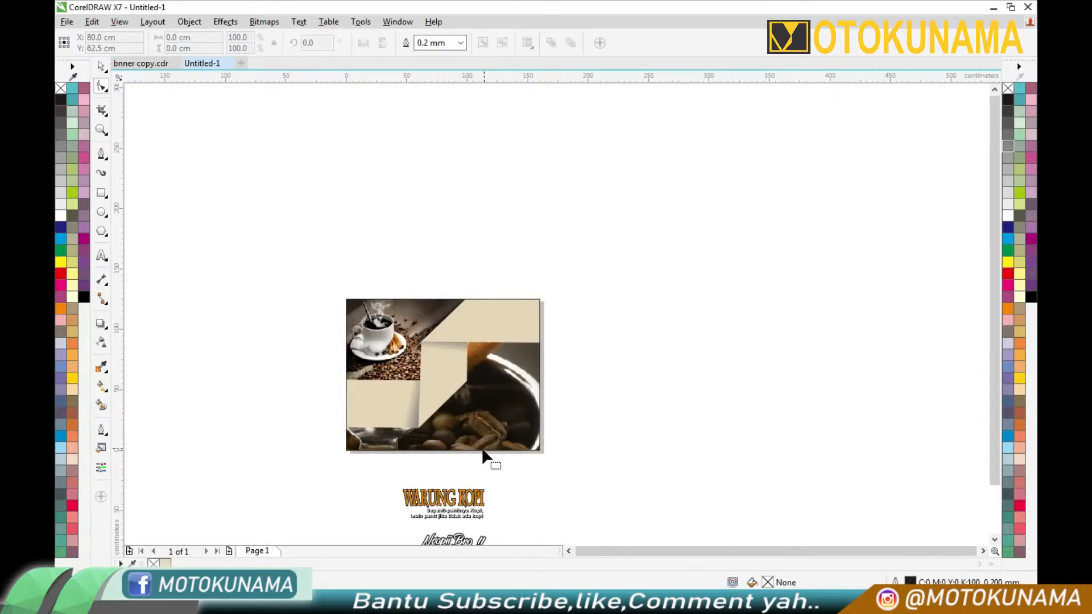
{"action": "left_click", "coordinate": [101, 67]}
{"action": "left_click_drag", "start_coordinate": [450, 503], "coordinate": [589, 392]}
{"action": "left_click", "coordinate": [483, 44]}
Step: Place the WARUNG KOPI title on the ribbon's upper section and adjust its position
{"action": "scroll", "coordinate": [354, 408], "scroll_direction": "up", "scroll_amount": 2}
{"action": "left_click", "coordinate": [349, 371]}
{"action": "scroll", "coordinate": [610, 411], "scroll_direction": "up", "scroll_amount": 2}
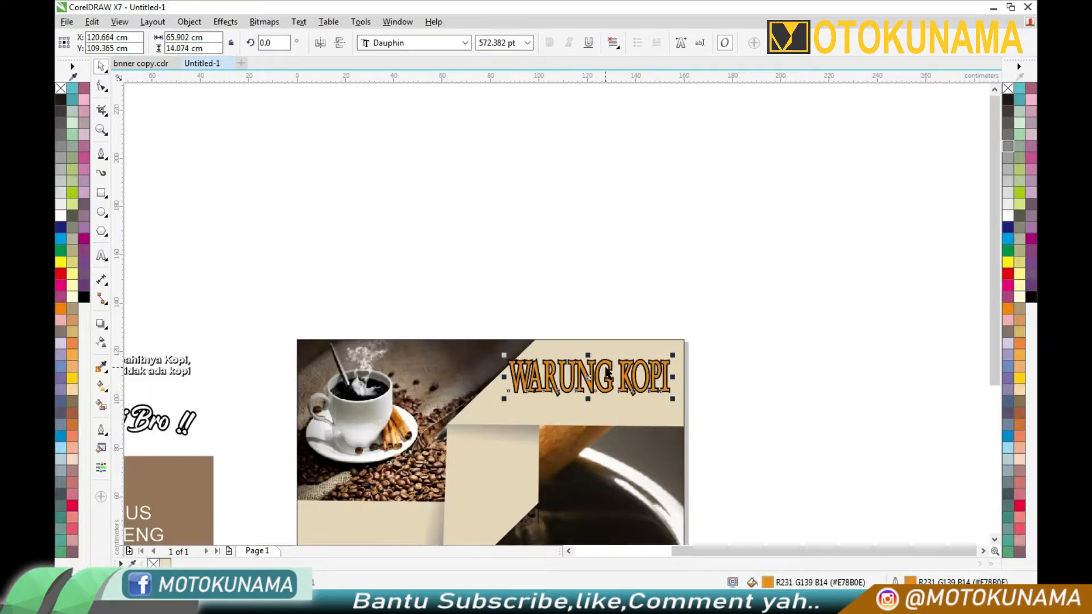
{"action": "scroll", "coordinate": [607, 372], "scroll_direction": "up", "scroll_amount": 2}
{"action": "left_click_drag", "start_coordinate": [705, 358], "coordinate": [715, 359]}
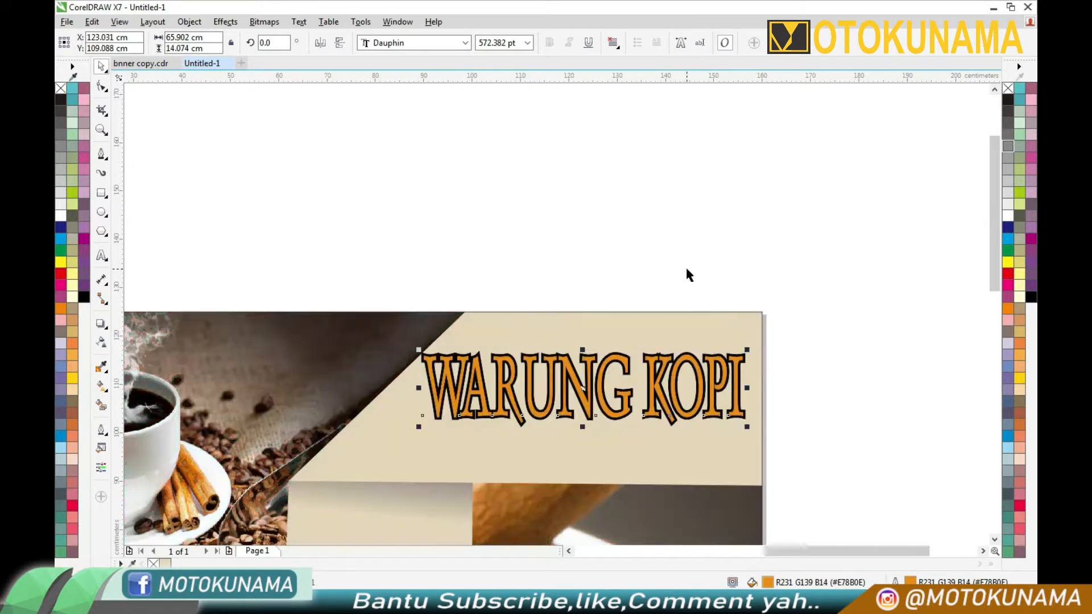
{"action": "left_click", "coordinate": [684, 266]}
Step: Place the slogan "Sepahit-pahitnya Kopi, lebih pahit jika tidak ada kopi" over the upper part of the cup photo
{"action": "scroll", "coordinate": [640, 387], "scroll_direction": "down", "scroll_amount": 1}
{"action": "left_click_drag", "start_coordinate": [614, 393], "coordinate": [422, 382]}
{"action": "scroll", "coordinate": [427, 387], "scroll_direction": "down", "scroll_amount": 1}
{"action": "scroll", "coordinate": [432, 398], "scroll_direction": "up", "scroll_amount": 1}
{"action": "left_click_drag", "start_coordinate": [467, 350], "coordinate": [693, 364]}
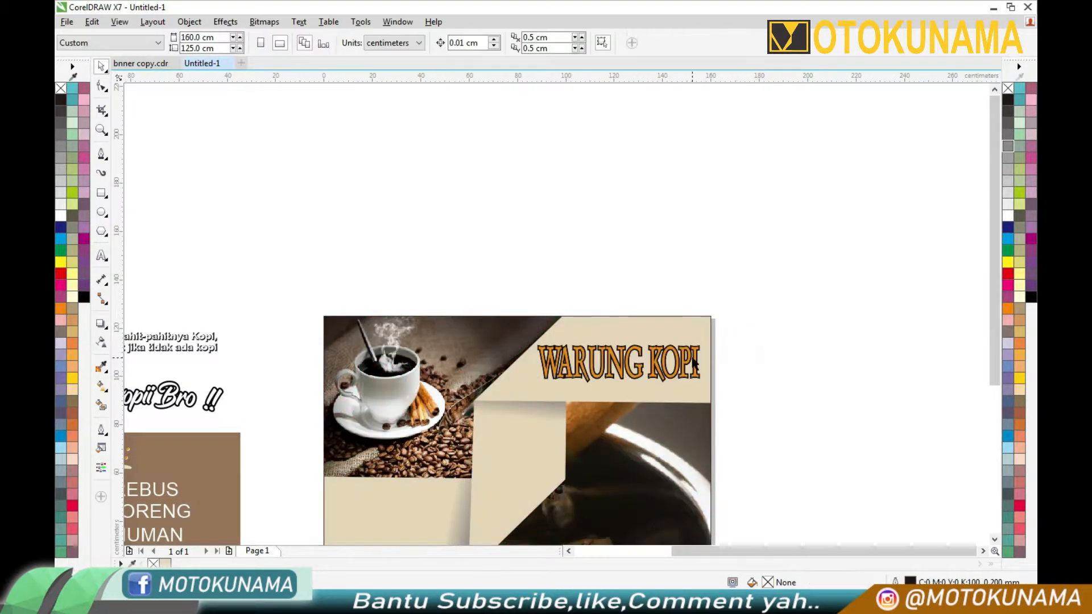
{"action": "scroll", "coordinate": [693, 362], "scroll_direction": "down", "scroll_amount": 1}
{"action": "scroll", "coordinate": [437, 352], "scroll_direction": "up", "scroll_amount": 1}
{"action": "left_click_drag", "start_coordinate": [441, 345], "coordinate": [734, 337]}
{"action": "scroll", "coordinate": [772, 369], "scroll_direction": "down", "scroll_amount": 1}
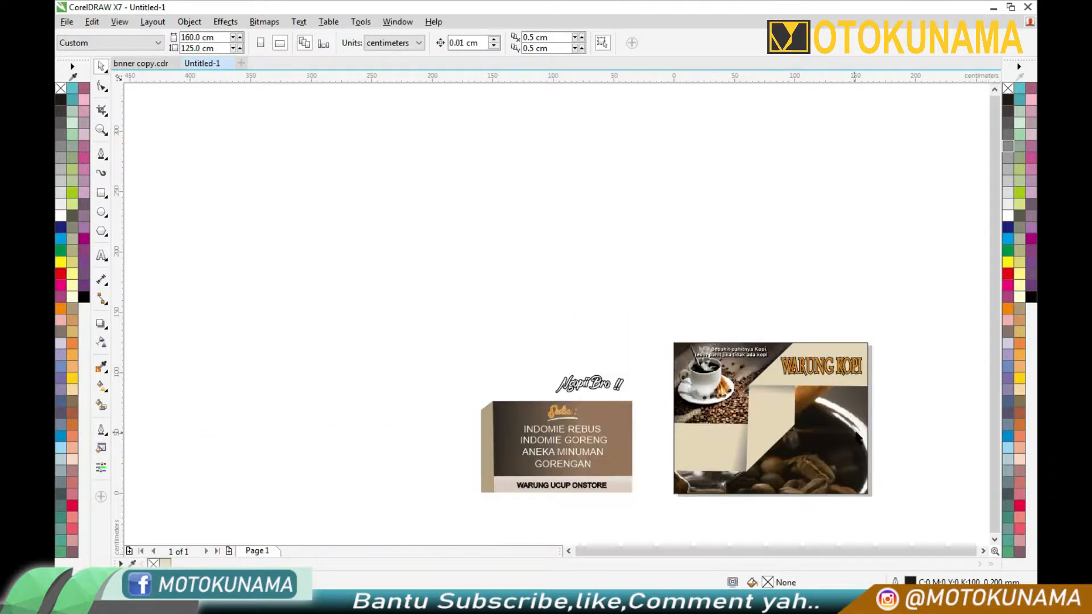
Step: Place the "Ngopii Bro !!" text below the cup, just above the lower ribbon section
{"action": "scroll", "coordinate": [852, 432], "scroll_direction": "up", "scroll_amount": 1}
{"action": "left_click", "coordinate": [350, 342]}
{"action": "left_click_drag", "start_coordinate": [349, 341], "coordinate": [596, 389]}
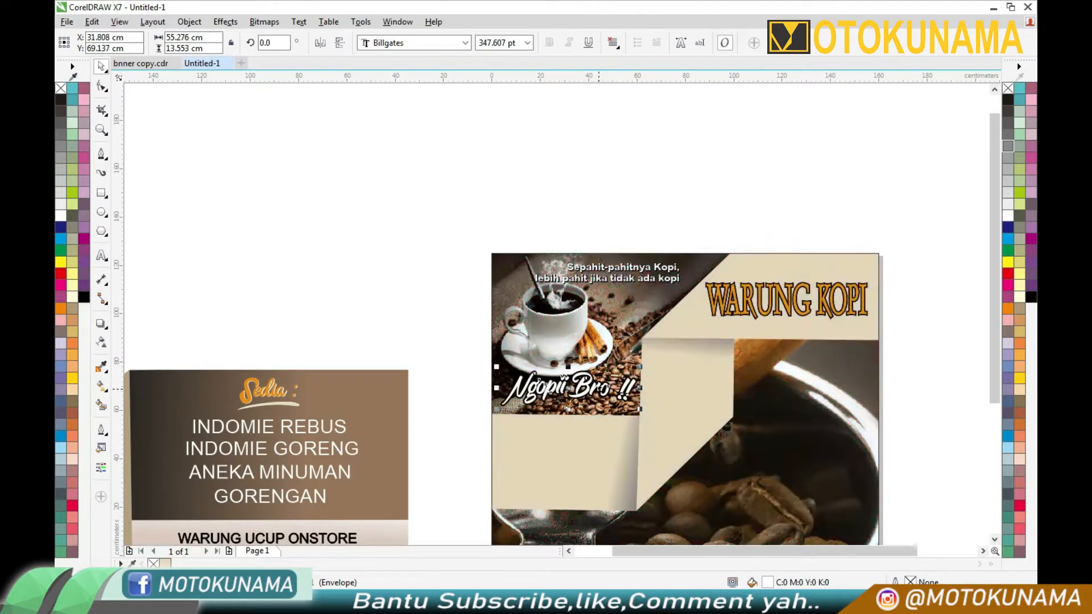
{"action": "left_click", "coordinate": [629, 219]}
Step: Shift the slogan slightly up and to the right, toward the ribbon's diagonal edge
{"action": "scroll", "coordinate": [623, 280], "scroll_direction": "up", "scroll_amount": 1}
{"action": "left_click", "coordinate": [631, 278]}
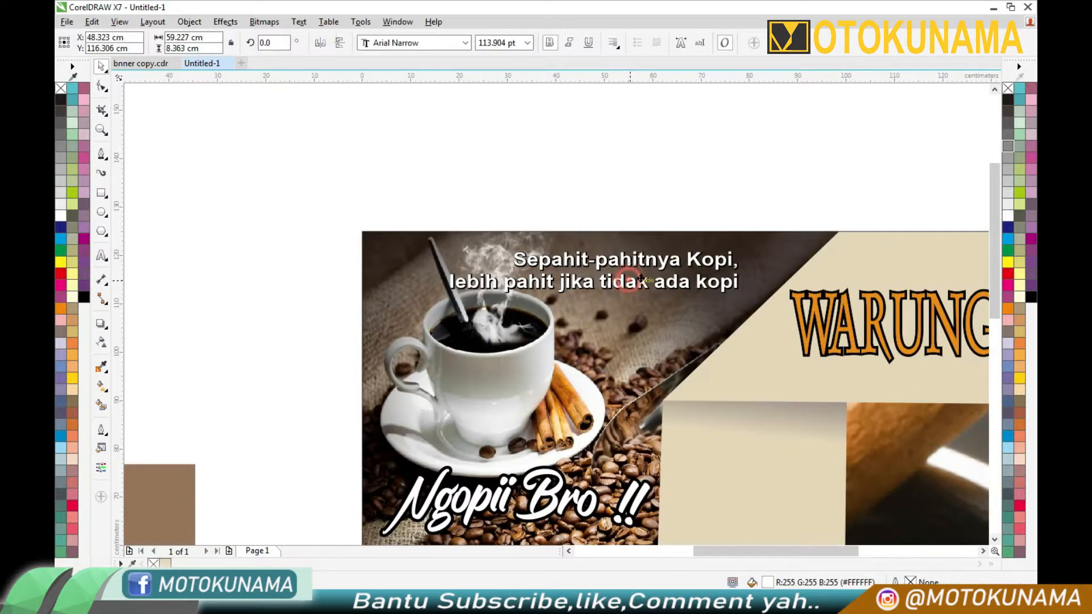
{"action": "left_click_drag", "start_coordinate": [672, 275], "coordinate": [674, 275]}
{"action": "left_click", "coordinate": [650, 193]}
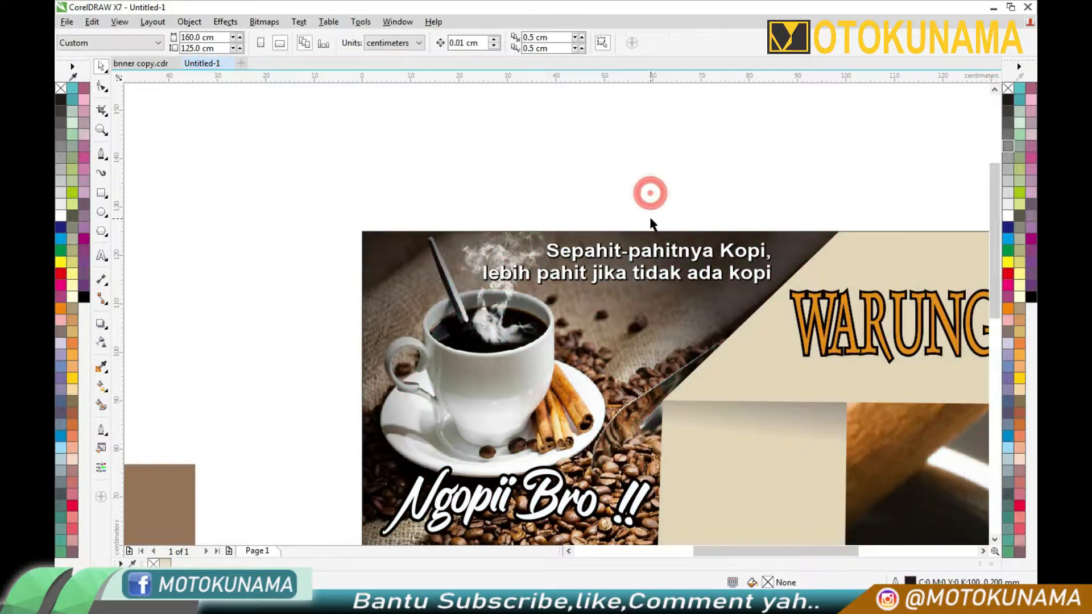
Step: Bring the Sedia heading onto the ribbon's middle section and the INDOMIE REBUS line onto the grinder photo
{"action": "scroll", "coordinate": [647, 215], "scroll_direction": "down", "scroll_amount": 1}
{"action": "scroll", "coordinate": [607, 358], "scroll_direction": "down", "scroll_amount": 1}
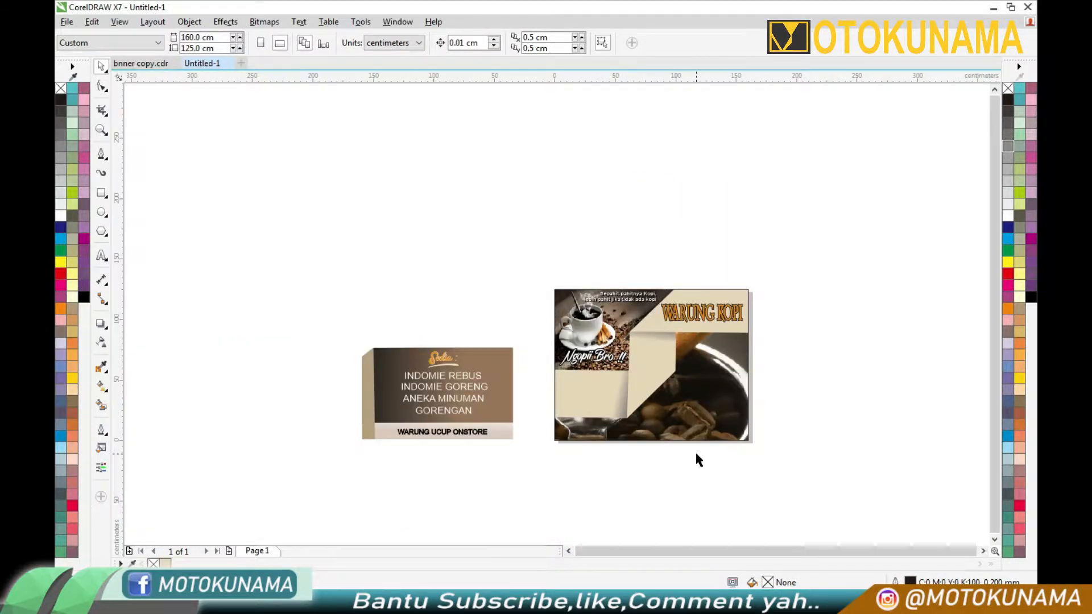
{"action": "scroll", "coordinate": [696, 453], "scroll_direction": "up", "scroll_amount": 1}
{"action": "left_click_drag", "start_coordinate": [190, 264], "coordinate": [608, 235]}
{"action": "key", "text": "Escape"}
{"action": "left_click_drag", "start_coordinate": [245, 296], "coordinate": [759, 322]}
{"action": "key", "text": "Escape"}
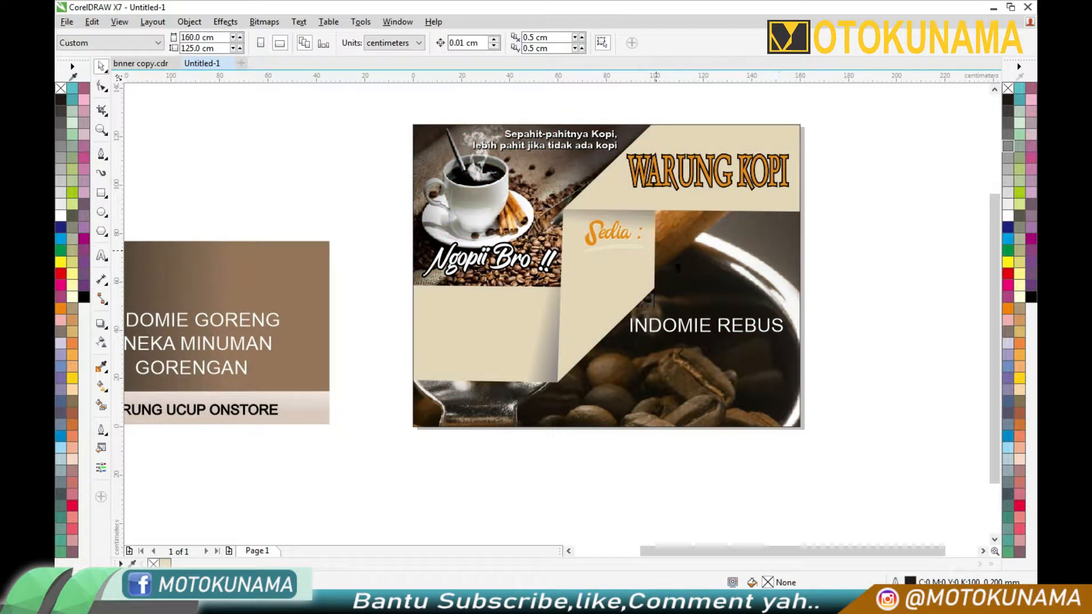
Step: Ungroup the Sedia heading to separate its lettering from the underline stroke
{"action": "scroll", "coordinate": [733, 293], "scroll_direction": "up", "scroll_amount": 2}
{"action": "left_click", "coordinate": [526, 204]}
{"action": "left_click", "coordinate": [484, 45]}
{"action": "left_click", "coordinate": [903, 223]}
Step: Fill the Sedia lettering with a near-black colour sampled from the grinder photo
{"action": "left_click", "coordinate": [492, 176]}
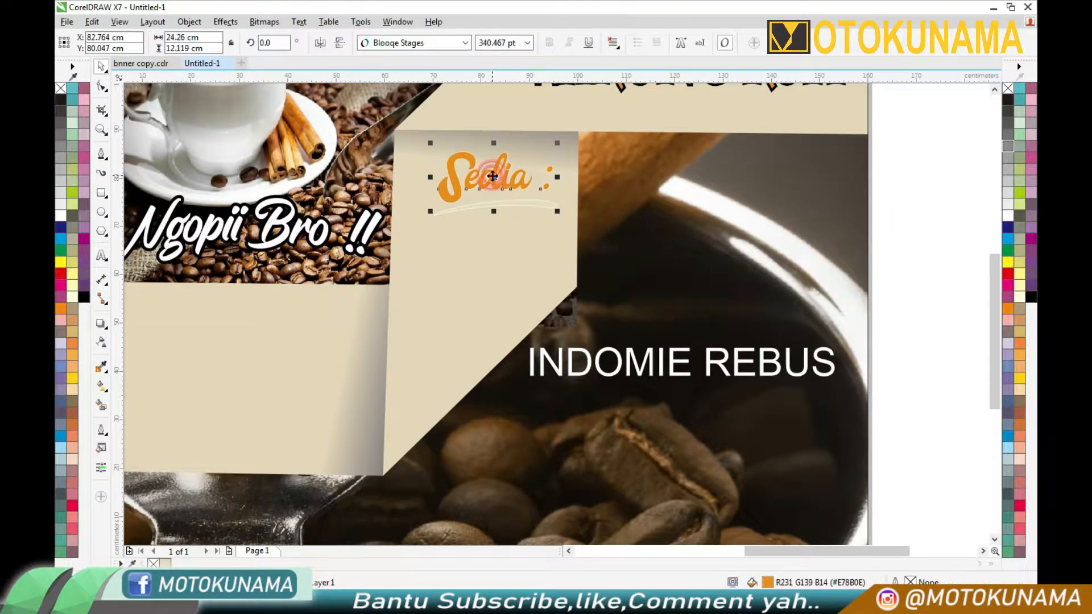
{"action": "left_click", "coordinate": [103, 371]}
{"action": "left_click", "coordinate": [661, 279]}
{"action": "left_click", "coordinate": [445, 165]}
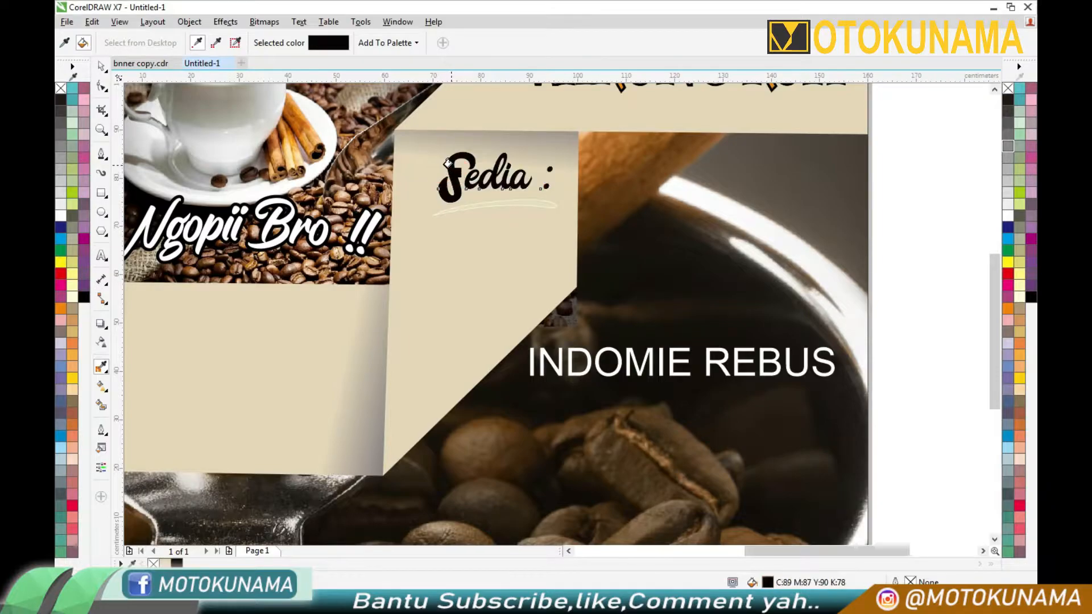
Step: Recolour the Sedia lettering and its underline with the brown sampled from the photo's wooden handle
{"action": "left_click", "coordinate": [101, 67]}
{"action": "left_click", "coordinate": [102, 368]}
{"action": "left_click", "coordinate": [593, 157]}
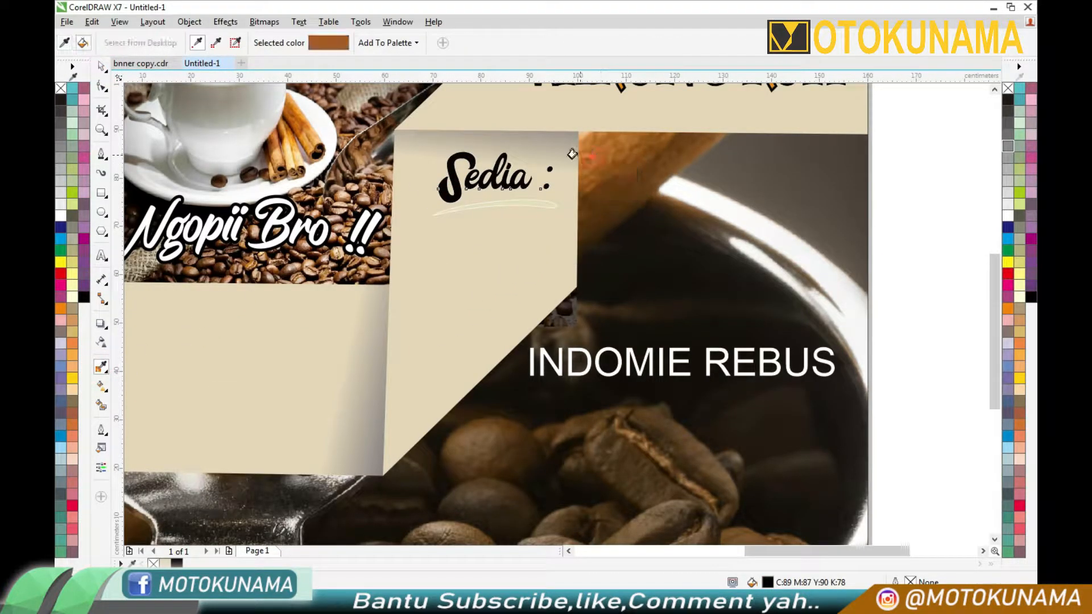
{"action": "left_click", "coordinate": [445, 168]}
{"action": "scroll", "coordinate": [460, 175], "scroll_direction": "up", "scroll_amount": 2}
{"action": "left_click", "coordinate": [528, 193]}
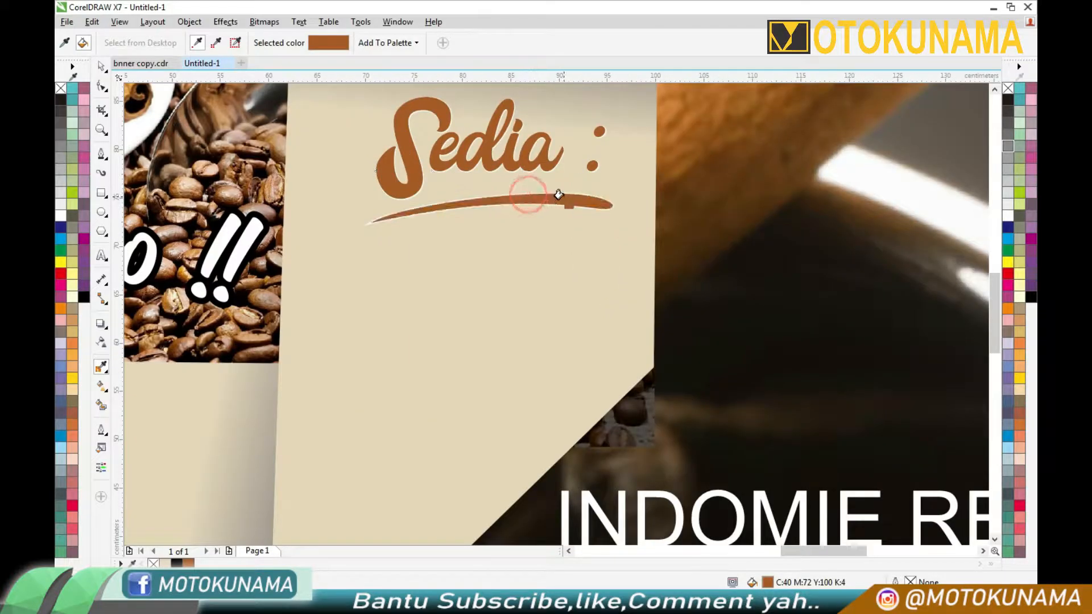
{"action": "scroll", "coordinate": [524, 278], "scroll_direction": "down", "scroll_amount": 2}
{"action": "left_click", "coordinate": [101, 66]}
{"action": "left_click_drag", "start_coordinate": [648, 384], "coordinate": [649, 280]}
{"action": "scroll", "coordinate": [649, 279], "scroll_direction": "down", "scroll_amount": 1}
{"action": "right_click", "coordinate": [830, 262]}
{"action": "left_click", "coordinate": [870, 371]}
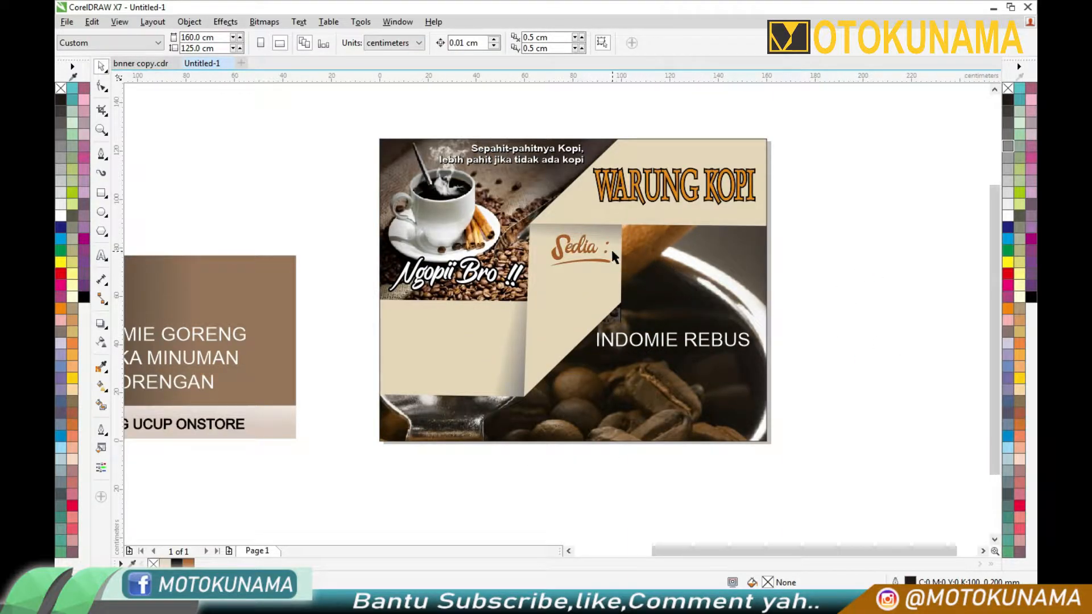
Step: Move the INDOMIE REBUS line onto the lower-left ribbon section and fill it black
{"action": "scroll", "coordinate": [611, 250], "scroll_direction": "up", "scroll_amount": 2}
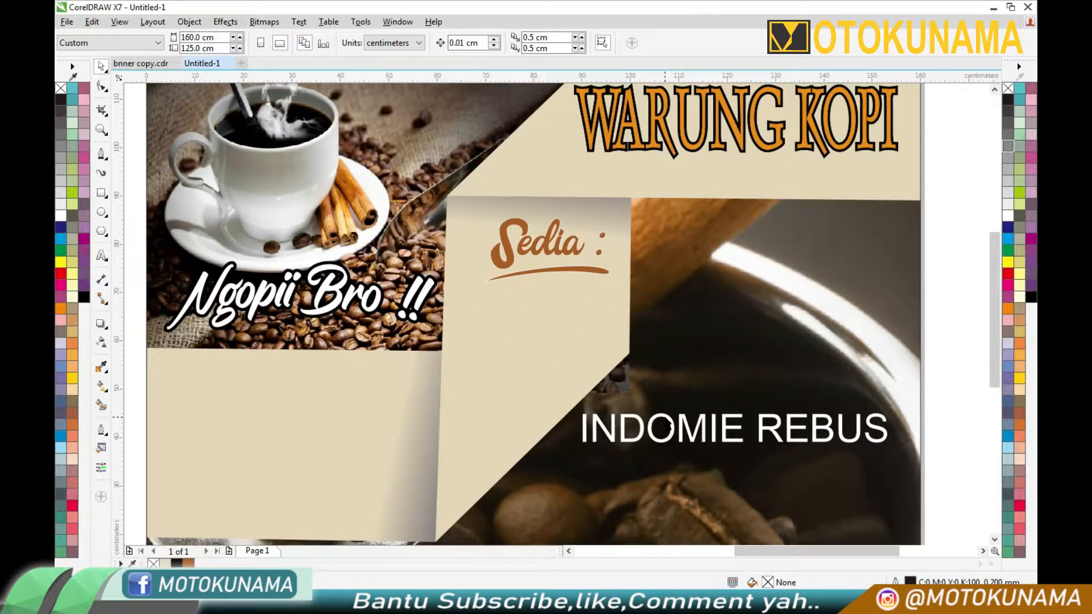
{"action": "left_click", "coordinate": [664, 417]}
{"action": "scroll", "coordinate": [664, 406], "scroll_direction": "down", "scroll_amount": 1}
{"action": "left_click_drag", "start_coordinate": [687, 416], "coordinate": [533, 415]}
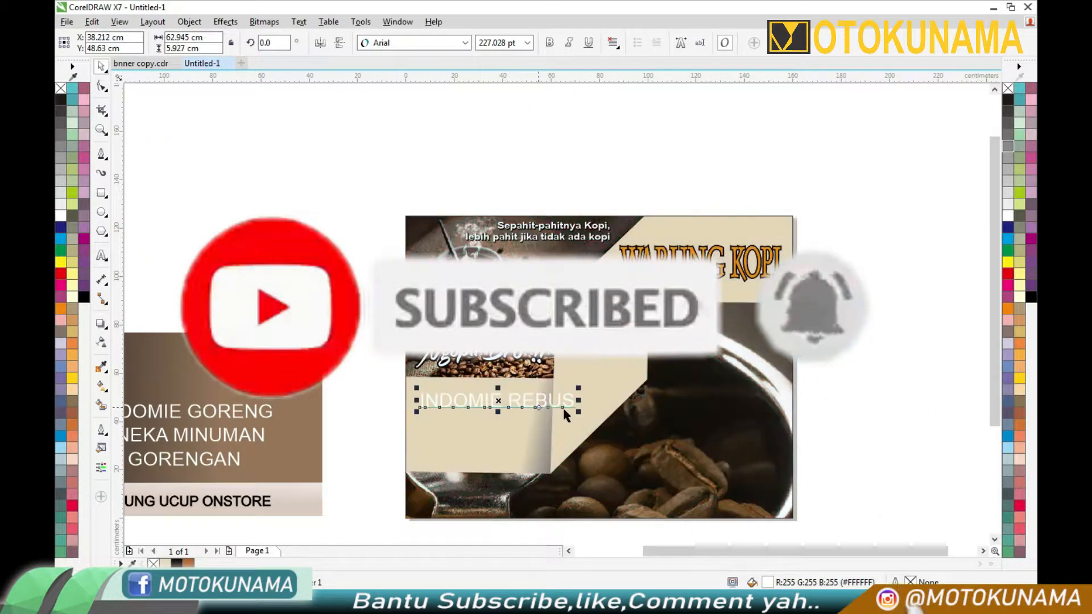
{"action": "left_click", "coordinate": [1007, 101]}
Step: Shrink the INDOMIE REBUS line proportionally to about 46 cm wide so it fits the ribbon section
{"action": "scroll", "coordinate": [549, 429], "scroll_direction": "up", "scroll_amount": 1}
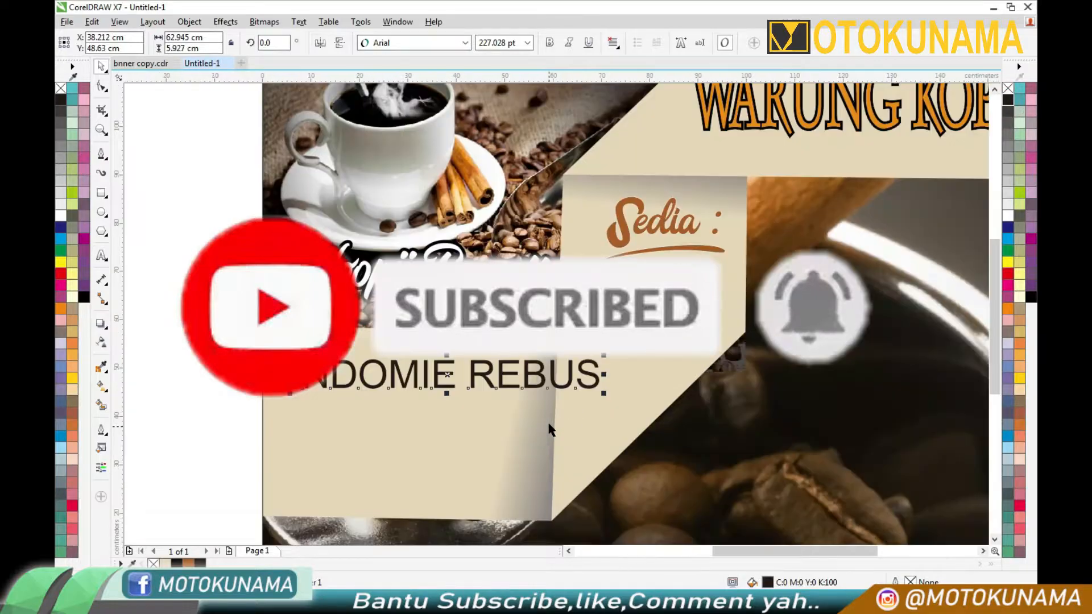
{"action": "left_click_drag", "start_coordinate": [604, 355], "coordinate": [576, 362]}
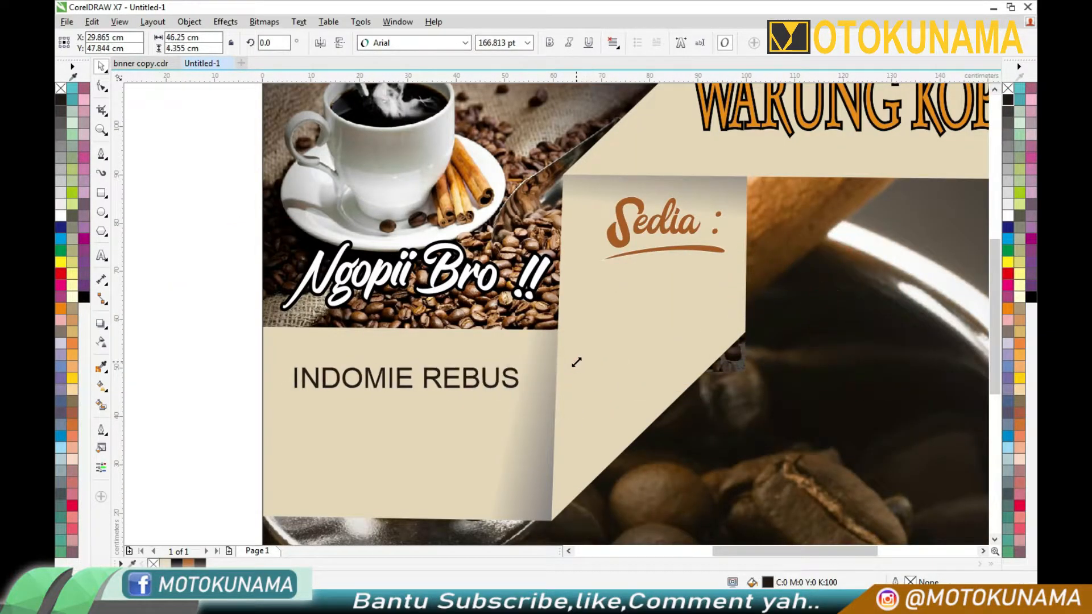
{"action": "key", "text": "Escape"}
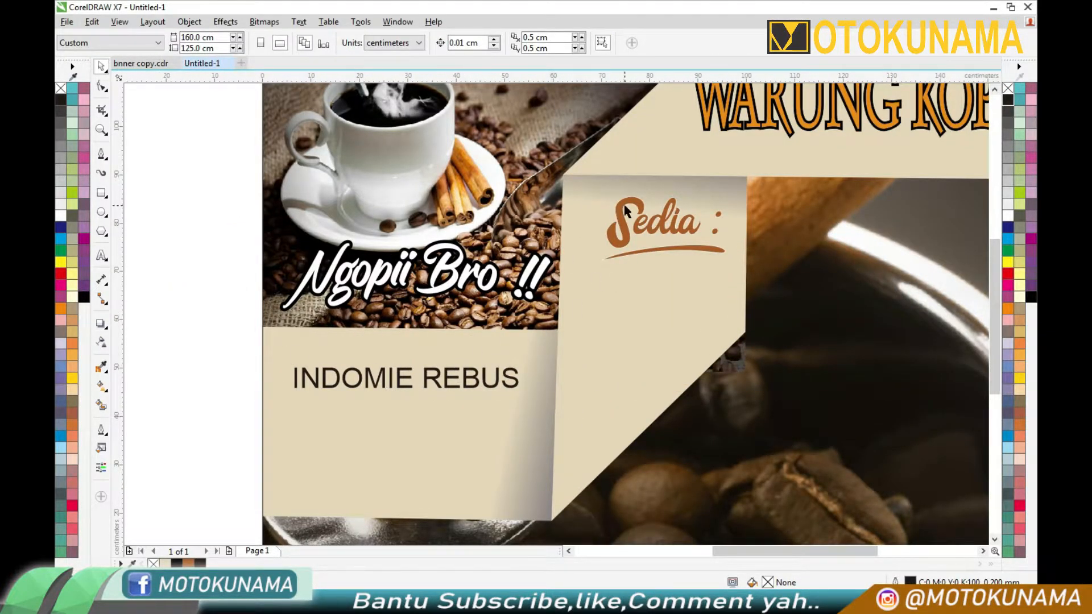
Step: Move the Sedia heading with its underline from the middle ribbon section to the lower-left one
{"action": "left_click_drag", "start_coordinate": [743, 267], "coordinate": [743, 264]}
{"action": "left_click_drag", "start_coordinate": [672, 226], "coordinate": [434, 402]}
{"action": "left_click", "coordinate": [144, 325]}
Step: Adjust the positions of the Sedia heading and the INDOMIE REBUS line so they sit stacked and centred on the ribbon
{"action": "scroll", "coordinate": [279, 369], "scroll_direction": "down", "scroll_amount": 1}
{"action": "scroll", "coordinate": [339, 415], "scroll_direction": "up", "scroll_amount": 1}
{"action": "left_click_drag", "start_coordinate": [367, 308], "coordinate": [374, 323]}
{"action": "left_click", "coordinate": [162, 281]}
{"action": "left_click_drag", "start_coordinate": [342, 404], "coordinate": [342, 384]}
Step: Move the brown menu panel away from its texts to the other side of the banner
{"action": "scroll", "coordinate": [329, 362], "scroll_direction": "down", "scroll_amount": 1}
{"action": "scroll", "coordinate": [328, 362], "scroll_direction": "down", "scroll_amount": 1}
{"action": "left_click_drag", "start_coordinate": [210, 360], "coordinate": [675, 356]}
Step: Select the three remaining menu lines beside the banner and fill them black
{"action": "left_click_drag", "start_coordinate": [165, 341], "coordinate": [254, 392]}
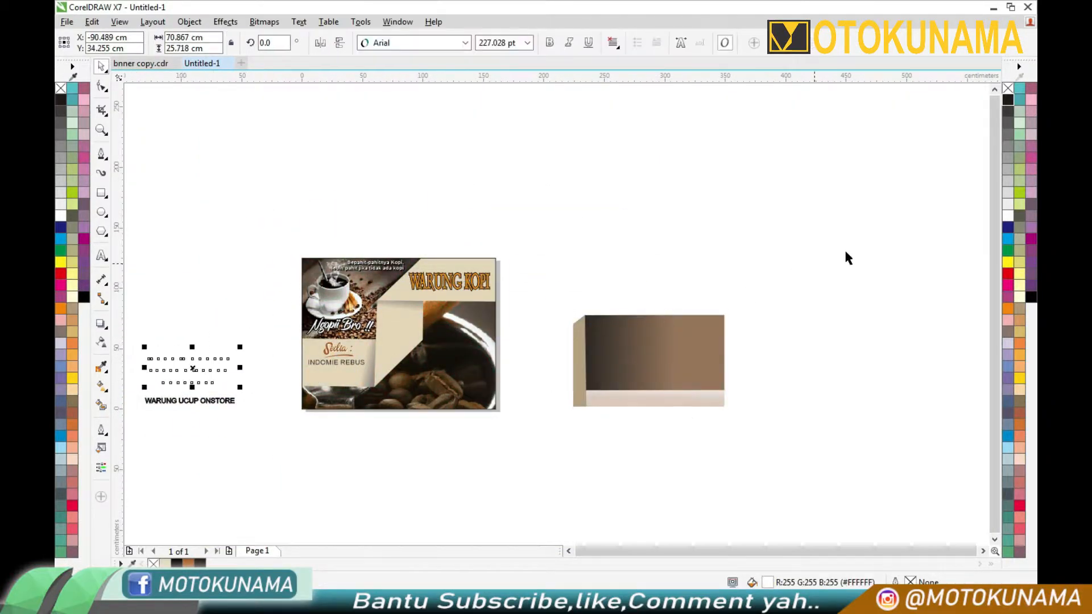
{"action": "left_click", "coordinate": [1008, 100]}
{"action": "left_click", "coordinate": [675, 228]}
Step: Place the INDOMIE GORENG line under INDOMIE REBUS and shrink it to about 49 cm wide
{"action": "scroll", "coordinate": [188, 387], "scroll_direction": "up", "scroll_amount": 2}
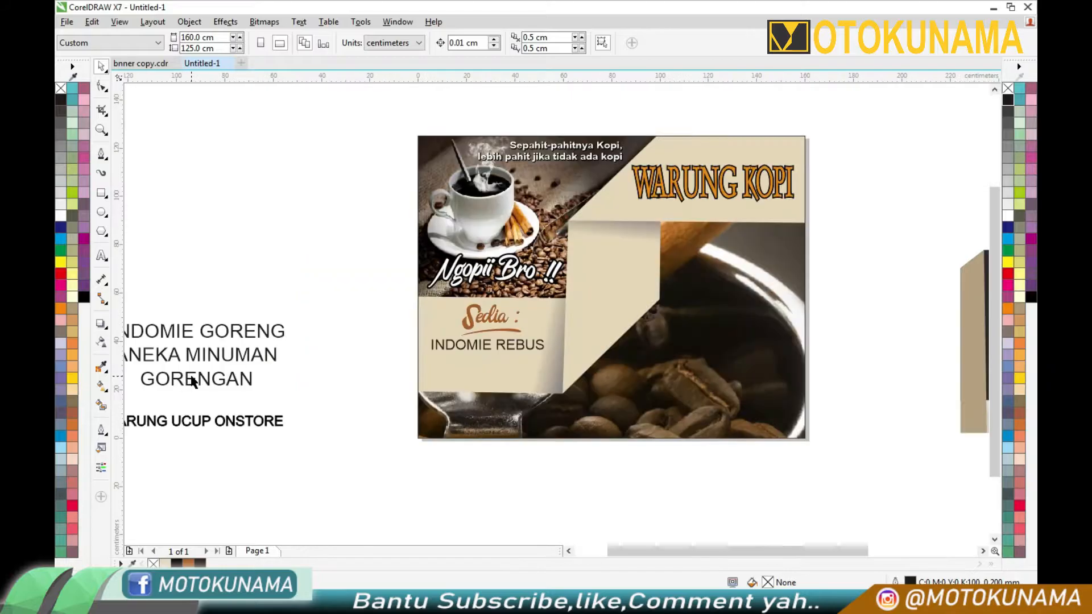
{"action": "left_click_drag", "start_coordinate": [232, 338], "coordinate": [555, 360]}
{"action": "scroll", "coordinate": [507, 378], "scroll_direction": "up", "scroll_amount": 1}
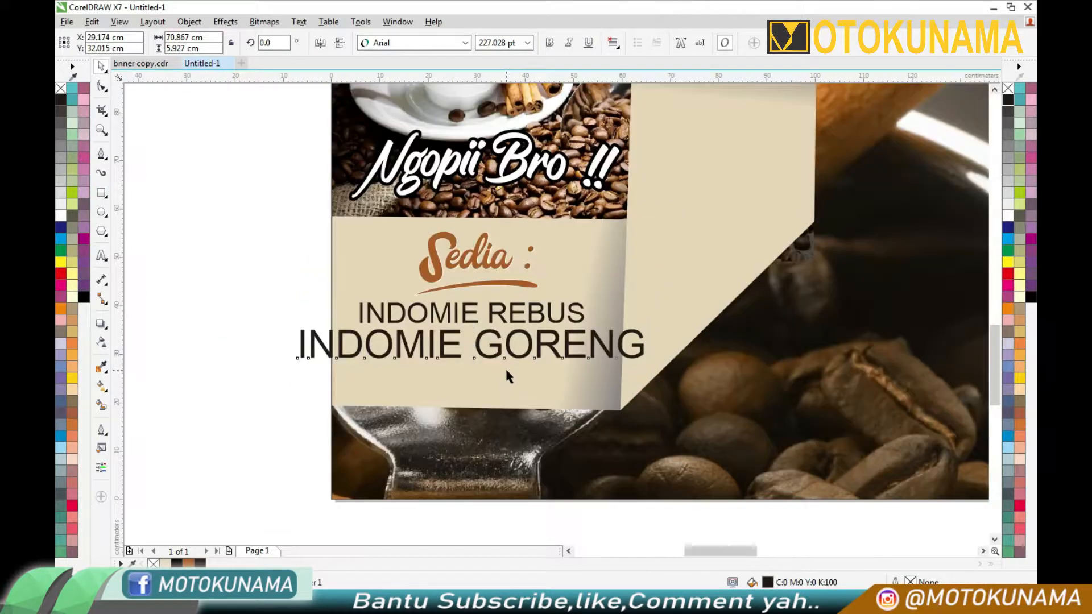
{"action": "scroll", "coordinate": [512, 375], "scroll_direction": "up", "scroll_amount": 1}
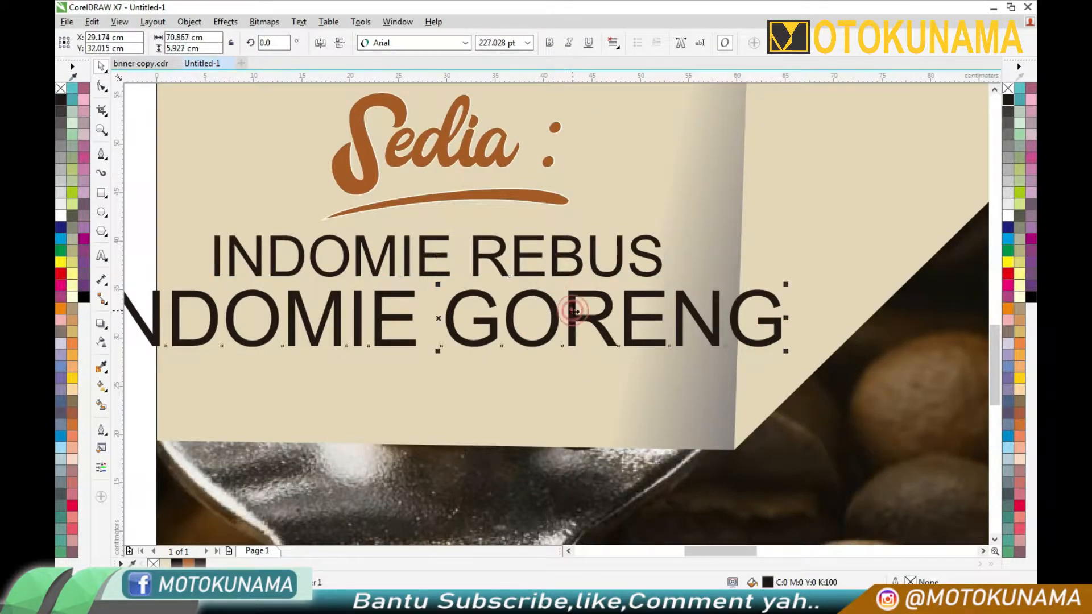
{"action": "left_click_drag", "start_coordinate": [786, 286], "coordinate": [671, 290]}
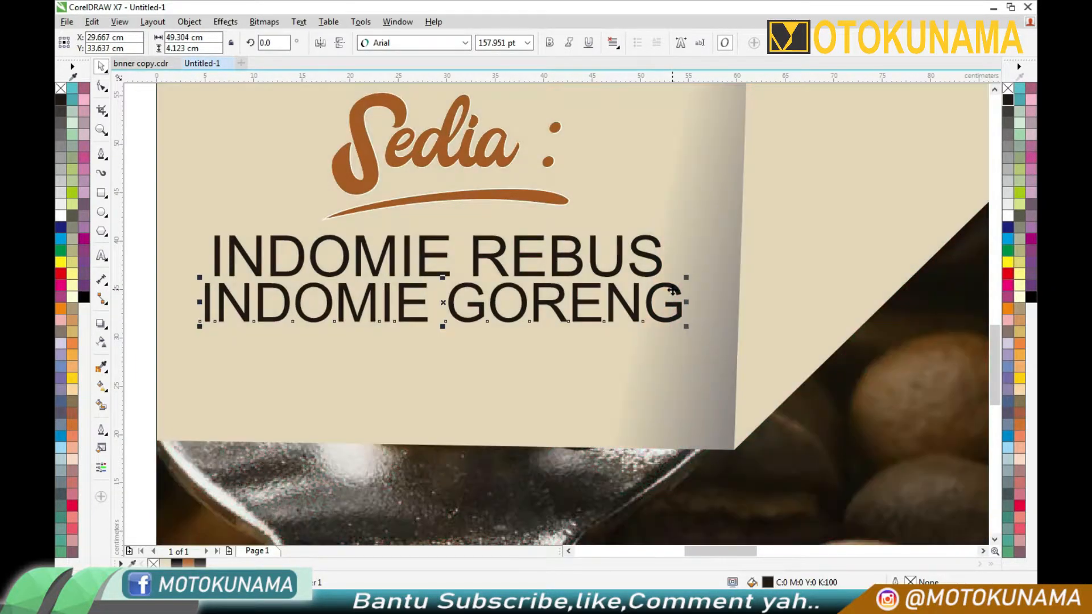
Step: Place the ANEKA MINUMAN line under INDOMIE GORENG and shrink it to about 52 cm wide
{"action": "scroll", "coordinate": [672, 290], "scroll_direction": "down", "scroll_amount": 2}
{"action": "scroll", "coordinate": [292, 305], "scroll_direction": "down", "scroll_amount": 3}
{"action": "left_click_drag", "start_coordinate": [246, 302], "coordinate": [351, 302]}
{"action": "scroll", "coordinate": [350, 302], "scroll_direction": "up", "scroll_amount": 3}
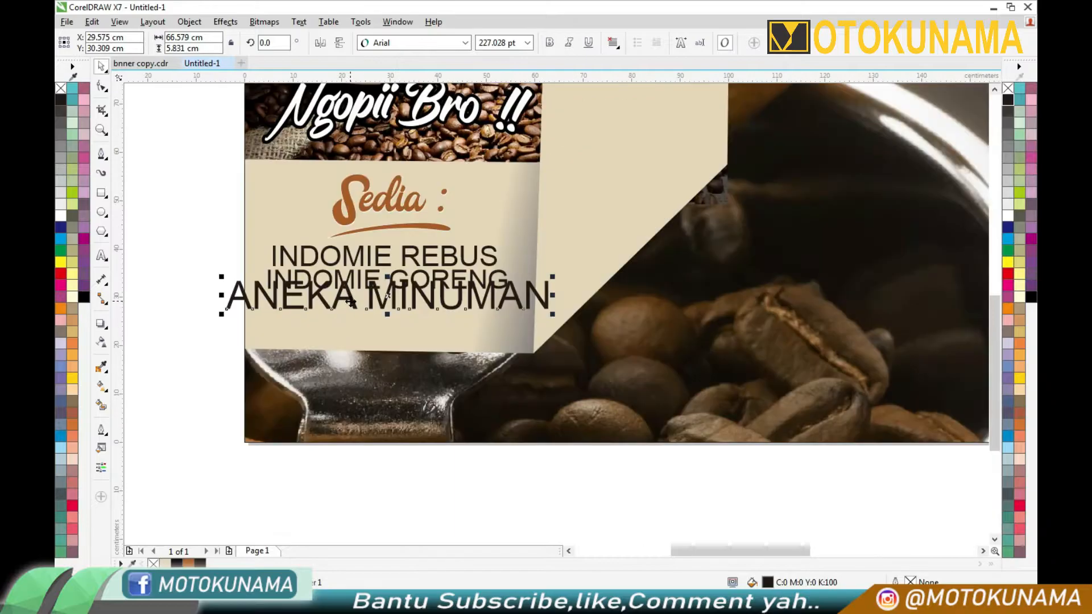
{"action": "left_click_drag", "start_coordinate": [555, 276], "coordinate": [479, 301]}
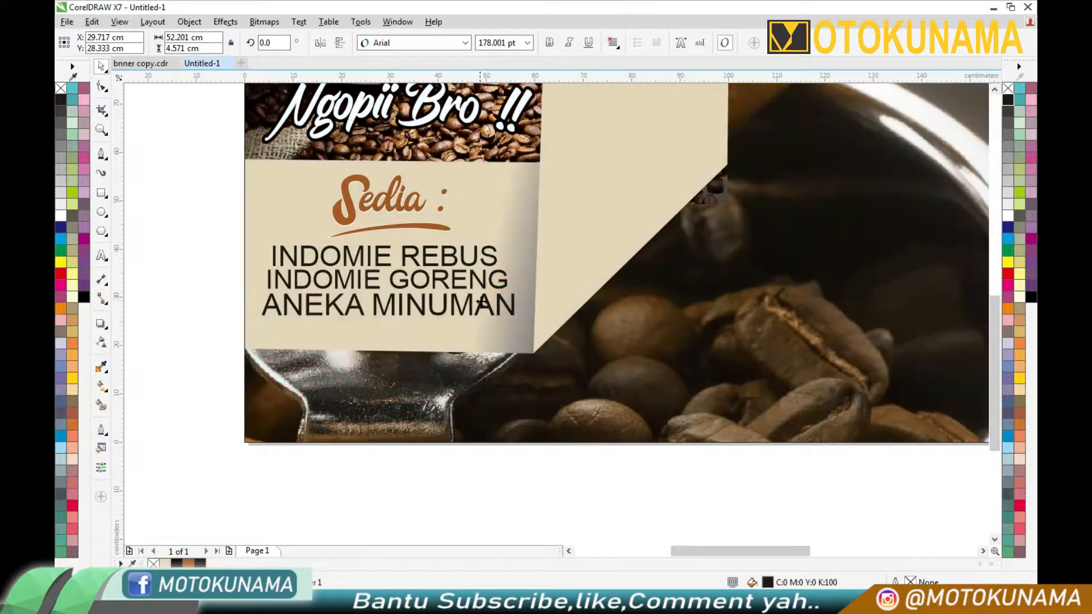
{"action": "scroll", "coordinate": [365, 322], "scroll_direction": "up", "scroll_amount": 2}
Step: Place the GORENGAN line under ANEKA MINUMAN at the lower edge of the ribbon section
{"action": "scroll", "coordinate": [495, 297], "scroll_direction": "down", "scroll_amount": 4}
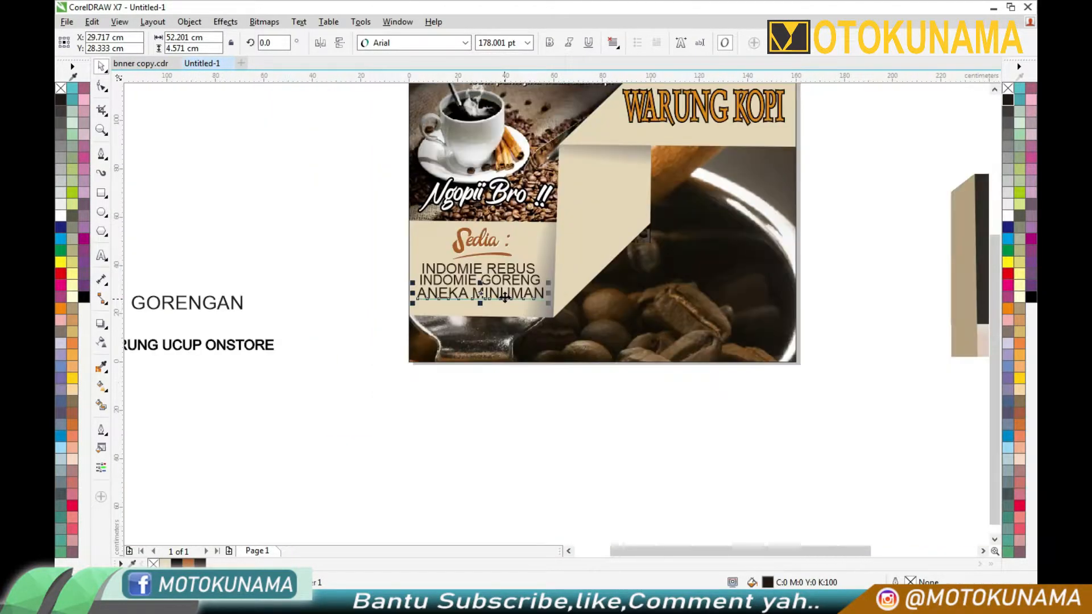
{"action": "left_click_drag", "start_coordinate": [228, 304], "coordinate": [520, 310]}
{"action": "scroll", "coordinate": [479, 283], "scroll_direction": "up", "scroll_amount": 2}
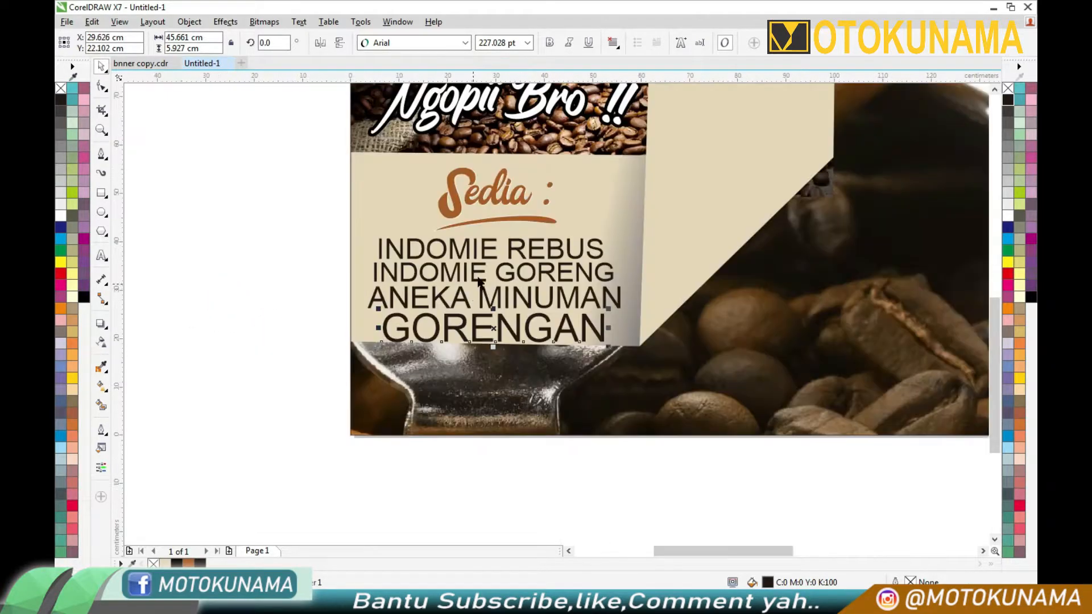
Step: Shrink the Sedia heading with its underline and move it up toward the ribbon section's upper edge
{"action": "left_click", "coordinate": [505, 205]}
{"action": "left_click_drag", "start_coordinate": [561, 159], "coordinate": [512, 181]}
{"action": "left_click", "coordinate": [261, 183]}
Step: Move the INDOMIE REBUS line up under the Sedia heading and make it smaller
{"action": "left_click_drag", "start_coordinate": [527, 250], "coordinate": [526, 227]}
{"action": "left_click_drag", "start_coordinate": [613, 211], "coordinate": [594, 219]}
{"action": "left_click", "coordinate": [322, 229]}
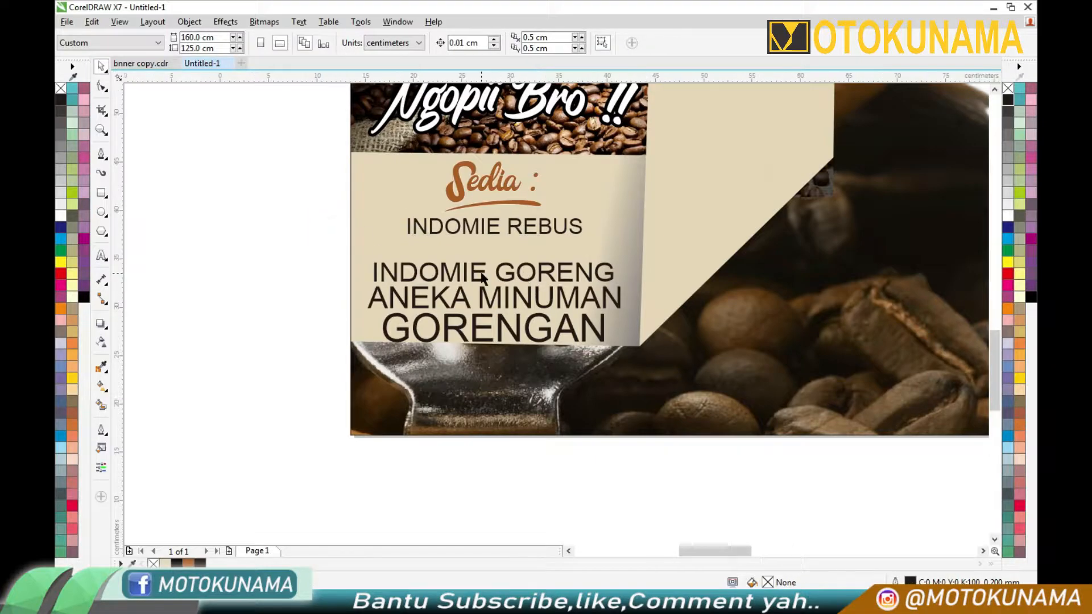
Step: Move the INDOMIE GORENG line up directly under INDOMIE REBUS and make it bold
{"action": "scroll", "coordinate": [482, 278], "scroll_direction": "up", "scroll_amount": 2}
{"action": "left_click_drag", "start_coordinate": [738, 272], "coordinate": [729, 204]}
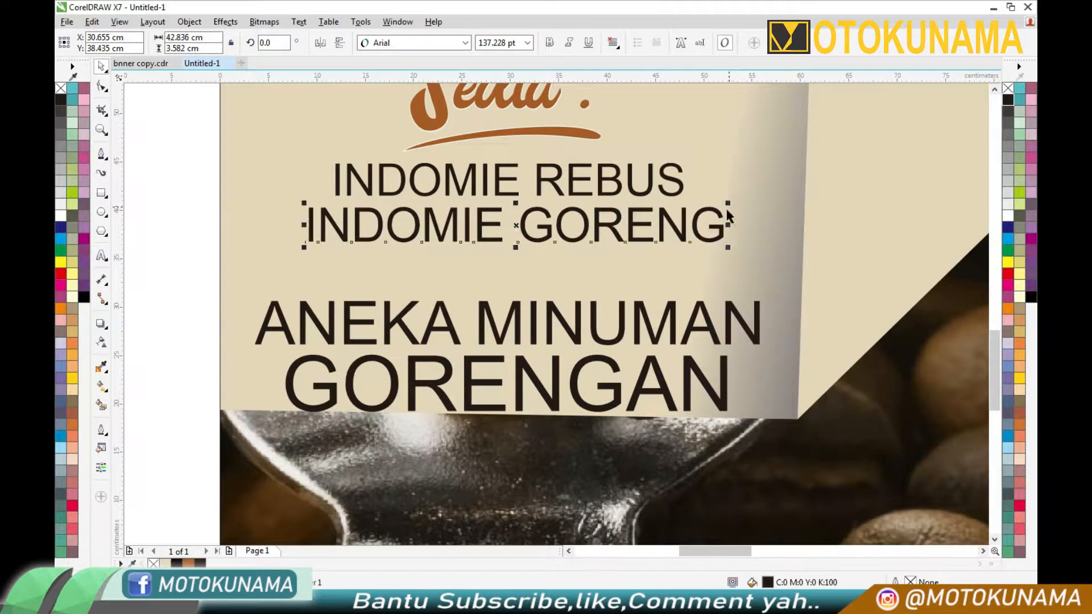
{"action": "left_click", "coordinate": [551, 43]}
{"action": "left_click", "coordinate": [216, 182]}
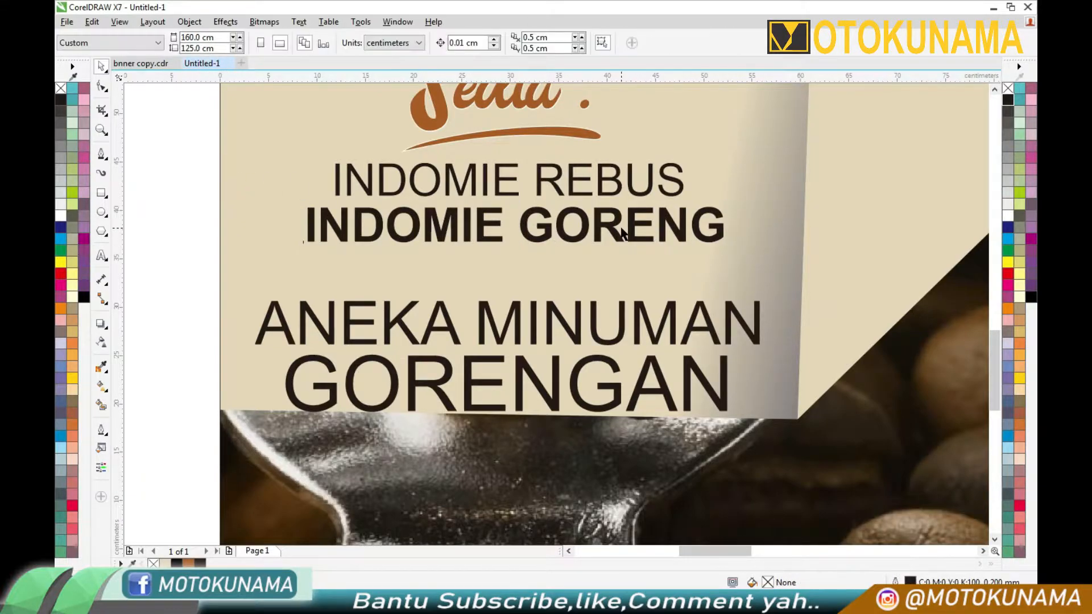
Step: Move the ANEKA MINUMAN and GORENGAN lines up under INDOMIE GORENG and enlarge GORENGAN
{"action": "left_click_drag", "start_coordinate": [595, 319], "coordinate": [589, 281]}
{"action": "left_click_drag", "start_coordinate": [558, 372], "coordinate": [559, 332]}
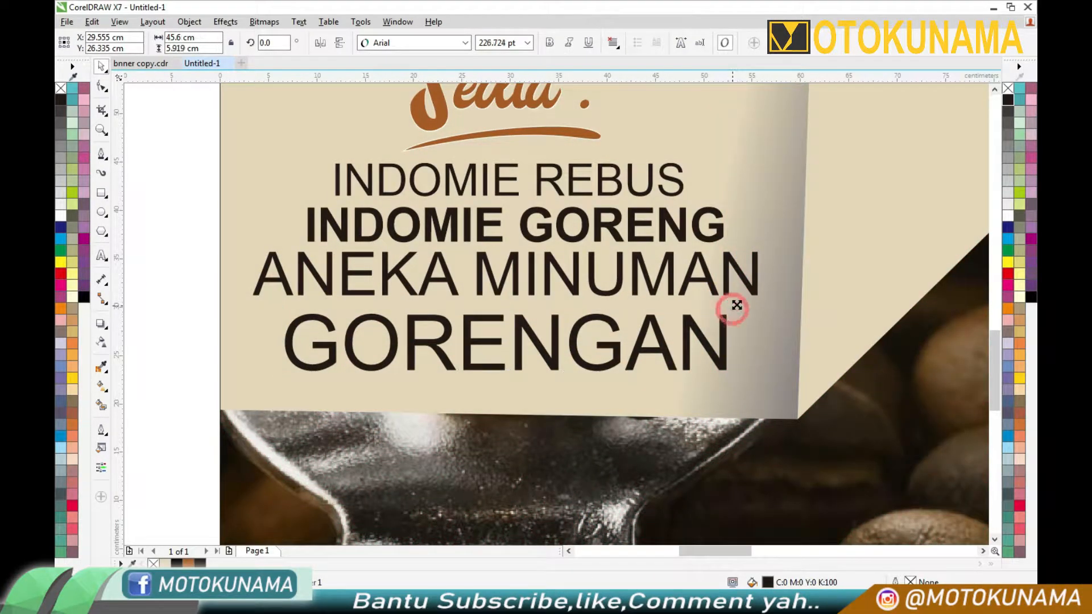
{"action": "left_click_drag", "start_coordinate": [733, 306], "coordinate": [769, 293]}
{"action": "scroll", "coordinate": [632, 296], "scroll_direction": "down", "scroll_amount": 1}
{"action": "left_click", "coordinate": [205, 290]}
{"action": "scroll", "coordinate": [290, 276], "scroll_direction": "down", "scroll_amount": 2}
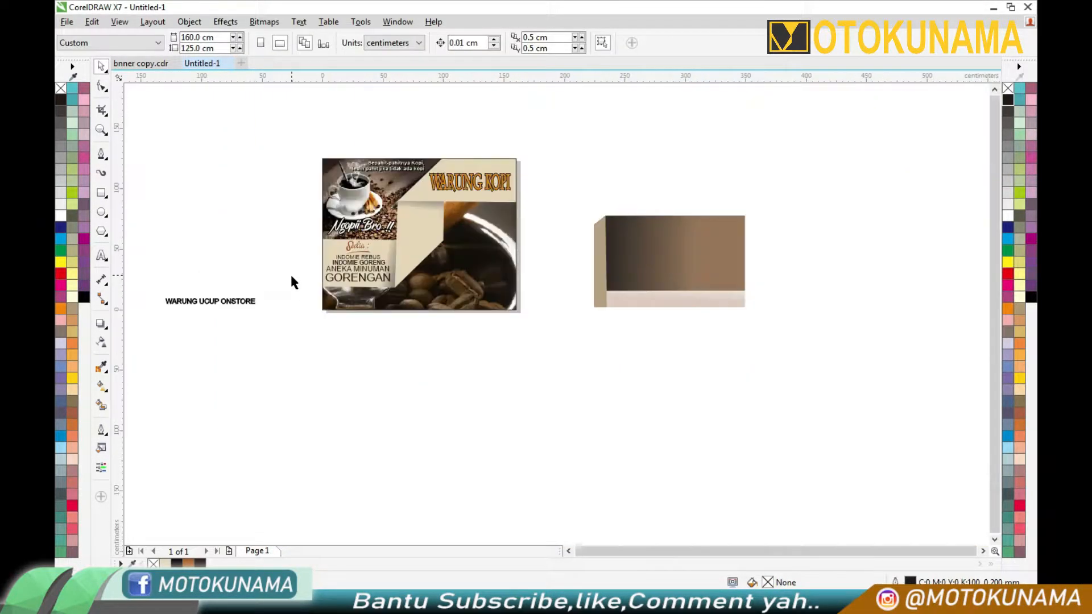
Step: Place the WARUNG UCUP ONSTORE text near the banner's lower edge, fill it with the ribbon's beige and make it bold
{"action": "scroll", "coordinate": [346, 261], "scroll_direction": "up", "scroll_amount": 1}
{"action": "left_click_drag", "start_coordinate": [153, 351], "coordinate": [633, 344]}
{"action": "left_click", "coordinate": [1006, 263]}
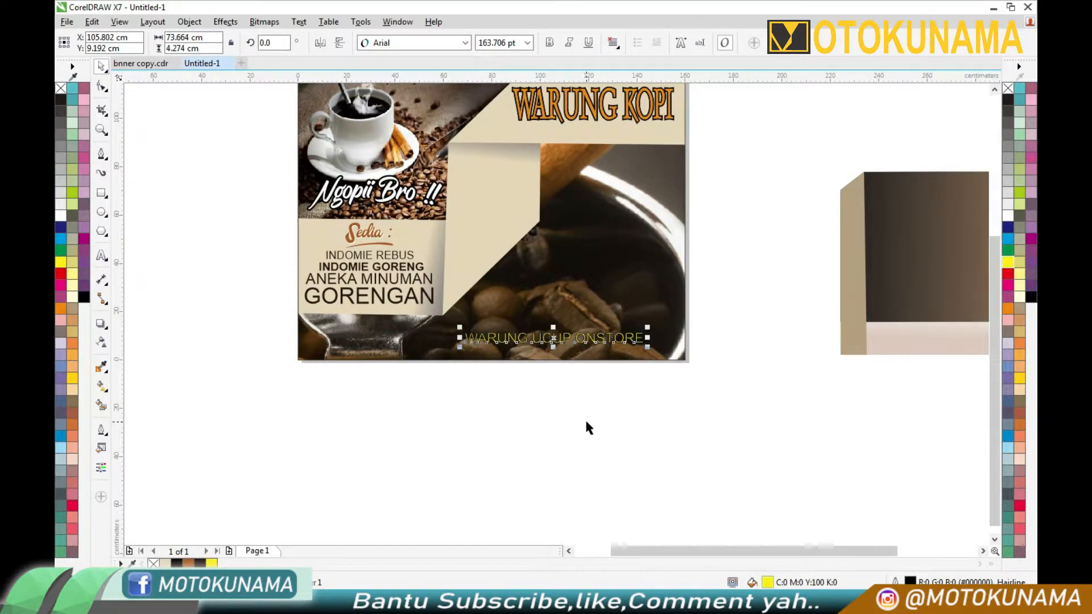
{"action": "scroll", "coordinate": [580, 420], "scroll_direction": "up", "scroll_amount": 2}
{"action": "left_click", "coordinate": [188, 563]}
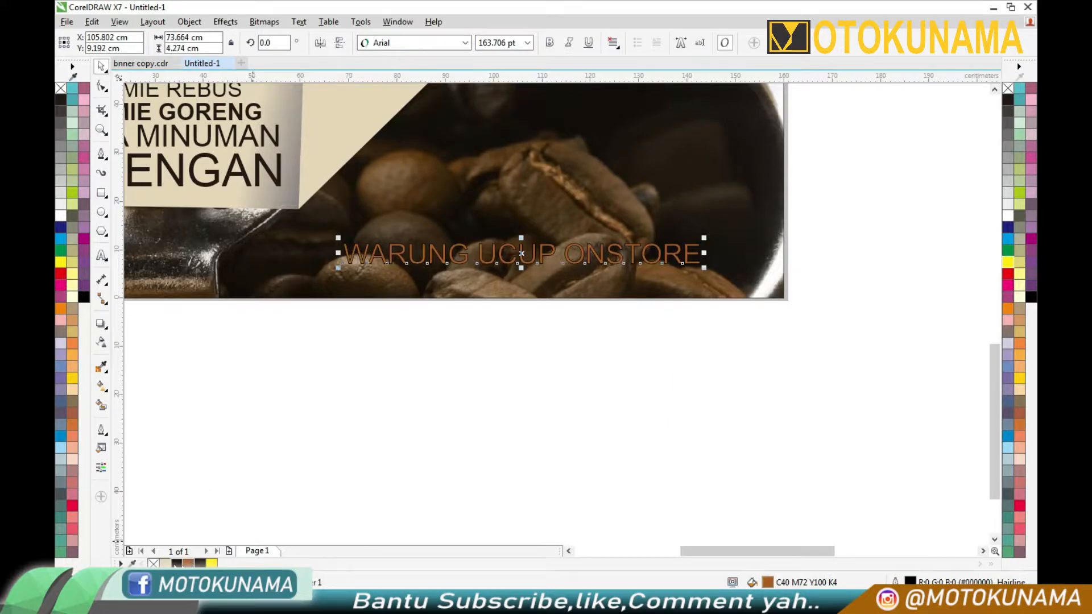
{"action": "left_click", "coordinate": [166, 563]}
{"action": "left_click", "coordinate": [549, 43]}
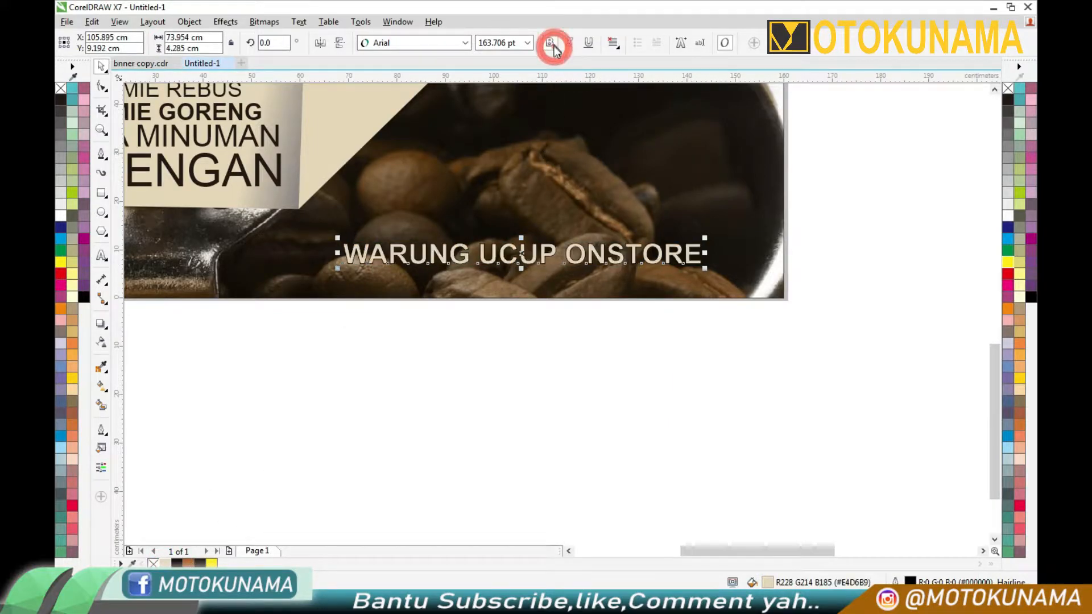
{"action": "left_click", "coordinate": [507, 344]}
Step: Add a one-step outside contour of about 0.376 cm around the WARUNG UCUP ONSTORE text
{"action": "scroll", "coordinate": [393, 270], "scroll_direction": "up", "scroll_amount": 1}
{"action": "scroll", "coordinate": [388, 272], "scroll_direction": "down", "scroll_amount": 1}
{"action": "left_click", "coordinate": [107, 339]}
{"action": "left_click", "coordinate": [136, 337]}
{"action": "scroll", "coordinate": [440, 251], "scroll_direction": "up", "scroll_amount": 2}
{"action": "left_click", "coordinate": [443, 241]}
{"action": "left_click_drag", "start_coordinate": [444, 241], "coordinate": [445, 239]}
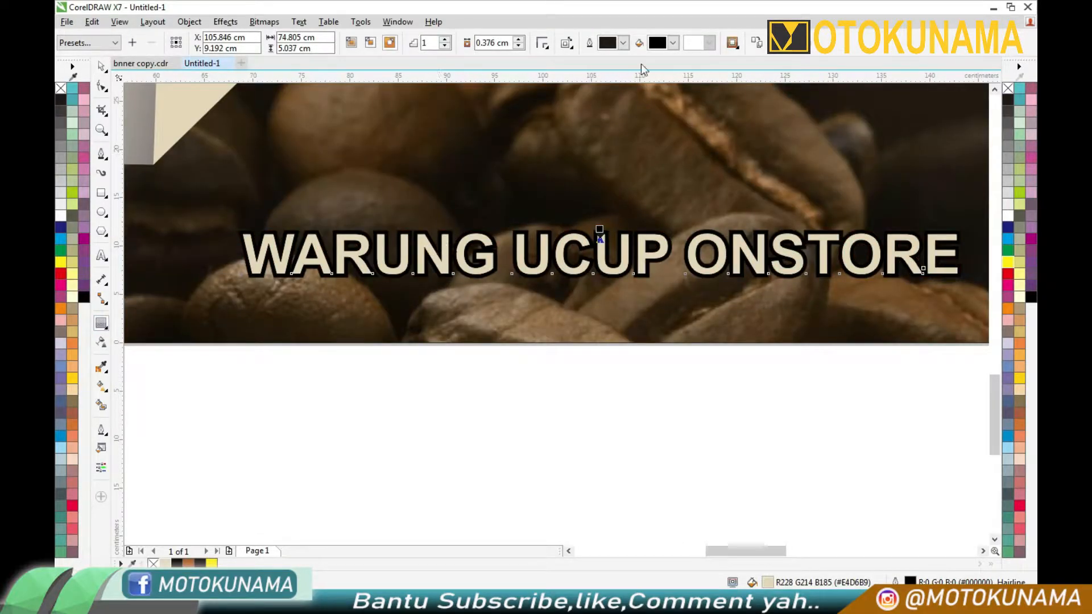
Step: Set the fill colour of the WARUNG UCUP ONSTORE contour to orange
{"action": "left_click", "coordinate": [673, 43]}
{"action": "left_click", "coordinate": [708, 69]}
{"action": "left_click", "coordinate": [673, 43]}
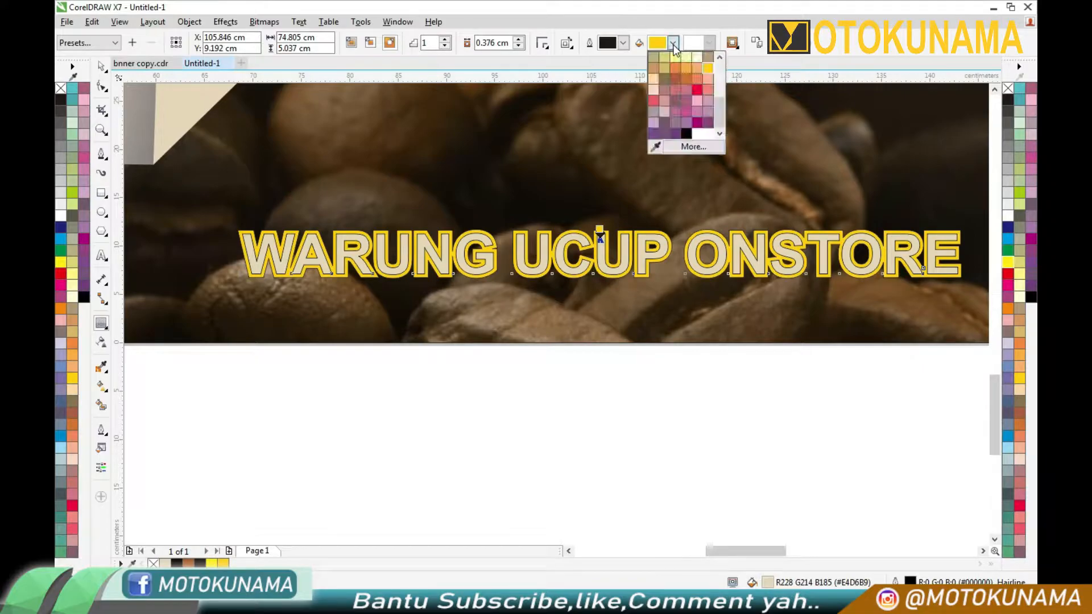
{"action": "left_click", "coordinate": [676, 68]}
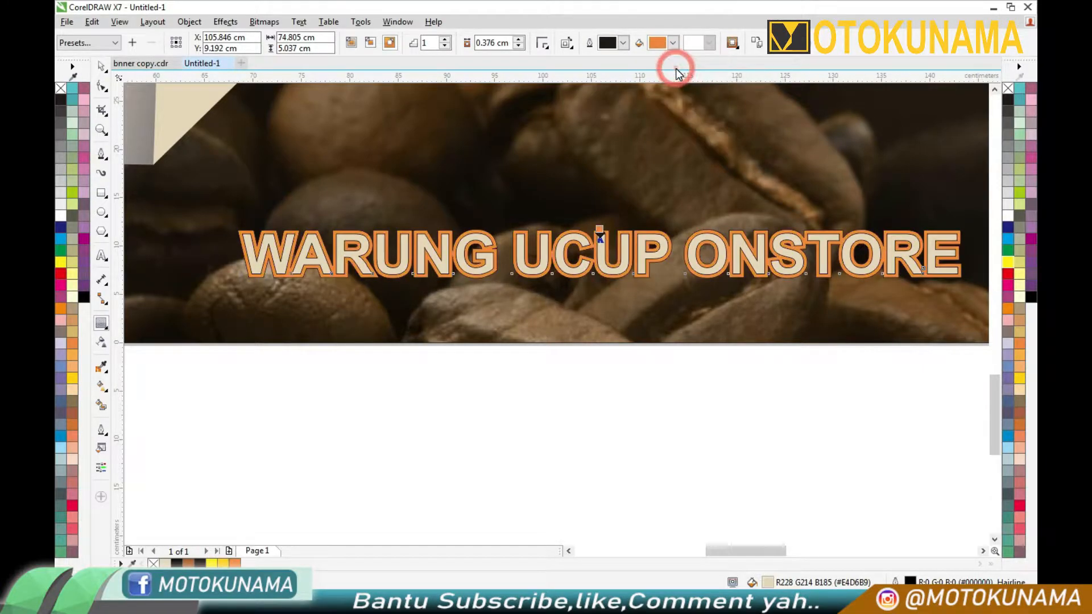
{"action": "scroll", "coordinate": [648, 148], "scroll_direction": "down", "scroll_amount": 1}
{"action": "left_click", "coordinate": [620, 272]}
{"action": "scroll", "coordinate": [619, 272], "scroll_direction": "down", "scroll_amount": 1}
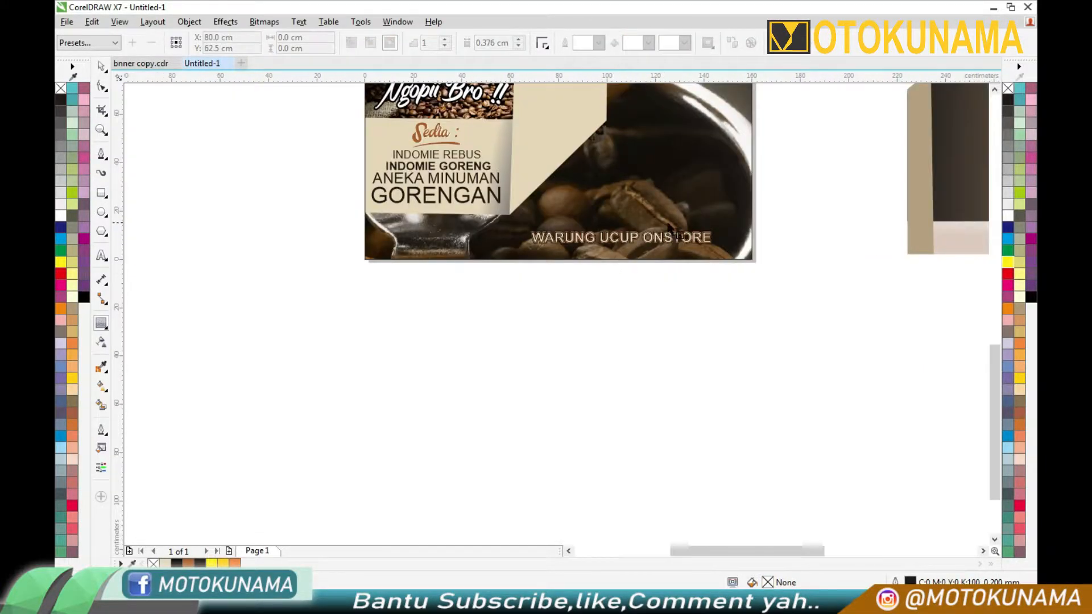
{"action": "scroll", "coordinate": [667, 225], "scroll_direction": "up", "scroll_amount": 1}
{"action": "left_click", "coordinate": [104, 65]}
{"action": "scroll", "coordinate": [414, 348], "scroll_direction": "down", "scroll_amount": 1}
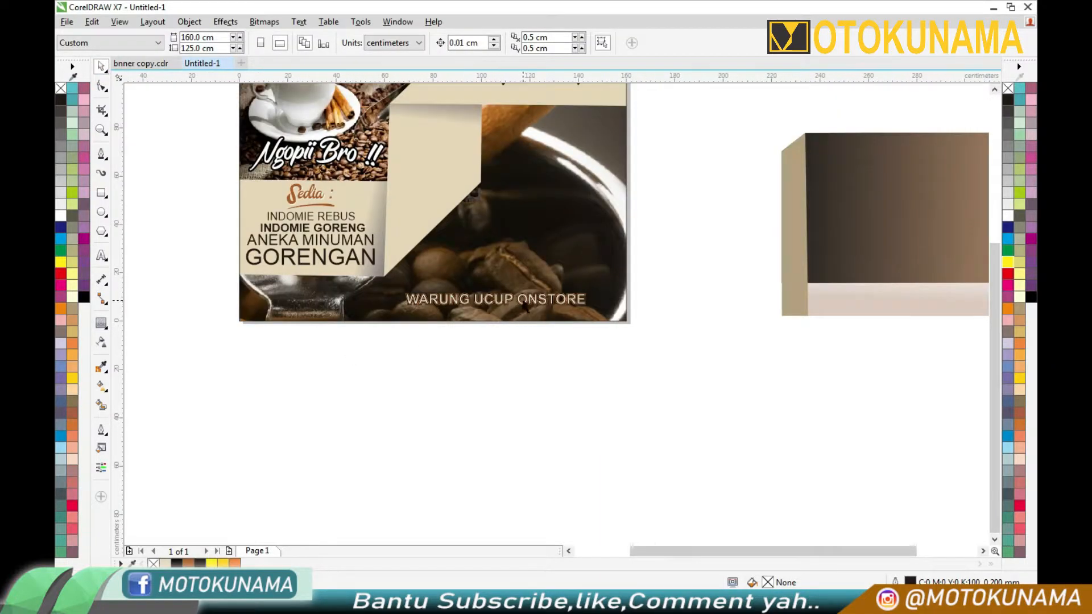
Step: Enlarge the WARUNG UCUP ONSTORE text and position it along the banner's lower right area
{"action": "left_click", "coordinate": [524, 306]}
{"action": "mouse_move", "coordinate": [589, 289]}
{"action": "left_mouse_down"}
{"action": "mouse_move", "coordinate": [680, 261]}
{"action": "mouse_move", "coordinate": [681, 282]}
{"action": "mouse_move", "coordinate": [605, 300]}
{"action": "left_mouse_up"}
{"action": "left_click", "coordinate": [607, 348]}
{"action": "left_click", "coordinate": [587, 302]}
{"action": "left_click", "coordinate": [614, 336]}
{"action": "scroll", "coordinate": [591, 253], "scroll_direction": "down", "scroll_amount": 1}
{"action": "scroll", "coordinate": [528, 187], "scroll_direction": "up", "scroll_amount": 1}
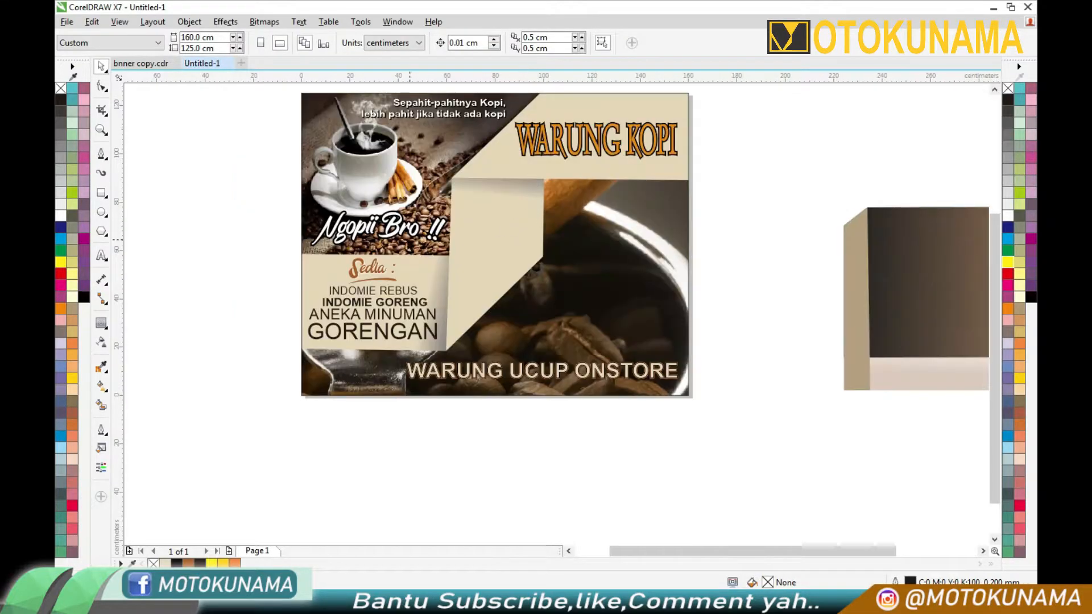
Step: Move the Ngopii Bro !! slogan from the cup photo to just above WARUNG UCUP ONSTORE
{"action": "left_click", "coordinate": [378, 230]}
{"action": "left_click_drag", "start_coordinate": [378, 231], "coordinate": [610, 335]}
{"action": "left_click", "coordinate": [716, 329]}
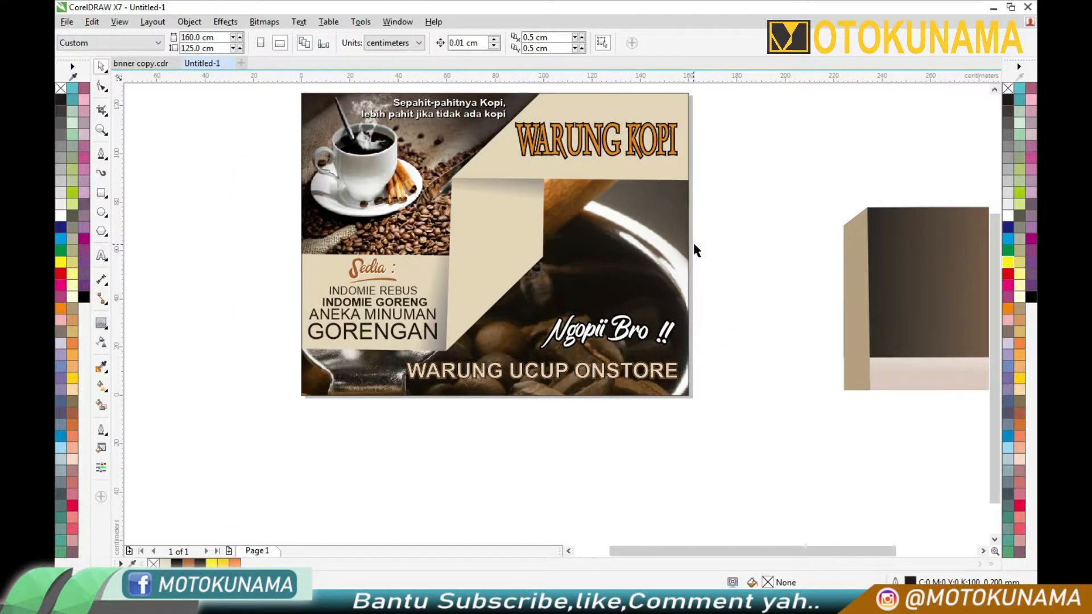
Step: Shrink the WARUNG KOPI title to about 58 cm wide and move it into the banner's upper right corner
{"action": "left_click_drag", "start_coordinate": [613, 151], "coordinate": [618, 145]}
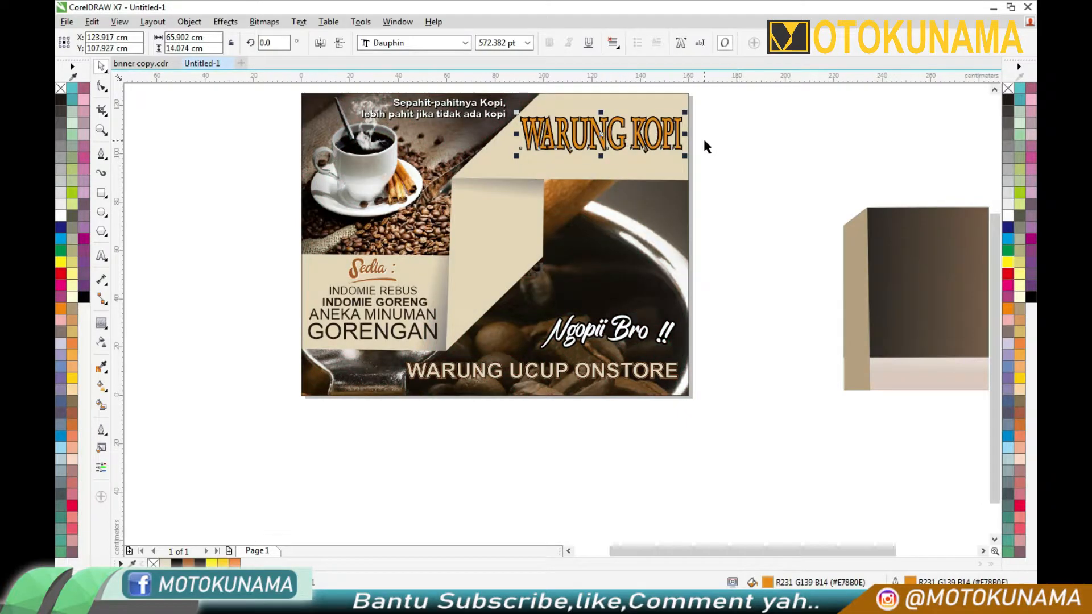
{"action": "left_click_drag", "start_coordinate": [686, 110], "coordinate": [668, 116]}
{"action": "left_click", "coordinate": [721, 132]}
{"action": "scroll", "coordinate": [608, 103], "scroll_direction": "up", "scroll_amount": 1}
{"action": "left_click_drag", "start_coordinate": [614, 147], "coordinate": [641, 124]}
{"action": "scroll", "coordinate": [641, 122], "scroll_direction": "down", "scroll_amount": 1}
{"action": "scroll", "coordinate": [640, 121], "scroll_direction": "down", "scroll_amount": 1}
{"action": "scroll", "coordinate": [641, 92], "scroll_direction": "up", "scroll_amount": 1}
{"action": "left_click_drag", "start_coordinate": [640, 149], "coordinate": [644, 138]}
{"action": "left_click", "coordinate": [735, 164]}
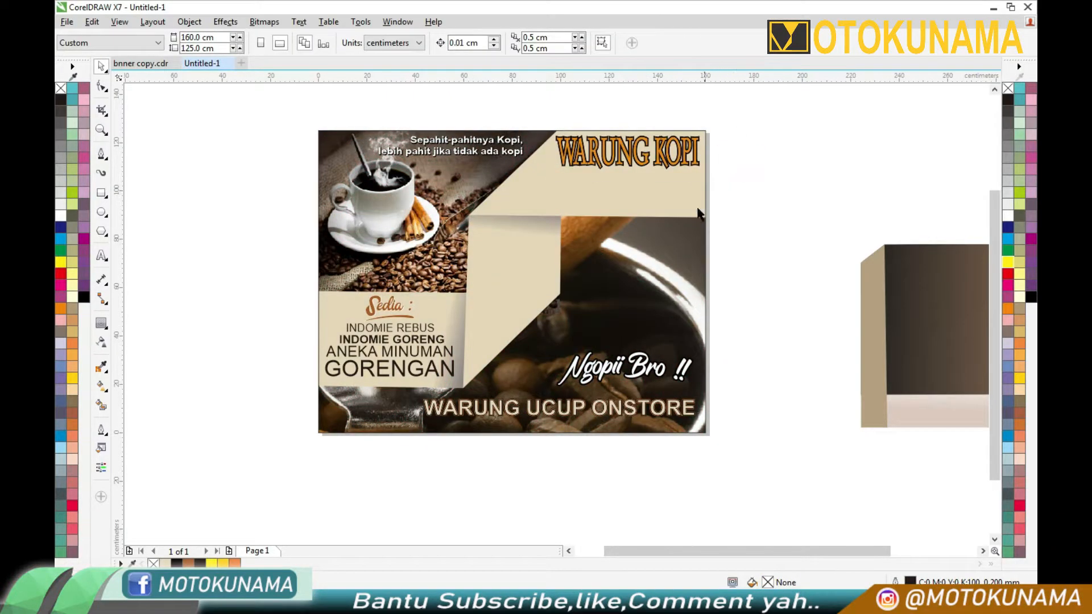
Step: Try a black fill and black outline on the WARUNG KOPI title
{"action": "scroll", "coordinate": [662, 132], "scroll_direction": "up", "scroll_amount": 2}
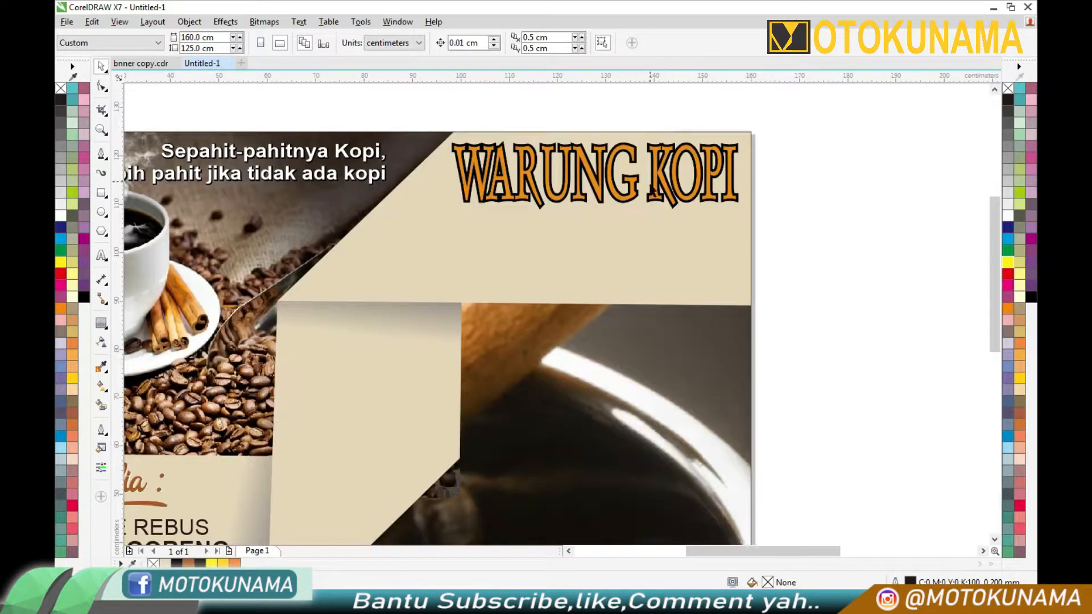
{"action": "left_click", "coordinate": [653, 188]}
{"action": "left_click", "coordinate": [1008, 99]}
{"action": "right_click", "coordinate": [1008, 99]}
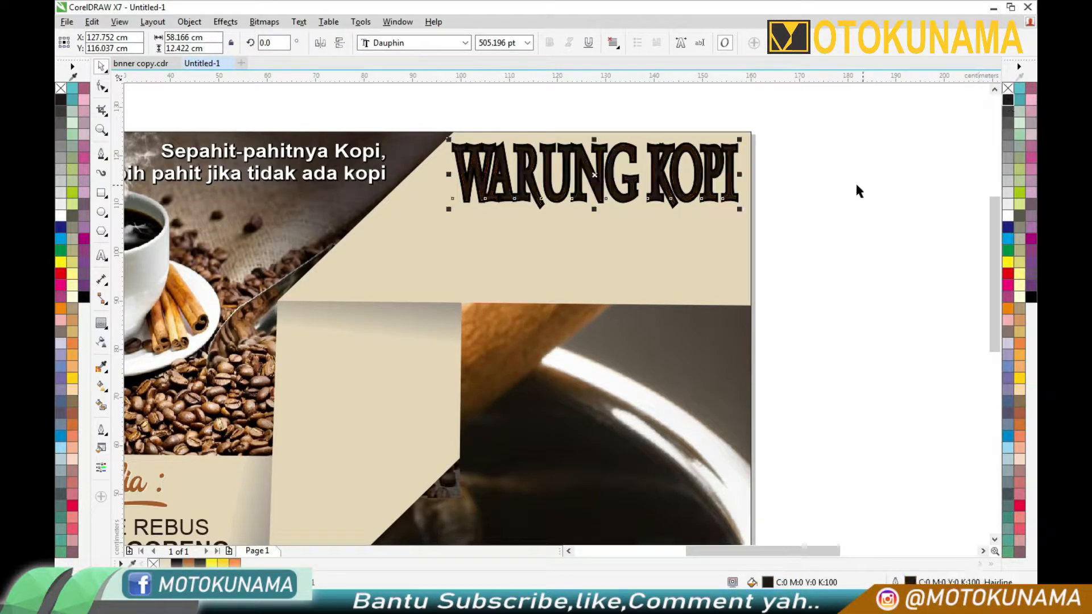
{"action": "left_click", "coordinate": [836, 170]}
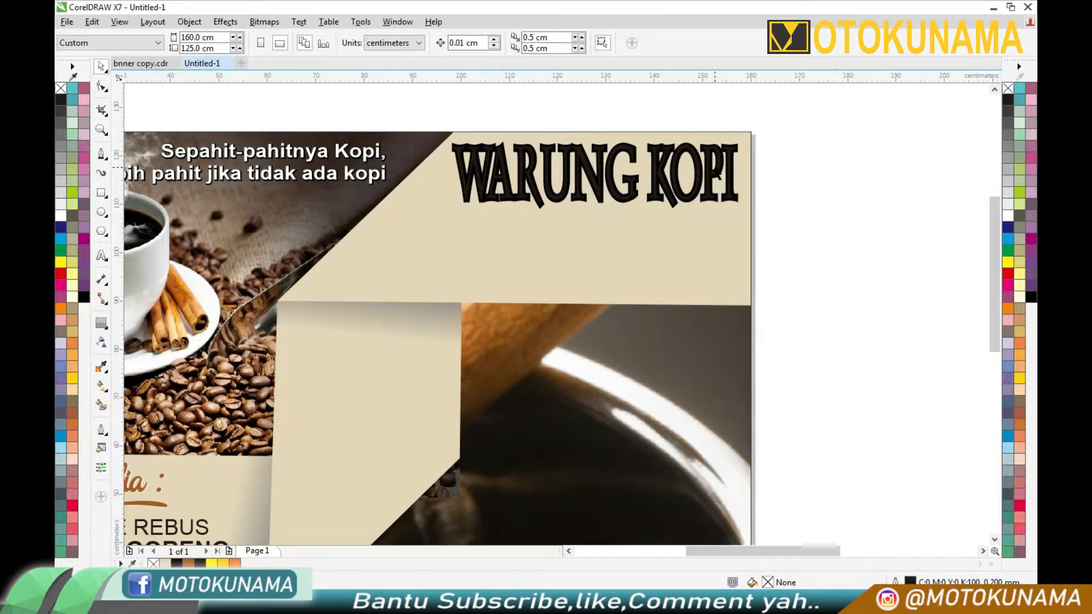
Step: Fill the WARUNG KOPI title with Autumn Orange and leave it without an outline
{"action": "left_click", "coordinate": [701, 178]}
{"action": "left_click", "coordinate": [233, 563]}
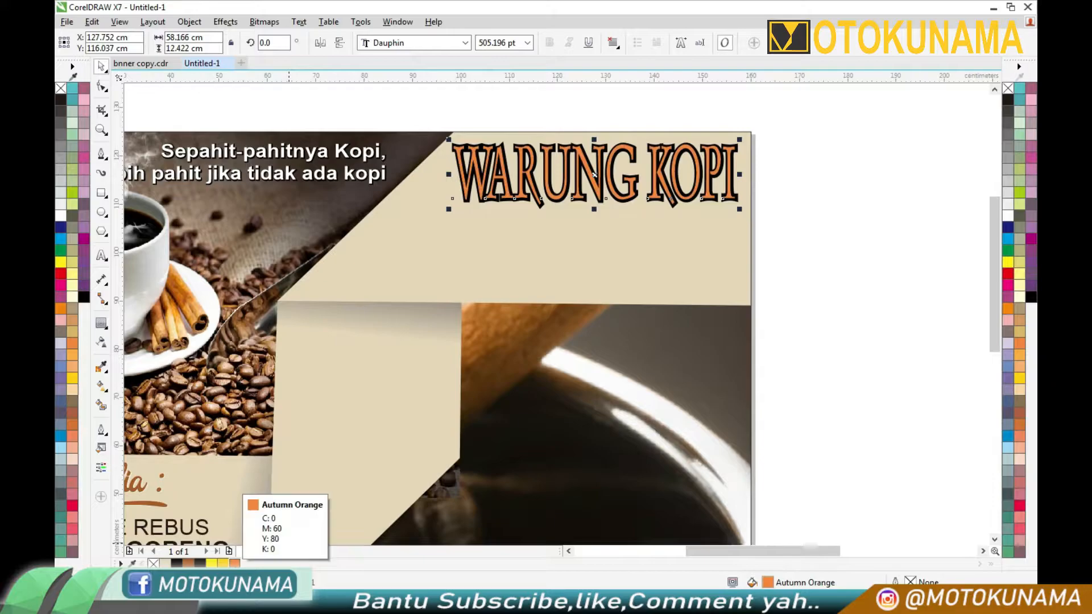
{"action": "left_click", "coordinate": [832, 284]}
Step: Move the WARUNG KOPI title down toward the lower edge of the upper ribbon section and enlarge it to about 73 cm wide
{"action": "left_click_drag", "start_coordinate": [632, 174], "coordinate": [561, 236]}
{"action": "scroll", "coordinate": [568, 194], "scroll_direction": "down", "scroll_amount": 3}
{"action": "scroll", "coordinate": [477, 228], "scroll_direction": "up", "scroll_amount": 3}
{"action": "scroll", "coordinate": [562, 235], "scroll_direction": "down", "scroll_amount": 1}
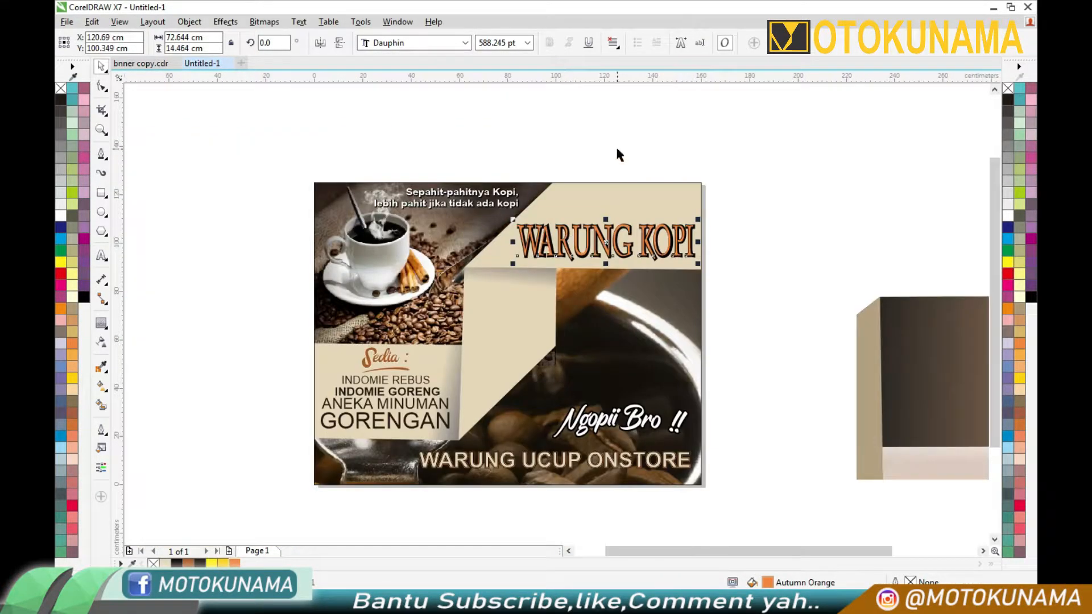
{"action": "left_click", "coordinate": [615, 147]}
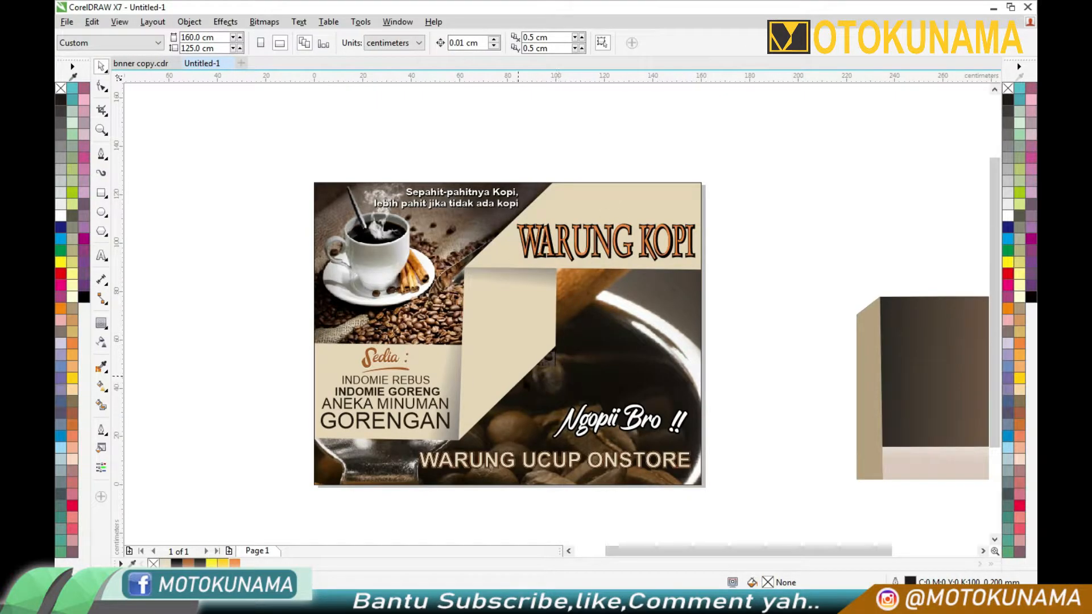
{"action": "scroll", "coordinate": [540, 456], "scroll_direction": "up", "scroll_amount": 1}
{"action": "scroll", "coordinate": [540, 456], "scroll_direction": "down", "scroll_amount": 1}
{"action": "scroll", "coordinate": [634, 358], "scroll_direction": "down", "scroll_amount": 2}
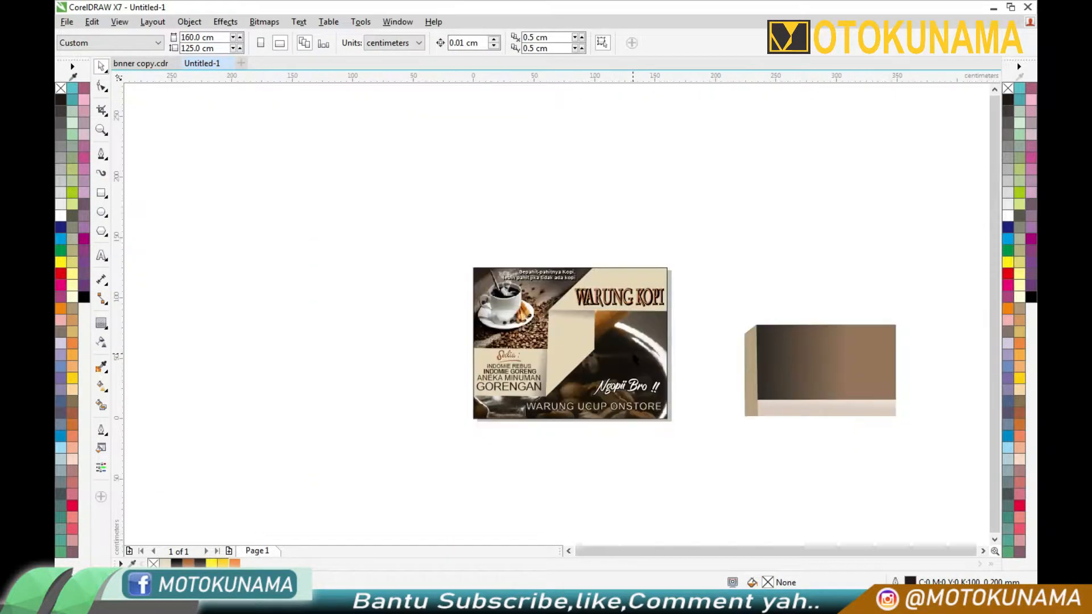
{"action": "scroll", "coordinate": [685, 370], "scroll_direction": "up", "scroll_amount": 2}
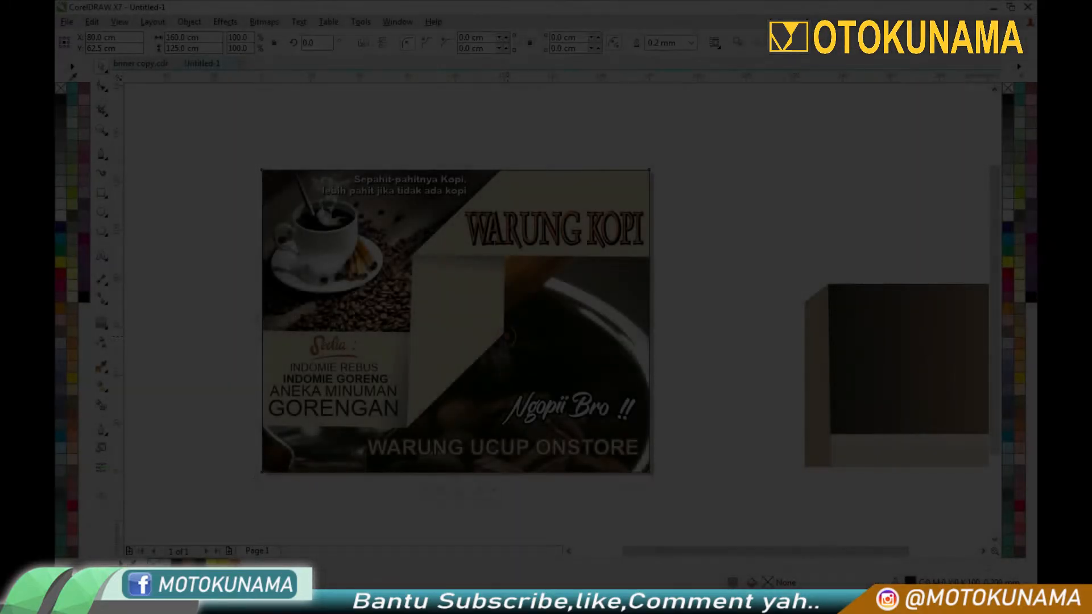
Step: Open the banner frame's contents for editing and ungroup the folded ribbon
{"action": "left_click", "coordinate": [429, 462]}
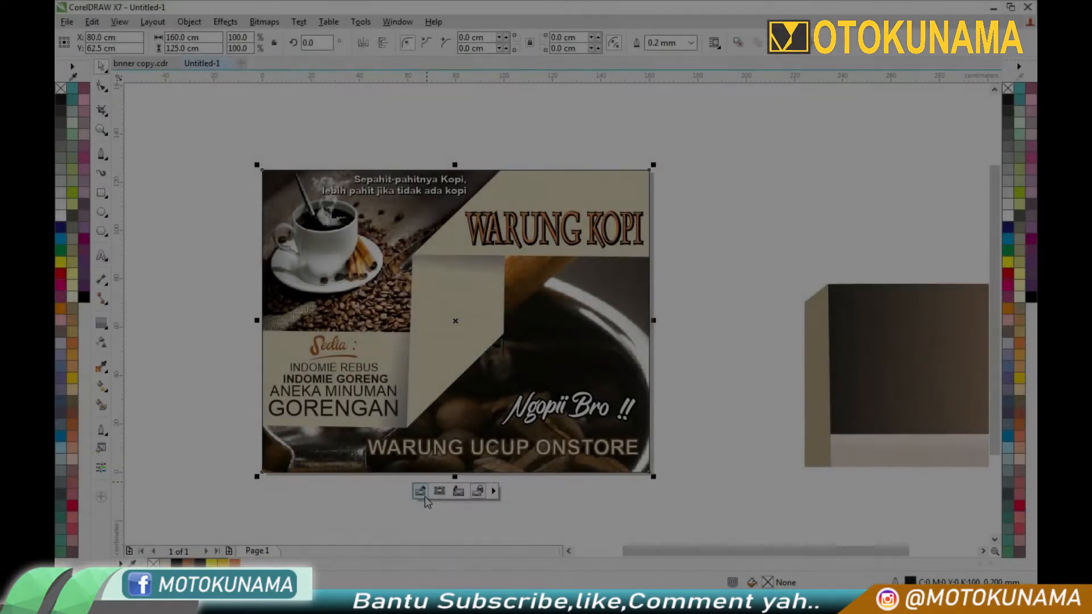
{"action": "left_click", "coordinate": [426, 494]}
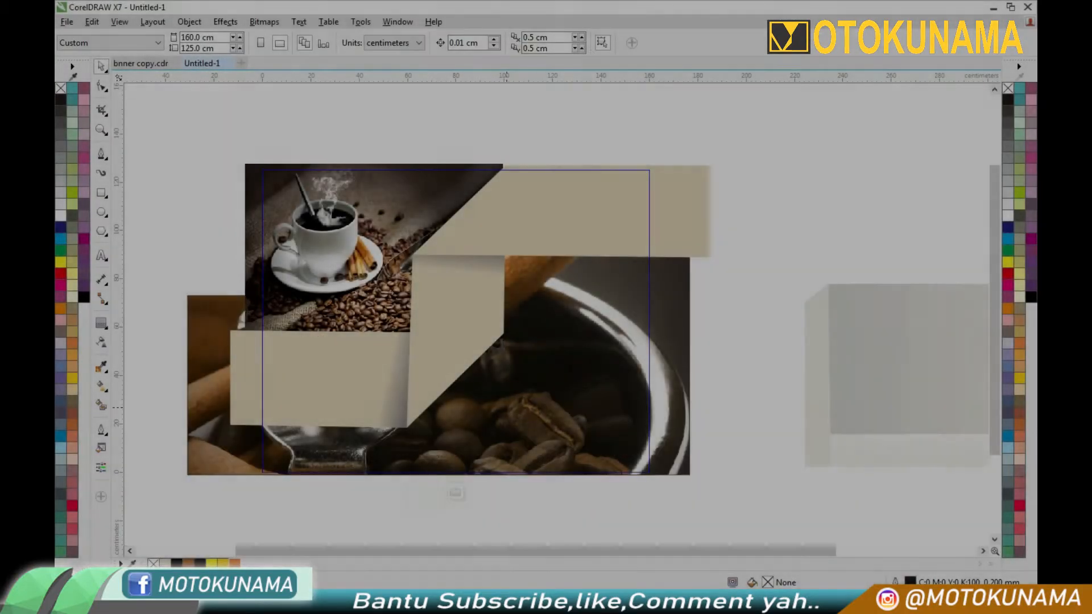
{"action": "left_click", "coordinate": [691, 251]}
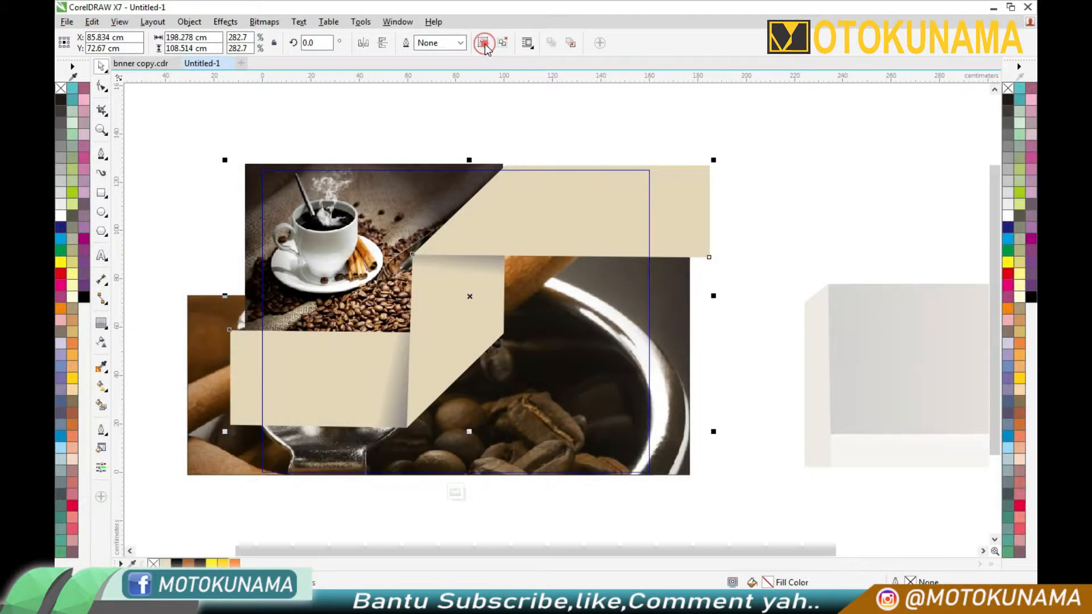
{"action": "left_click", "coordinate": [523, 110]}
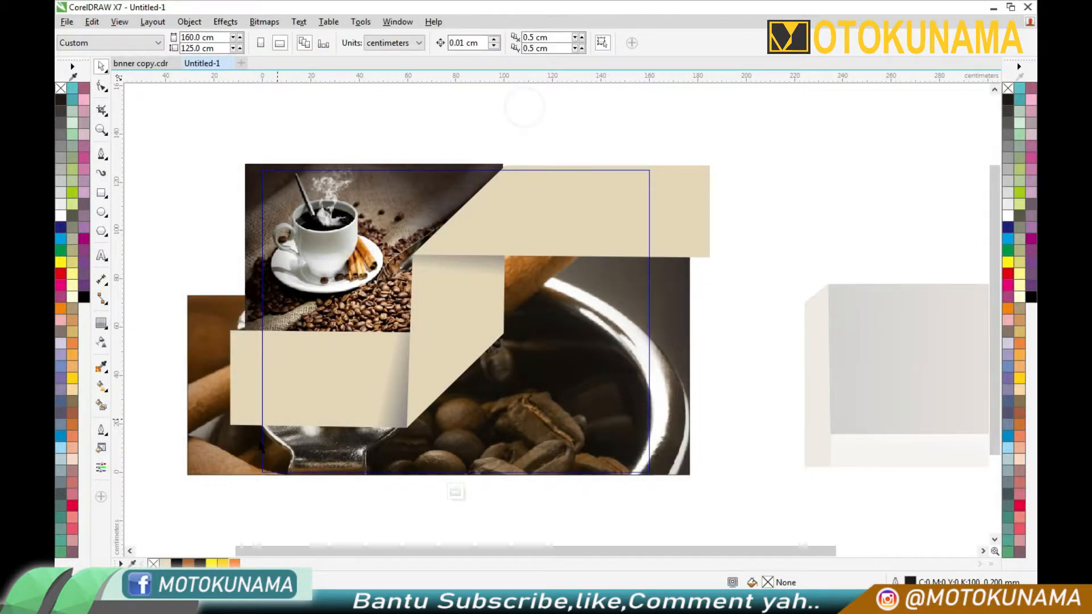
Step: Fill the ribbon's upper and lower sections with brown C40 M72 Y100 K4
{"action": "left_click", "coordinate": [543, 233]}
{"action": "left_click", "coordinate": [189, 563]}
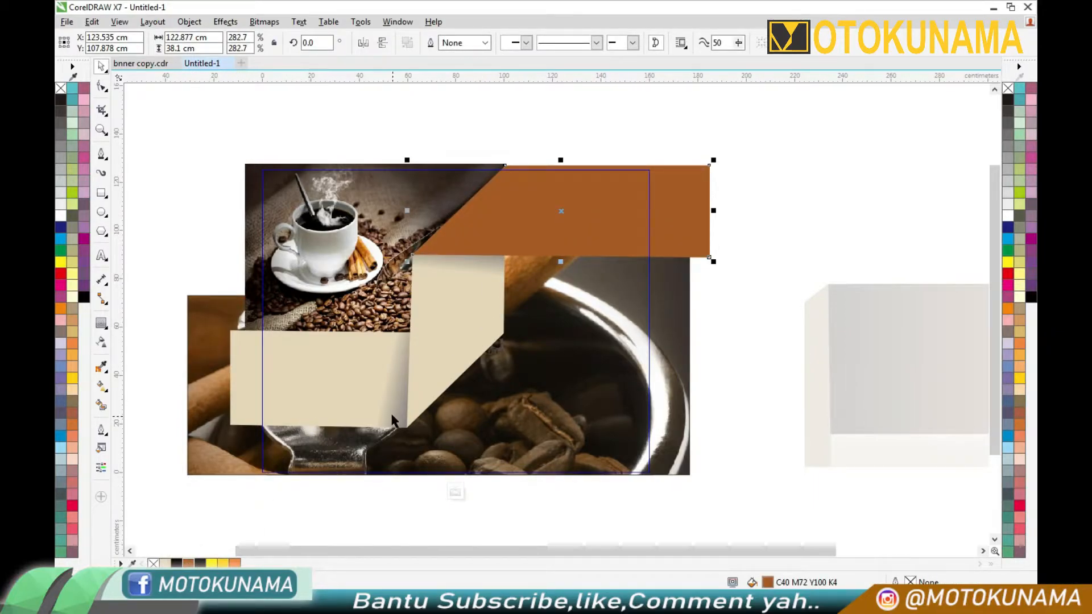
{"action": "left_click", "coordinate": [289, 360]}
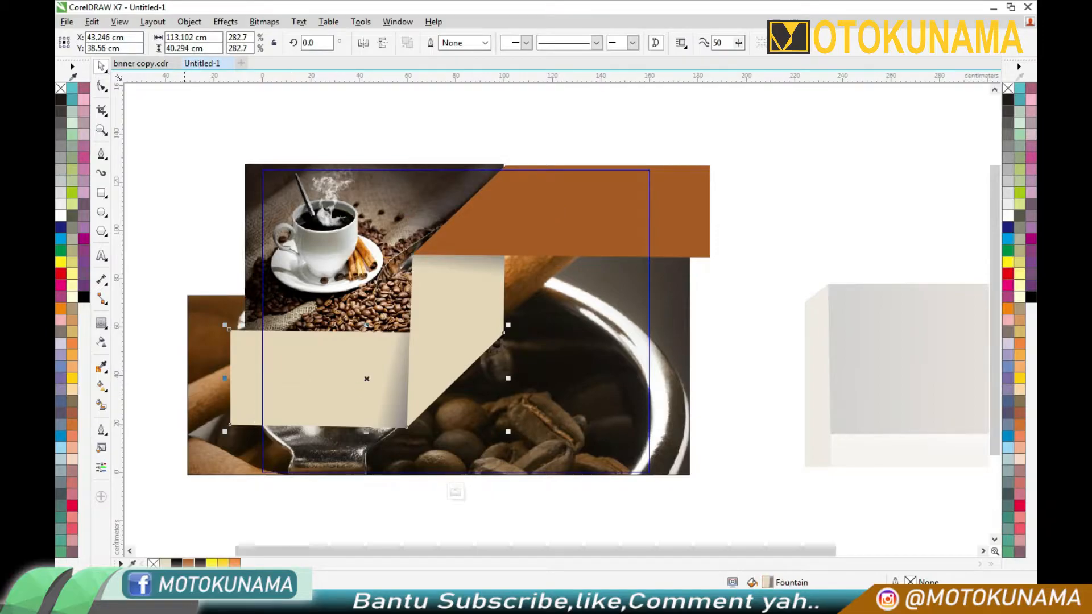
{"action": "left_click", "coordinate": [188, 562]}
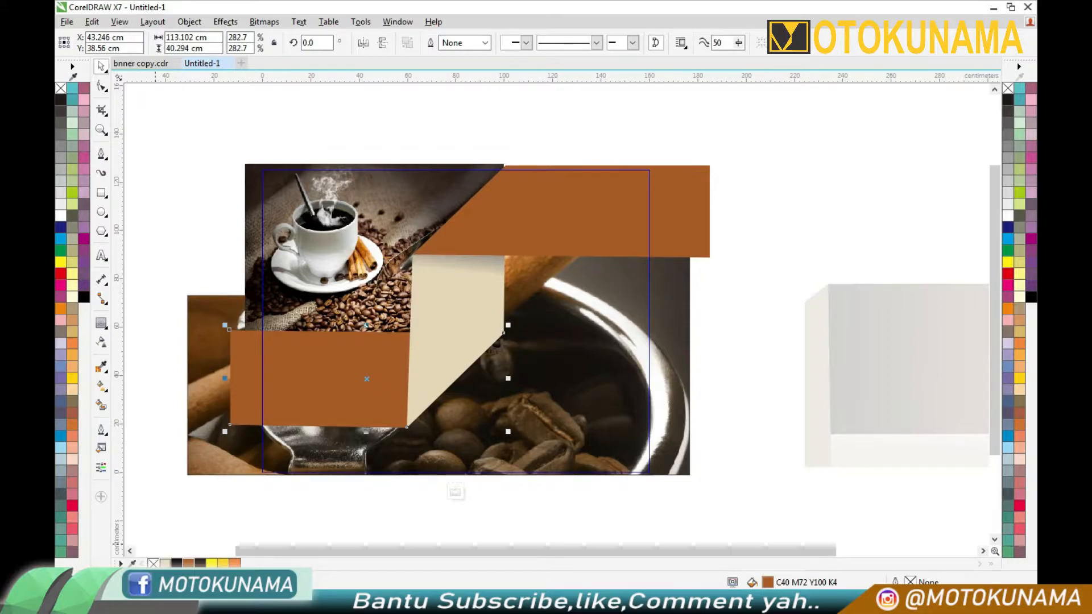
Step: Try a plain beige fill on the ribbon's lower section and undo it
{"action": "left_click", "coordinate": [165, 563]}
{"action": "right_click", "coordinate": [801, 362]}
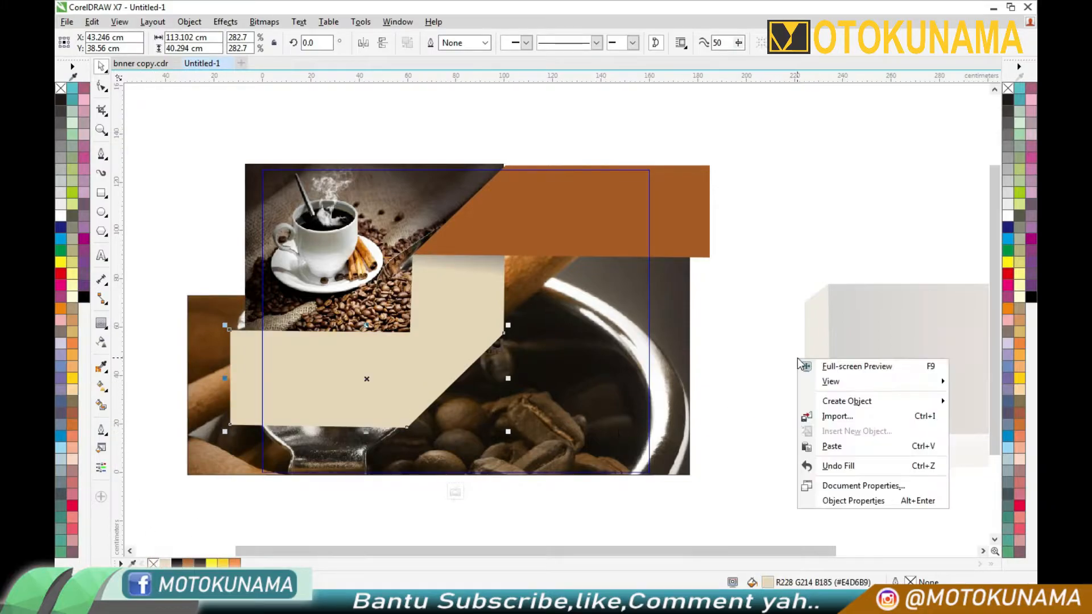
{"action": "left_click", "coordinate": [837, 466]}
Step: Try a short fountain fill starting from brown on the ribbon's lower section, running toward the fold
{"action": "left_click", "coordinate": [101, 386]}
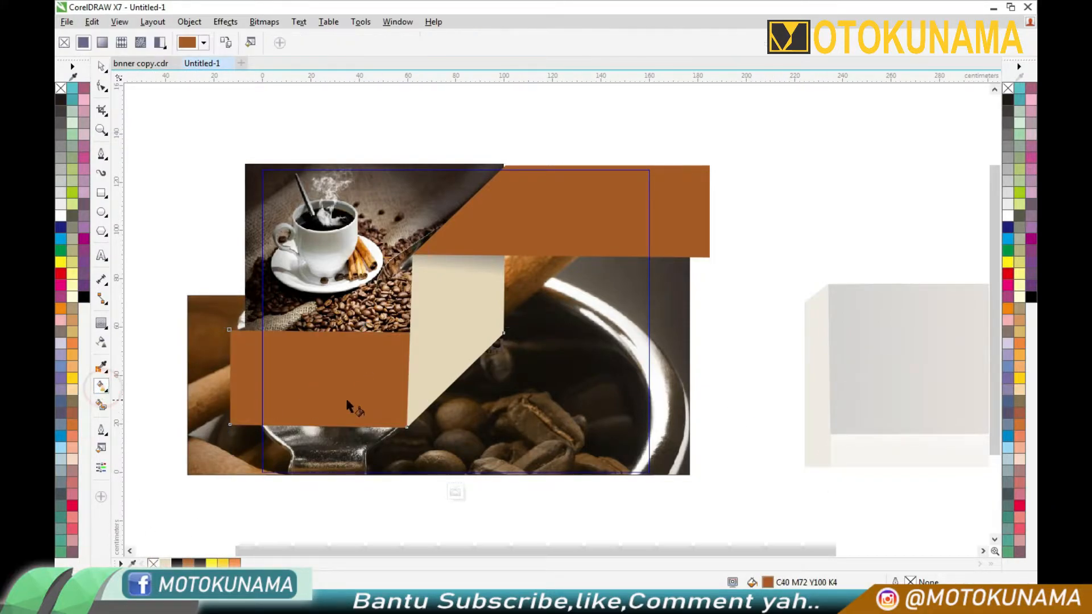
{"action": "left_click_drag", "start_coordinate": [383, 374], "coordinate": [406, 379]}
{"action": "scroll", "coordinate": [401, 378], "scroll_direction": "up", "scroll_amount": 2}
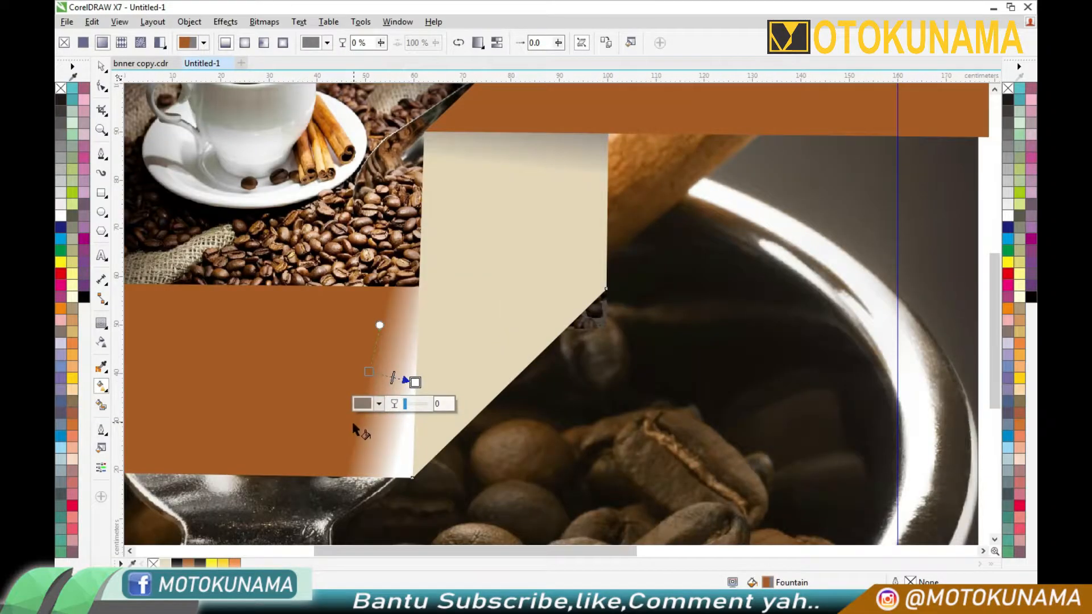
{"action": "left_click", "coordinate": [362, 403]}
{"action": "left_click", "coordinate": [371, 525]}
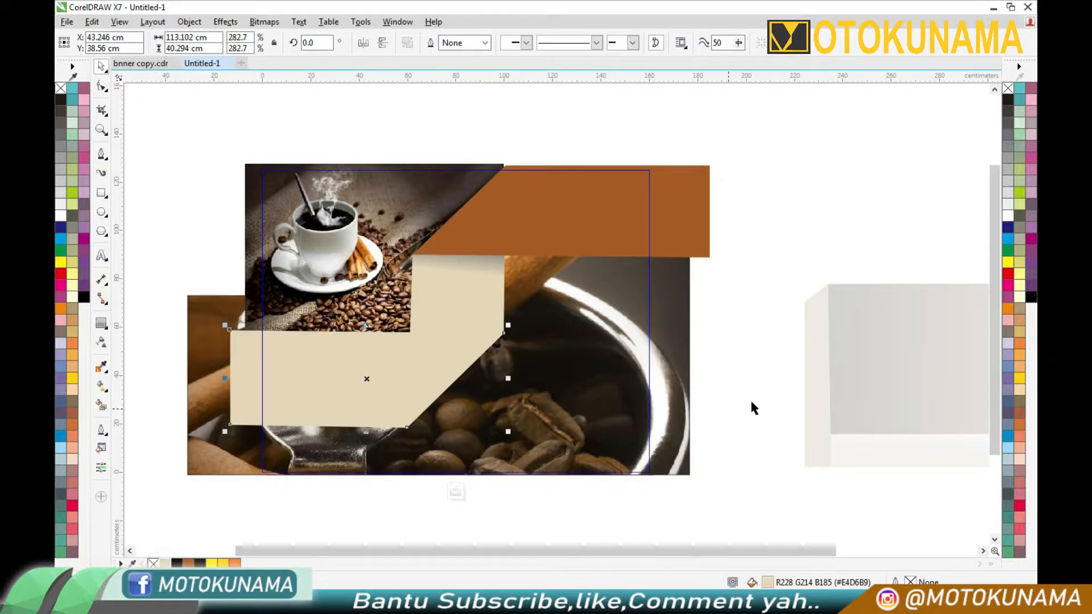
Step: Undo the last fill and redraw a short fountain fill from brown toward the fold on the ribbon's lower section
{"action": "right_click", "coordinate": [799, 364]}
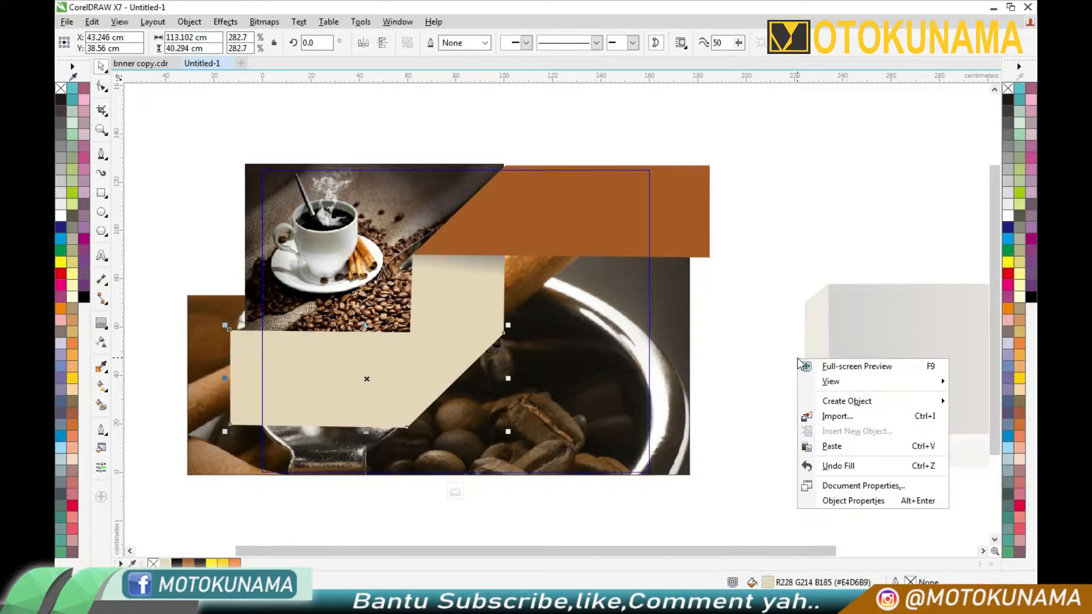
{"action": "left_click", "coordinate": [832, 467]}
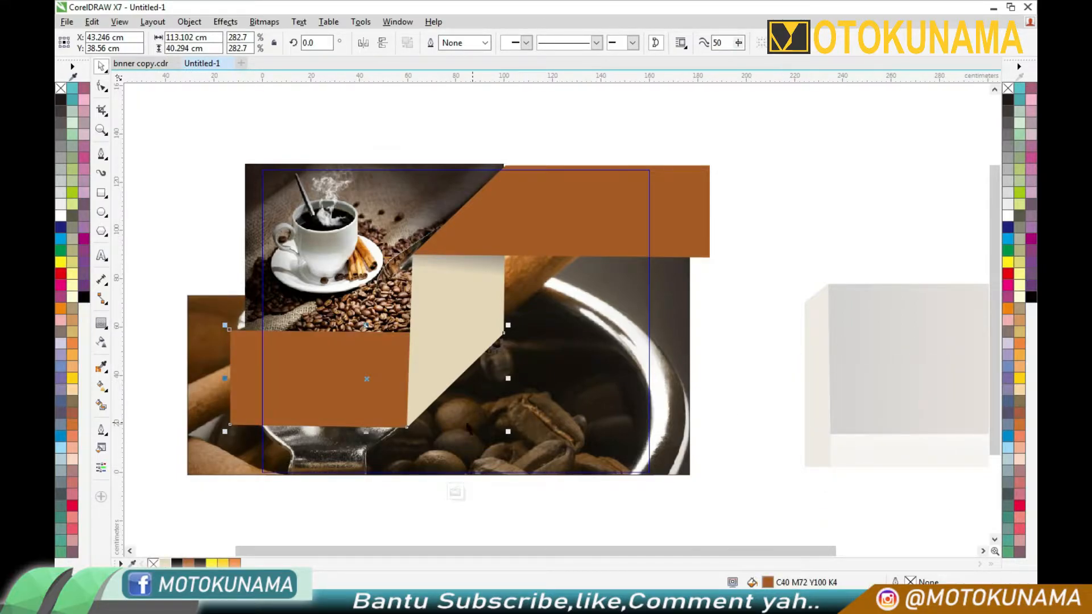
{"action": "left_click", "coordinate": [102, 387]}
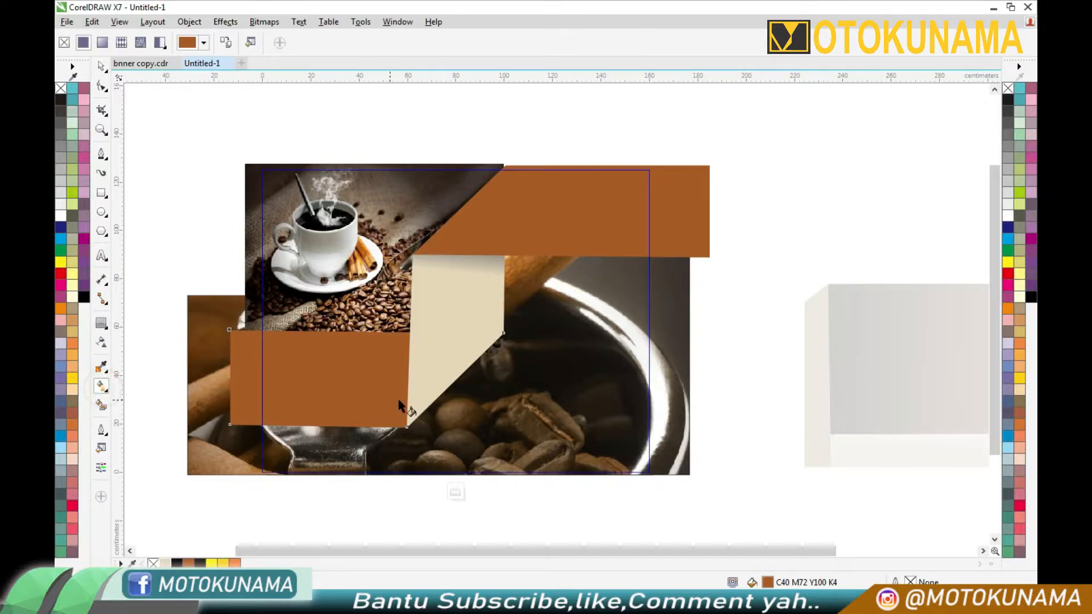
{"action": "mouse_move", "coordinate": [384, 376]}
{"action": "left_mouse_down"}
{"action": "mouse_move", "coordinate": [410, 385]}
{"action": "mouse_move", "coordinate": [401, 378]}
{"action": "left_mouse_up"}
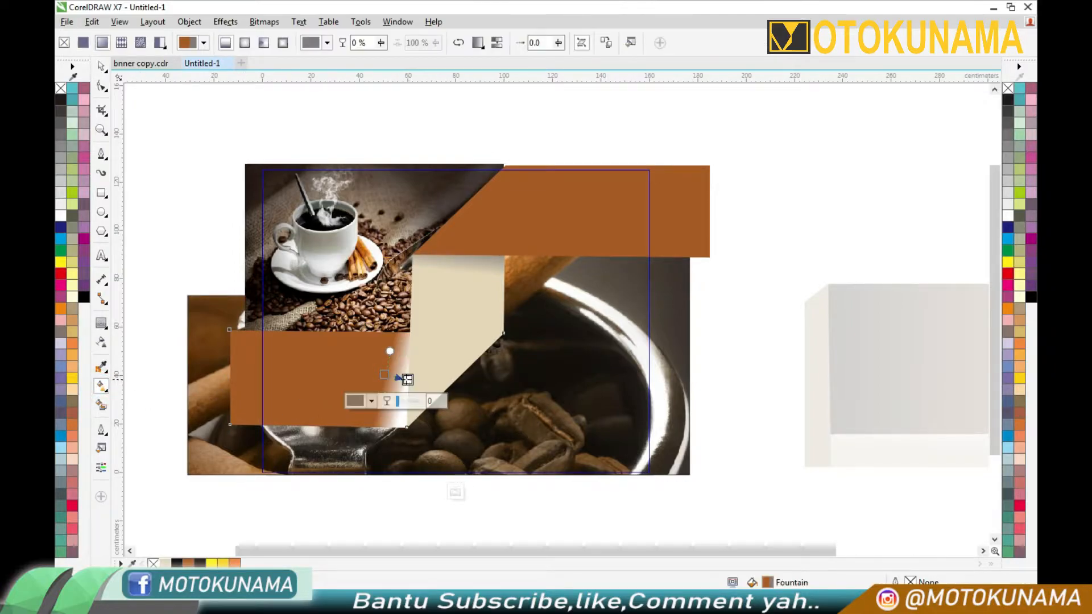
Step: Set the end colour of the lower section's fountain fill to dark brown C78 M80 Y76 K59
{"action": "scroll", "coordinate": [400, 378], "scroll_direction": "up", "scroll_amount": 2}
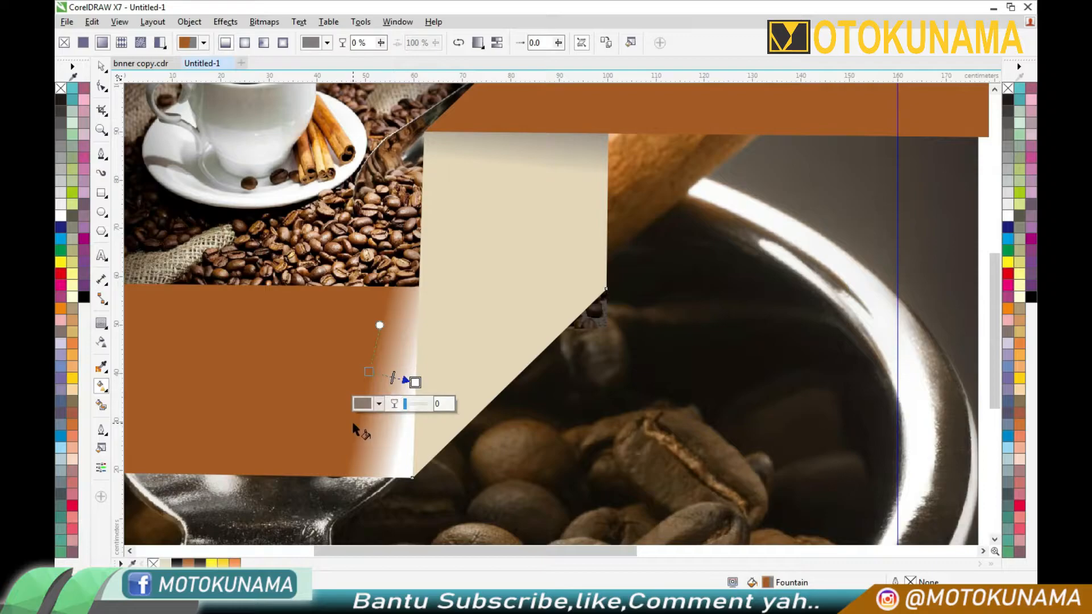
{"action": "left_click", "coordinate": [378, 404]}
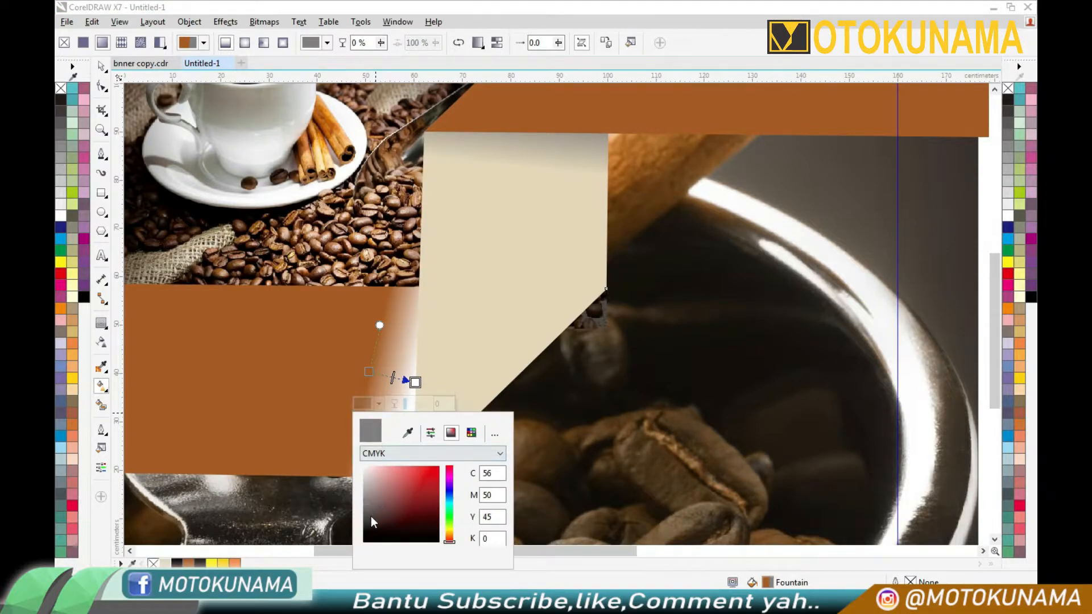
{"action": "left_click", "coordinate": [370, 525]}
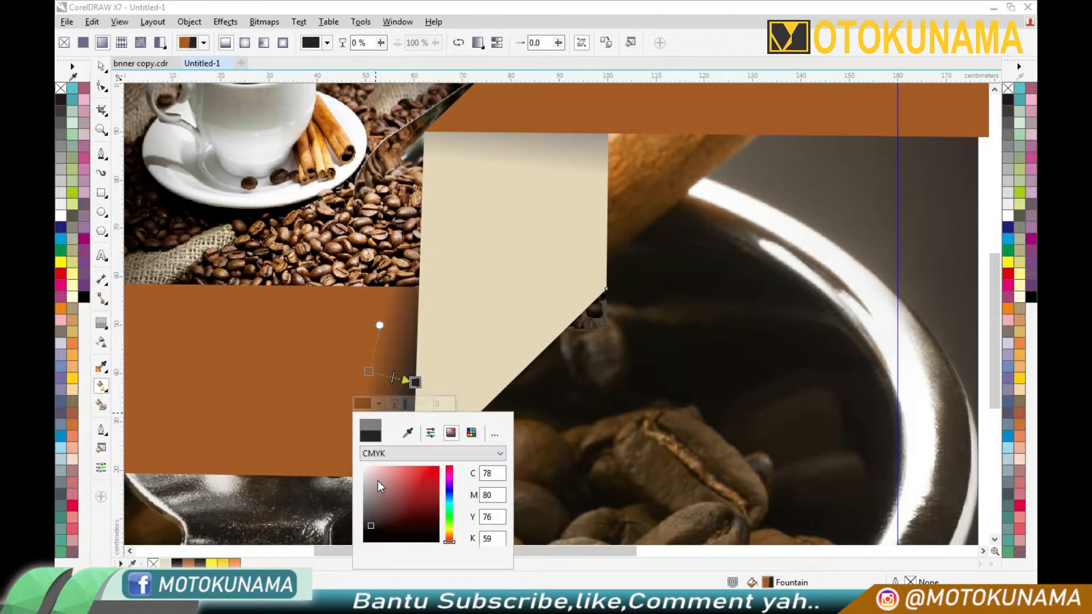
{"action": "left_click", "coordinate": [409, 377]}
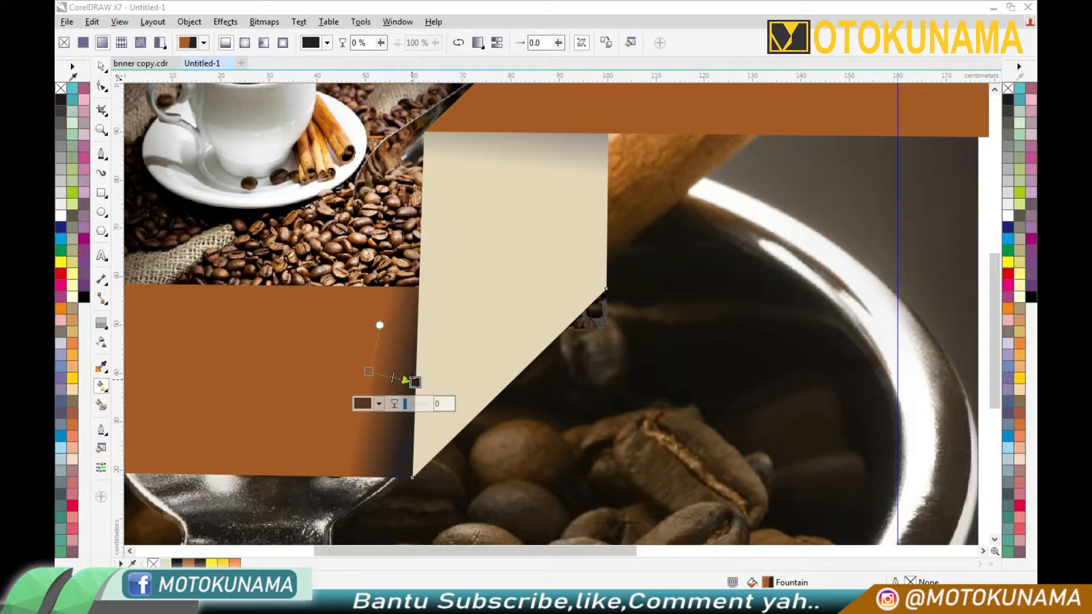
Step: Set the upper end colour of the beige fold's fountain fill to near-black C89 M87 Y87 K76
{"action": "scroll", "coordinate": [408, 378], "scroll_direction": "down", "scroll_amount": 2}
{"action": "left_click", "coordinate": [477, 264]}
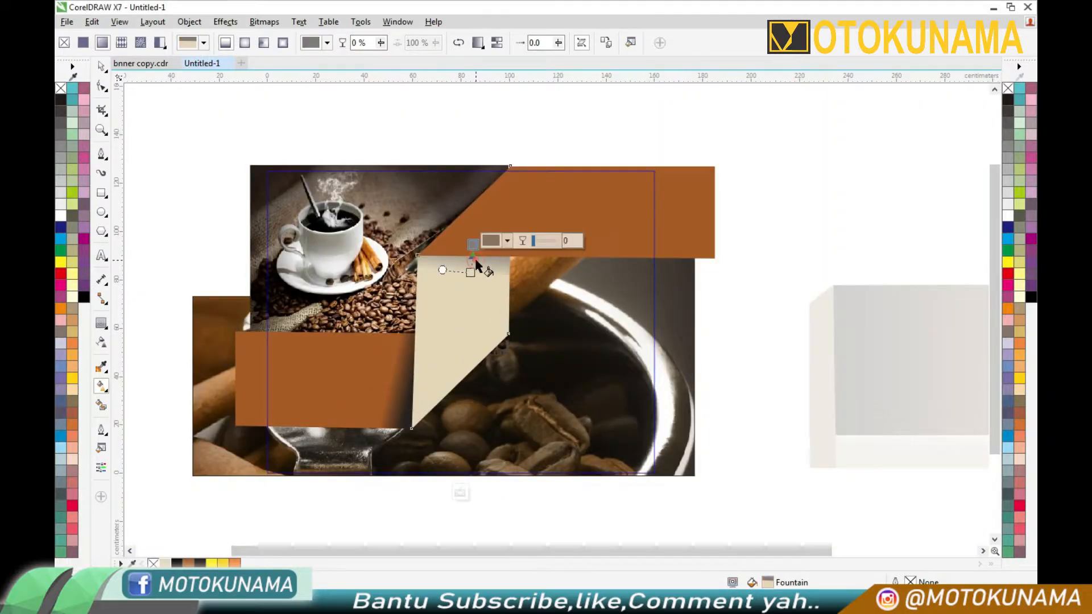
{"action": "scroll", "coordinate": [464, 269], "scroll_direction": "up", "scroll_amount": 2}
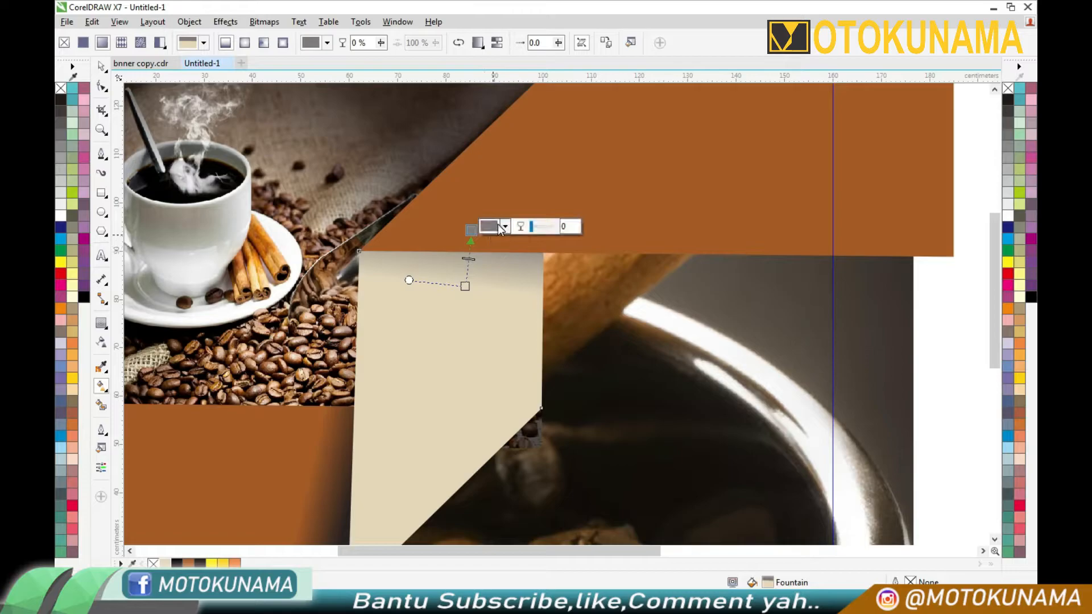
{"action": "left_click", "coordinate": [464, 286]}
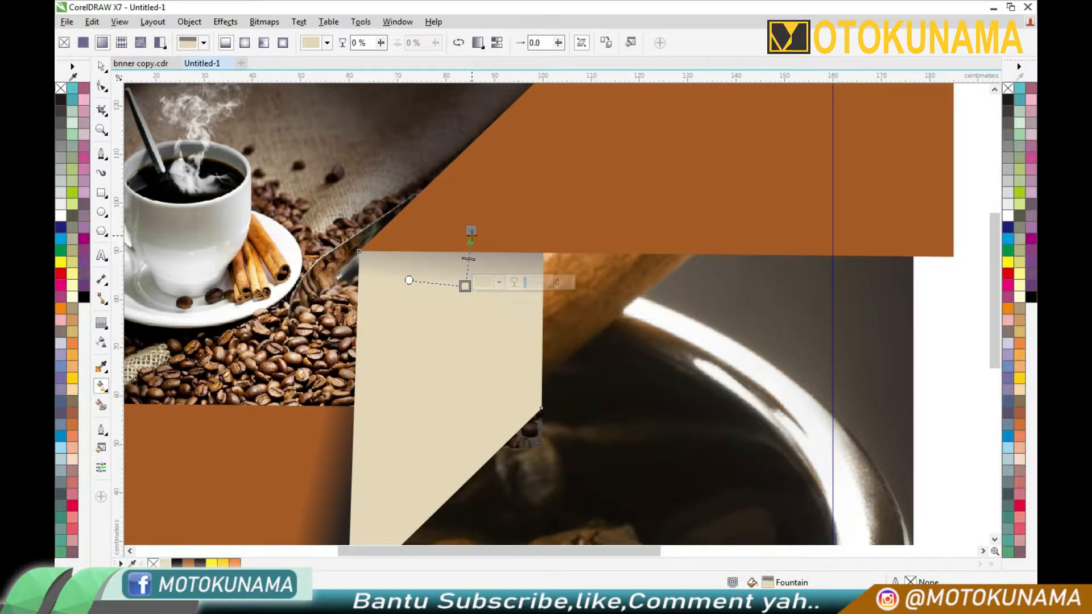
{"action": "left_click", "coordinate": [471, 230]}
{"action": "left_click", "coordinate": [504, 228]}
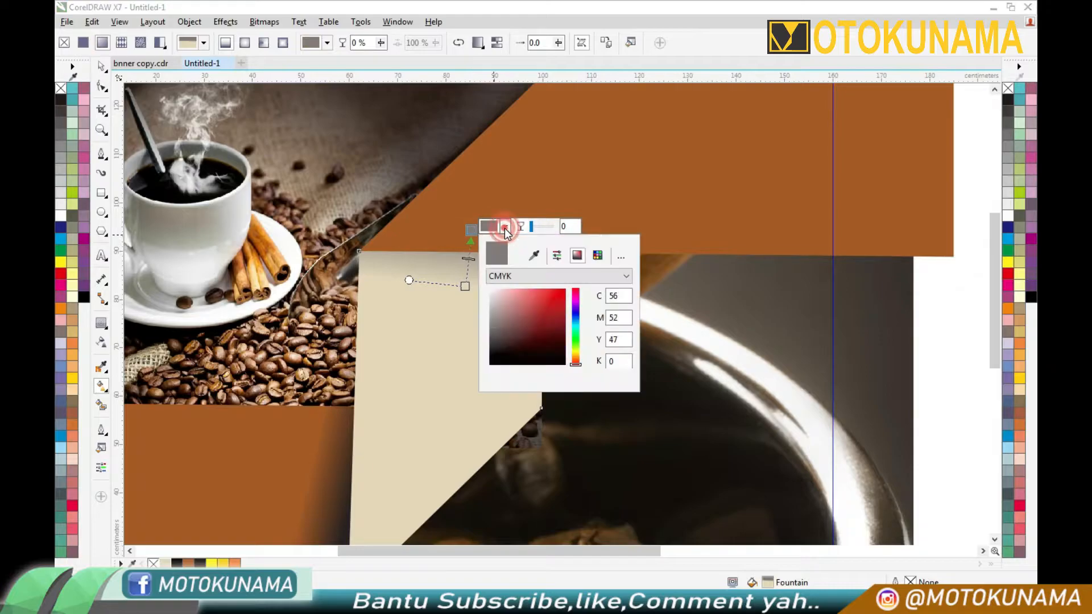
{"action": "left_click", "coordinate": [490, 342]}
{"action": "left_click", "coordinate": [492, 353]}
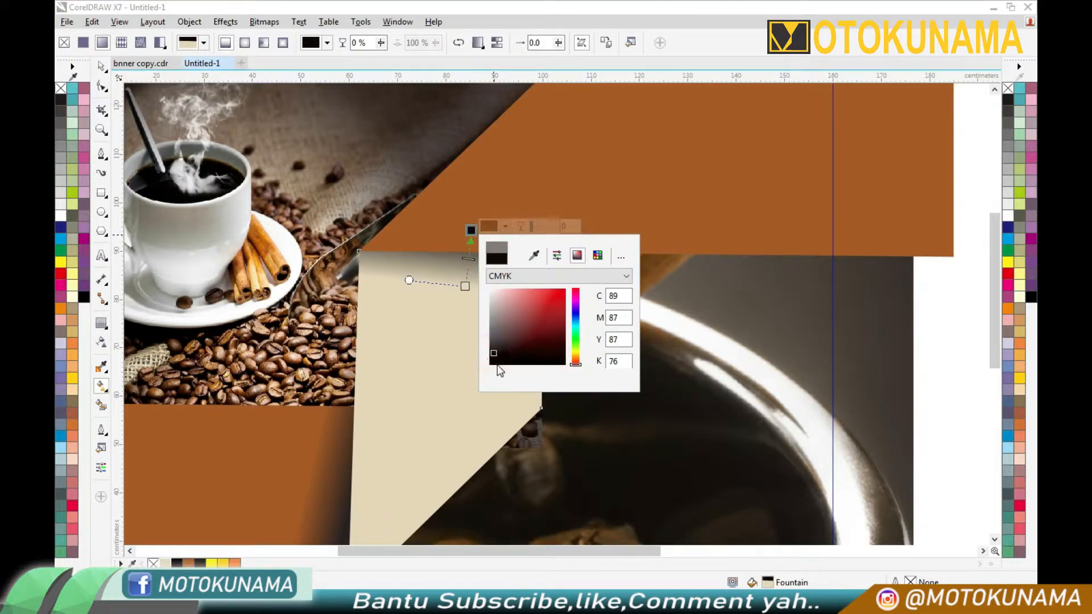
Step: Lengthen the beige fold's fountain fill by moving its beige end farther down the ribbon
{"action": "left_click", "coordinate": [466, 285]}
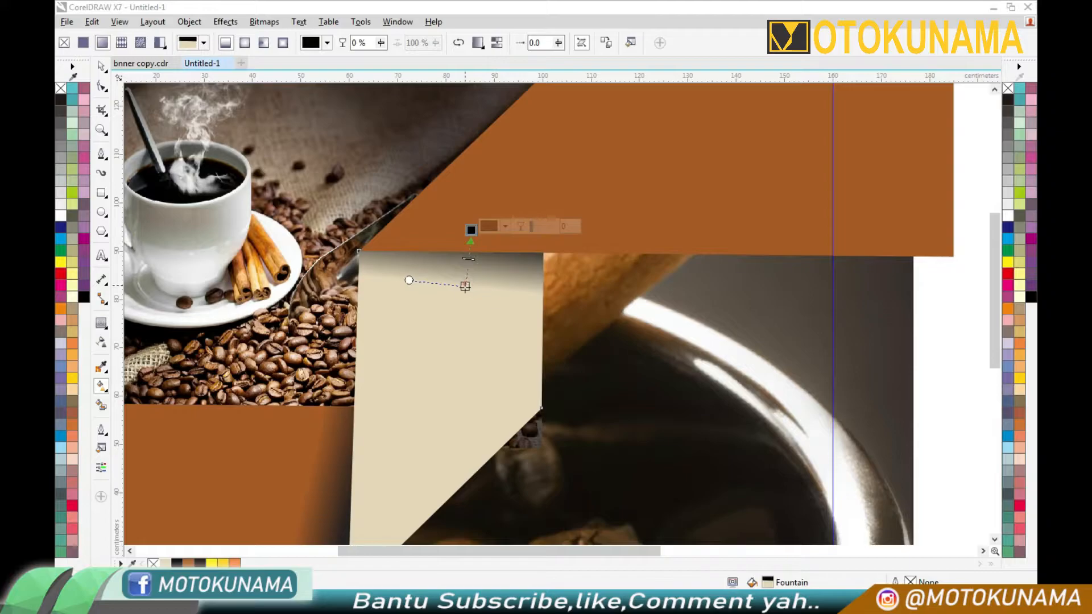
{"action": "left_click_drag", "start_coordinate": [463, 285], "coordinate": [457, 352]}
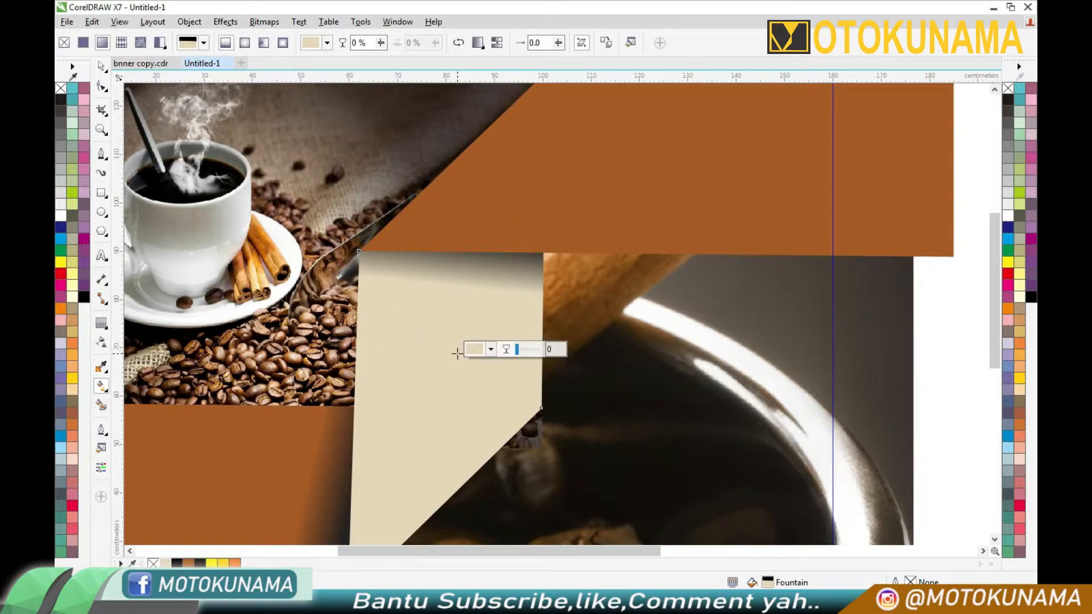
{"action": "scroll", "coordinate": [456, 353], "scroll_direction": "down", "scroll_amount": 2}
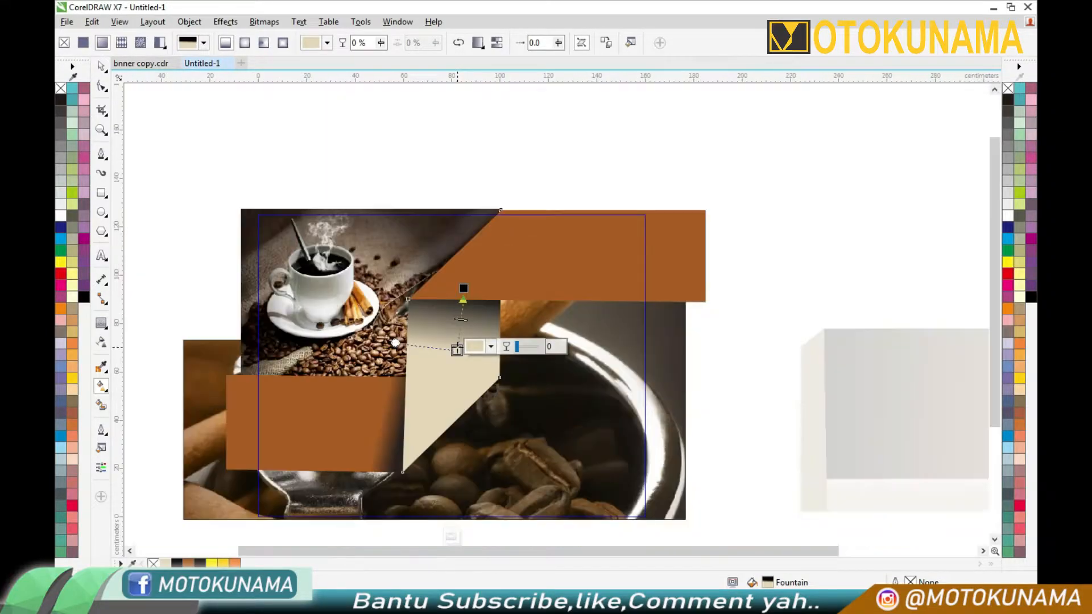
Step: Widen the dark shading on the ribbon's lower brown section and finish editing the banner frame's contents
{"action": "left_click", "coordinate": [380, 418]}
{"action": "left_click_drag", "start_coordinate": [378, 418], "coordinate": [417, 424]}
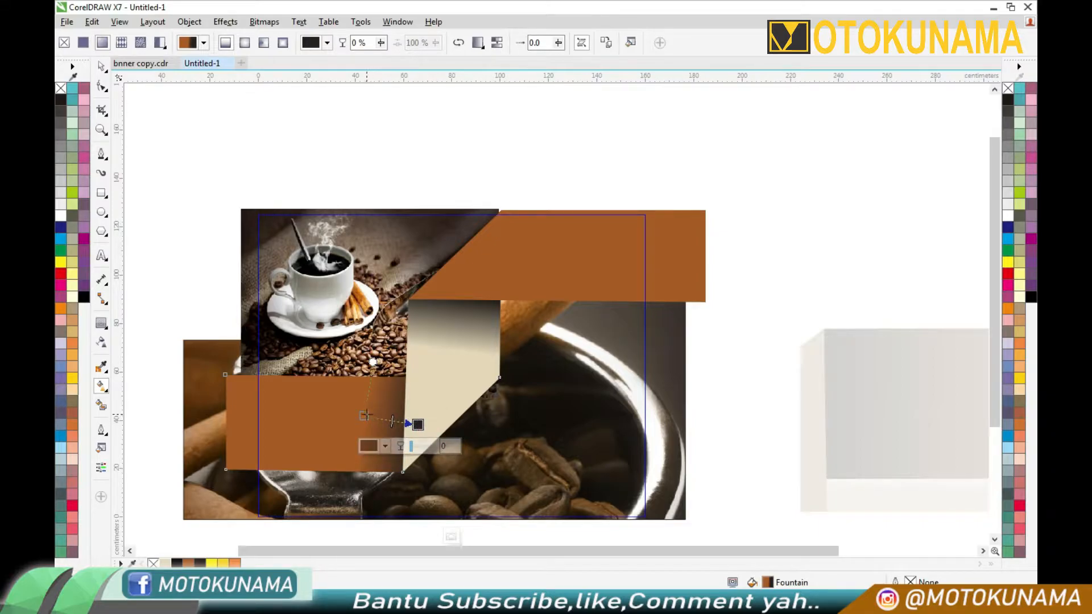
{"action": "scroll", "coordinate": [367, 415], "scroll_direction": "down", "scroll_amount": 1}
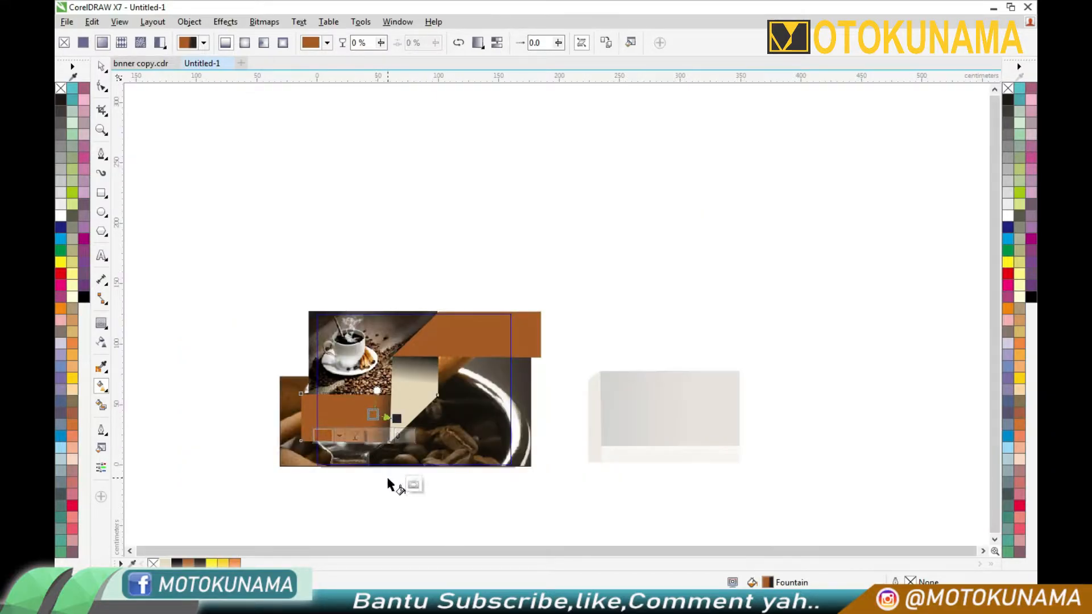
{"action": "left_click", "coordinate": [413, 487]}
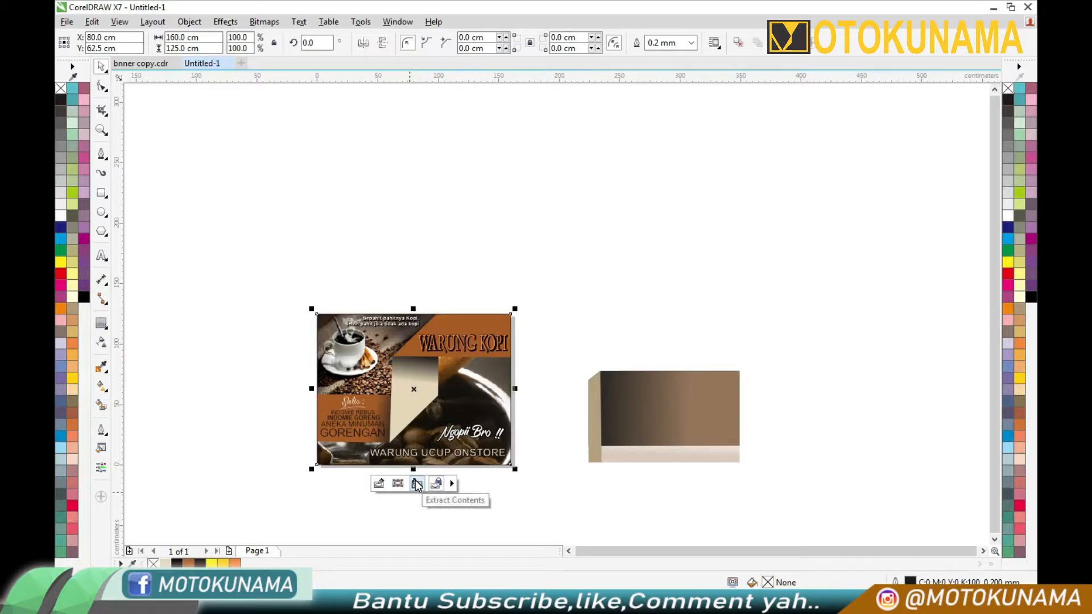
Step: Fill the WARUNG KOPI title with white
{"action": "scroll", "coordinate": [416, 483], "scroll_direction": "up", "scroll_amount": 1}
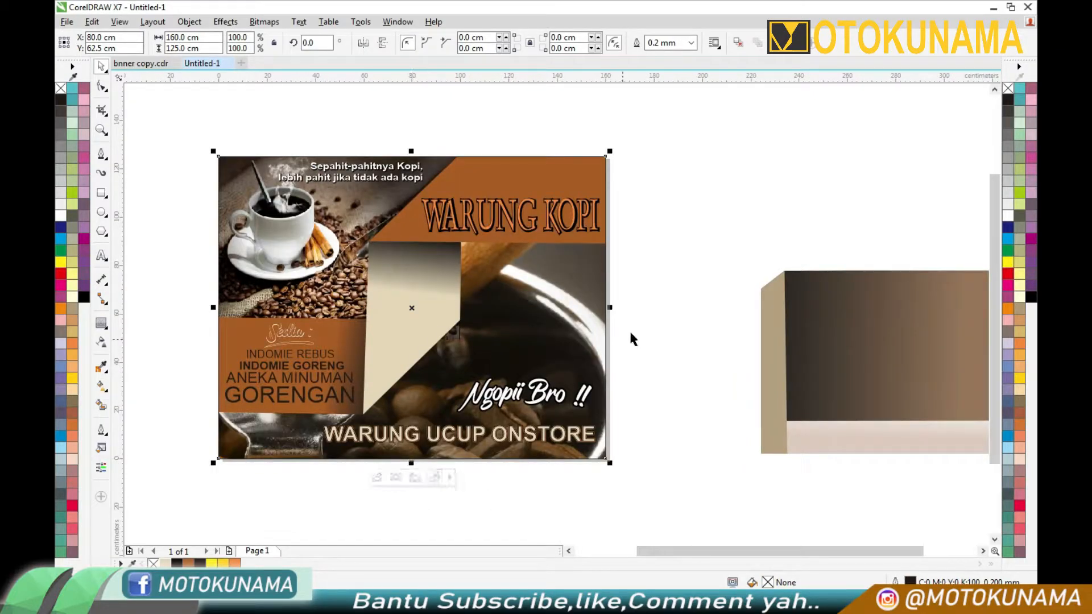
{"action": "left_click", "coordinate": [681, 296]}
{"action": "left_click", "coordinate": [562, 230]}
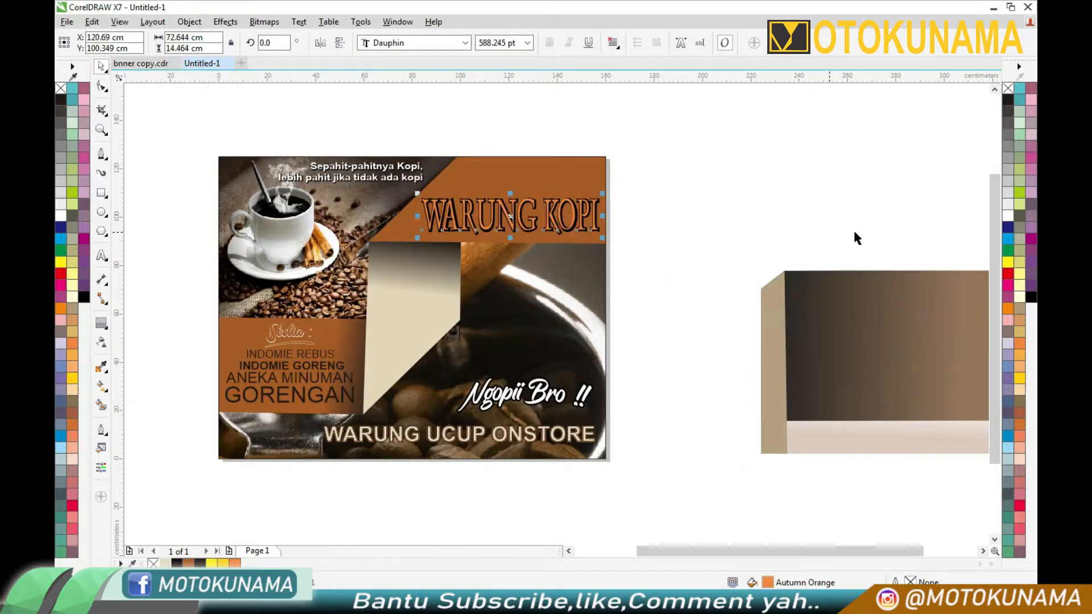
{"action": "left_click", "coordinate": [1009, 213]}
{"action": "left_click", "coordinate": [789, 213]}
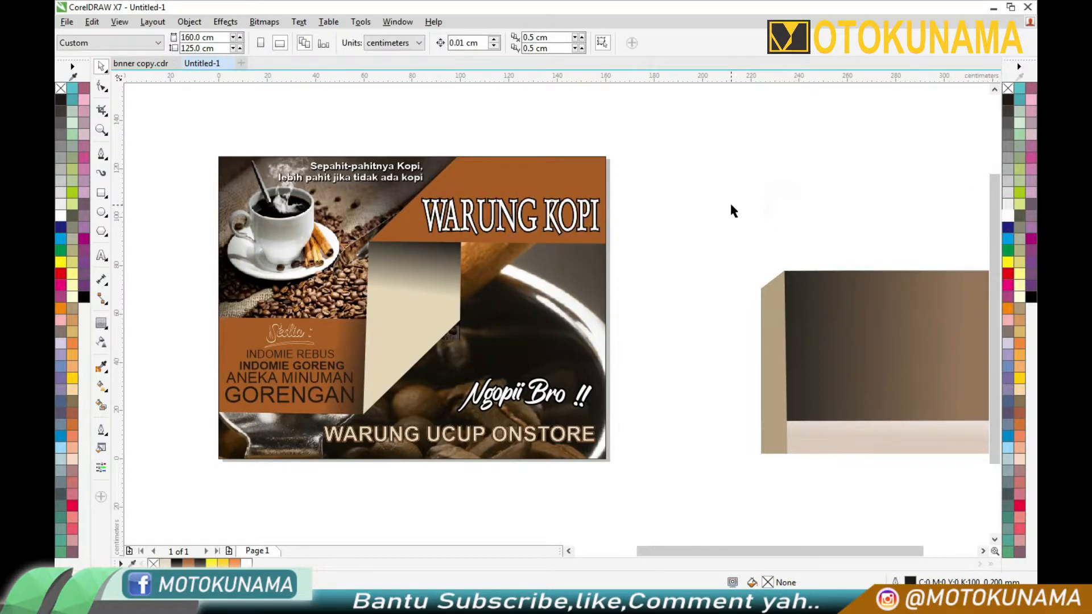
Step: Try the Dope Jam font on the WARUNG KOPI title
{"action": "scroll", "coordinate": [560, 234], "scroll_direction": "up", "scroll_amount": 2}
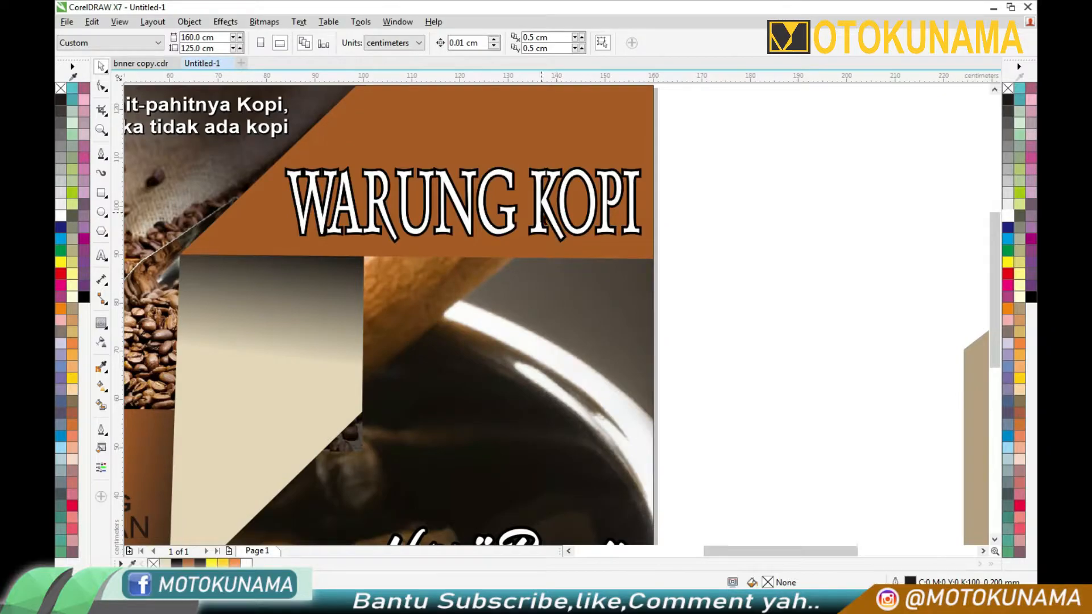
{"action": "left_click", "coordinate": [539, 212]}
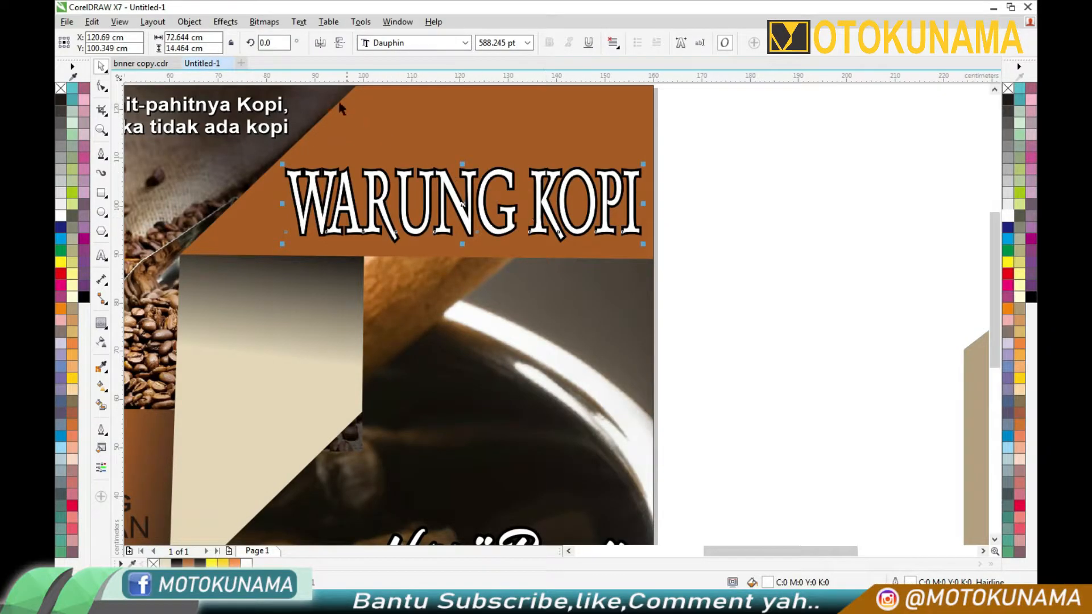
{"action": "left_click", "coordinate": [465, 44]}
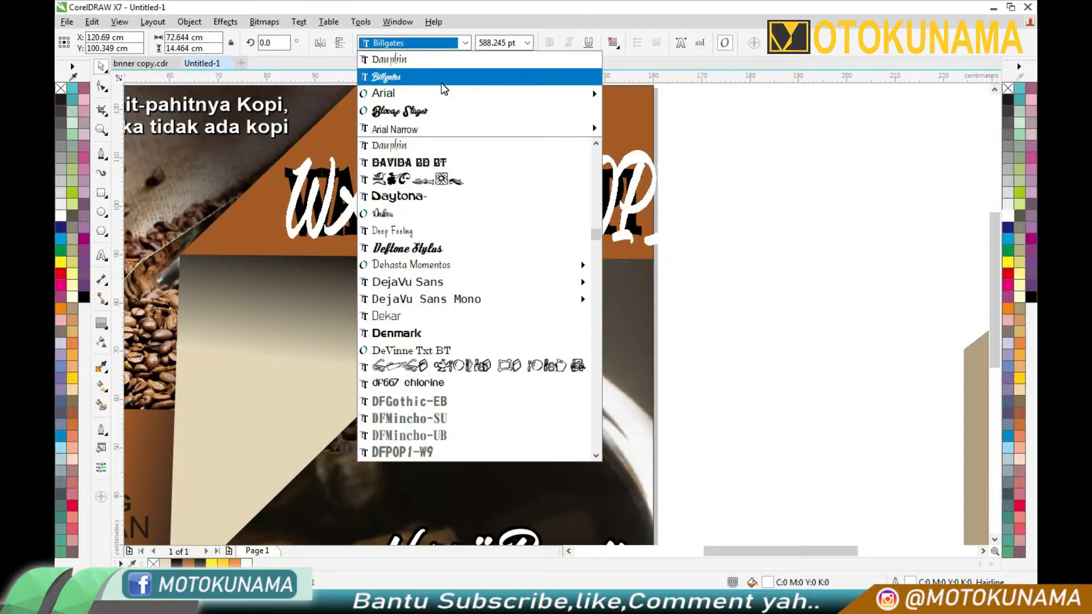
{"action": "mouse_move", "coordinate": [419, 297]}
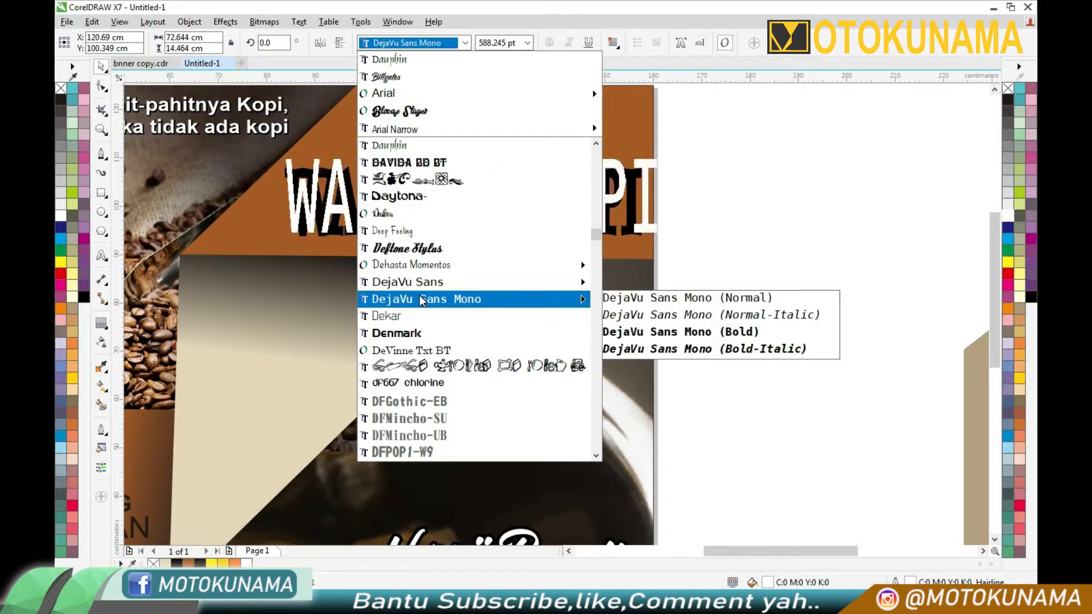
{"action": "scroll", "coordinate": [418, 294], "scroll_direction": "down", "scroll_amount": 6}
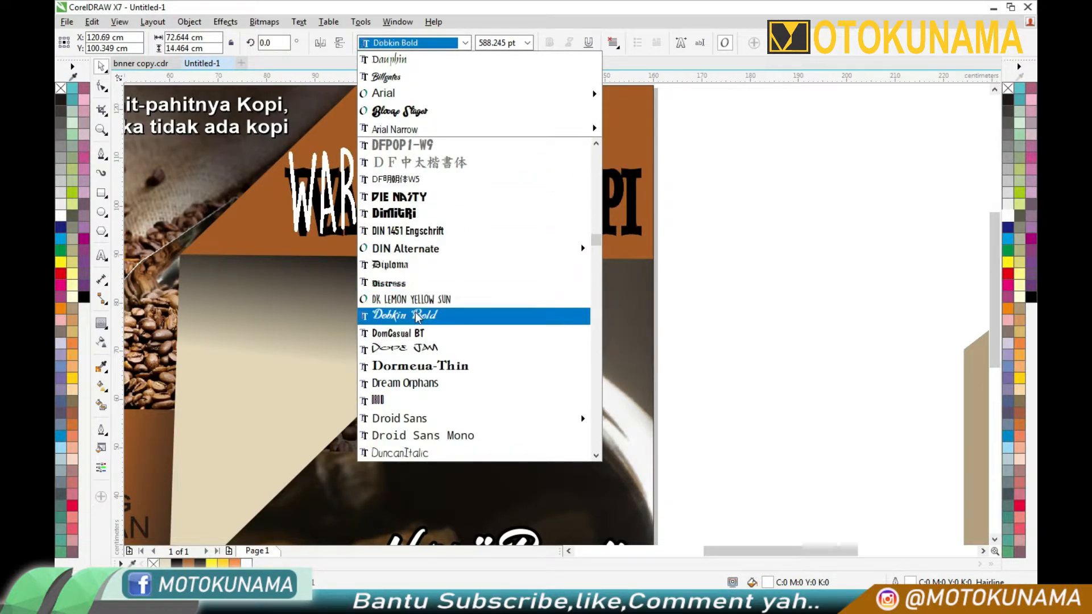
{"action": "left_click", "coordinate": [425, 355]}
Step: Try the KBAnditslipsmymind font on the WARUNG KOPI title
{"action": "left_click", "coordinate": [453, 44]}
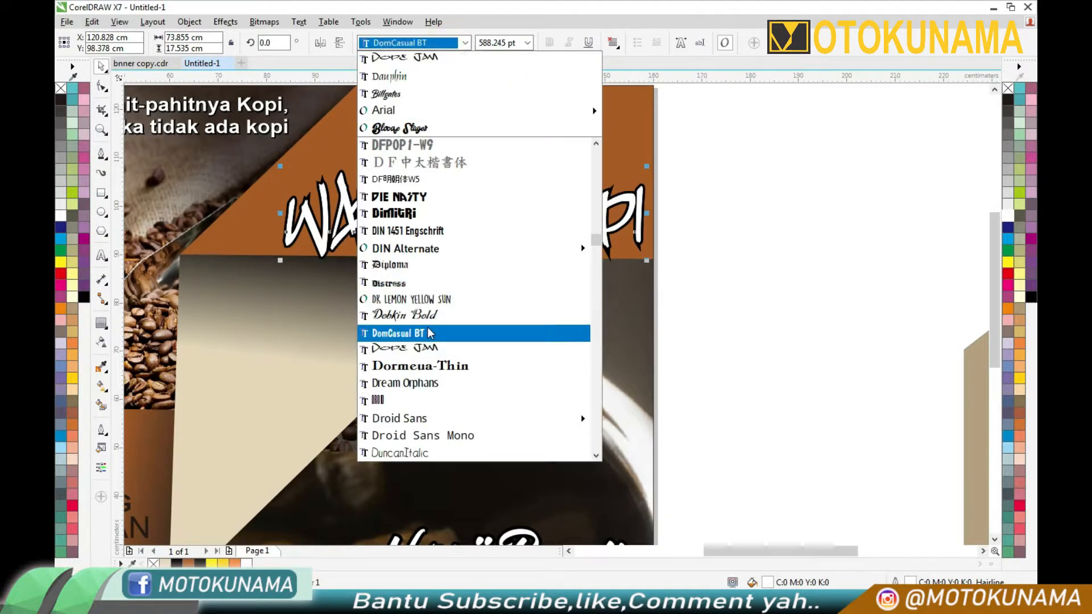
{"action": "scroll", "coordinate": [435, 319], "scroll_direction": "down", "scroll_amount": 4}
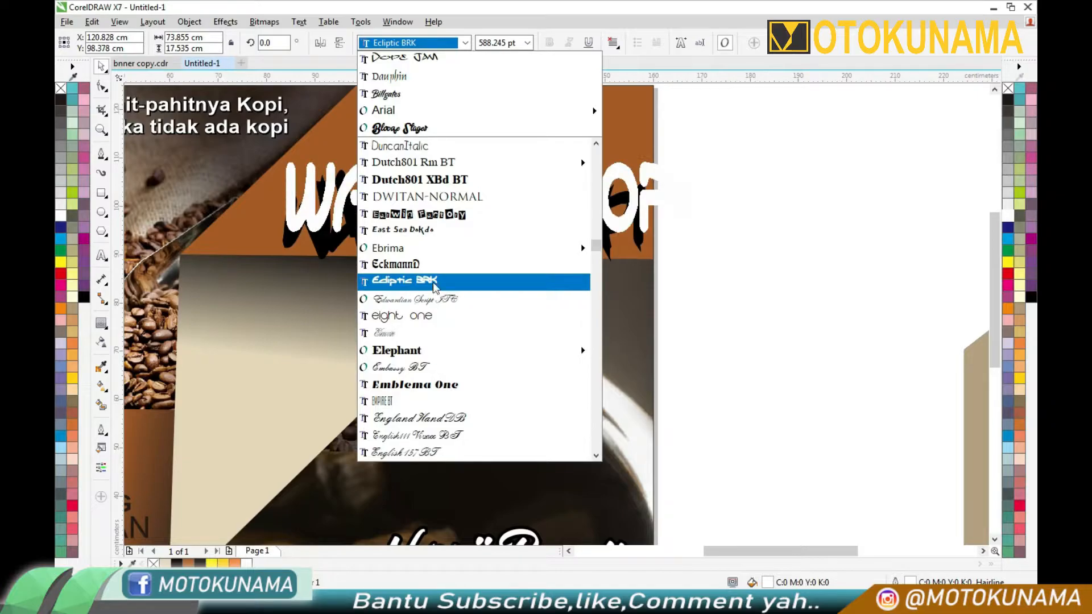
{"action": "scroll", "coordinate": [432, 277], "scroll_direction": "down", "scroll_amount": 6}
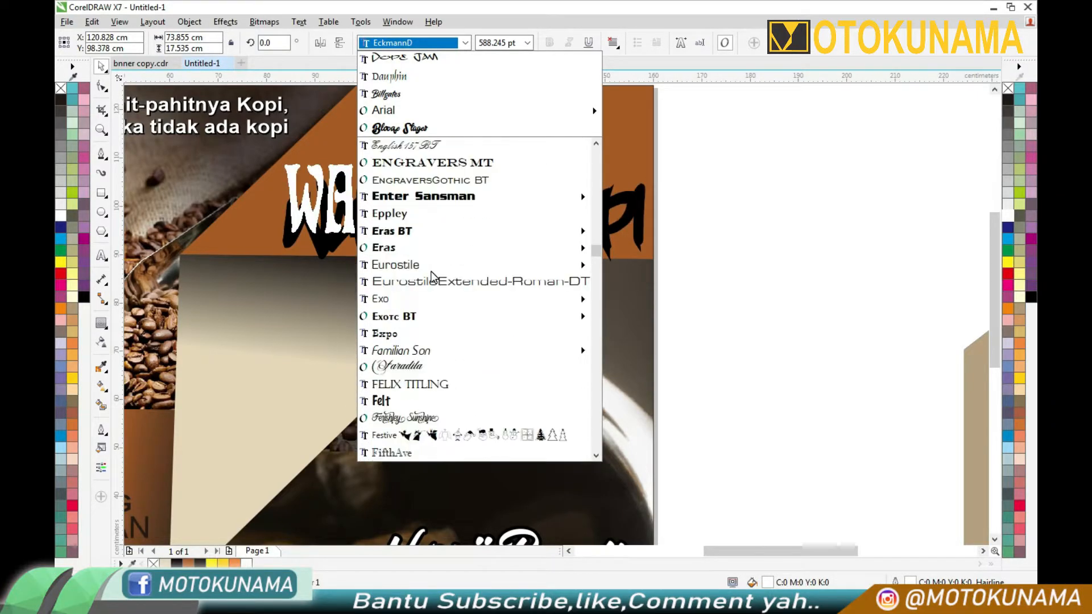
{"action": "scroll", "coordinate": [432, 277], "scroll_direction": "down", "scroll_amount": 6}
{"action": "scroll", "coordinate": [432, 276], "scroll_direction": "down", "scroll_amount": 6}
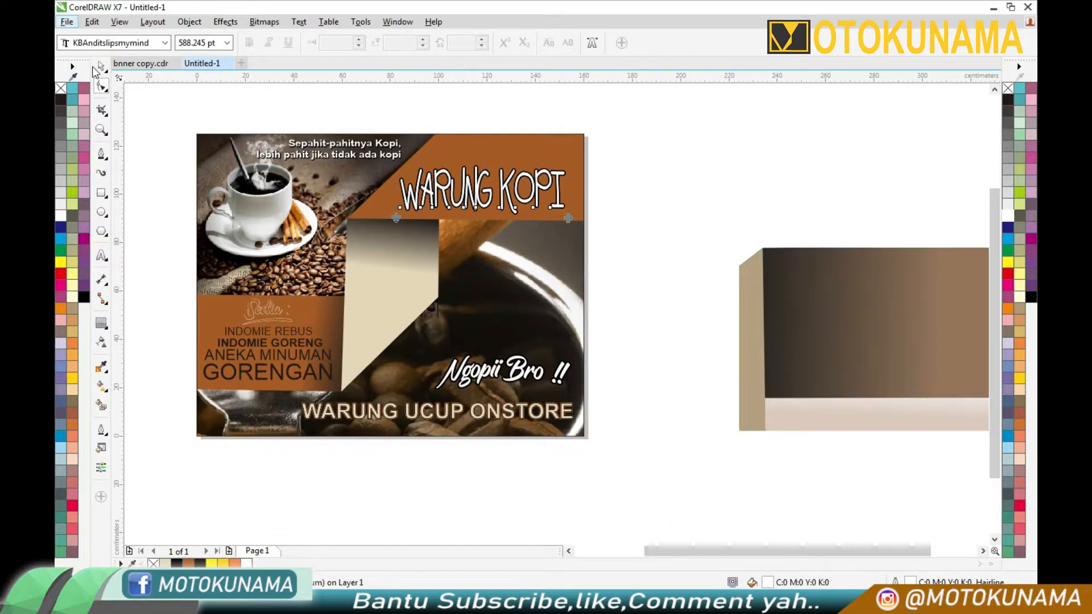
Step: Set the WARUNG KOPI title's font to Motor and shift it slightly up and to the right
{"action": "left_click", "coordinate": [101, 66]}
{"action": "left_click", "coordinate": [465, 43]}
{"action": "left_click", "coordinate": [445, 76]}
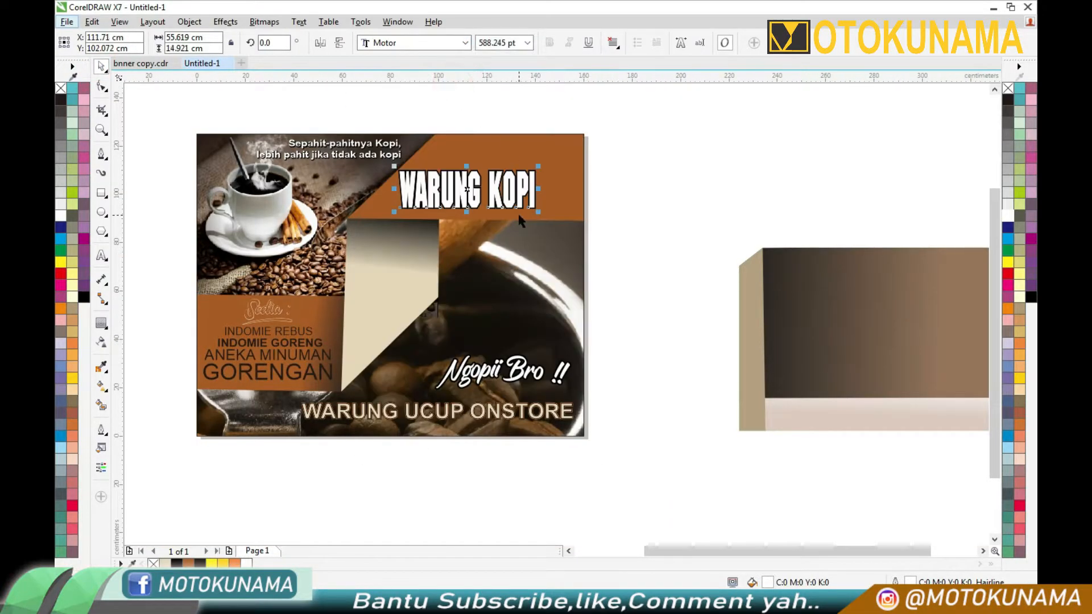
{"action": "left_click_drag", "start_coordinate": [518, 191], "coordinate": [528, 180]}
Step: Break the title into two lines, WARUNG above KOPI, and stretch it horizontally to about 55 cm wide
{"action": "left_click", "coordinate": [101, 256]}
{"action": "left_click", "coordinate": [519, 174]}
{"action": "key", "text": "Return"}
{"action": "left_click", "coordinate": [101, 65]}
{"action": "left_click_drag", "start_coordinate": [516, 208], "coordinate": [553, 208]}
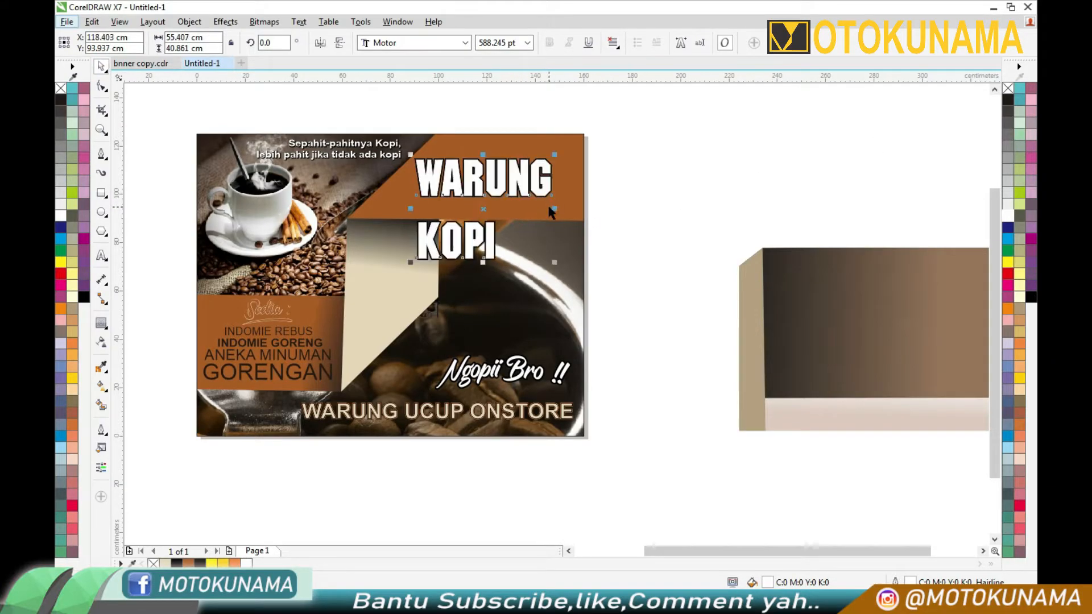
Step: Tighten the line spacing between WARUNG and KOPI and open the title's text alignment options
{"action": "left_click", "coordinate": [101, 85]}
{"action": "left_click_drag", "start_coordinate": [412, 262], "coordinate": [412, 240]}
{"action": "left_click", "coordinate": [105, 67]}
{"action": "left_click", "coordinate": [608, 43]}
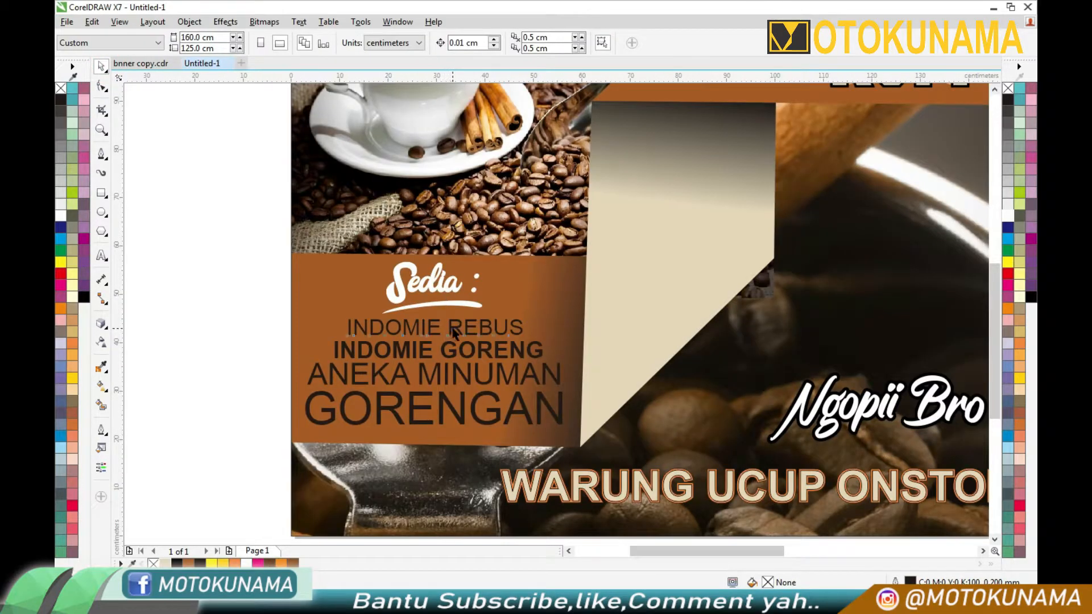
Step: Recolor the INDOMIE REBUS menu line yellow and the INDOMIE GORENG line cyan (C100 M0 Y0 K0)
{"action": "left_click", "coordinate": [454, 332]}
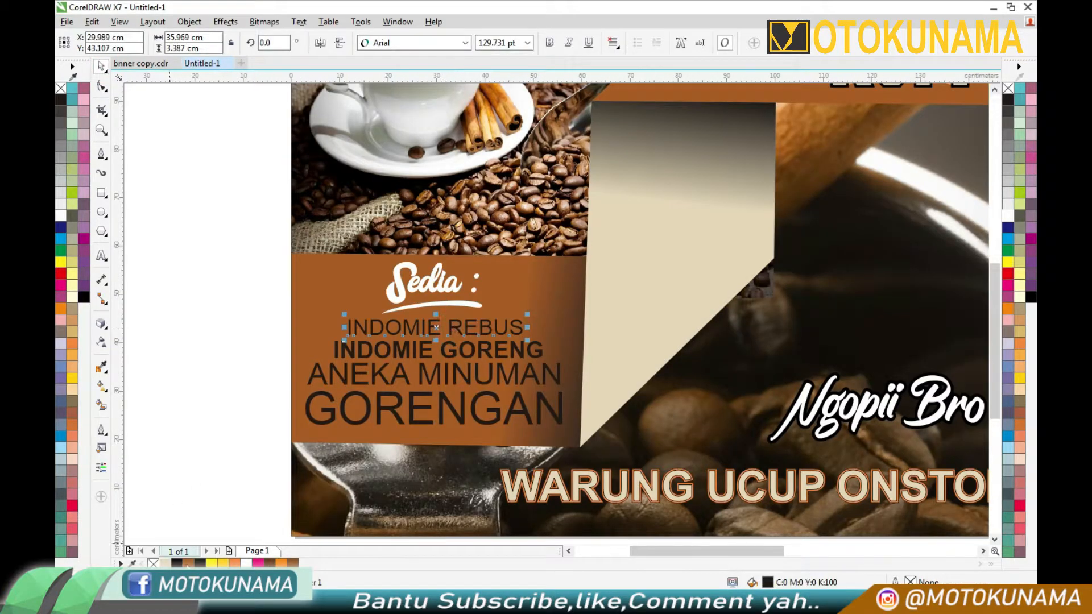
{"action": "left_click", "coordinate": [212, 563]}
{"action": "left_click", "coordinate": [213, 353]}
{"action": "left_click", "coordinate": [422, 350]}
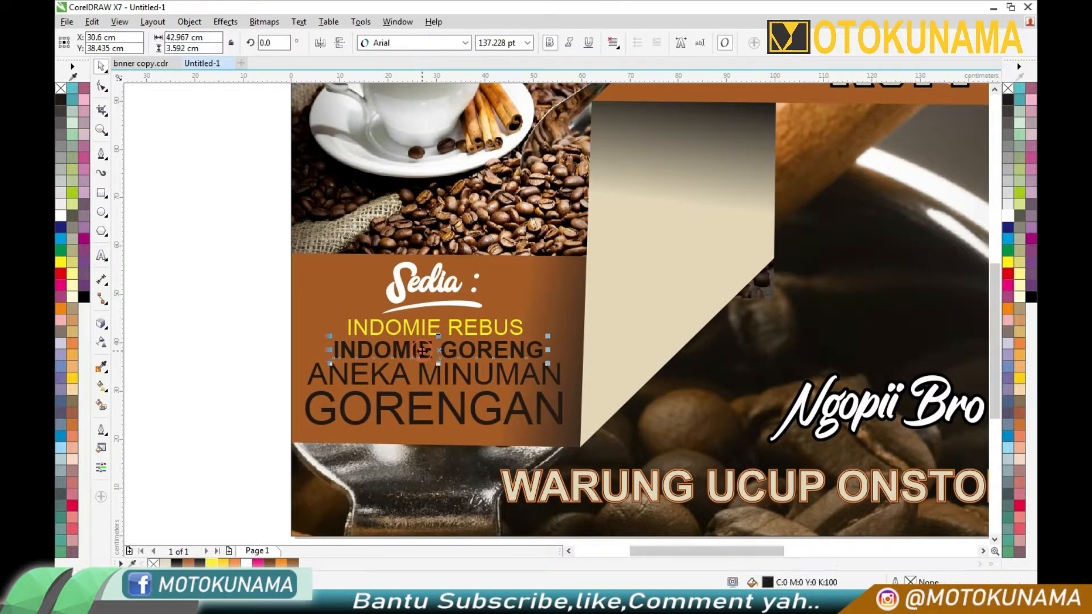
{"action": "left_click", "coordinate": [1007, 275]}
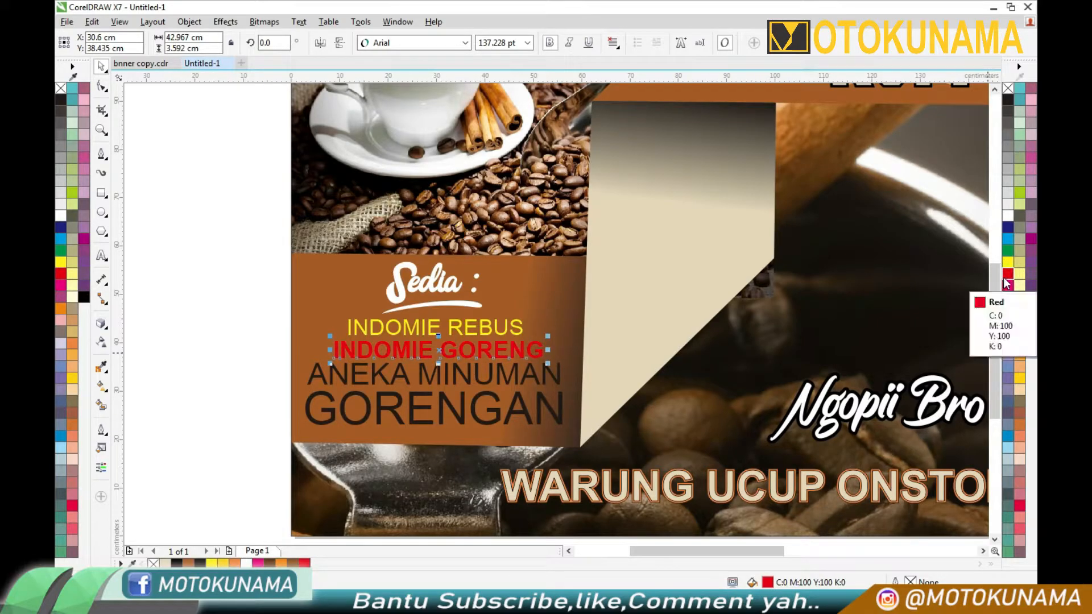
{"action": "left_click", "coordinate": [1008, 242]}
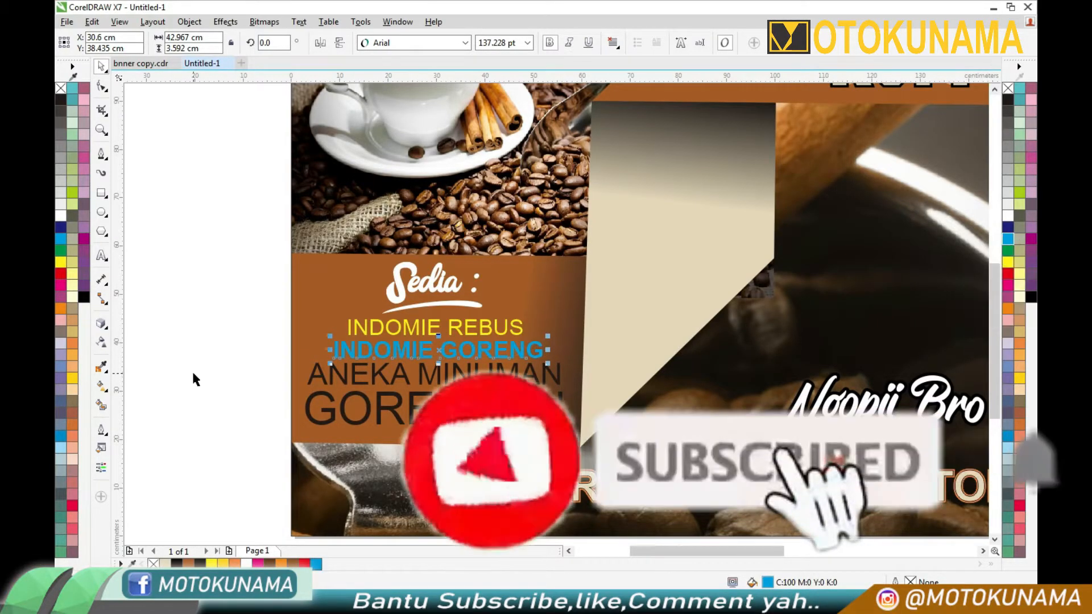
{"action": "left_click", "coordinate": [192, 369]}
Step: Fill the ANEKA MINUMAN menu line with white
{"action": "scroll", "coordinate": [432, 367], "scroll_direction": "up", "scroll_amount": 2}
{"action": "left_click", "coordinate": [432, 367]}
{"action": "left_click", "coordinate": [1010, 217]}
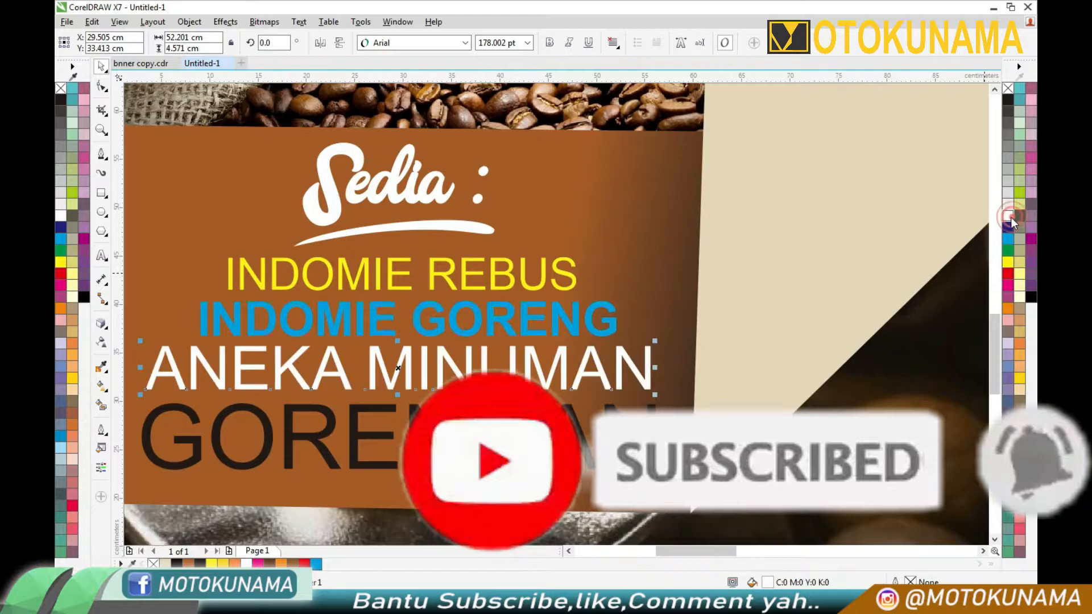
Step: Try magenta, Deep Yellow, C0 M60 Y80 K0 and C0 M60 Y60 K0 fills on the GORENGAN line
{"action": "scroll", "coordinate": [852, 282], "scroll_direction": "down", "scroll_amount": 2}
{"action": "scroll", "coordinate": [679, 399], "scroll_direction": "up", "scroll_amount": 1}
{"action": "left_click", "coordinate": [703, 335]}
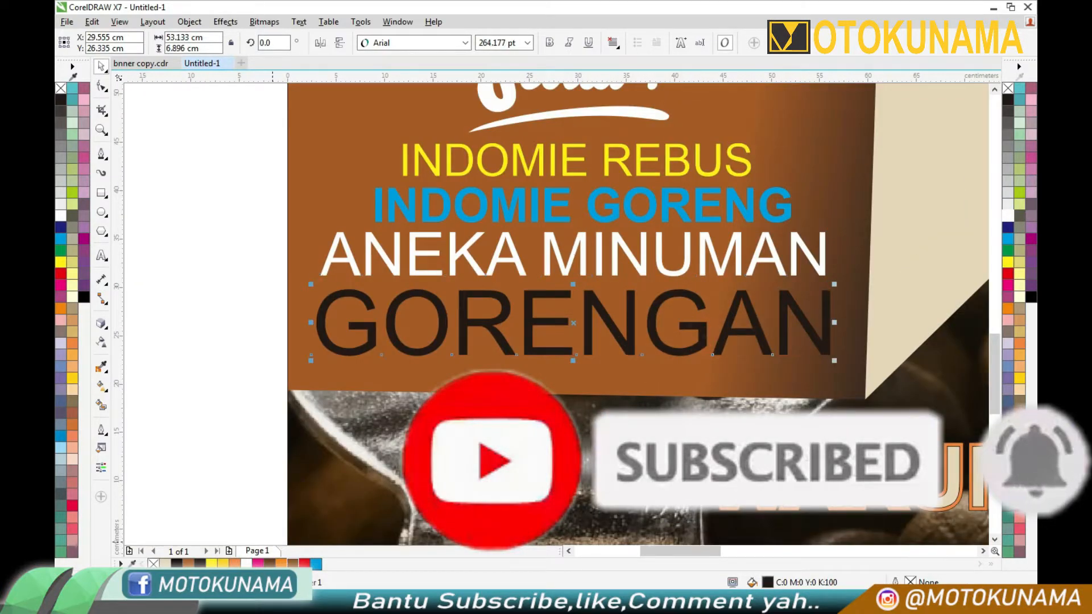
{"action": "left_click", "coordinate": [258, 563]}
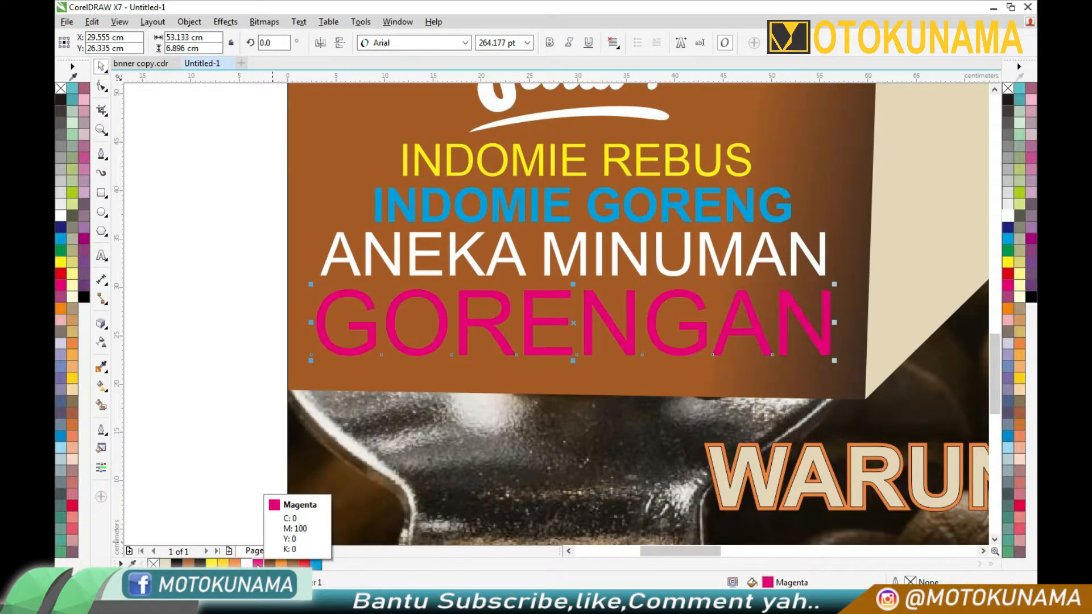
{"action": "left_click", "coordinate": [222, 563]}
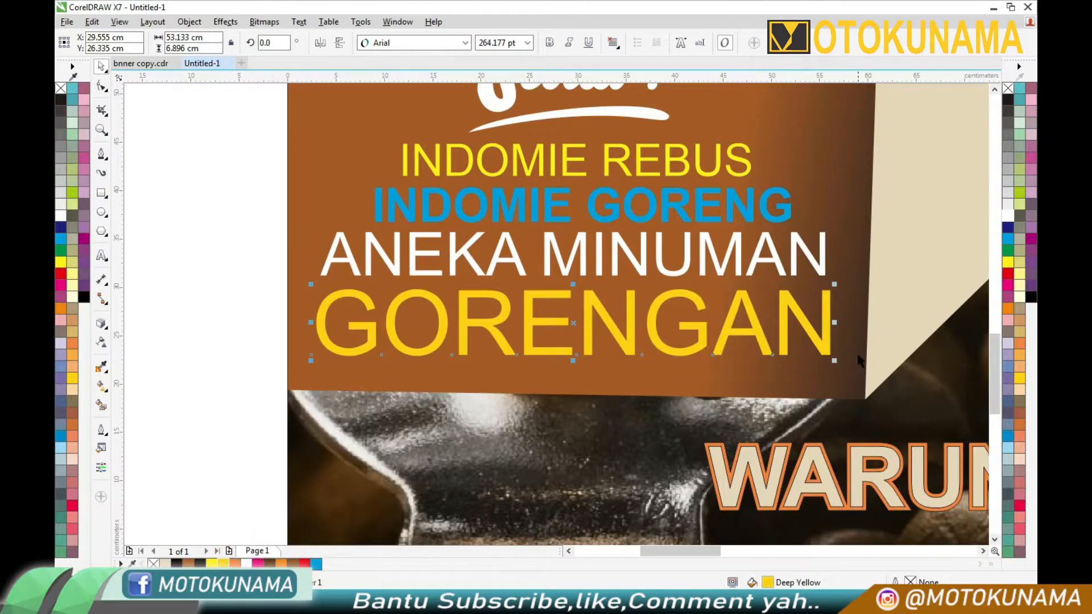
{"action": "left_click", "coordinate": [1019, 344]}
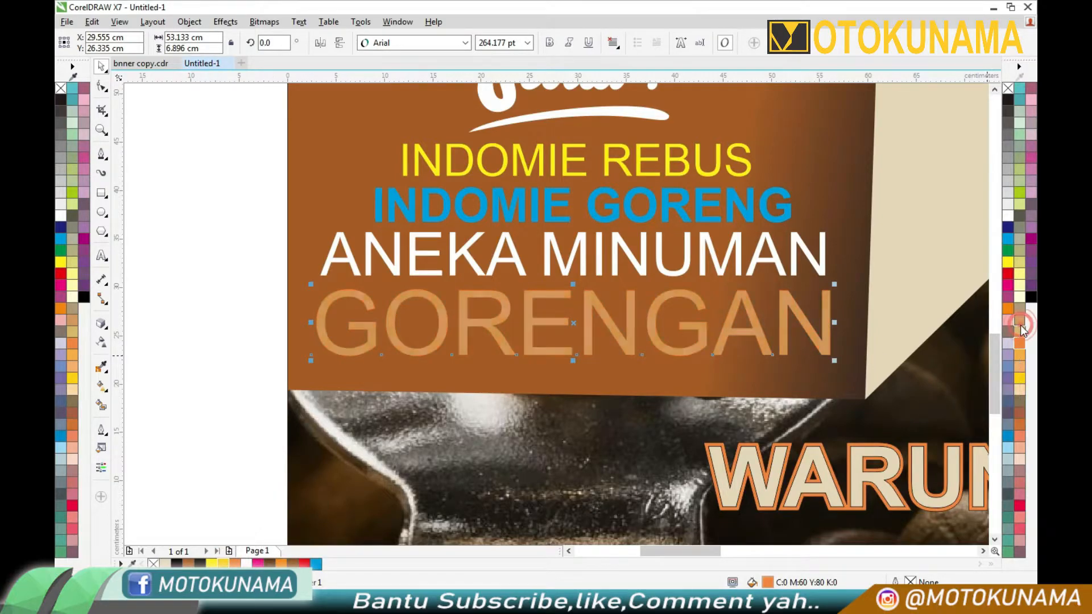
{"action": "left_click", "coordinate": [1019, 434]}
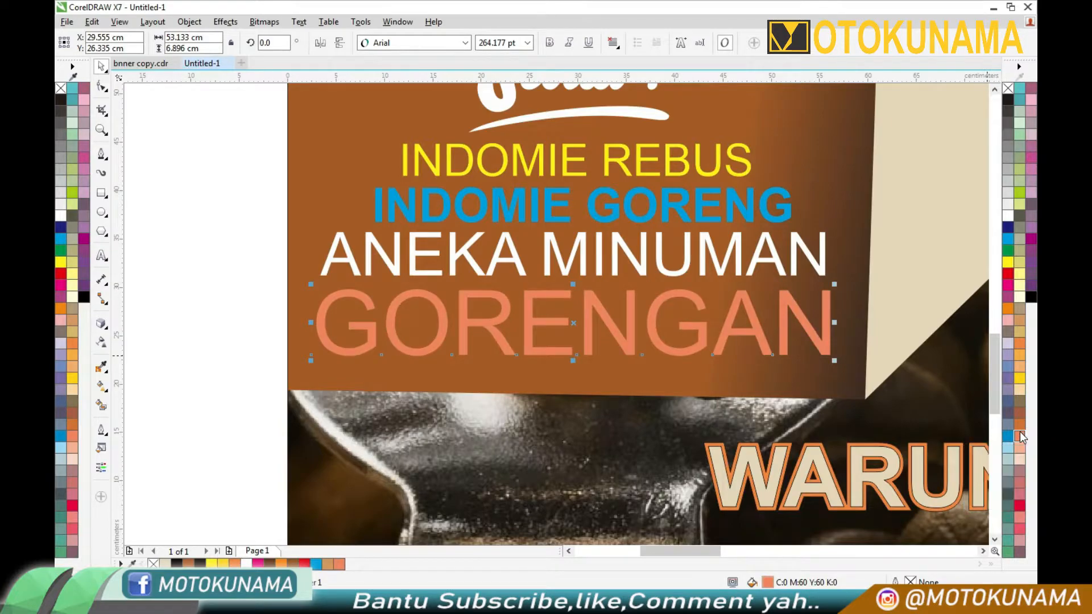
Step: Give the GORENGAN line a Light Yellow fill (C0 M0 Y60 K0) and a C0 M60 Y60 K0 hairline outline
{"action": "scroll", "coordinate": [905, 420], "scroll_direction": "down", "scroll_amount": 4}
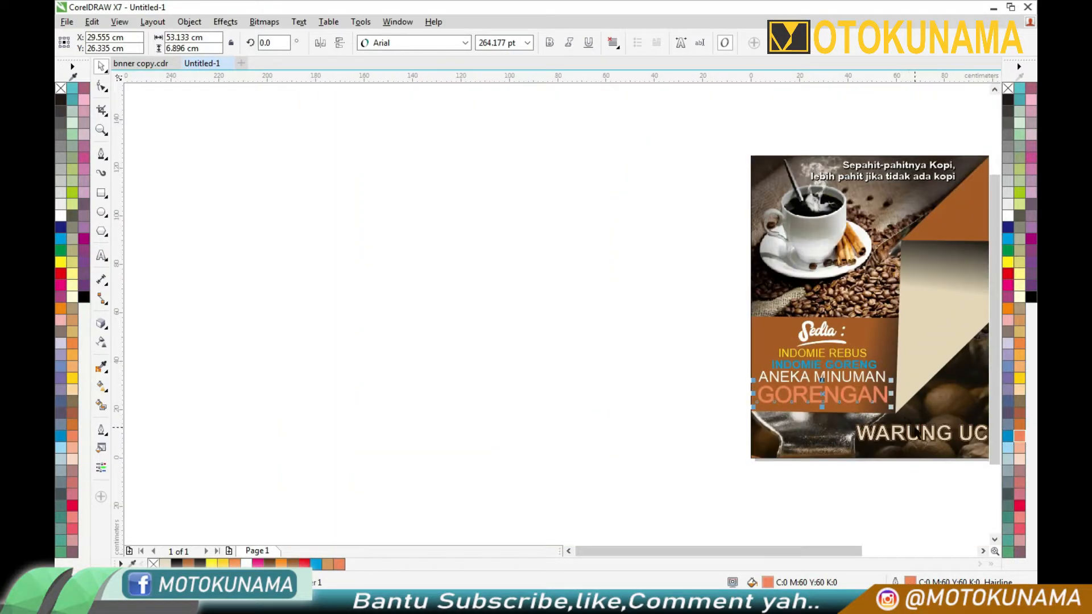
{"action": "scroll", "coordinate": [889, 411], "scroll_direction": "up", "scroll_amount": 2}
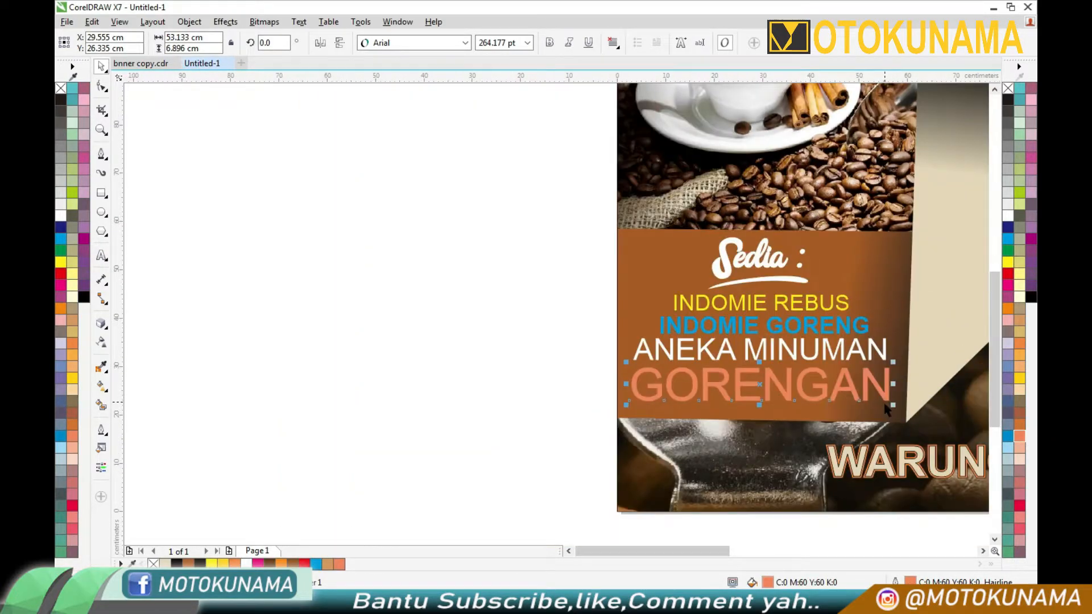
{"action": "left_click", "coordinate": [73, 286]}
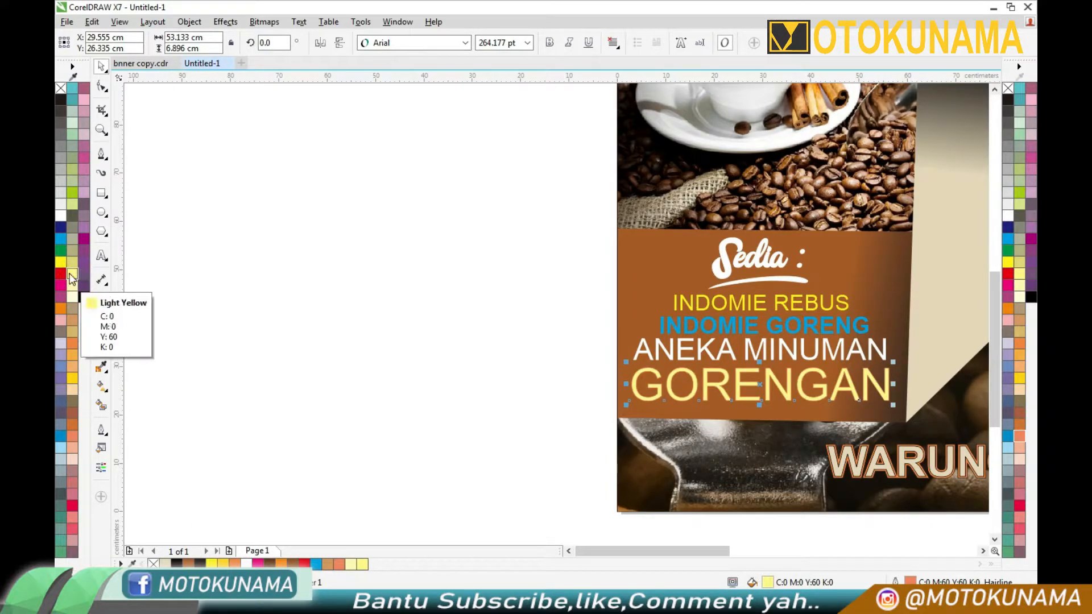
{"action": "scroll", "coordinate": [928, 389], "scroll_direction": "up", "scroll_amount": 2}
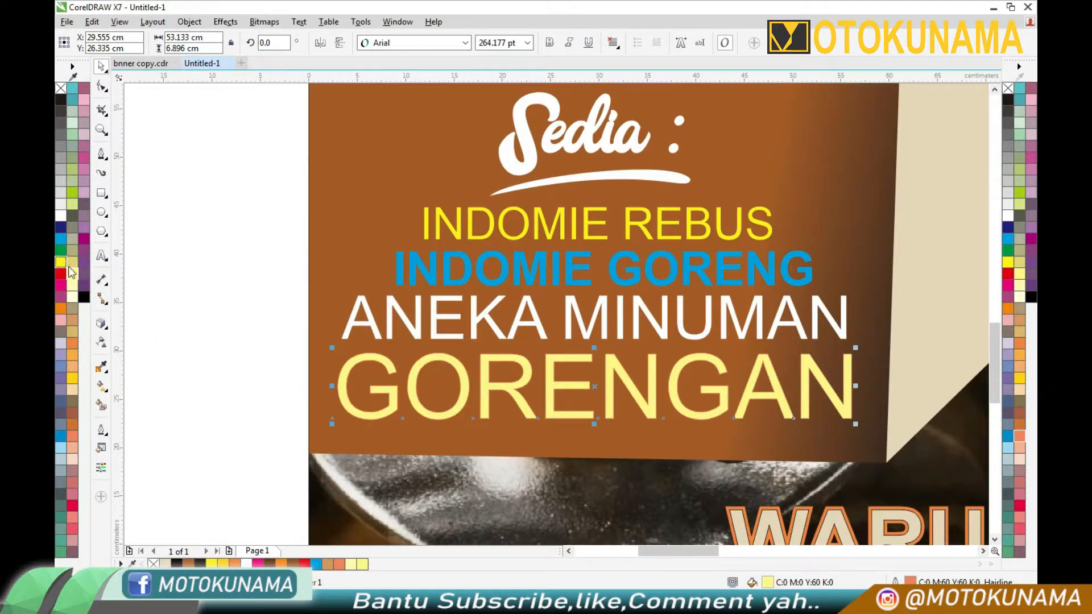
{"action": "left_click", "coordinate": [206, 292]}
{"action": "scroll", "coordinate": [208, 288], "scroll_direction": "down", "scroll_amount": 2}
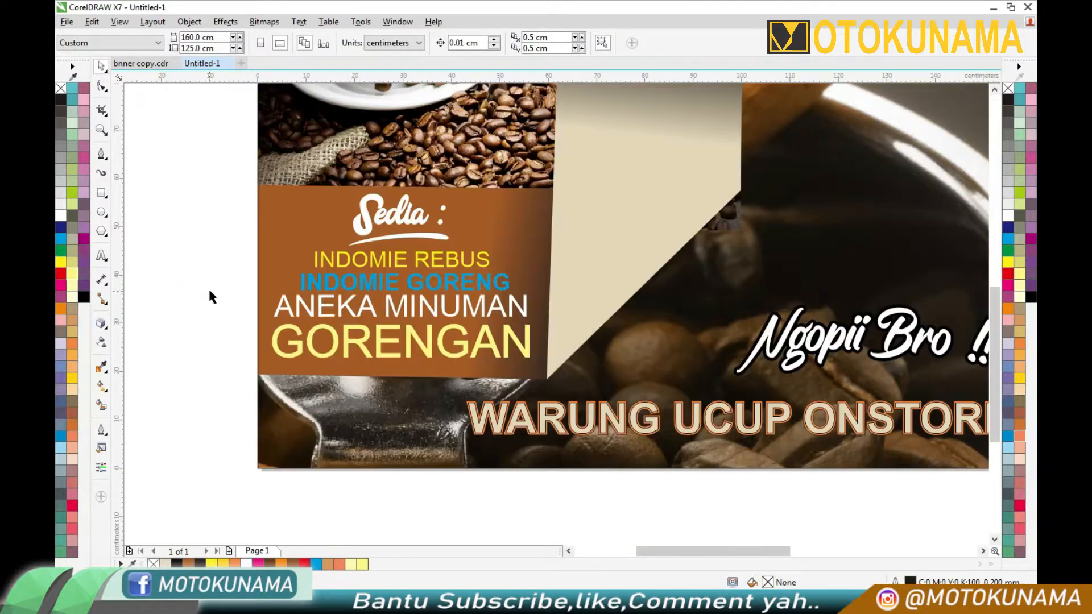
Step: Try Deep Yellow and Orange fills and an Orange outline on the grouped Sedia heading and underline
{"action": "scroll", "coordinate": [208, 288], "scroll_direction": "down", "scroll_amount": 2}
{"action": "scroll", "coordinate": [270, 253], "scroll_direction": "up", "scroll_amount": 4}
{"action": "left_click", "coordinate": [310, 278]}
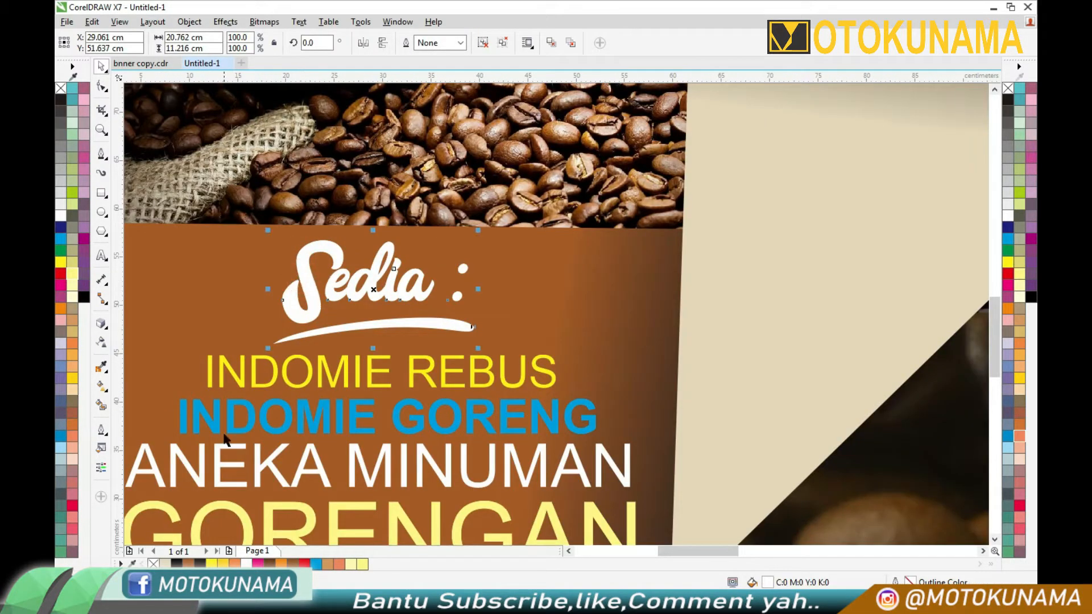
{"action": "left_click", "coordinate": [221, 564]}
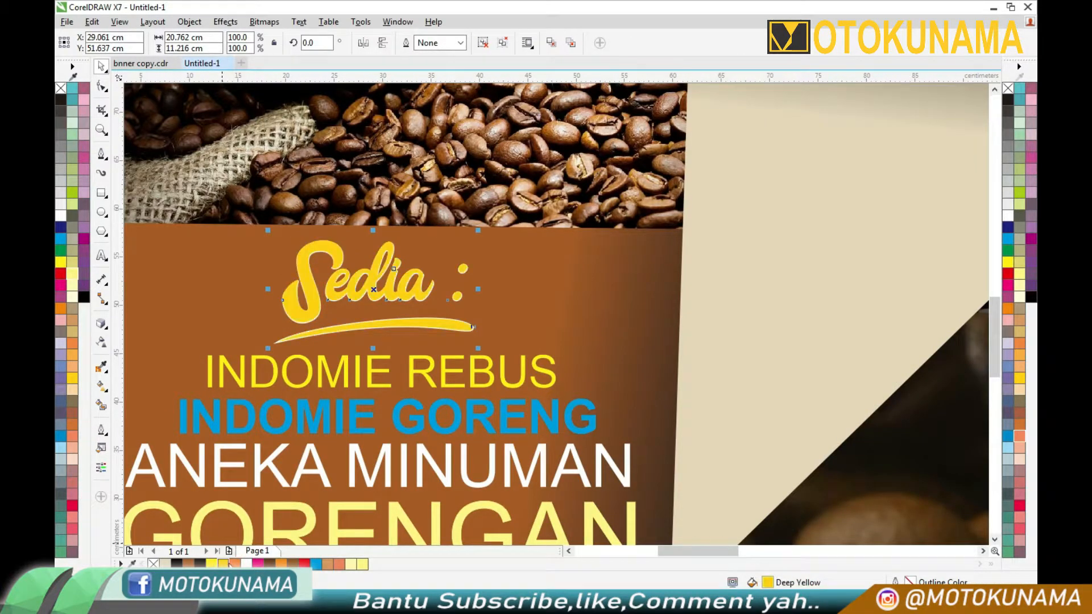
{"action": "left_click", "coordinate": [316, 564]}
{"action": "left_click", "coordinate": [281, 564]}
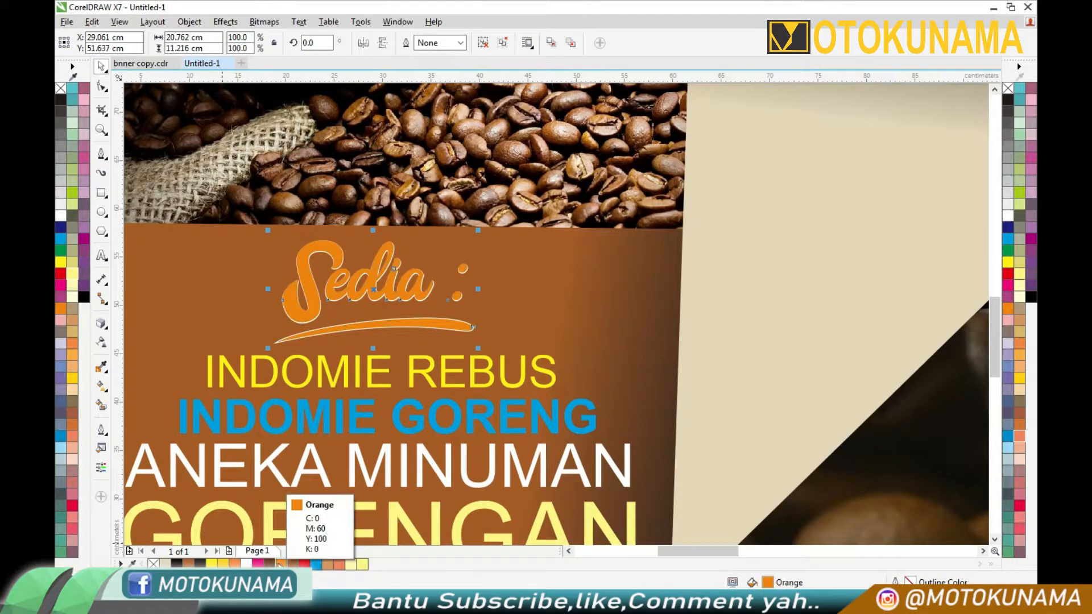
{"action": "left_click", "coordinate": [246, 563]}
{"action": "right_click", "coordinate": [281, 564]}
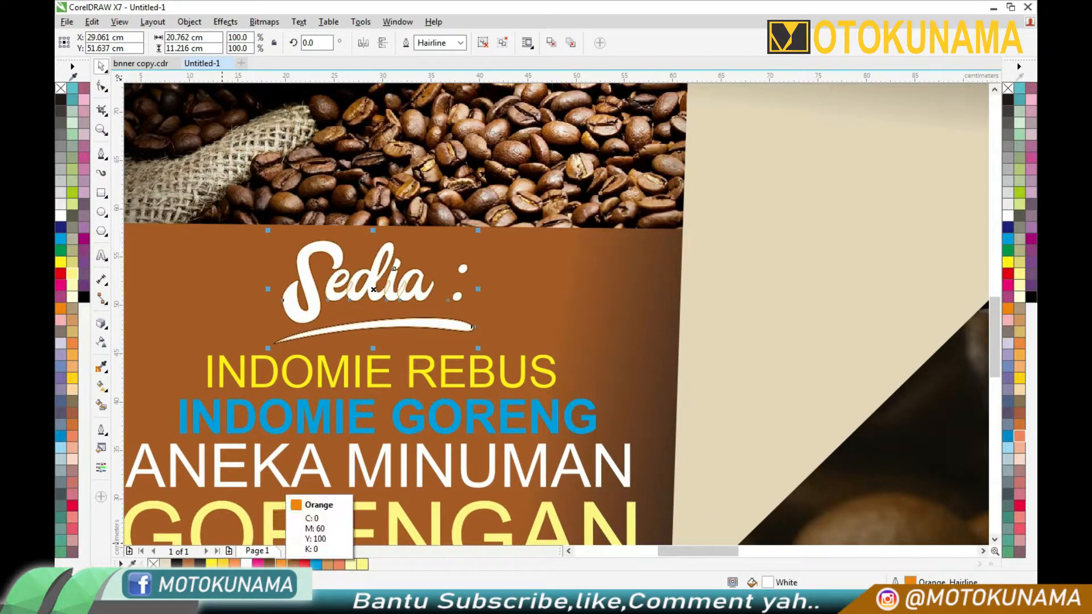
{"action": "right_click", "coordinate": [153, 564]}
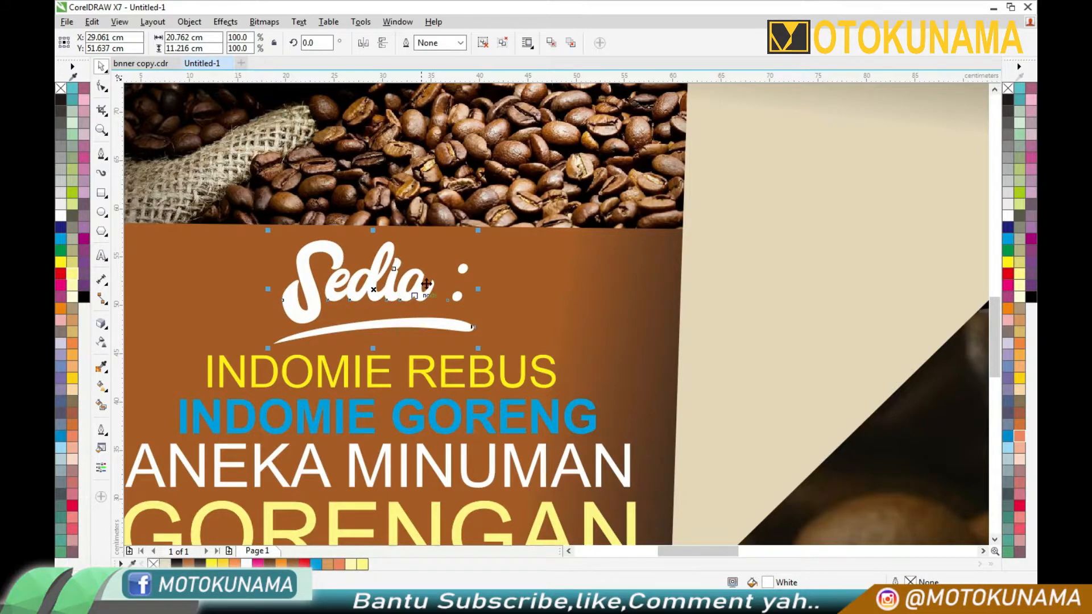
Step: Ungroup the Sedia heading from its underline swoosh and select the swoosh alone
{"action": "left_click", "coordinate": [858, 514]}
{"action": "left_click", "coordinate": [457, 324]}
{"action": "left_click", "coordinate": [488, 43]}
{"action": "left_click", "coordinate": [520, 278]}
{"action": "left_click", "coordinate": [464, 324]}
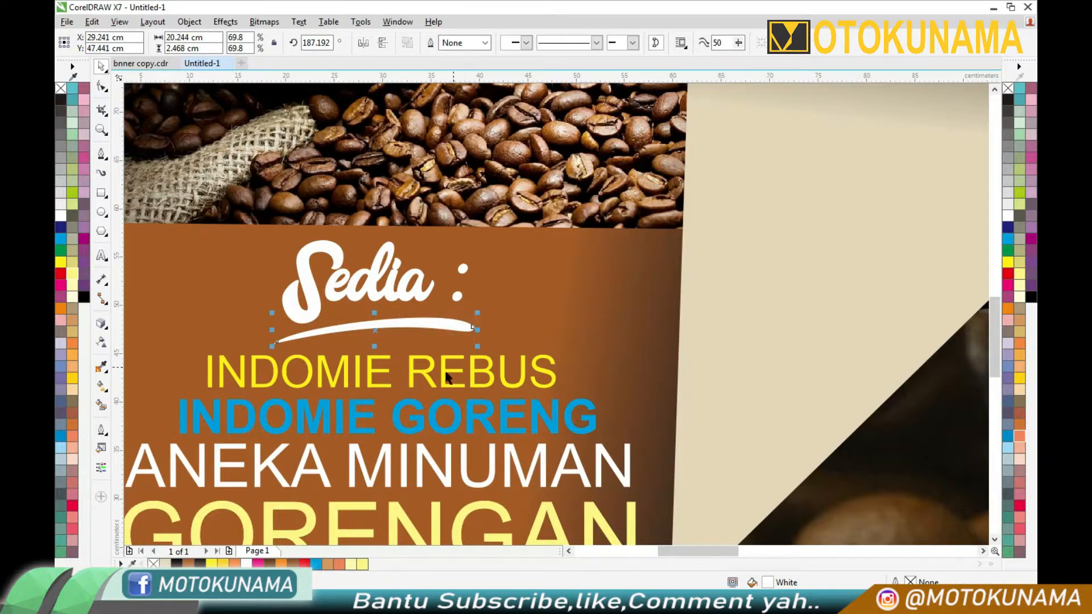
Step: Fill the swoosh under the Sedia heading with pale green, C20 M0 Y40 K20
{"action": "left_click", "coordinate": [222, 563]}
{"action": "left_click", "coordinate": [304, 564]}
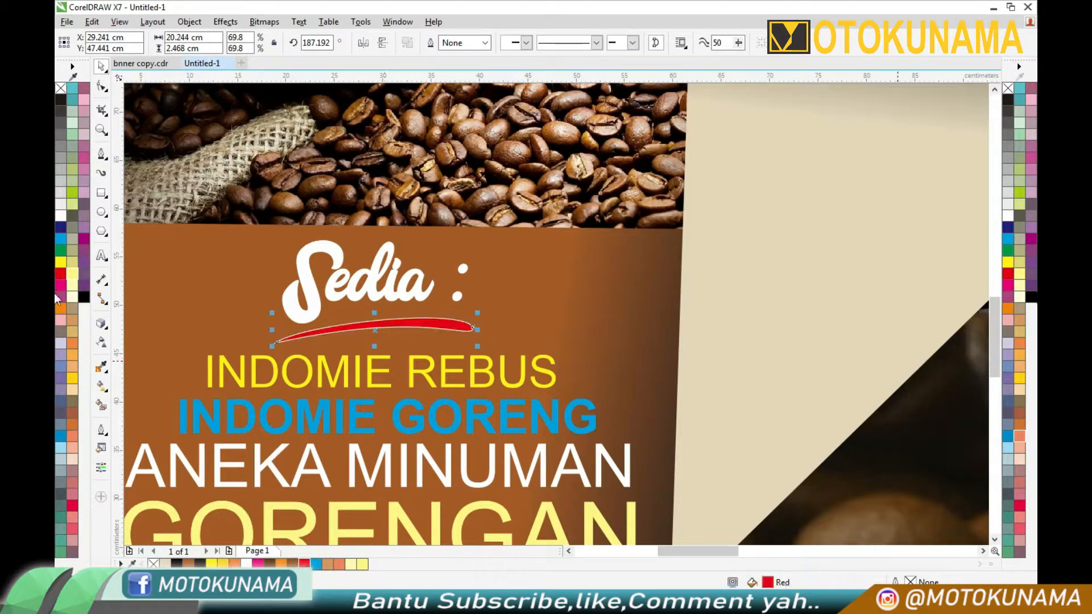
{"action": "left_click", "coordinate": [1006, 249]}
{"action": "left_click", "coordinate": [1021, 192]}
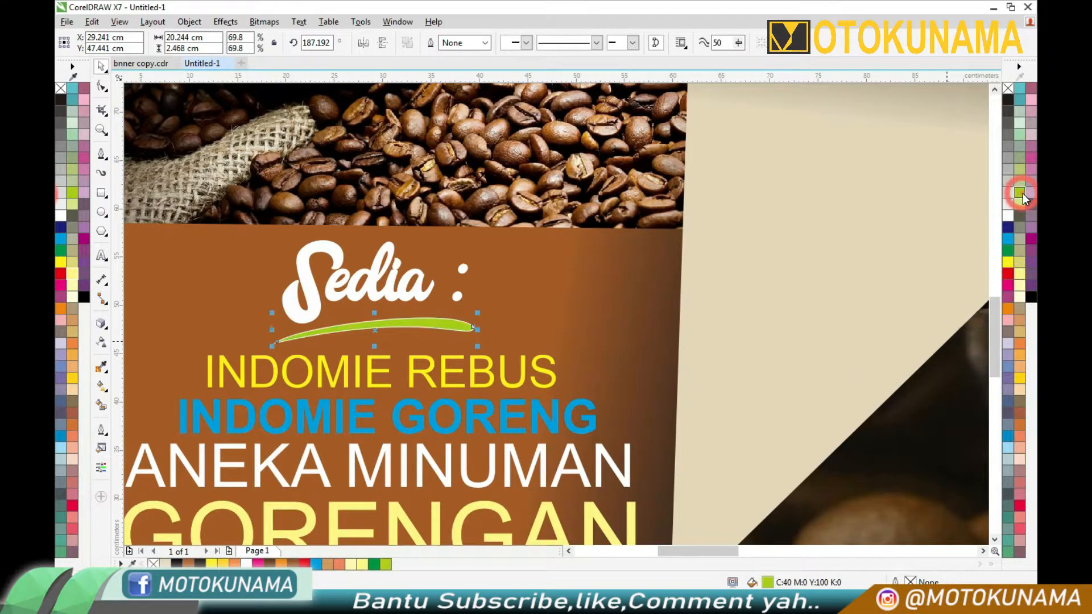
{"action": "left_click", "coordinate": [1022, 181]}
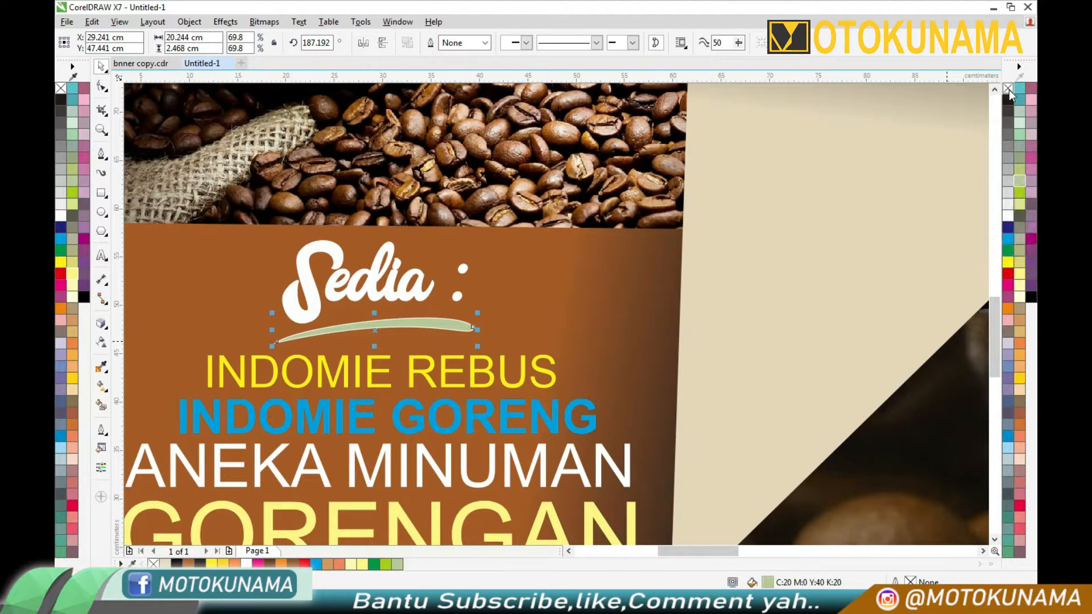
{"action": "scroll", "coordinate": [801, 219], "scroll_direction": "down", "scroll_amount": 1}
{"action": "left_click", "coordinate": [424, 276]}
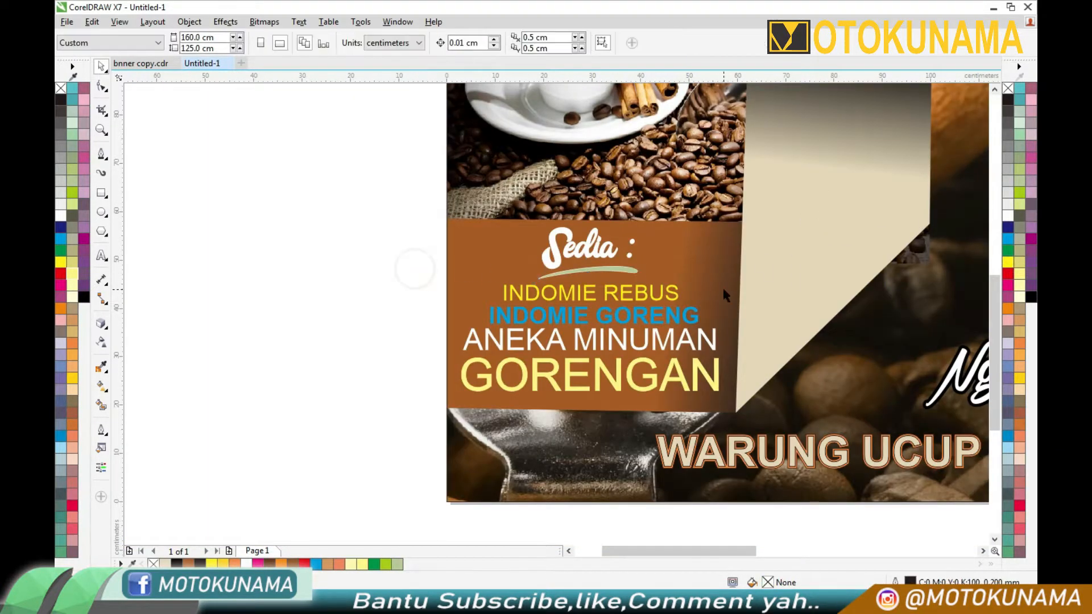
Step: Enlarge the Ngopii Bro !! slogan slightly and shift it toward the ribbon
{"action": "scroll", "coordinate": [722, 285], "scroll_direction": "down", "scroll_amount": 2}
{"action": "scroll", "coordinate": [858, 289], "scroll_direction": "up", "scroll_amount": 1}
{"action": "scroll", "coordinate": [859, 228], "scroll_direction": "up", "scroll_amount": 1}
{"action": "scroll", "coordinate": [859, 228], "scroll_direction": "down", "scroll_amount": 1}
{"action": "mouse_move", "coordinate": [767, 329]}
{"action": "left_mouse_down"}
{"action": "mouse_move", "coordinate": [764, 320]}
{"action": "mouse_move", "coordinate": [773, 338]}
{"action": "mouse_move", "coordinate": [764, 343]}
{"action": "left_mouse_up"}
{"action": "left_click", "coordinate": [990, 294]}
{"action": "left_click", "coordinate": [936, 288]}
{"action": "left_click", "coordinate": [848, 284]}
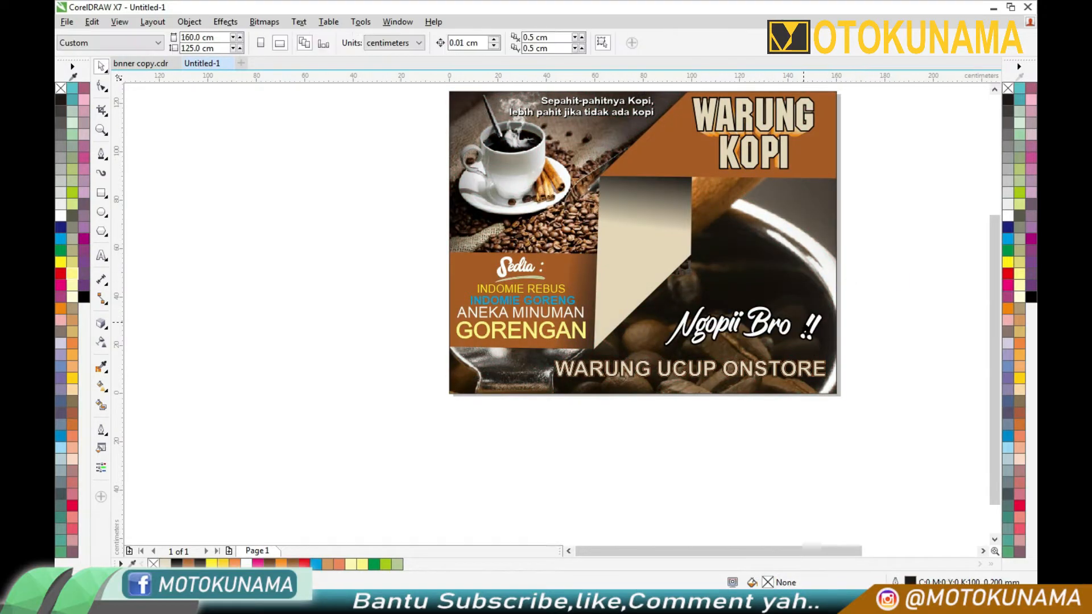
Step: Stretch the WARUNG UCUP ONSTORE text to about 136 cm wide and center it along the banner's lower edge
{"action": "left_click", "coordinate": [748, 370]}
{"action": "left_click_drag", "start_coordinate": [829, 366], "coordinate": [806, 372]}
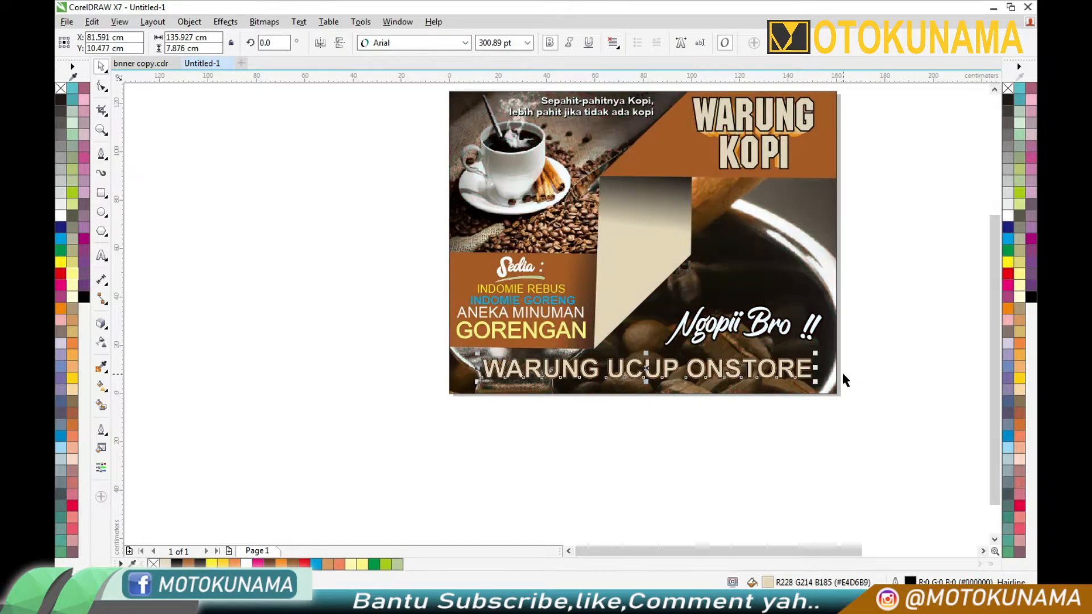
{"action": "left_click", "coordinate": [841, 370]}
{"action": "scroll", "coordinate": [873, 172], "scroll_direction": "down", "scroll_amount": 1}
{"action": "scroll", "coordinate": [874, 171], "scroll_direction": "up", "scroll_amount": 1}
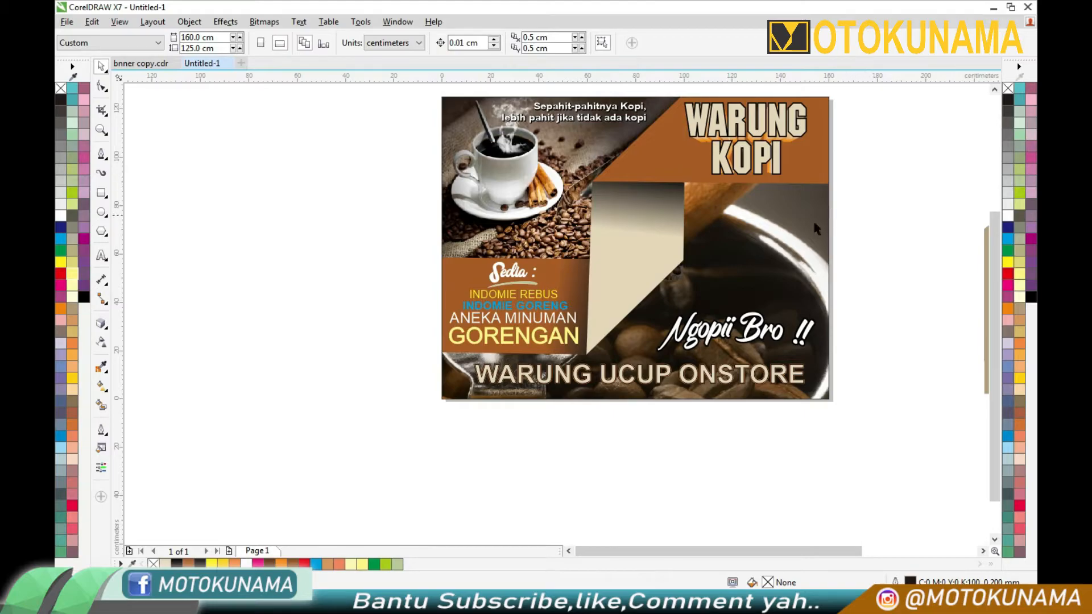
Step: Move the INDOMIE REBUS line onto the dark coffee photo just above the Ngopii Bro !! slogan
{"action": "scroll", "coordinate": [870, 235], "scroll_direction": "down", "scroll_amount": 1}
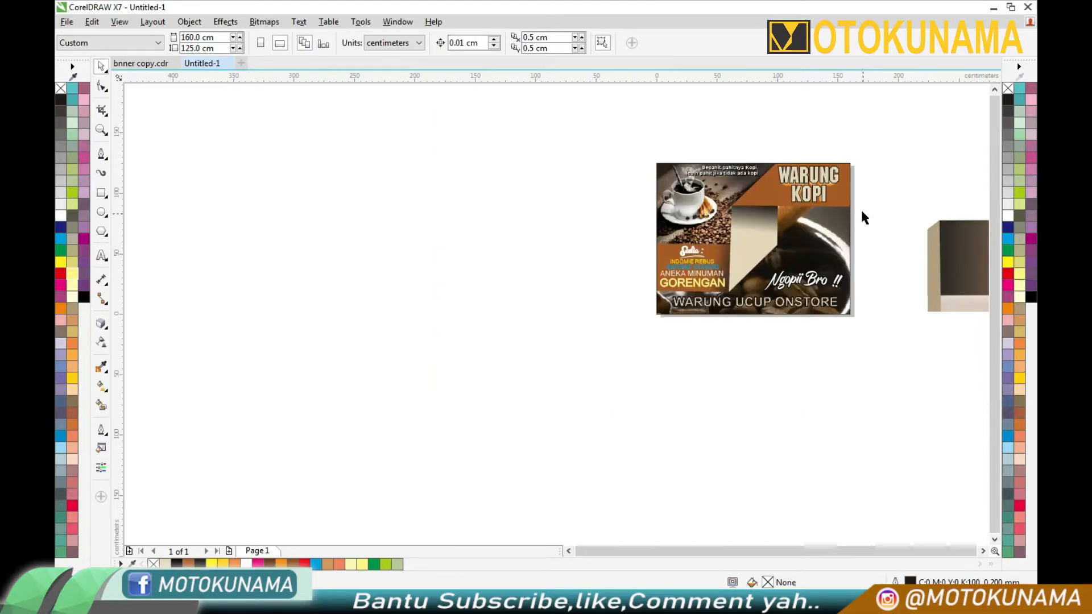
{"action": "scroll", "coordinate": [855, 158], "scroll_direction": "up", "scroll_amount": 1}
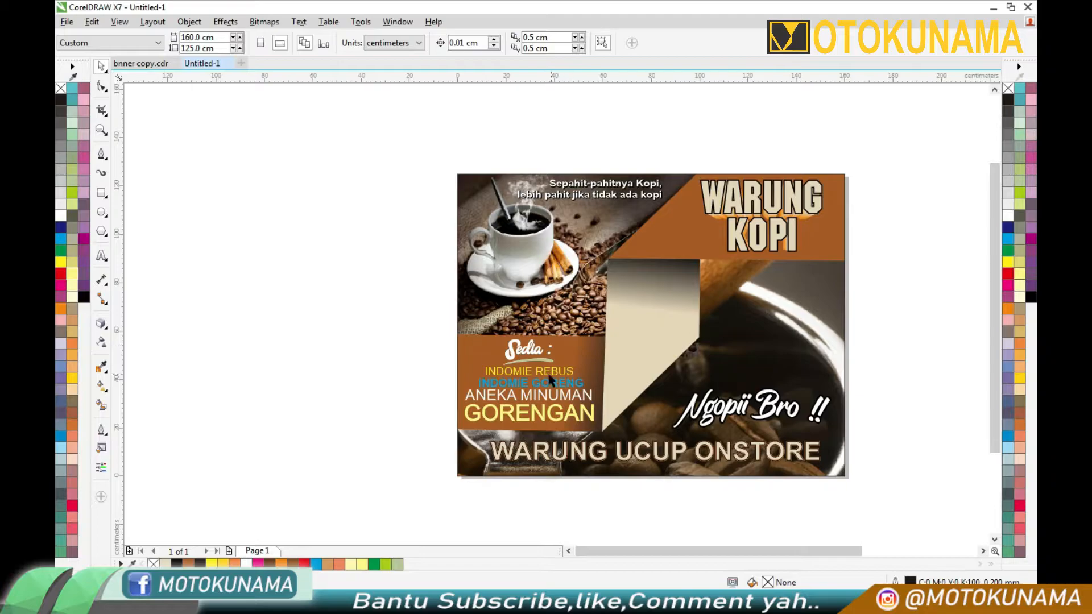
{"action": "scroll", "coordinate": [544, 422], "scroll_direction": "up", "scroll_amount": 1}
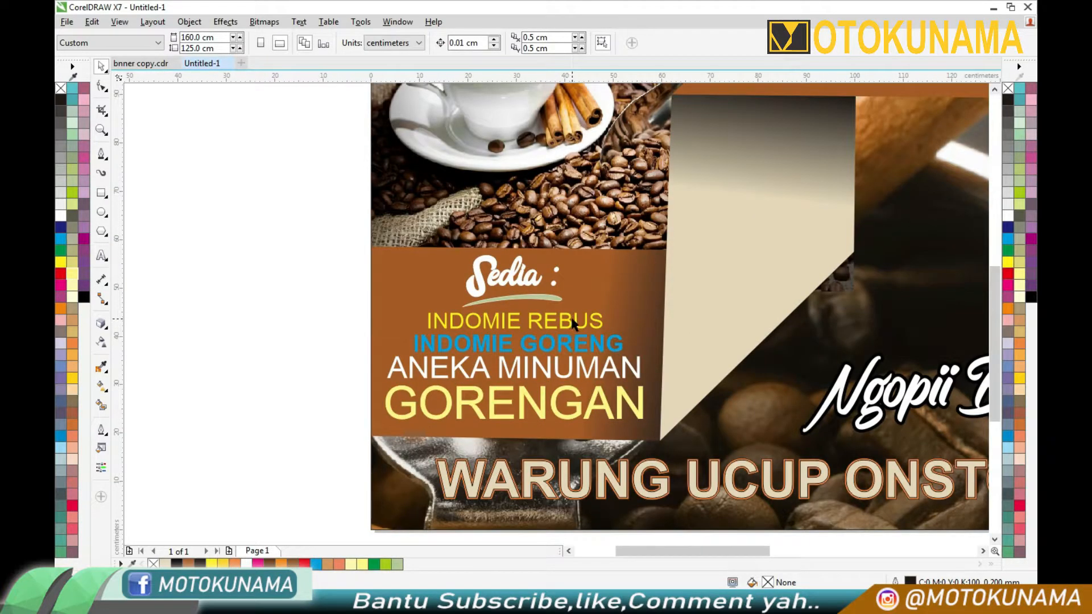
{"action": "scroll", "coordinate": [573, 322], "scroll_direction": "down", "scroll_amount": 1}
{"action": "left_click_drag", "start_coordinate": [571, 315], "coordinate": [802, 313]}
{"action": "left_click", "coordinate": [872, 293]}
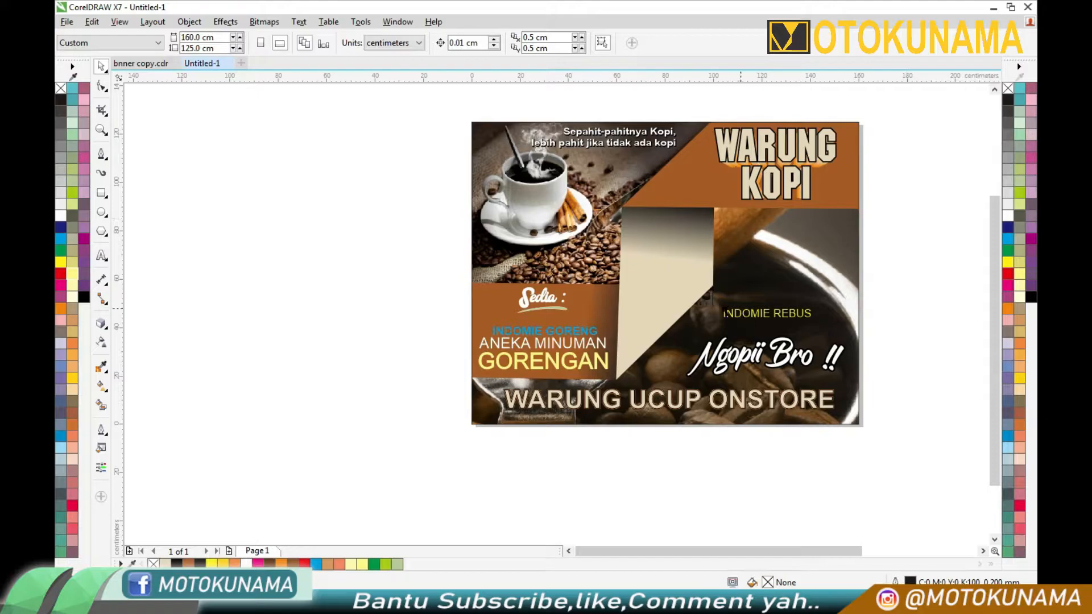
Step: Move the Sedia heading and its underline swoosh onto the dark coffee photo below the WARUNG KOPI title
{"action": "left_click_drag", "start_coordinate": [543, 299], "coordinate": [810, 229]}
{"action": "left_click", "coordinate": [891, 237]}
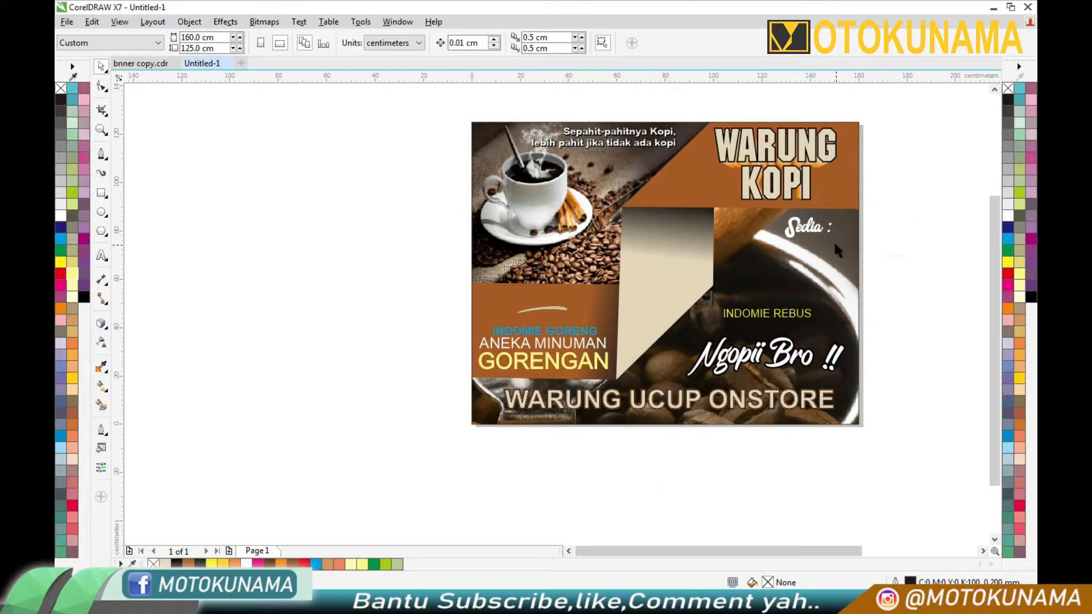
{"action": "left_click_drag", "start_coordinate": [565, 310], "coordinate": [824, 238]}
{"action": "scroll", "coordinate": [836, 226], "scroll_direction": "up", "scroll_amount": 3}
{"action": "scroll", "coordinate": [788, 252], "scroll_direction": "down", "scroll_amount": 2}
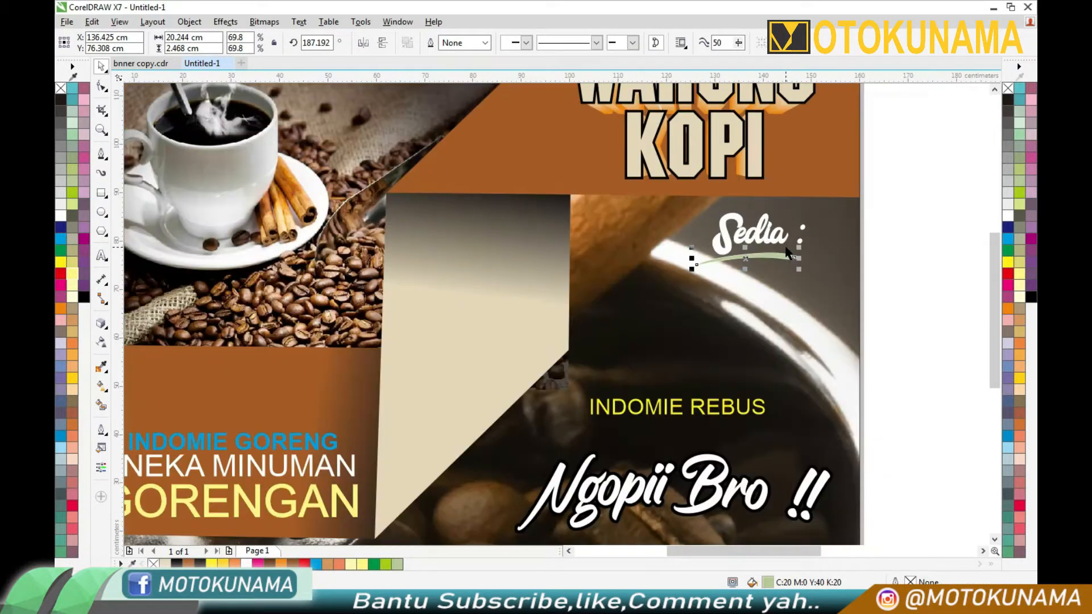
{"action": "left_click", "coordinate": [773, 246]}
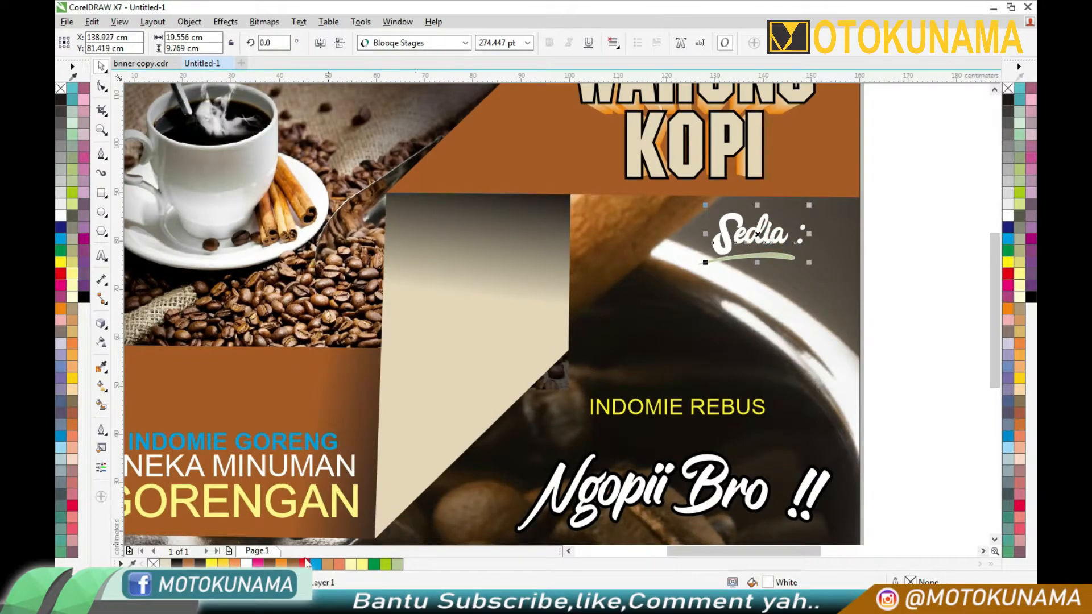
Step: Recolor the Sedia heading and its underline swoosh Orange
{"action": "left_click", "coordinate": [280, 563]}
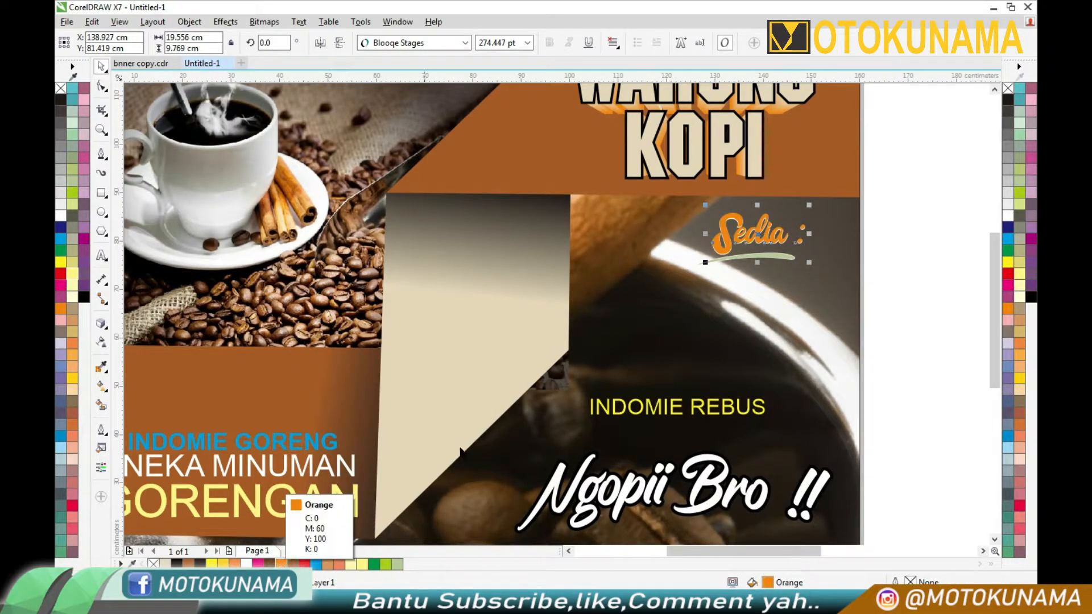
{"action": "left_click", "coordinate": [915, 278]}
{"action": "left_click", "coordinate": [788, 256]}
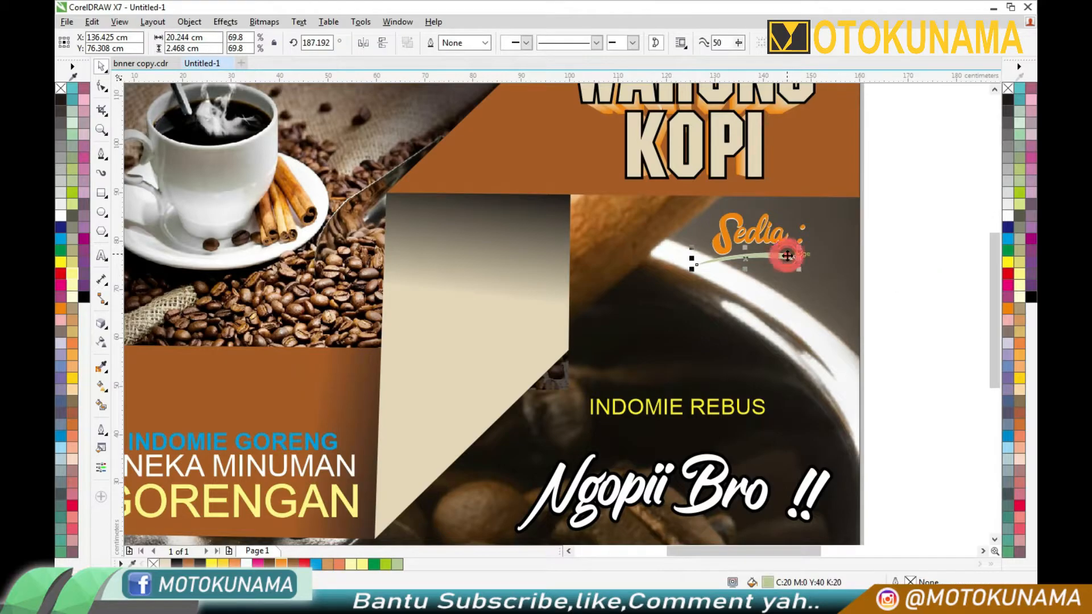
{"action": "right_click", "coordinate": [281, 563]}
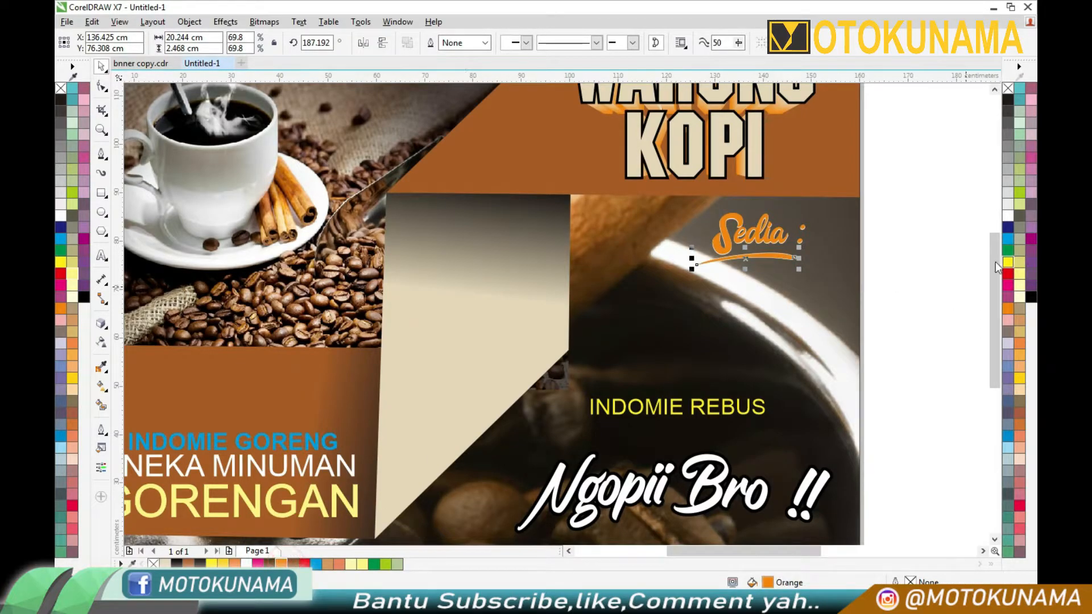
Step: Shift the Sedia heading together with its underline swoosh closer to the banner's right edge
{"action": "left_click", "coordinate": [935, 229]}
{"action": "left_click_drag", "start_coordinate": [922, 206], "coordinate": [689, 269]}
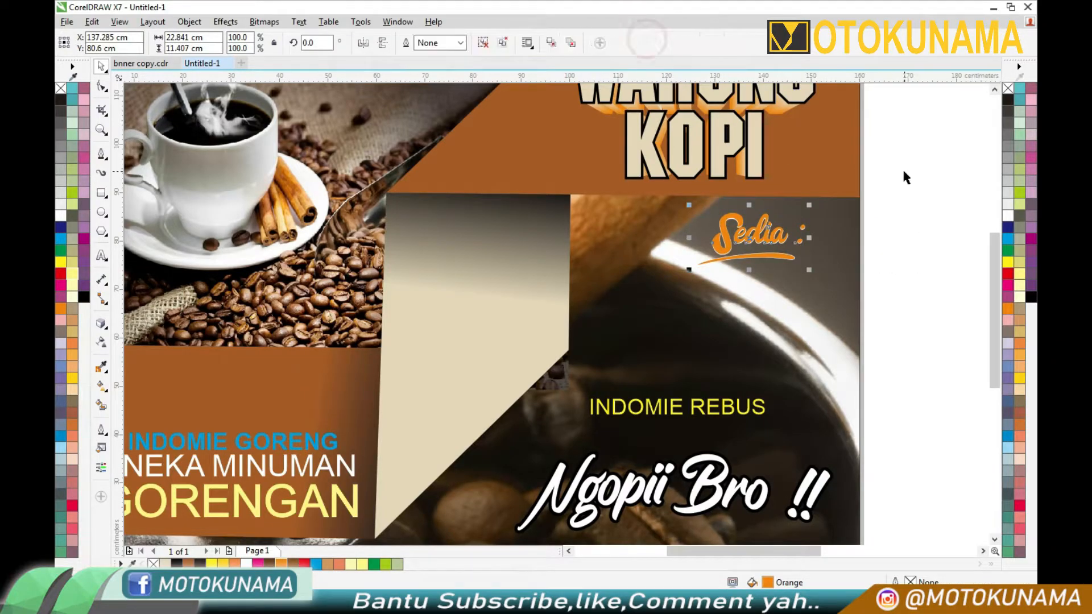
{"action": "left_click", "coordinate": [936, 156]}
{"action": "left_click_drag", "start_coordinate": [768, 241], "coordinate": [803, 247]}
{"action": "left_click", "coordinate": [865, 233]}
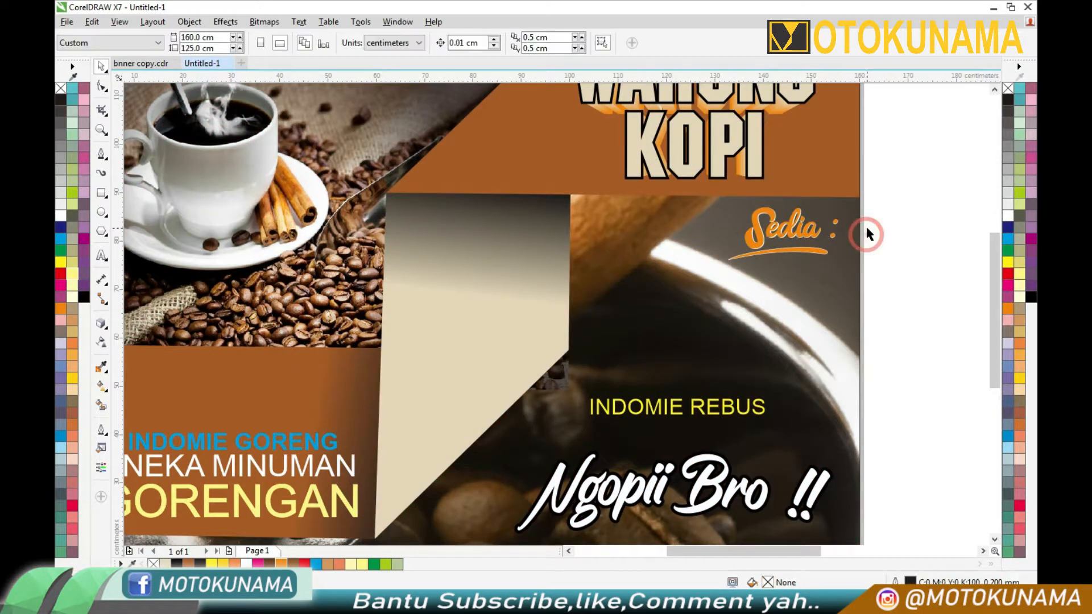
Step: Move the INDOMIE REBUS line directly below the Sedia swoosh and fill it with Autumn Orange
{"action": "scroll", "coordinate": [865, 227], "scroll_direction": "down", "scroll_amount": 3}
{"action": "scroll", "coordinate": [840, 303], "scroll_direction": "up", "scroll_amount": 3}
{"action": "left_click_drag", "start_coordinate": [759, 339], "coordinate": [817, 206]}
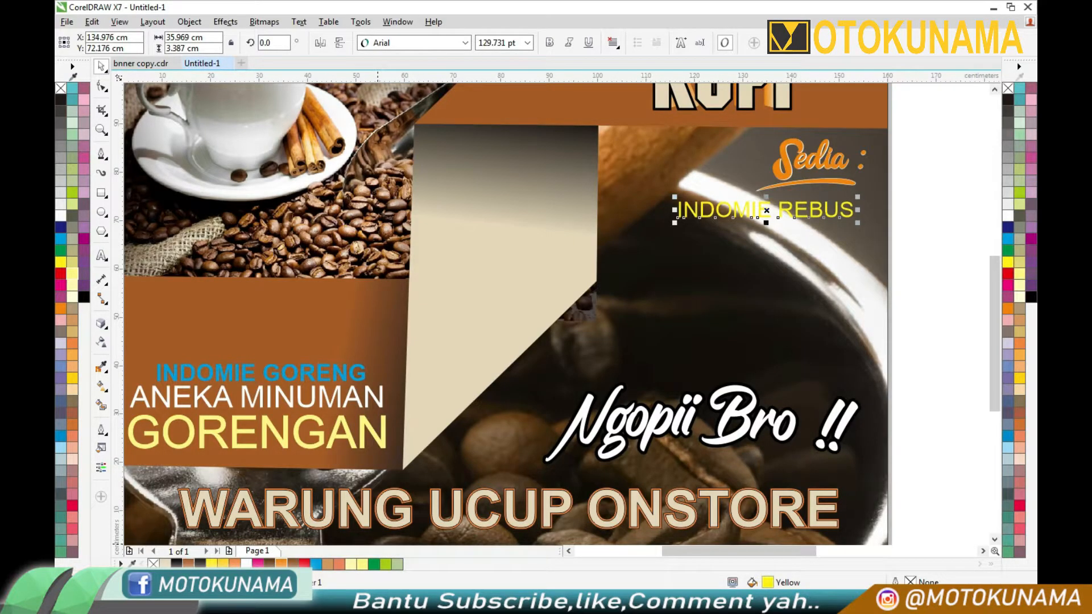
{"action": "left_click", "coordinate": [188, 563]}
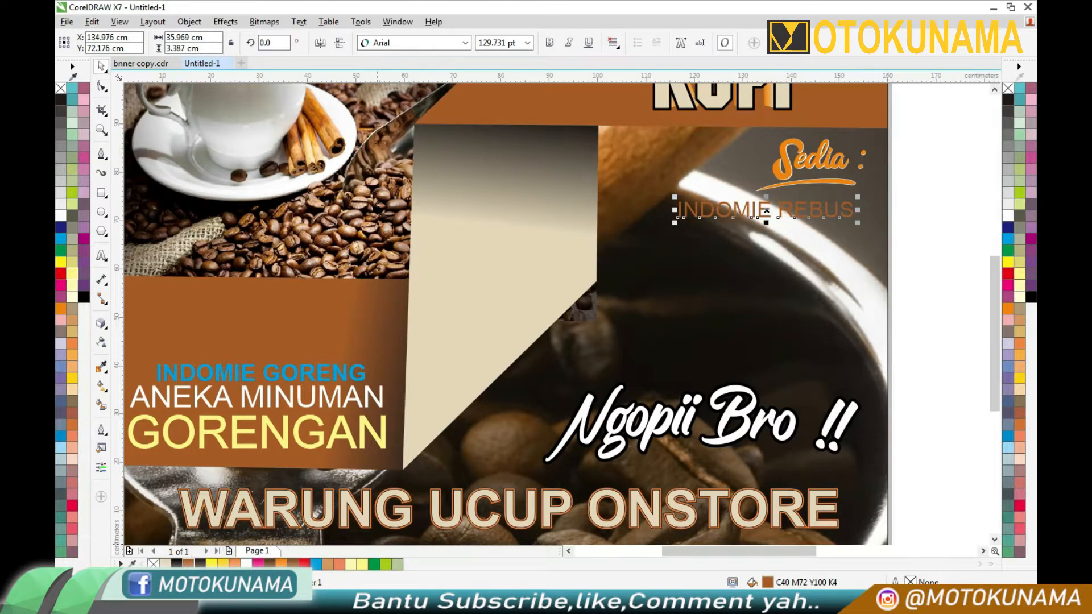
{"action": "left_click", "coordinate": [234, 564]}
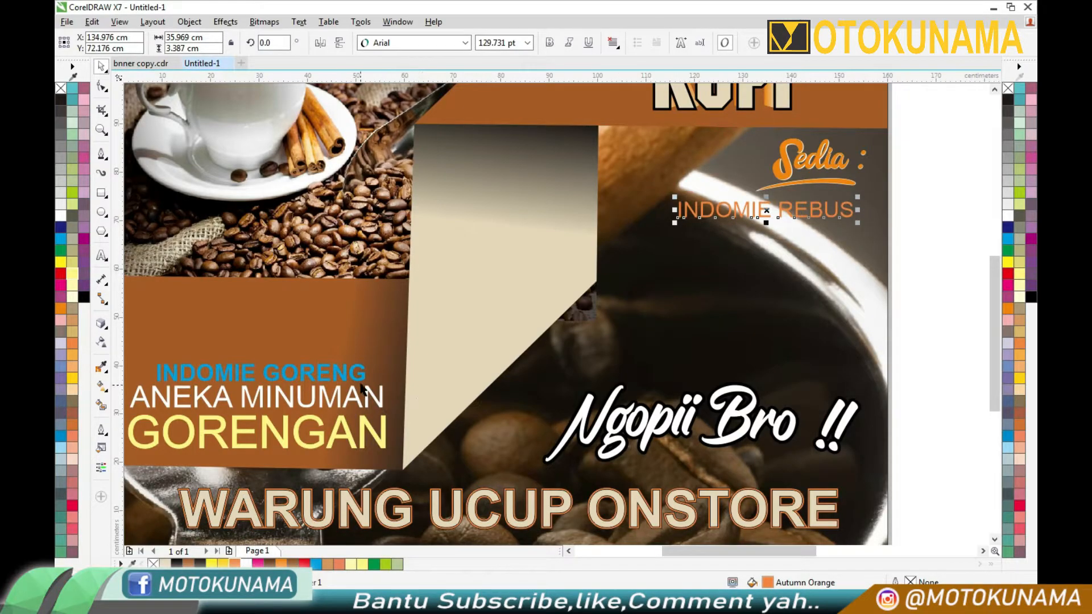
Step: Stack INDOMIE GORENG beneath INDOMIE REBUS and place ANEKA MINUMAN under it with a green fill
{"action": "left_click_drag", "start_coordinate": [361, 378], "coordinate": [851, 243]}
{"action": "left_click", "coordinate": [922, 265]}
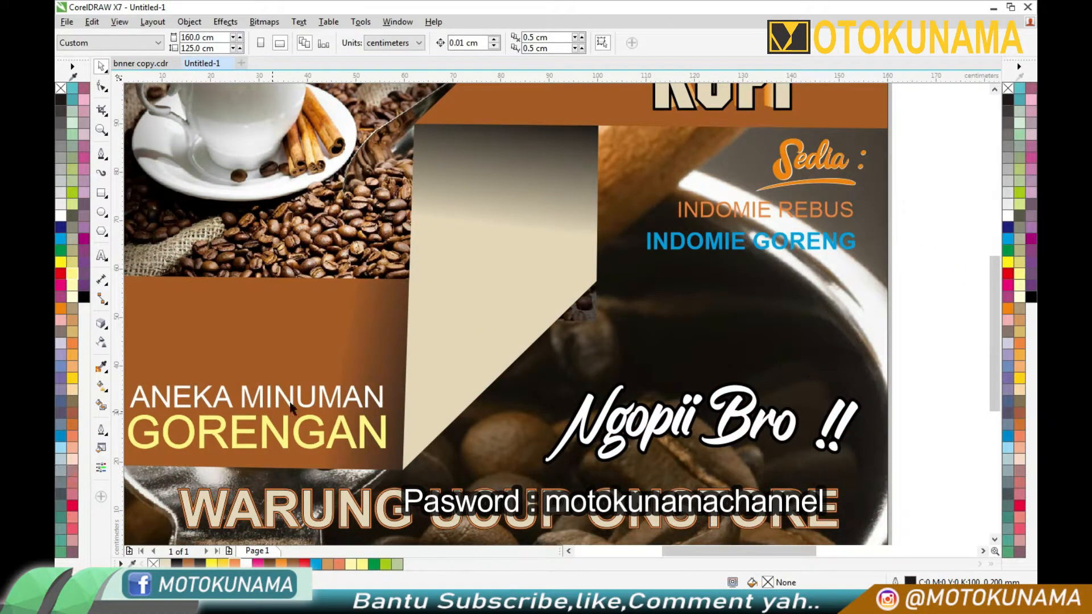
{"action": "left_click_drag", "start_coordinate": [328, 403], "coordinate": [802, 282]}
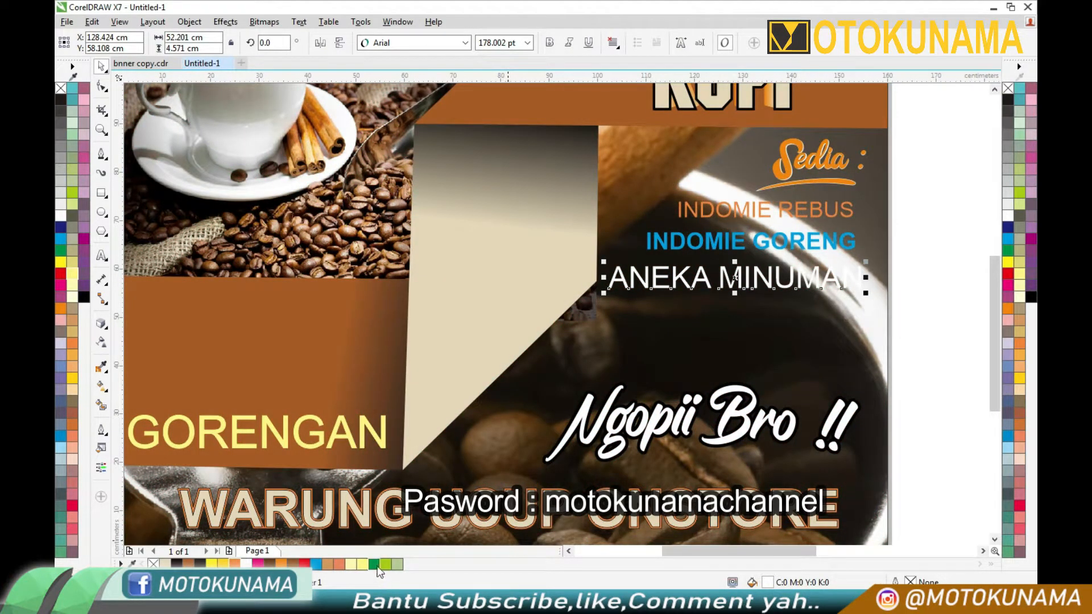
{"action": "left_click", "coordinate": [376, 565]}
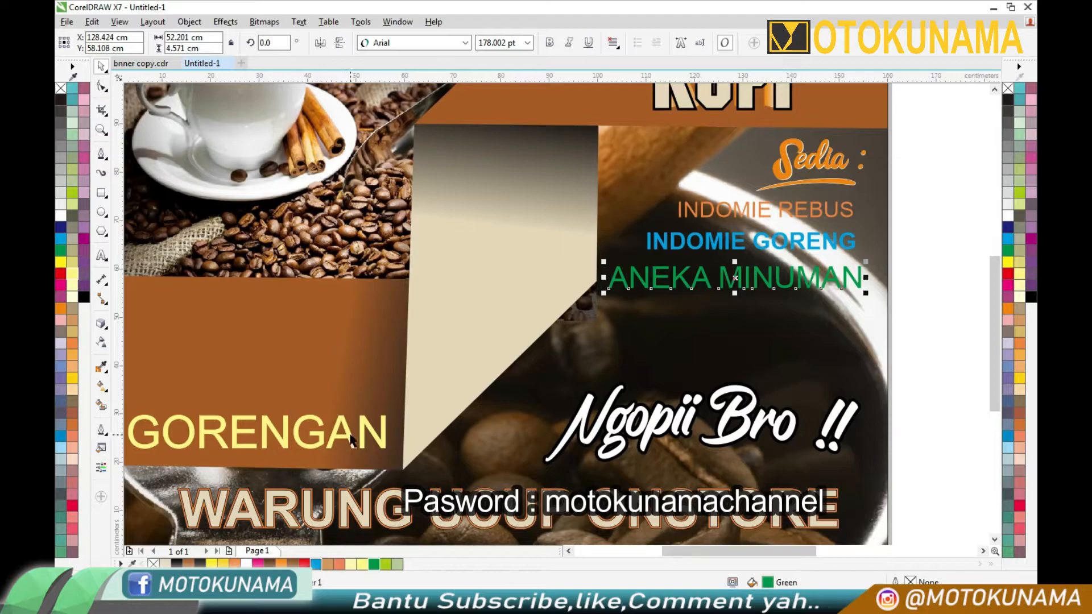
Step: Move the GORENGAN line below ANEKA MINUMAN to complete the menu list on the dark coffee photo
{"action": "left_click_drag", "start_coordinate": [351, 439], "coordinate": [823, 331]}
{"action": "scroll", "coordinate": [819, 331], "scroll_direction": "down", "scroll_amount": 2}
{"action": "left_click", "coordinate": [864, 353]}
Step: Try the Ngopii Bro !! slogan on the brown ribbon band, and return it above the WARUNG UCUP ONSTORE text
{"action": "left_click_drag", "start_coordinate": [800, 376], "coordinate": [622, 352]}
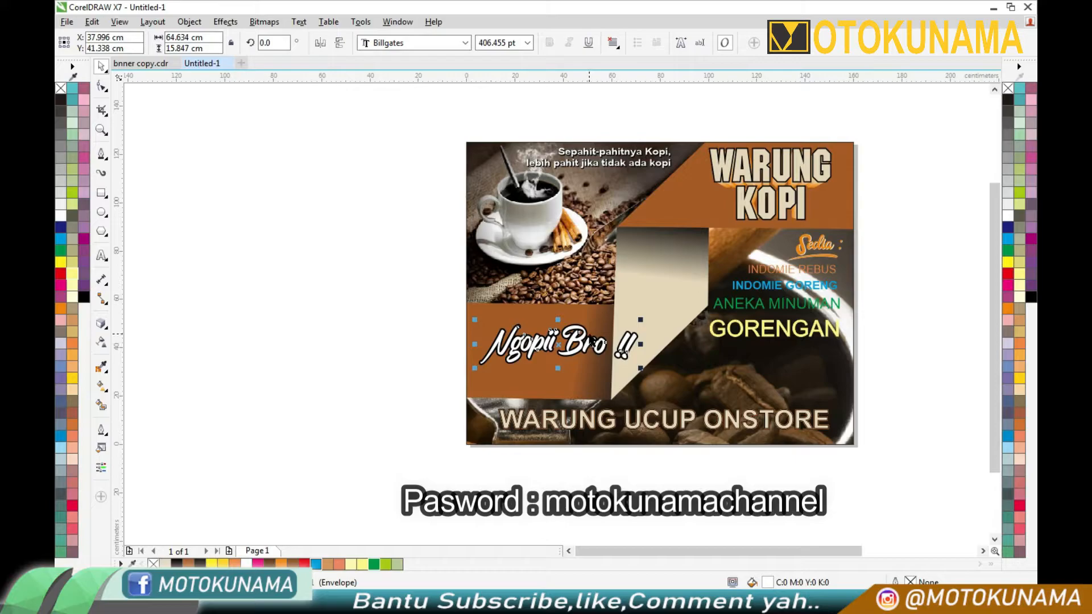
{"action": "scroll", "coordinate": [622, 351], "scroll_direction": "up", "scroll_amount": 2}
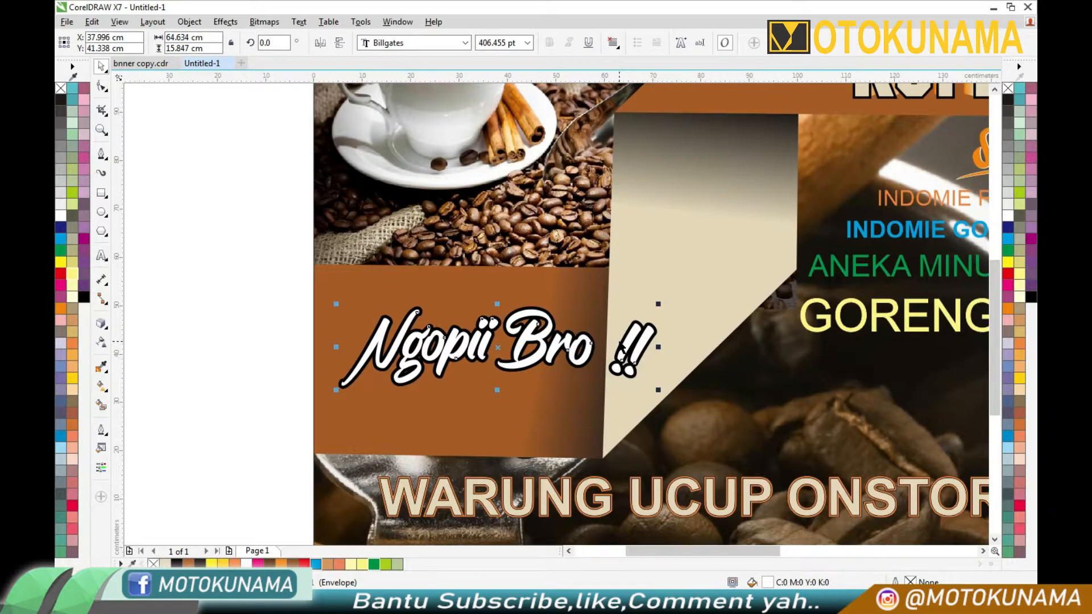
{"action": "scroll", "coordinate": [623, 352], "scroll_direction": "down", "scroll_amount": 2}
{"action": "key", "text": "Escape"}
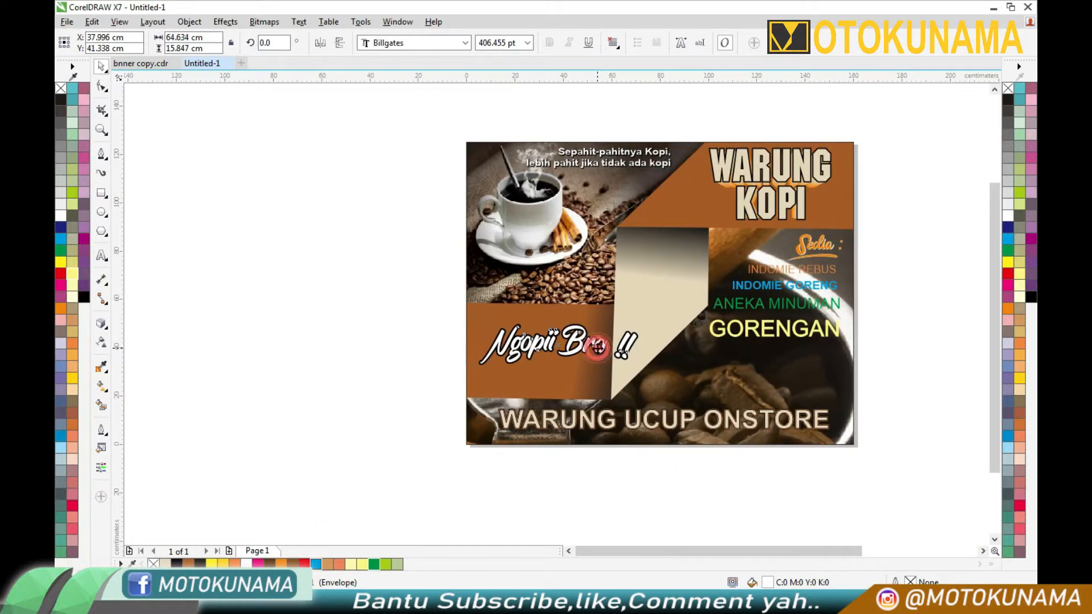
{"action": "left_click_drag", "start_coordinate": [597, 347], "coordinate": [789, 390]}
{"action": "left_click", "coordinate": [906, 386]}
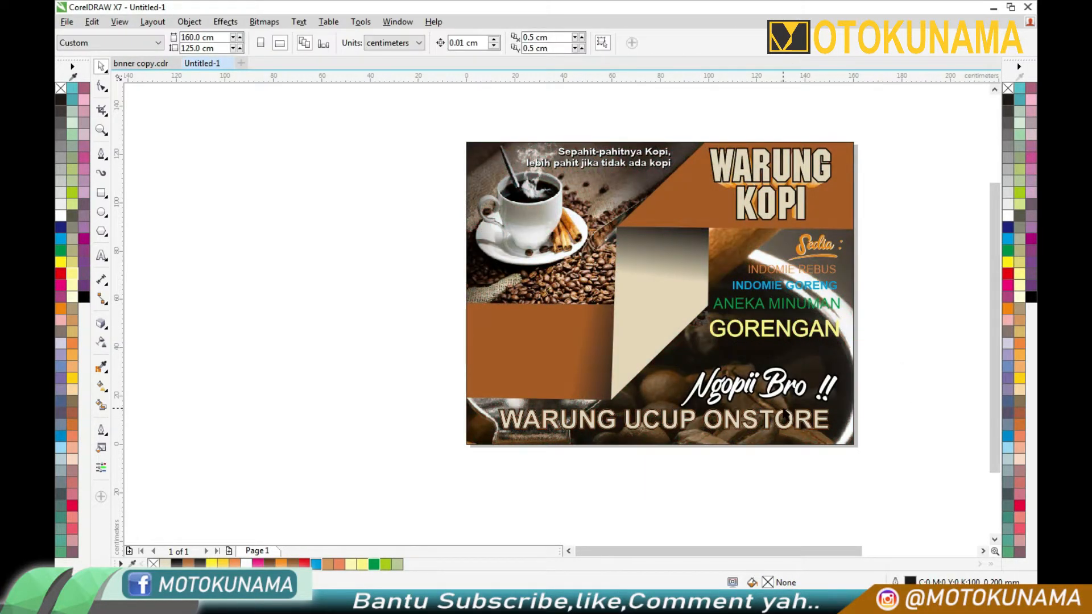
Step: Shrink the Ngopii Bro !! slogan to about 42 cm wide and place it above the right end of WARUNG UCUP ONSTORE
{"action": "scroll", "coordinate": [785, 415], "scroll_direction": "up", "scroll_amount": 1}
{"action": "left_click", "coordinate": [784, 369]}
{"action": "left_click_drag", "start_coordinate": [896, 321], "coordinate": [787, 348]}
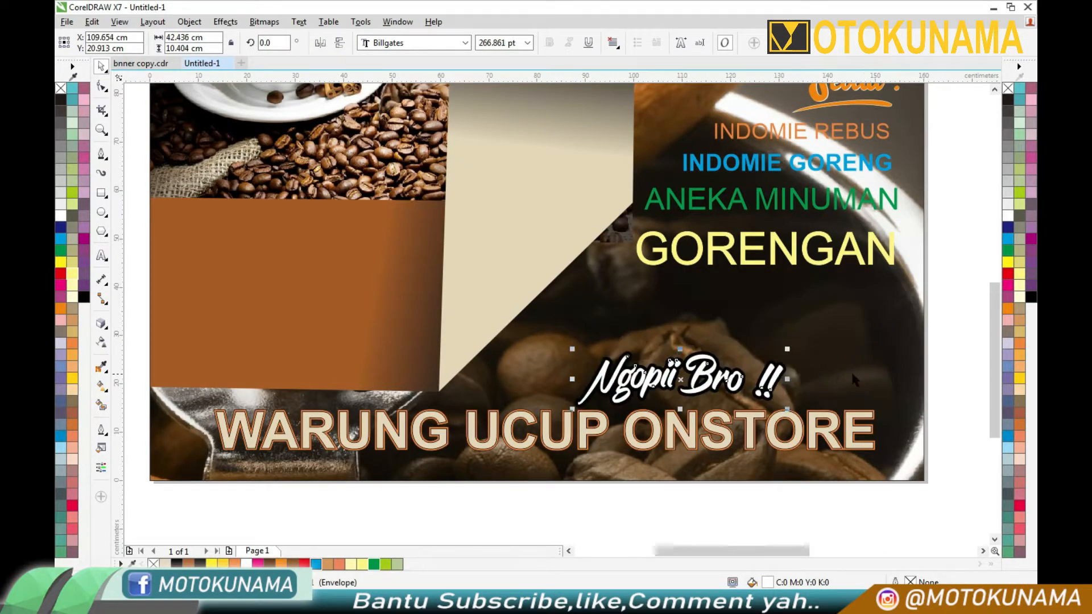
{"action": "left_click", "coordinate": [926, 376]}
{"action": "left_click_drag", "start_coordinate": [727, 382], "coordinate": [830, 382]}
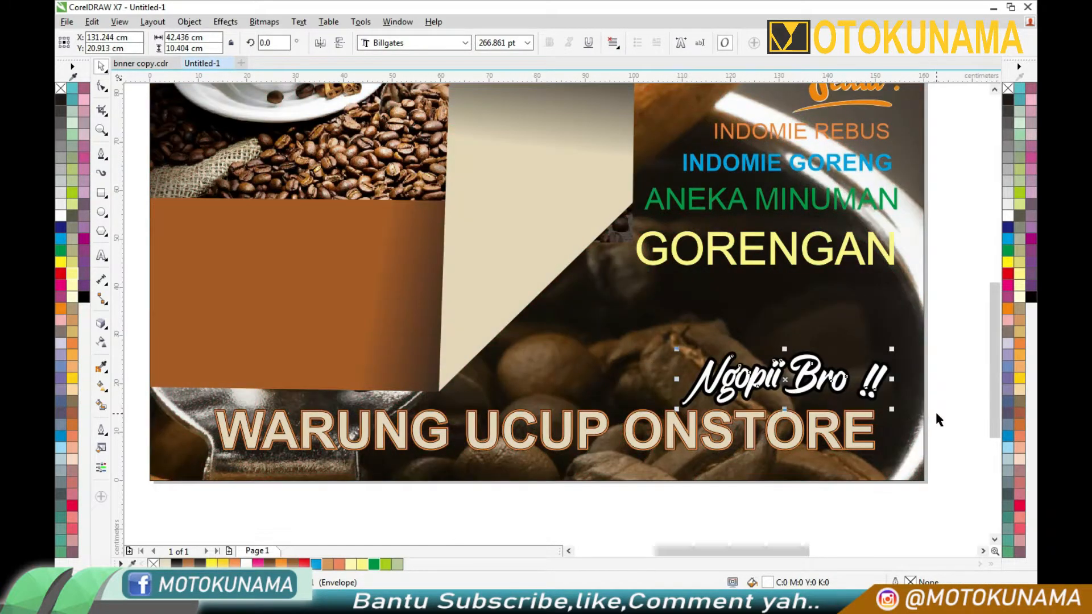
{"action": "scroll", "coordinate": [935, 411], "scroll_direction": "down", "scroll_amount": 2}
{"action": "scroll", "coordinate": [928, 406], "scroll_direction": "up", "scroll_amount": 2}
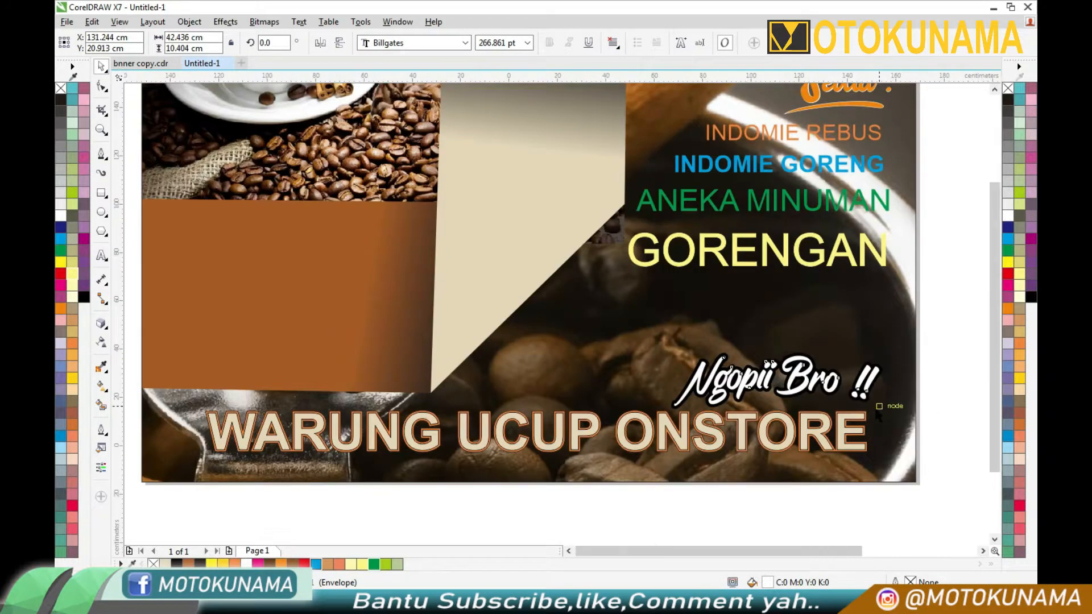
{"action": "scroll", "coordinate": [879, 417], "scroll_direction": "down", "scroll_amount": 2}
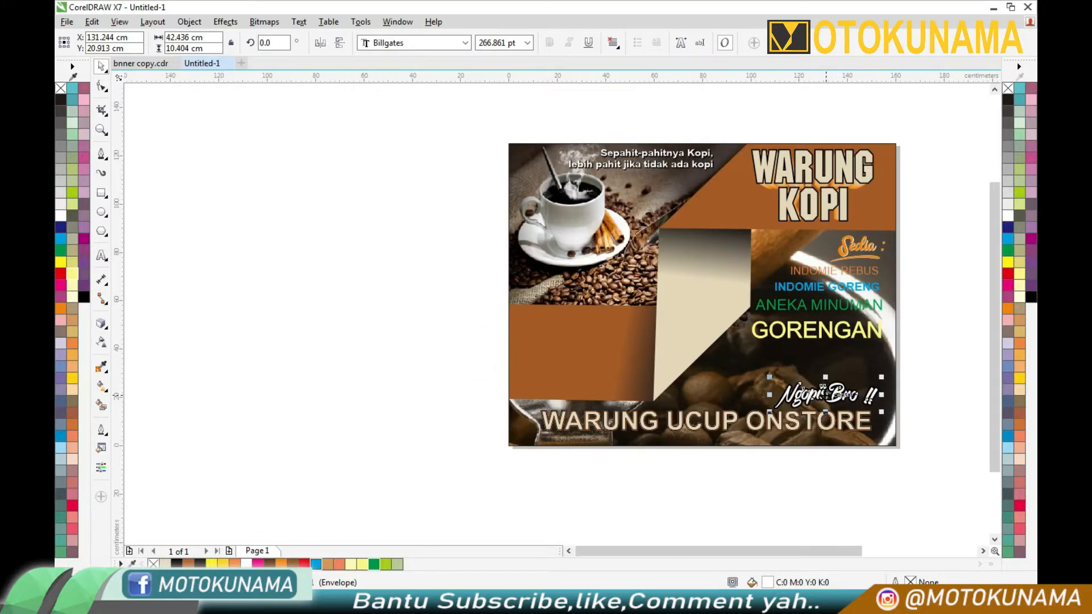
{"action": "scroll", "coordinate": [823, 388], "scroll_direction": "up", "scroll_amount": 2}
{"action": "scroll", "coordinate": [827, 394], "scroll_direction": "down", "scroll_amount": 2}
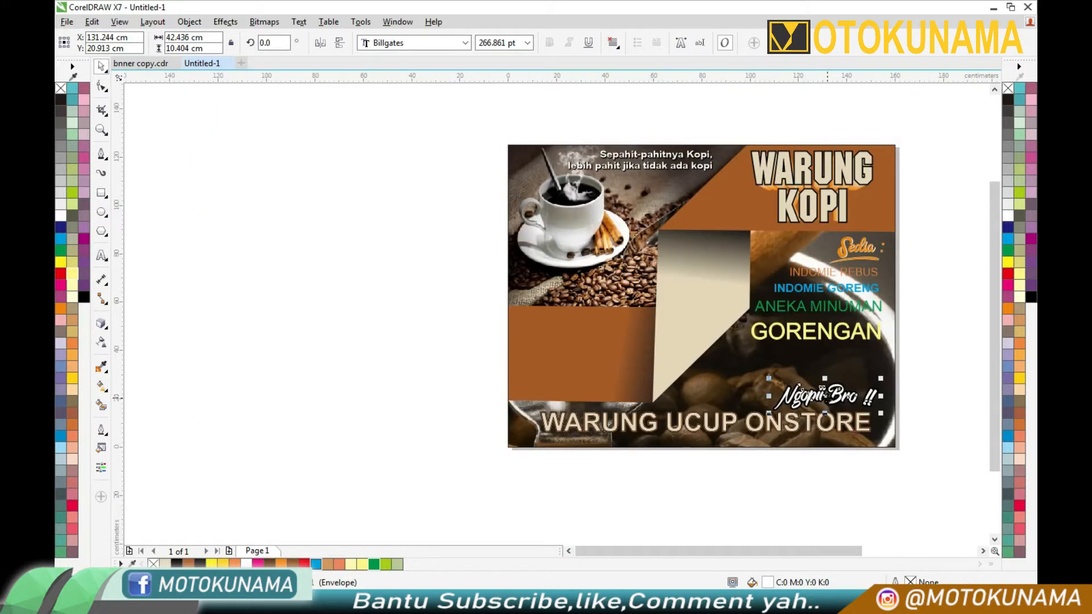
Step: Move the Ngopii Bro !! slogan onto the coffee beans below the cup in the cup photo
{"action": "left_click_drag", "start_coordinate": [830, 395], "coordinate": [591, 282]}
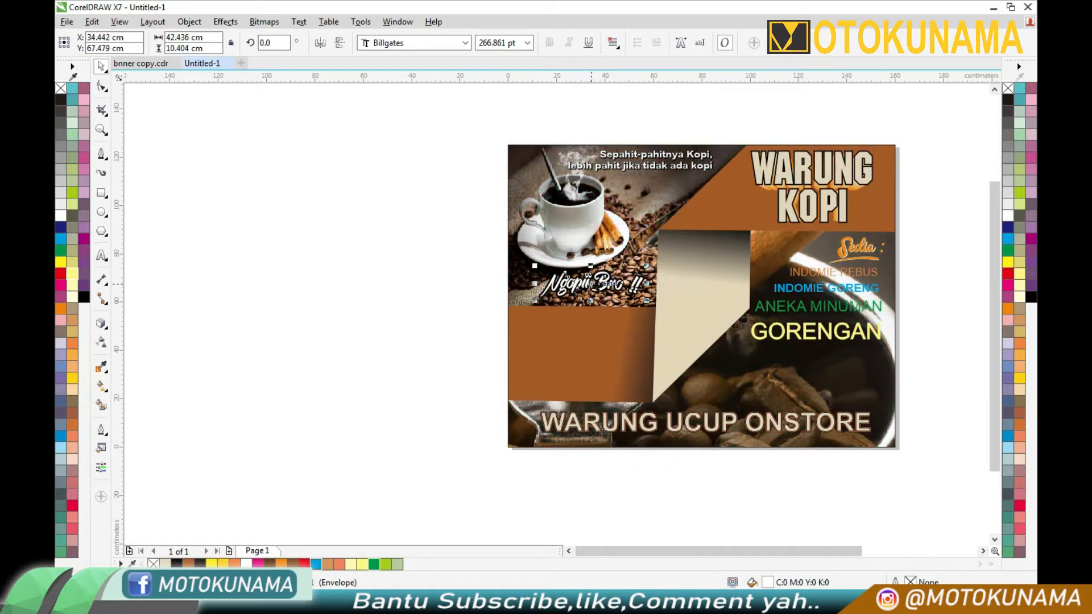
{"action": "scroll", "coordinate": [534, 284], "scroll_direction": "up", "scroll_amount": 3}
{"action": "scroll", "coordinate": [534, 284], "scroll_direction": "down", "scroll_amount": 3}
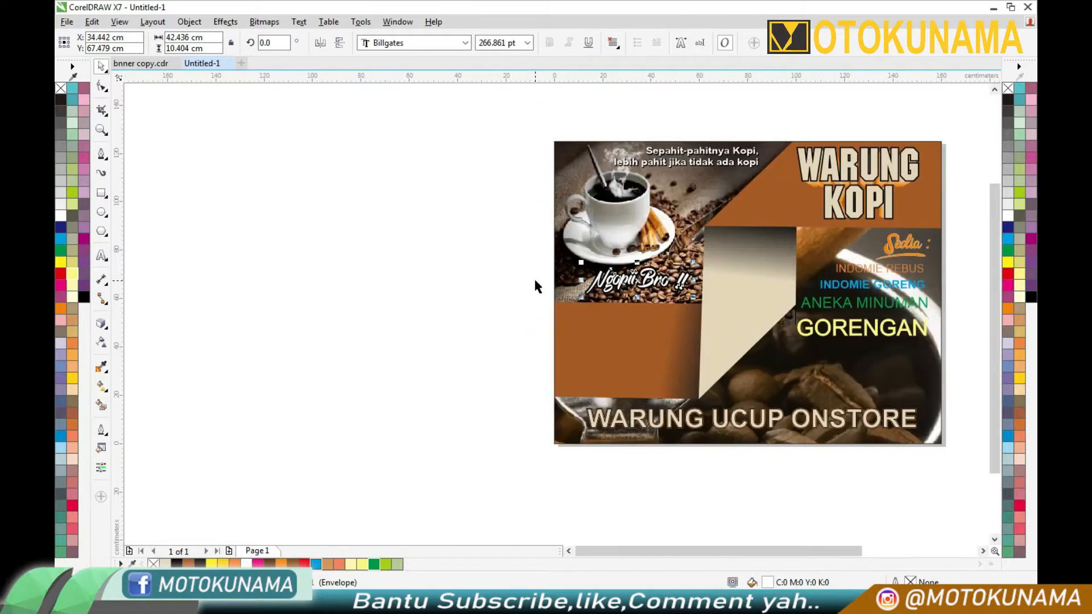
{"action": "left_click", "coordinate": [521, 248]}
Step: Enlarge the Ngopii Bro !! slogan to about 47 cm wide and position it near the cup photo's lower edge
{"action": "scroll", "coordinate": [679, 284], "scroll_direction": "up", "scroll_amount": 2}
{"action": "left_click_drag", "start_coordinate": [647, 281], "coordinate": [641, 255]}
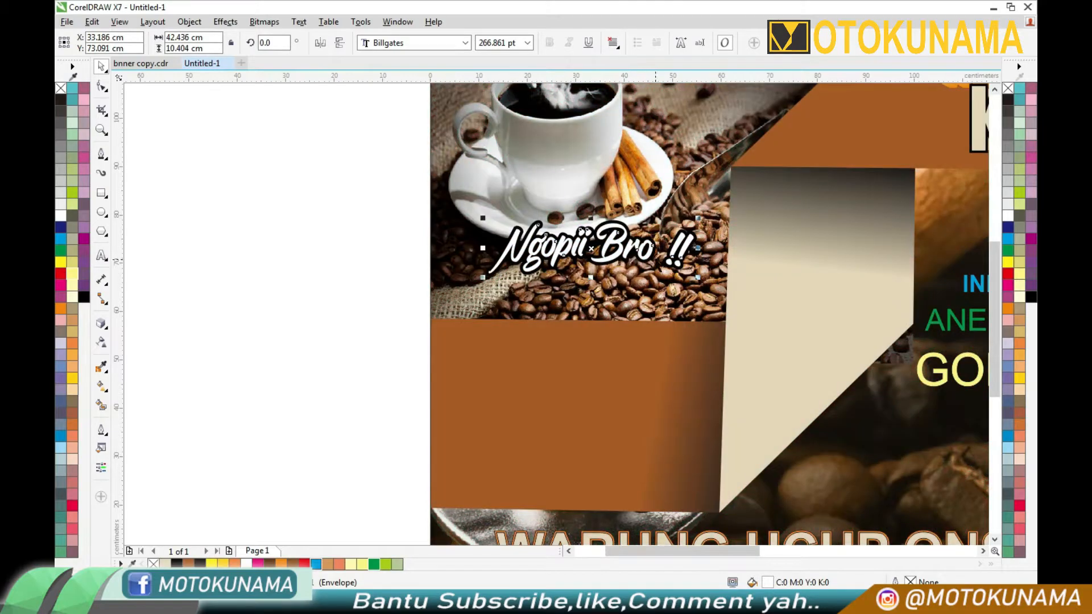
{"action": "left_click_drag", "start_coordinate": [698, 219], "coordinate": [720, 212]}
{"action": "left_click_drag", "start_coordinate": [667, 248], "coordinate": [589, 278]}
{"action": "left_click", "coordinate": [375, 245]}
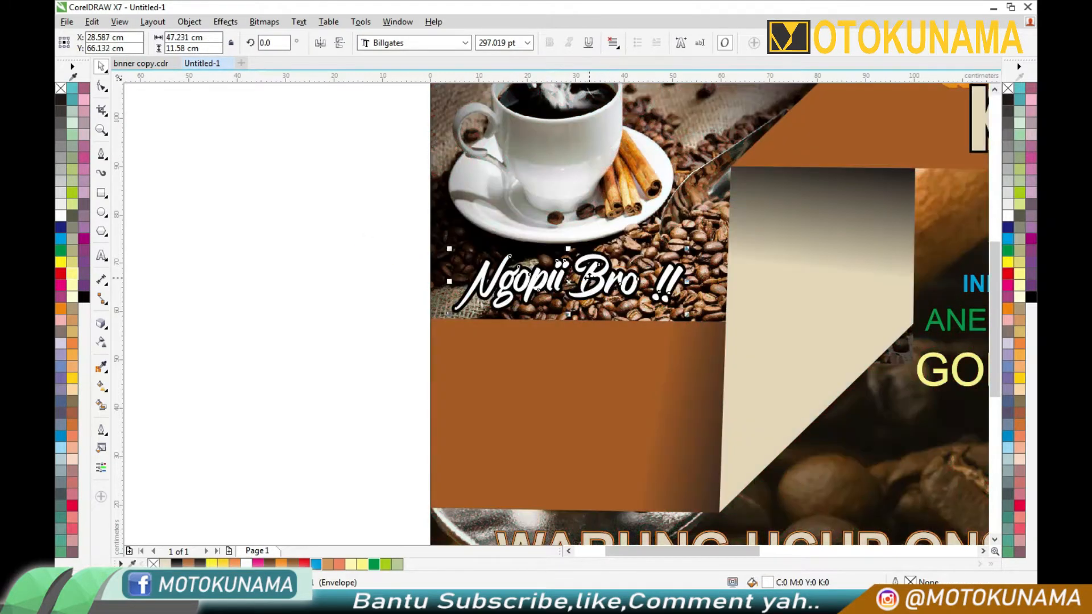
{"action": "scroll", "coordinate": [339, 279], "scroll_direction": "down", "scroll_amount": 2}
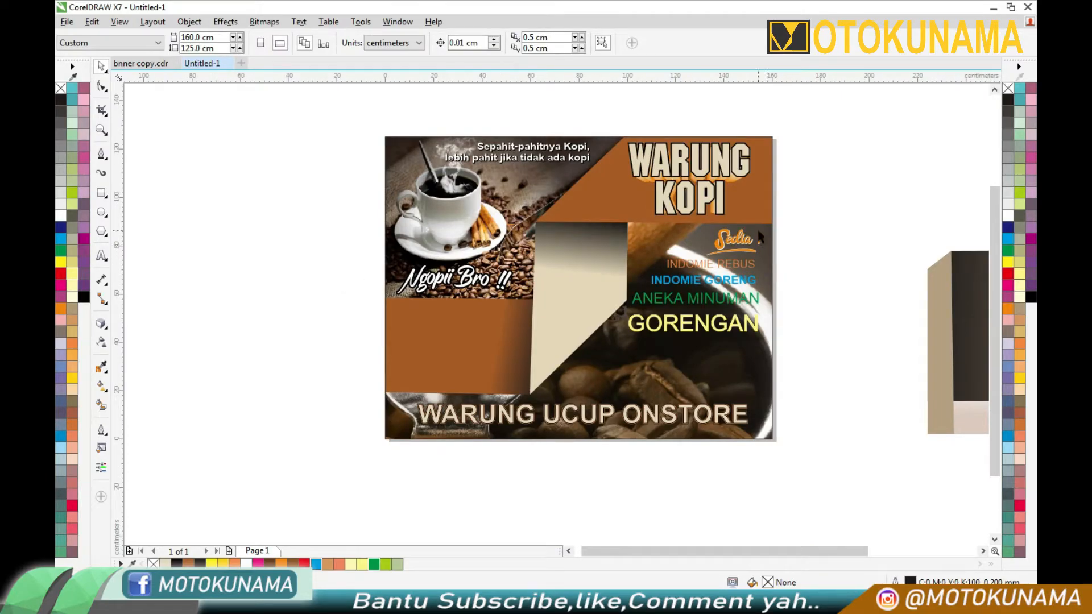
Step: Apply an outside contour to the INDOMIE REBUS line with an offset of about 0.142 cm
{"action": "scroll", "coordinate": [760, 237], "scroll_direction": "up", "scroll_amount": 2}
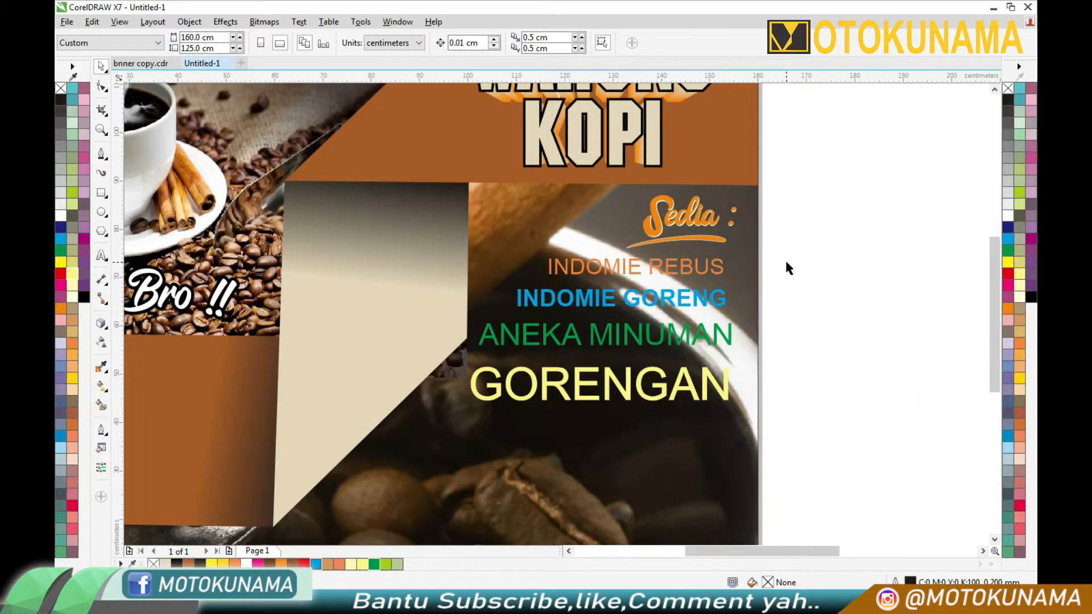
{"action": "left_click", "coordinate": [704, 279]}
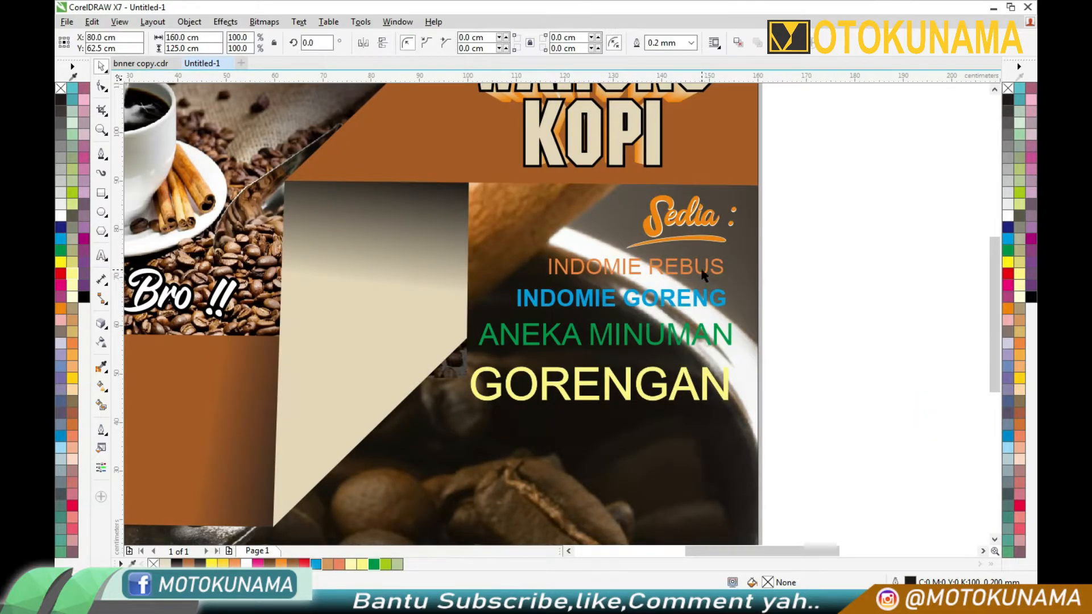
{"action": "scroll", "coordinate": [701, 263], "scroll_direction": "up", "scroll_amount": 2}
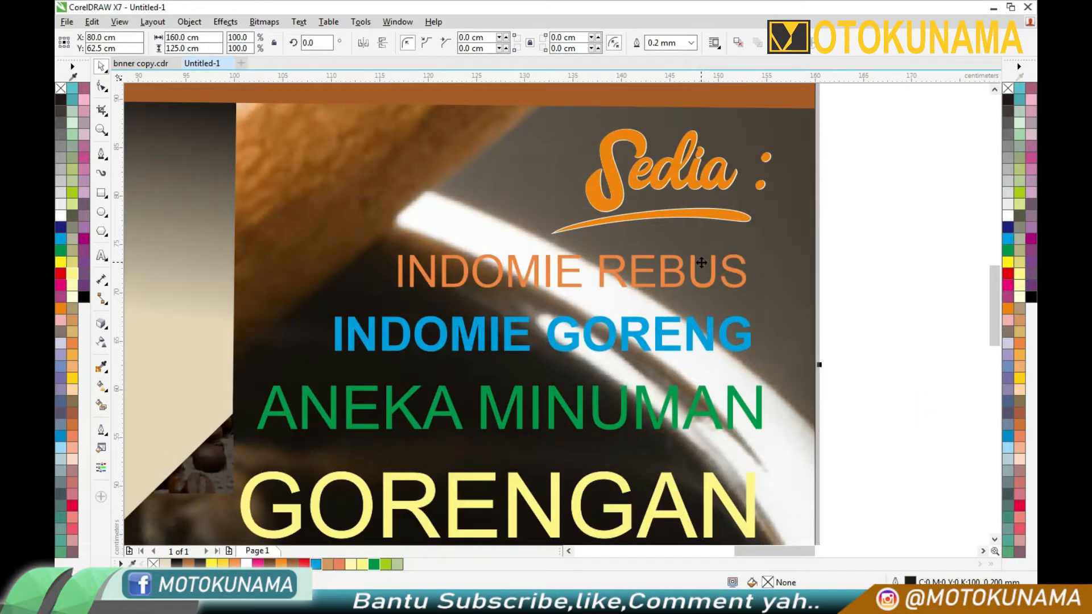
{"action": "left_click", "coordinate": [702, 292]}
{"action": "left_click", "coordinate": [101, 324]}
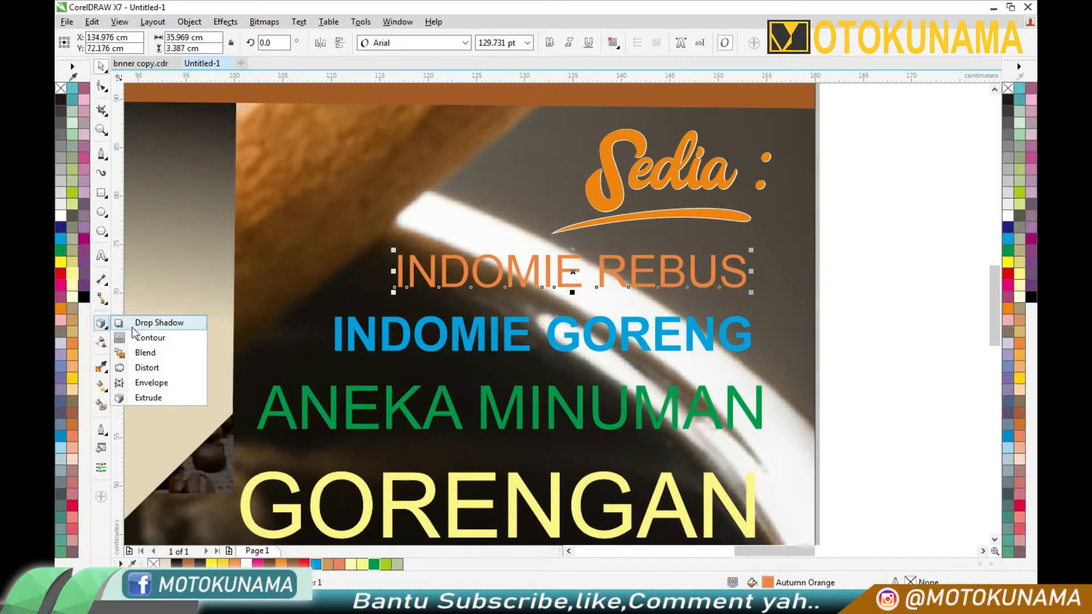
{"action": "left_click", "coordinate": [134, 327]}
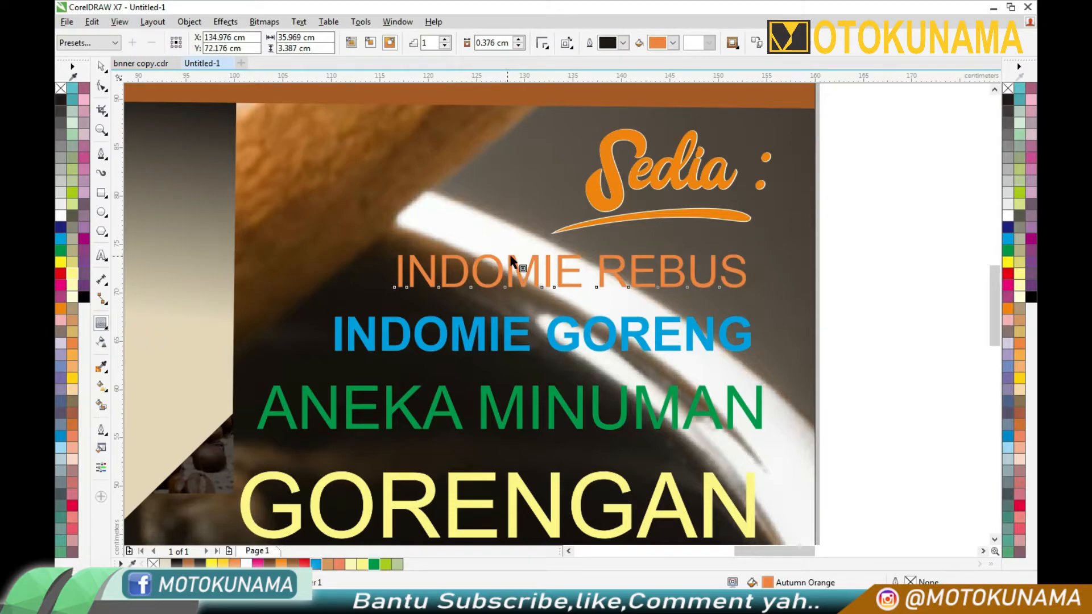
{"action": "scroll", "coordinate": [510, 257], "scroll_direction": "up", "scroll_amount": 1}
{"action": "left_click_drag", "start_coordinate": [509, 262], "coordinate": [508, 257]}
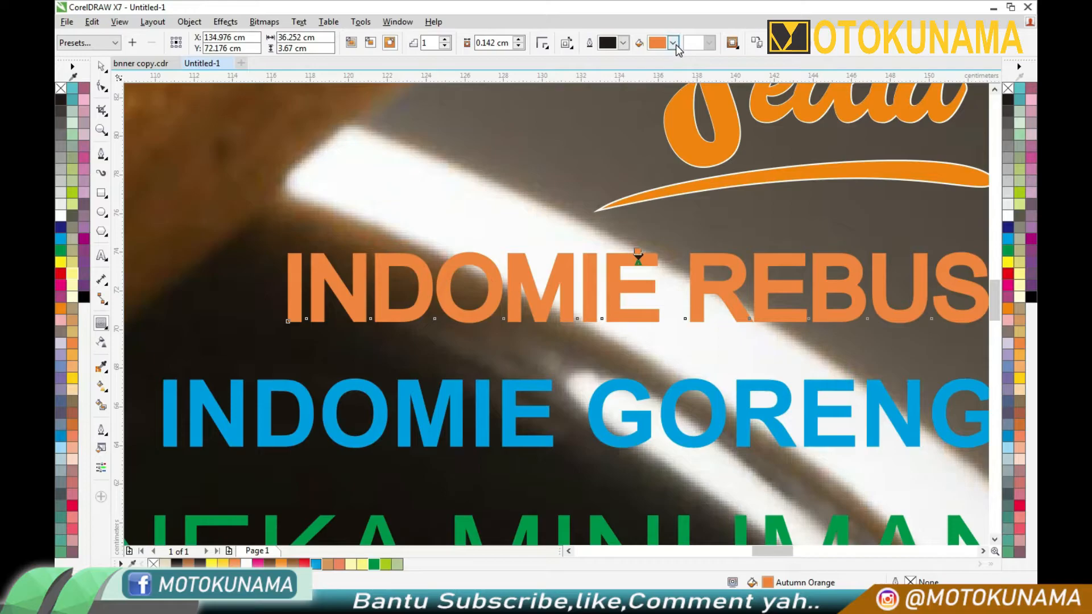
Step: Color the INDOMIE REBUS contour black and widen its offset to about 0.318 cm
{"action": "left_click", "coordinate": [673, 44]}
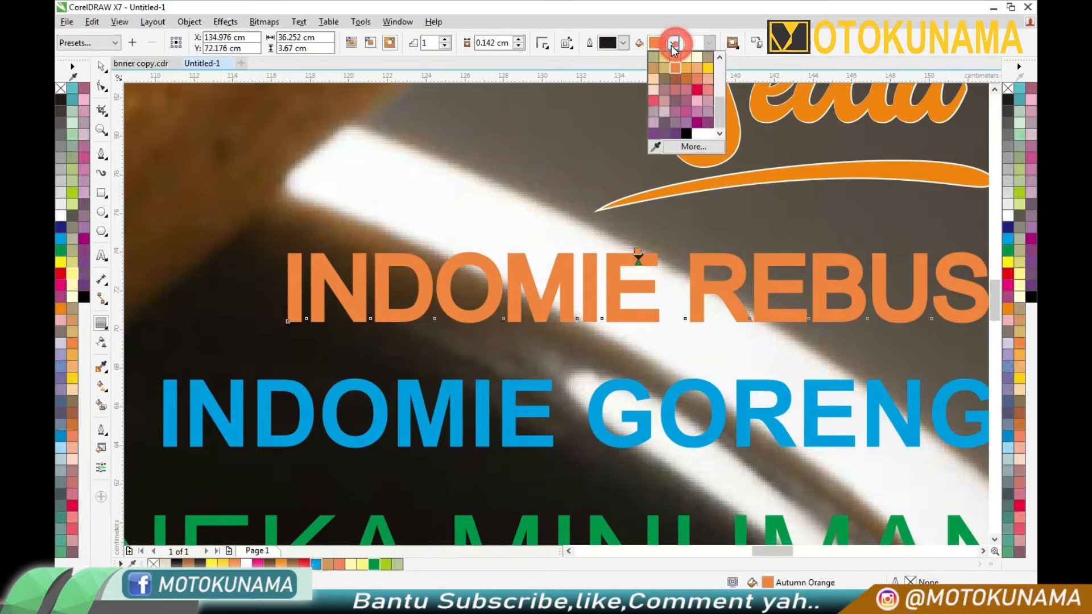
{"action": "left_click", "coordinate": [685, 133]}
{"action": "left_click_drag", "start_coordinate": [637, 252], "coordinate": [637, 247]}
{"action": "scroll", "coordinate": [637, 247], "scroll_direction": "down", "scroll_amount": 2}
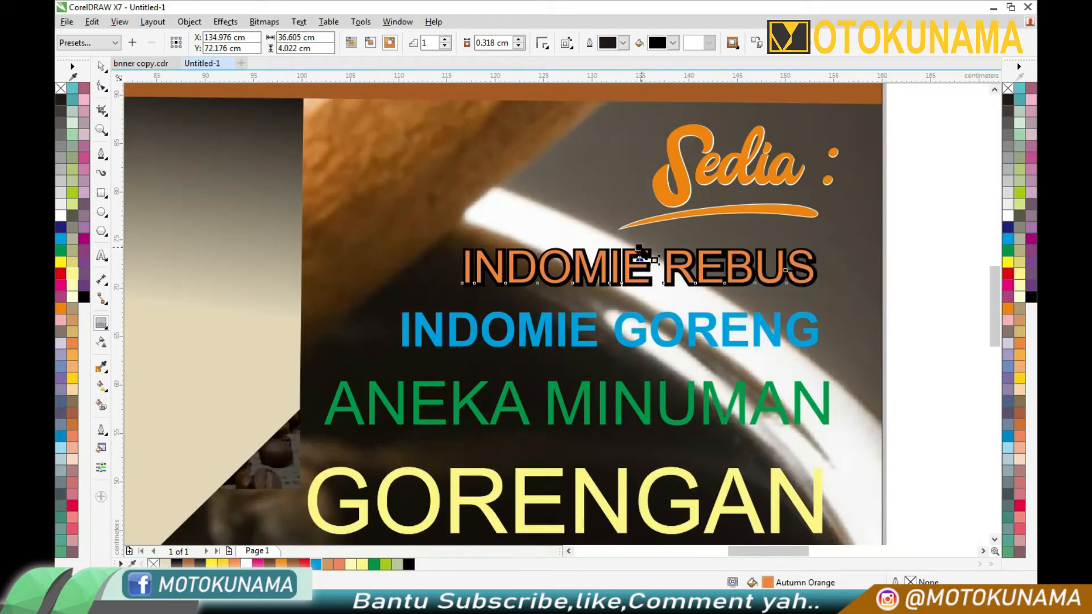
Step: Add a black outside contour of about 0.301 cm to the INDOMIE GORENG line
{"action": "left_click", "coordinate": [795, 331]}
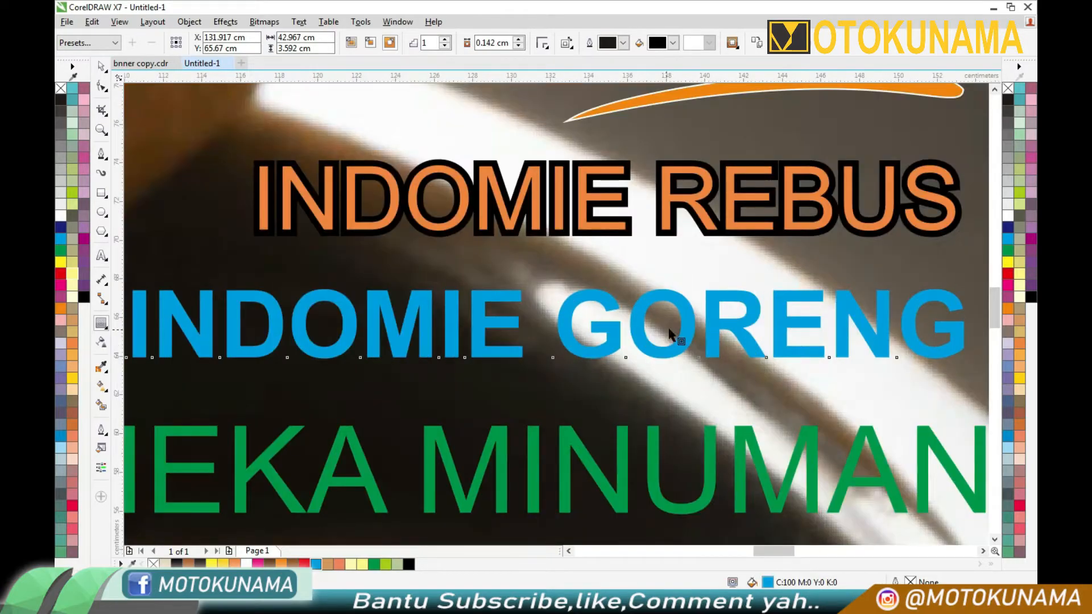
{"action": "scroll", "coordinate": [676, 341], "scroll_direction": "up", "scroll_amount": 2}
{"action": "left_click_drag", "start_coordinate": [572, 305], "coordinate": [554, 282]}
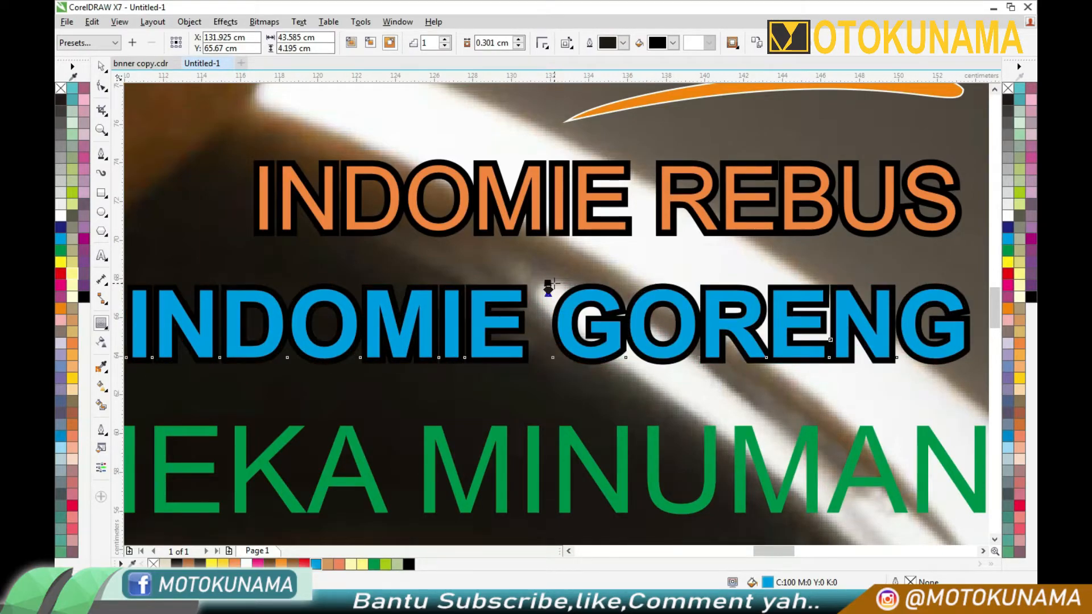
Step: Add a black outside contour of about 0.318 cm to the ANEKA MINUMAN line
{"action": "scroll", "coordinate": [549, 287], "scroll_direction": "down", "scroll_amount": 2}
{"action": "scroll", "coordinate": [634, 421], "scroll_direction": "up", "scroll_amount": 2}
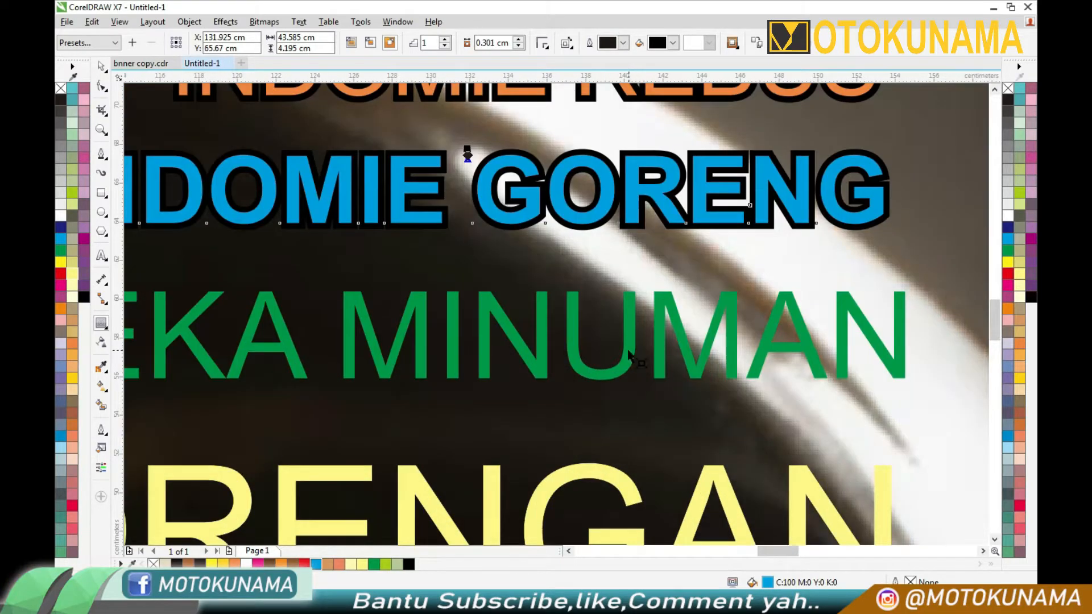
{"action": "scroll", "coordinate": [629, 355], "scroll_direction": "down", "scroll_amount": 2}
{"action": "left_click", "coordinate": [562, 279]}
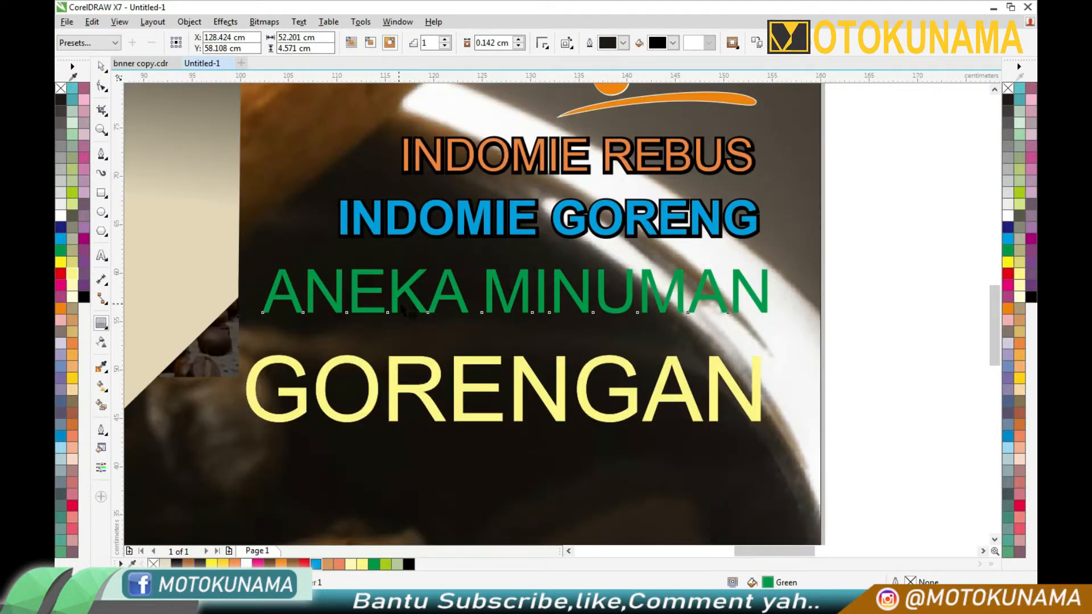
{"action": "scroll", "coordinate": [396, 311], "scroll_direction": "up", "scroll_amount": 2}
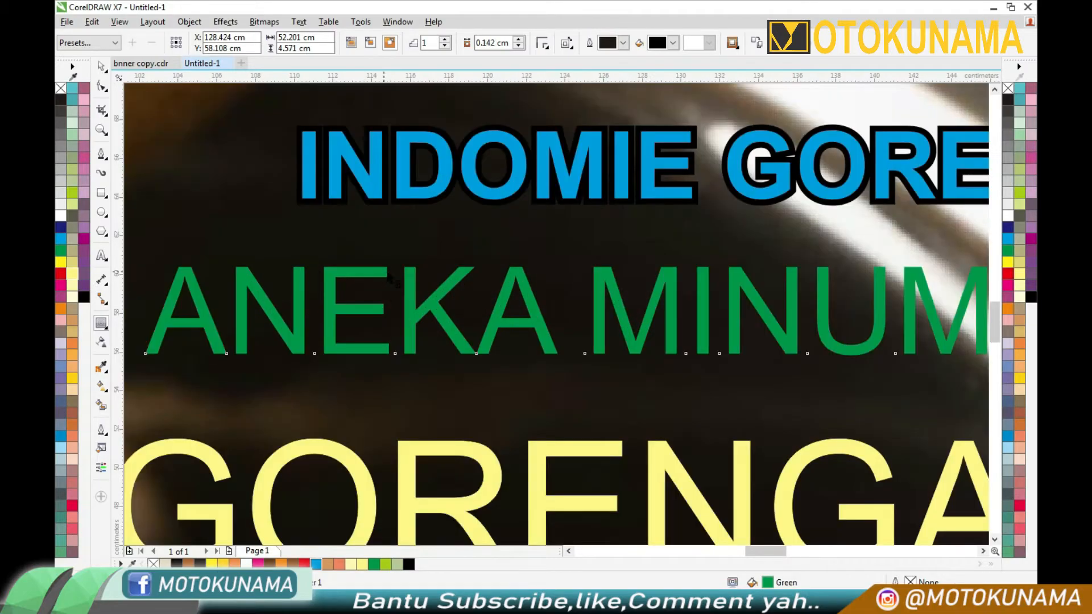
{"action": "left_click_drag", "start_coordinate": [419, 299], "coordinate": [429, 261]}
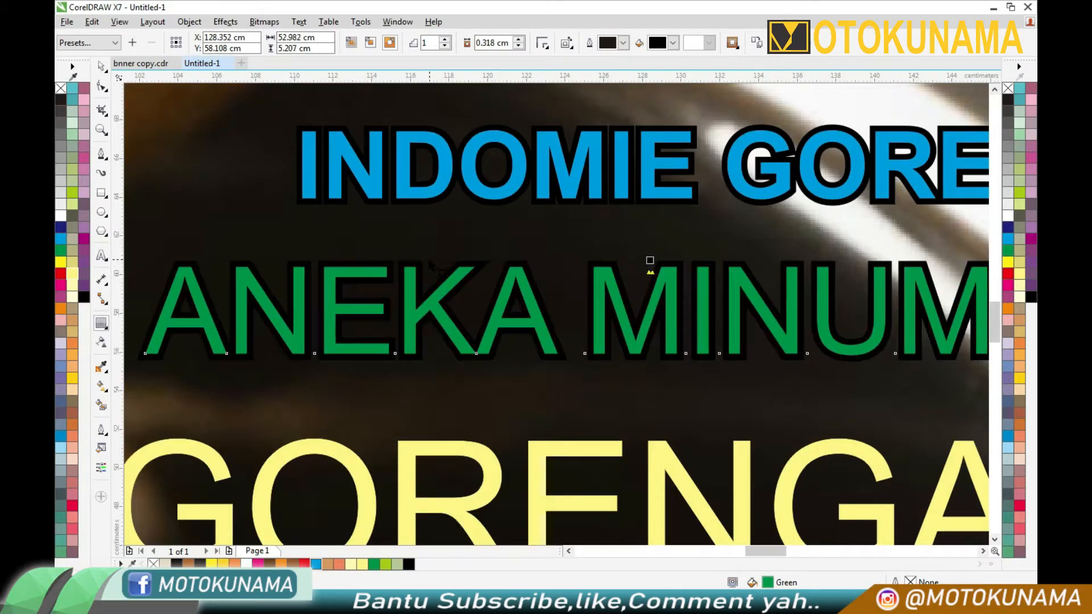
Step: Add a black outside contour of about 0.519 cm to the GORENGAN line
{"action": "scroll", "coordinate": [430, 266], "scroll_direction": "down", "scroll_amount": 2}
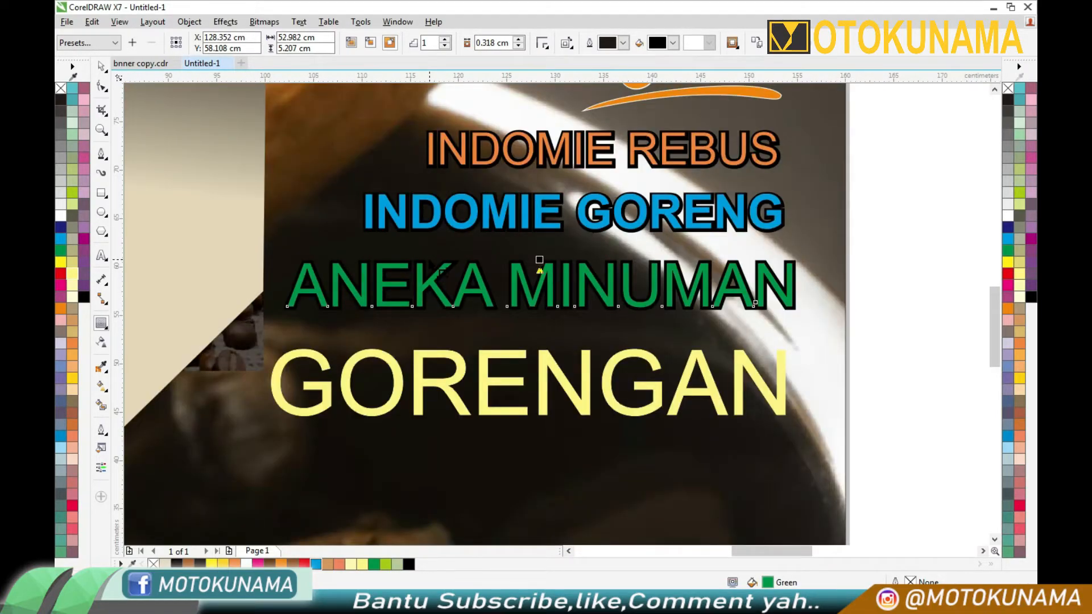
{"action": "left_click_drag", "start_coordinate": [482, 357], "coordinate": [527, 344]}
{"action": "scroll", "coordinate": [483, 353], "scroll_direction": "down", "scroll_amount": 4}
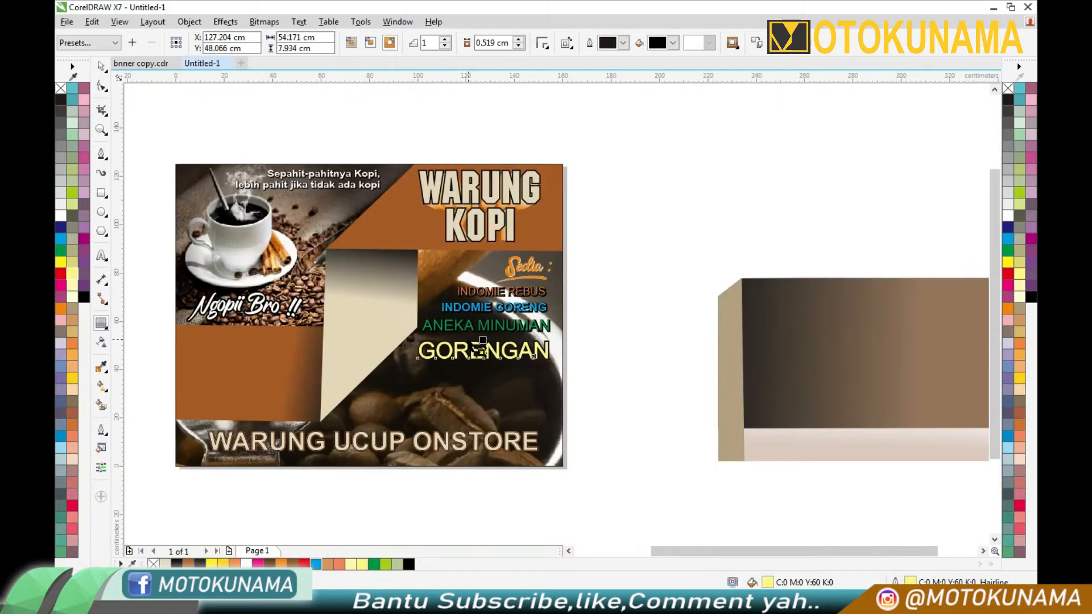
Step: Edit the banner's clipped contents and shift the coffee cup photo slightly upward, then finish editing
{"action": "left_click", "coordinate": [102, 67]}
{"action": "left_click", "coordinate": [678, 270]}
{"action": "left_click", "coordinate": [387, 401]}
{"action": "left_click", "coordinate": [333, 484]}
{"action": "left_click_drag", "start_coordinate": [288, 254], "coordinate": [310, 206]}
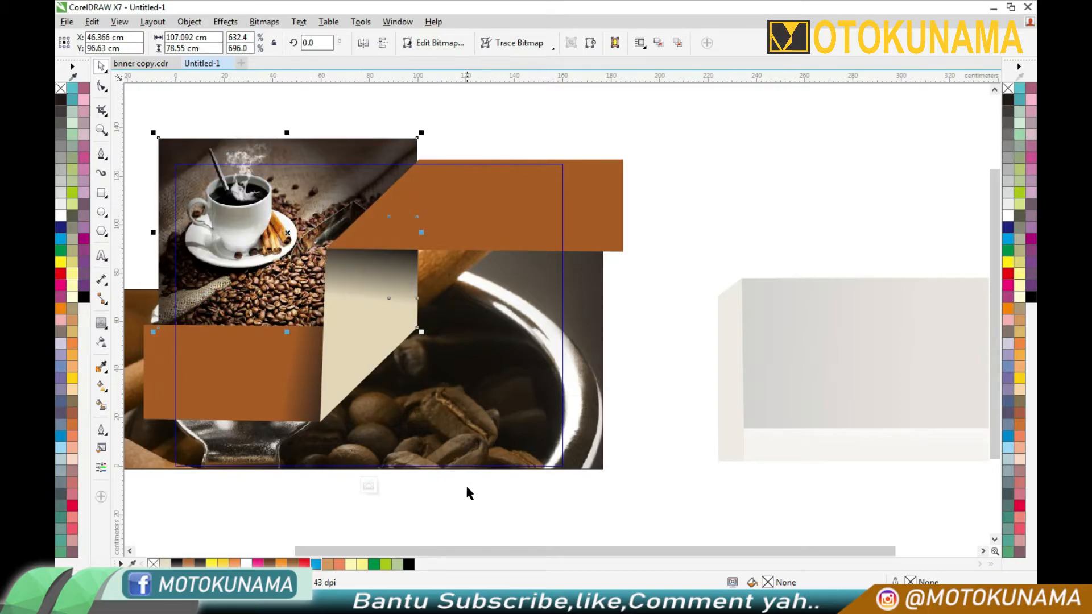
{"action": "left_click", "coordinate": [369, 485]}
{"action": "left_click", "coordinate": [614, 334]}
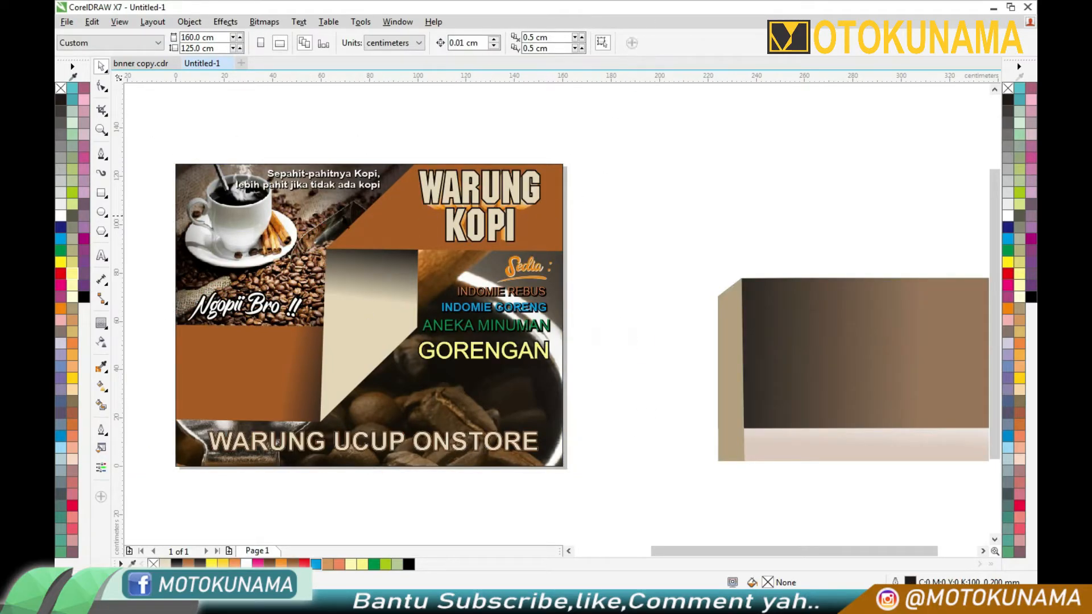
Step: Move the Ngopii Bro !! slogan slightly upward, away from the brown ribbon's edge
{"action": "scroll", "coordinate": [269, 214], "scroll_direction": "up", "scroll_amount": 1}
{"action": "scroll", "coordinate": [271, 213], "scroll_direction": "down", "scroll_amount": 1}
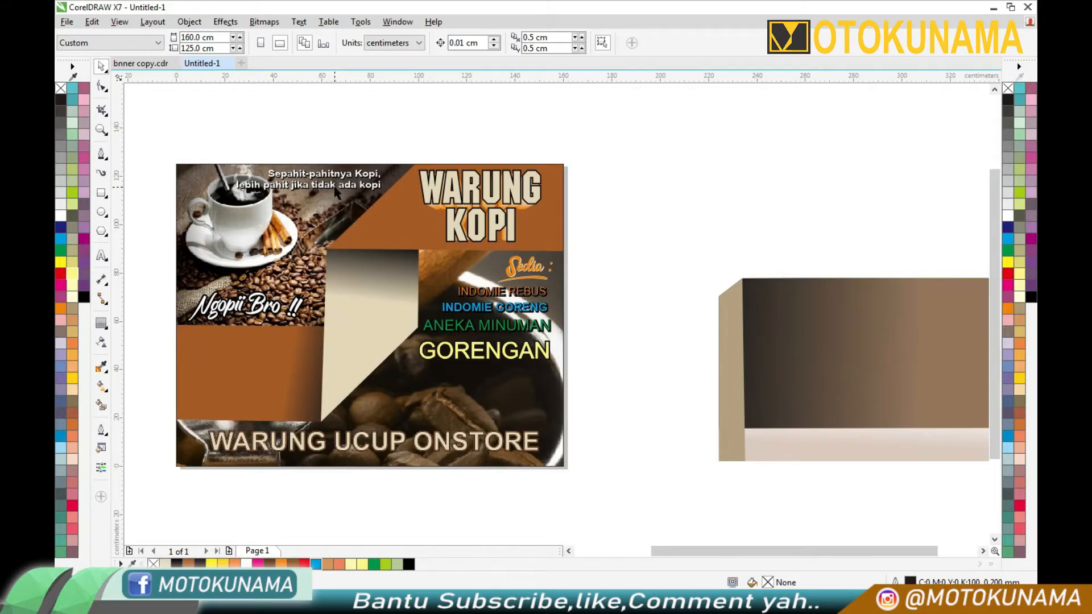
{"action": "left_click", "coordinate": [335, 190]}
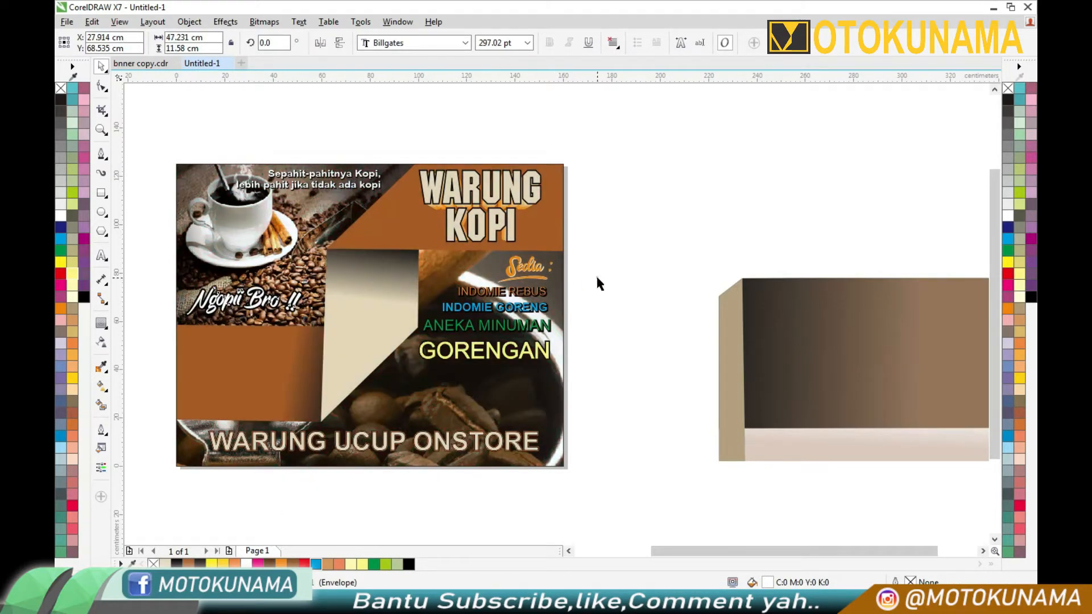
{"action": "left_click", "coordinate": [594, 276]}
{"action": "scroll", "coordinate": [595, 276], "scroll_direction": "down", "scroll_amount": 1}
{"action": "scroll", "coordinate": [619, 284], "scroll_direction": "up", "scroll_amount": 1}
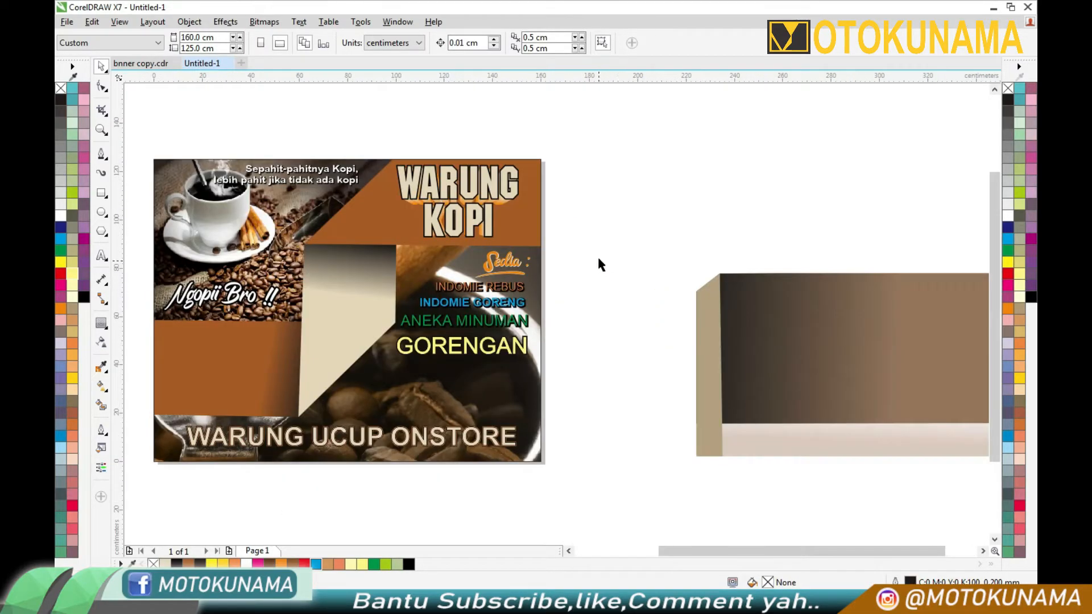
Step: Shift the four menu lines down over the coffee bean photo and spread them apart, keeping GORENGAN lowest
{"action": "left_click_drag", "start_coordinate": [498, 351], "coordinate": [495, 394]}
{"action": "scroll", "coordinate": [414, 369], "scroll_direction": "up", "scroll_amount": 1}
{"action": "left_click_drag", "start_coordinate": [504, 275], "coordinate": [504, 360]}
{"action": "left_click", "coordinate": [625, 416]}
{"action": "scroll", "coordinate": [627, 417], "scroll_direction": "down", "scroll_amount": 1}
{"action": "scroll", "coordinate": [627, 416], "scroll_direction": "up", "scroll_amount": 1}
{"action": "left_click_drag", "start_coordinate": [627, 418], "coordinate": [618, 422]}
{"action": "left_click_drag", "start_coordinate": [621, 361], "coordinate": [612, 349]}
{"action": "left_click_drag", "start_coordinate": [606, 247], "coordinate": [590, 330]}
{"action": "left_click_drag", "start_coordinate": [607, 218], "coordinate": [630, 323]}
{"action": "left_click", "coordinate": [692, 261]}
{"action": "scroll", "coordinate": [581, 312], "scroll_direction": "up", "scroll_amount": 1}
{"action": "scroll", "coordinate": [578, 295], "scroll_direction": "down", "scroll_amount": 1}
{"action": "scroll", "coordinate": [577, 362], "scroll_direction": "up", "scroll_amount": 1}
Step: Place a vertical guideline at about 151 cm and align the right ends of the menu lines to it
{"action": "left_click", "coordinate": [665, 166]}
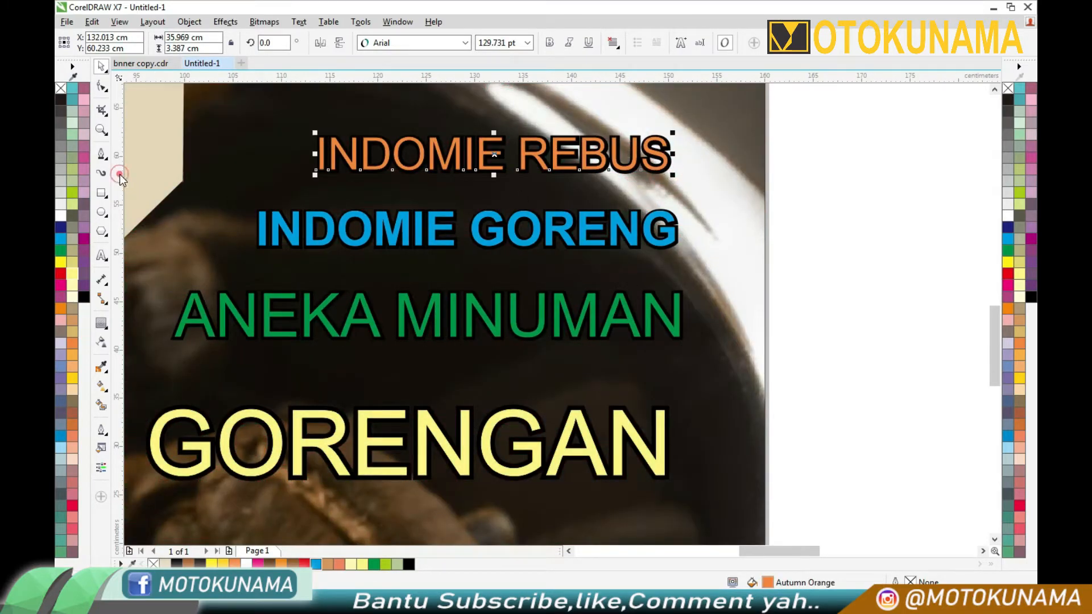
{"action": "left_click_drag", "start_coordinate": [657, 153], "coordinate": [667, 150]}
{"action": "left_click_drag", "start_coordinate": [665, 321], "coordinate": [673, 317]}
{"action": "left_click_drag", "start_coordinate": [662, 442], "coordinate": [670, 443]}
{"action": "scroll", "coordinate": [680, 389], "scroll_direction": "down", "scroll_amount": 2}
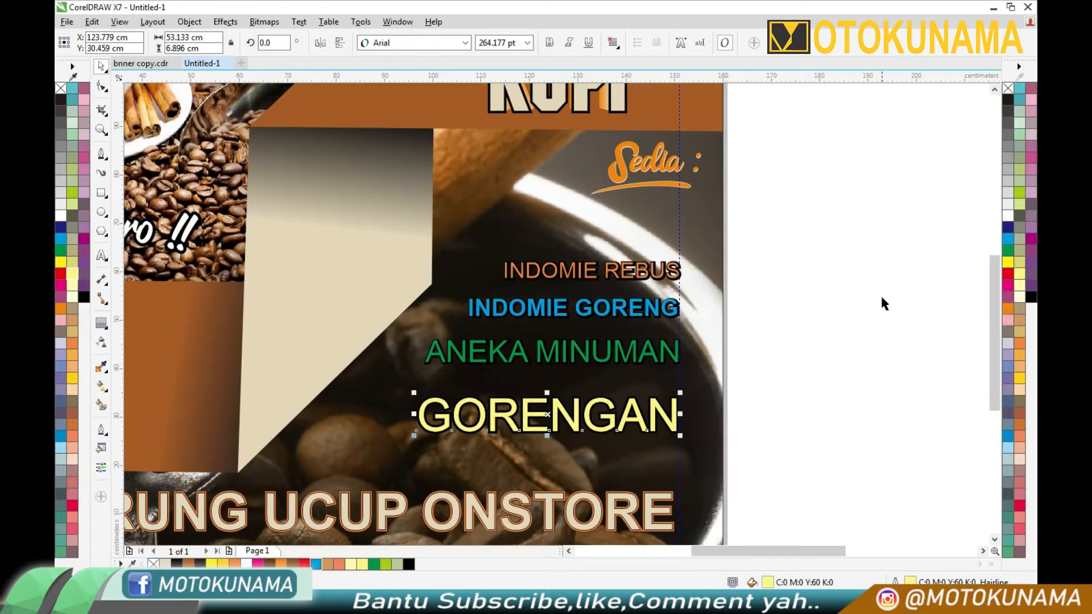
Step: Shift the WARUNG UCUP ONSTORE text right until its end meets the vertical guideline
{"action": "left_click", "coordinate": [677, 504]}
{"action": "left_click_drag", "start_coordinate": [680, 512], "coordinate": [687, 512]}
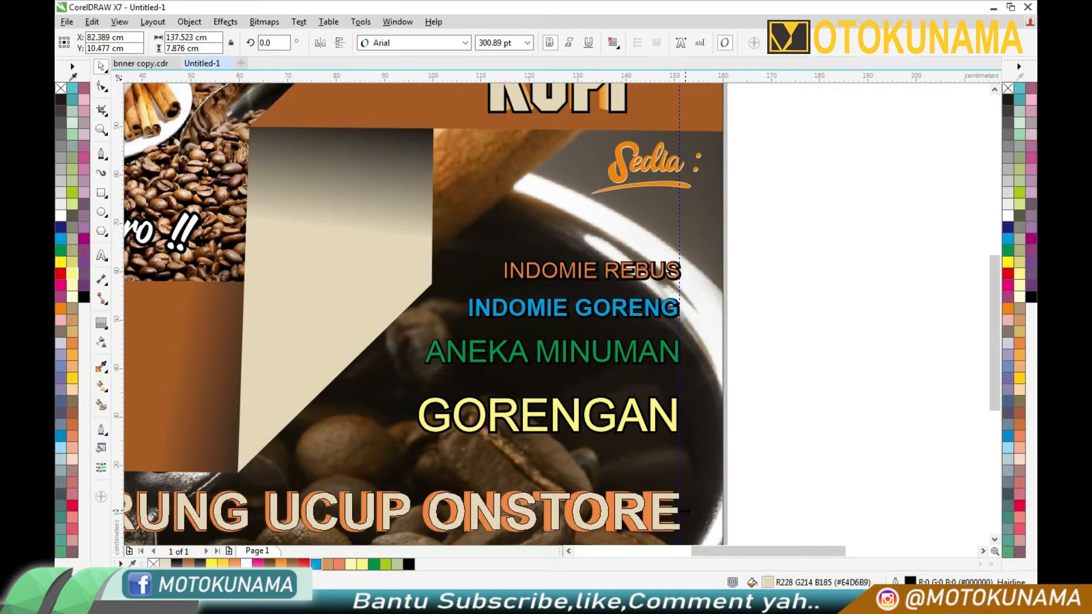
{"action": "left_click", "coordinate": [757, 472]}
Step: Move the Sedia : heading down to sit just above the INDOMIE REBUS line, inside the guideline
{"action": "scroll", "coordinate": [764, 480], "scroll_direction": "down", "scroll_amount": 4}
{"action": "scroll", "coordinate": [756, 486], "scroll_direction": "up", "scroll_amount": 4}
{"action": "scroll", "coordinate": [740, 480], "scroll_direction": "down", "scroll_amount": 2}
{"action": "scroll", "coordinate": [685, 302], "scroll_direction": "up", "scroll_amount": 2}
{"action": "left_click_drag", "start_coordinate": [684, 305], "coordinate": [658, 357]}
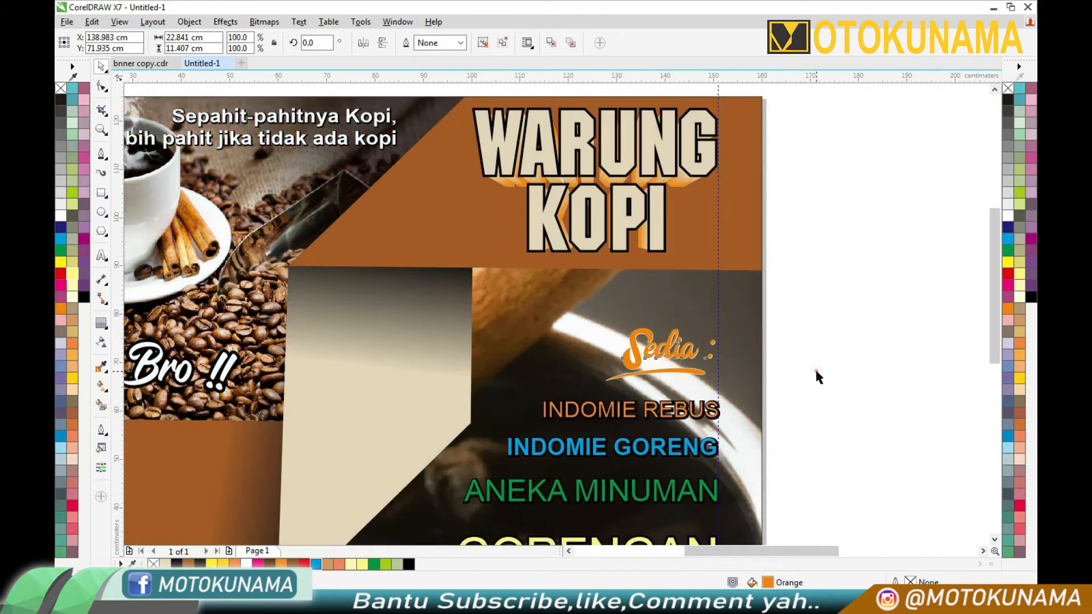
{"action": "left_click", "coordinate": [814, 367]}
Step: Delete the vertical guideline beside the menu texts
{"action": "scroll", "coordinate": [782, 344], "scroll_direction": "down", "scroll_amount": 2}
{"action": "right_click", "coordinate": [746, 180]}
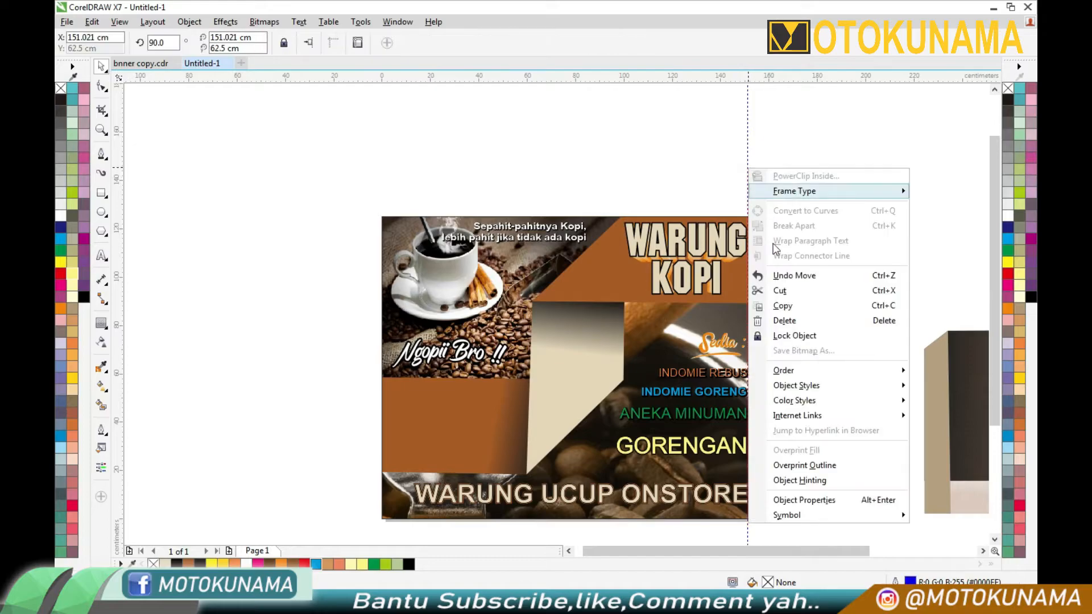
{"action": "left_click", "coordinate": [773, 317]}
{"action": "scroll", "coordinate": [745, 417], "scroll_direction": "up", "scroll_amount": 2}
{"action": "scroll", "coordinate": [746, 418], "scroll_direction": "down", "scroll_amount": 2}
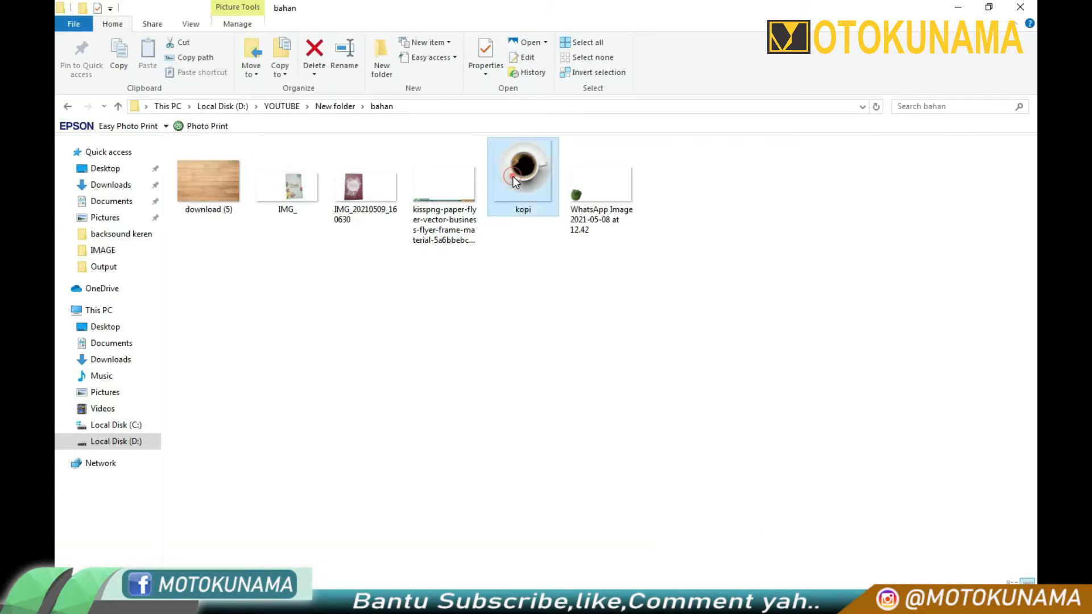
Step: Import the kopi image from the bahan folder, place it on the lower brown ribbon and shrink it to about 30.5 cm wide
{"action": "left_click_drag", "start_coordinate": [512, 176], "coordinate": [353, 258]}
{"action": "left_click_drag", "start_coordinate": [319, 301], "coordinate": [392, 420]}
{"action": "scroll", "coordinate": [358, 426], "scroll_direction": "up", "scroll_amount": 2}
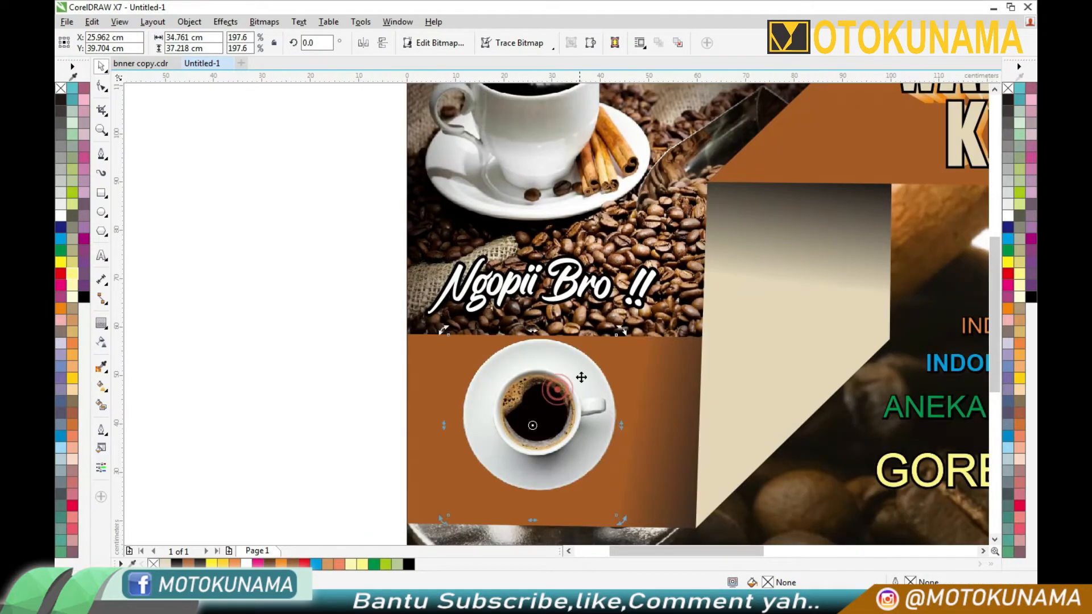
{"action": "left_click_drag", "start_coordinate": [616, 336], "coordinate": [603, 348]}
{"action": "left_click", "coordinate": [353, 407]}
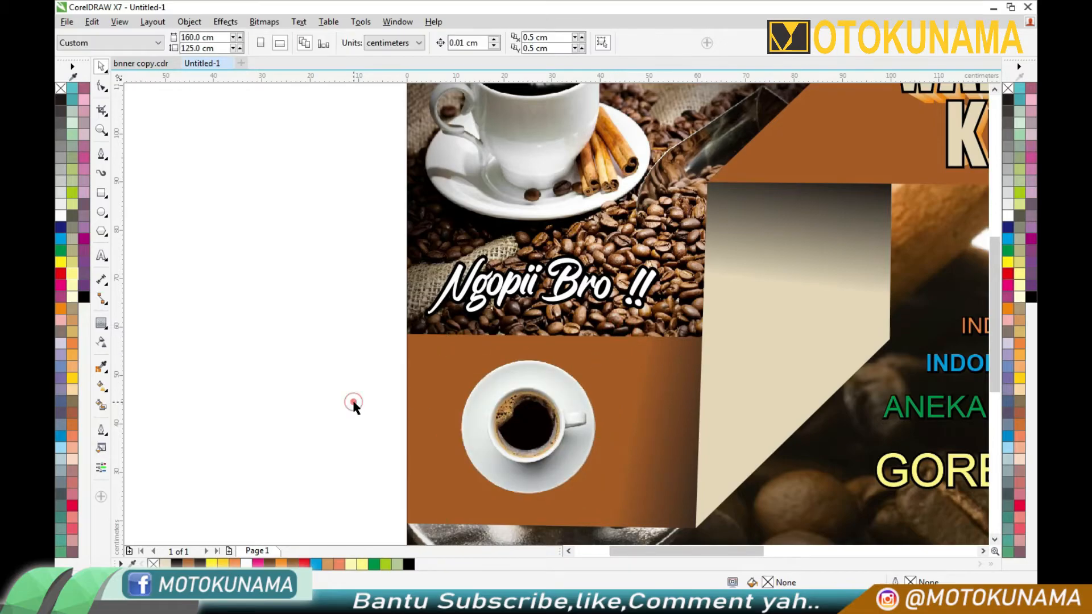
{"action": "scroll", "coordinate": [355, 398], "scroll_direction": "down", "scroll_amount": 2}
{"action": "scroll", "coordinate": [431, 449], "scroll_direction": "up", "scroll_amount": 2}
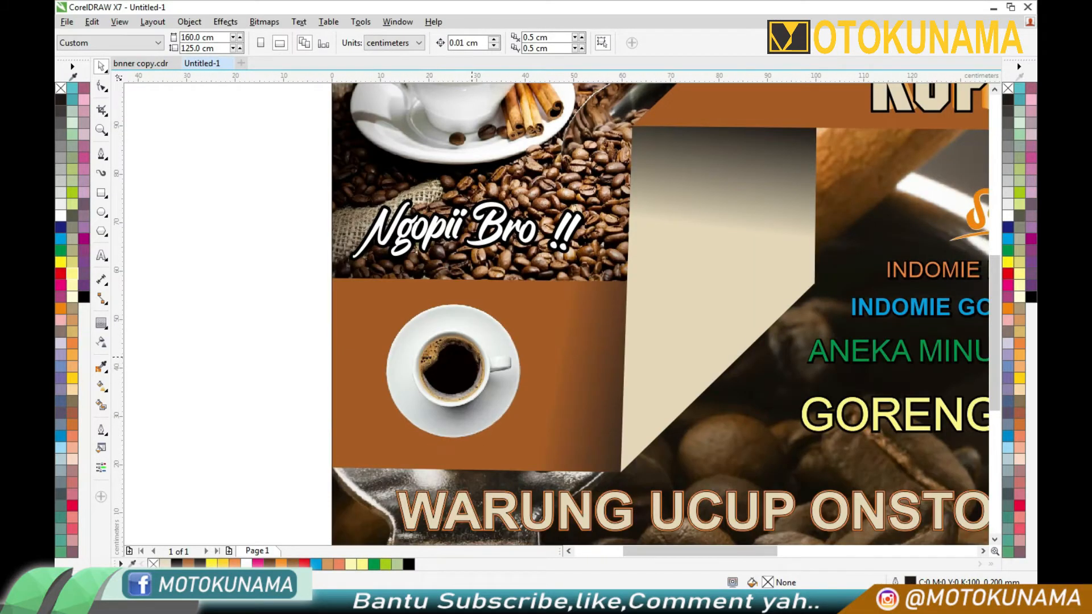
Step: Apply a drop shadow to the top-view coffee cup, cast downward from its upper edge
{"action": "left_click", "coordinate": [452, 370]}
{"action": "scroll", "coordinate": [452, 369], "scroll_direction": "up", "scroll_amount": 1}
{"action": "scroll", "coordinate": [452, 370], "scroll_direction": "down", "scroll_amount": 3}
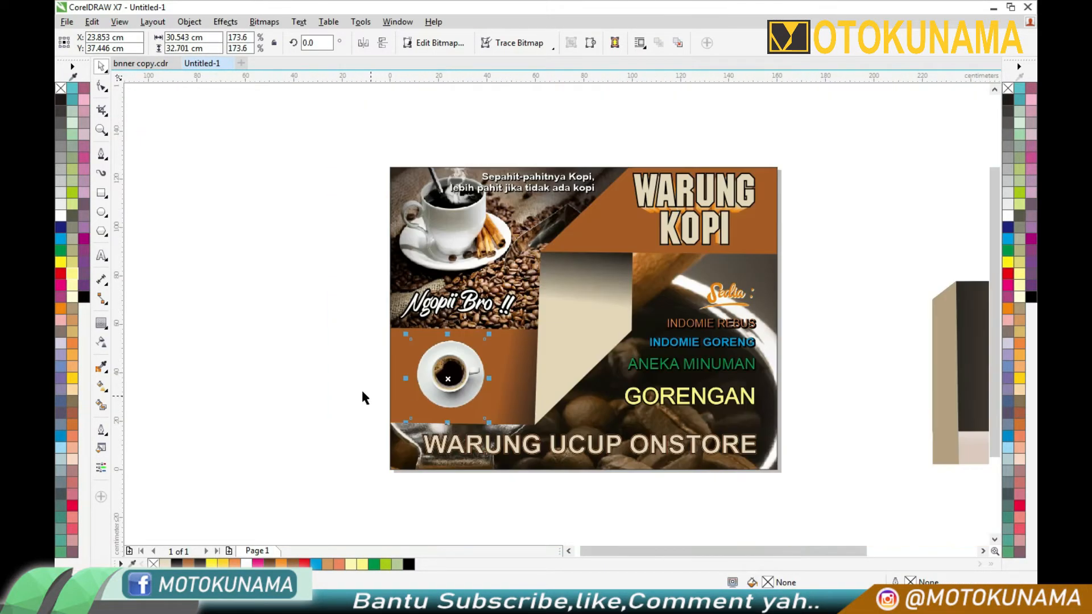
{"action": "left_click", "coordinate": [362, 392]}
{"action": "scroll", "coordinate": [434, 407], "scroll_direction": "up", "scroll_amount": 2}
{"action": "left_click", "coordinate": [434, 407]}
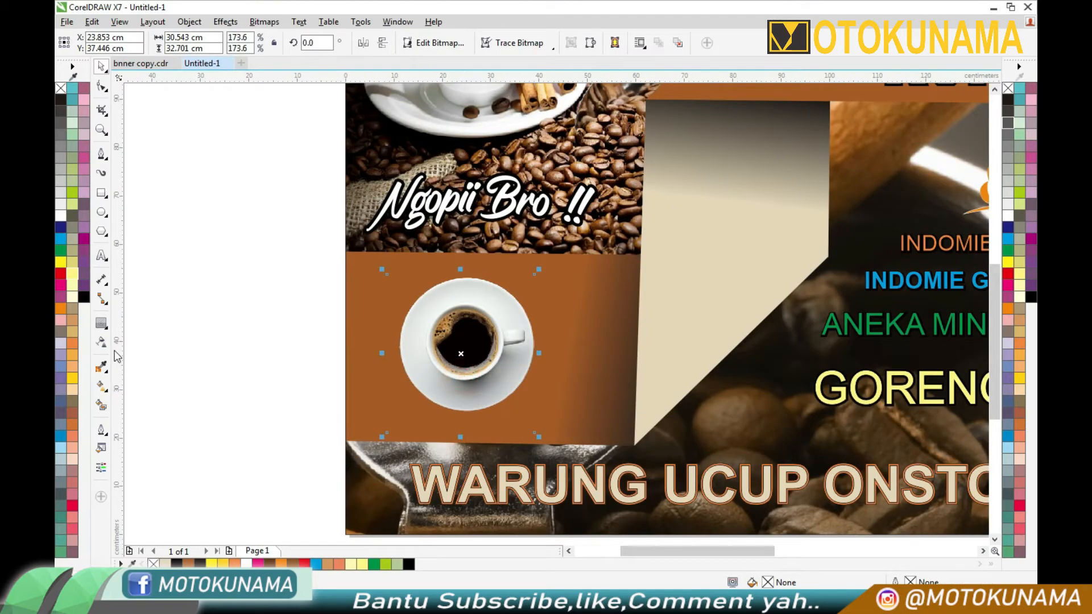
{"action": "left_click", "coordinate": [105, 329]}
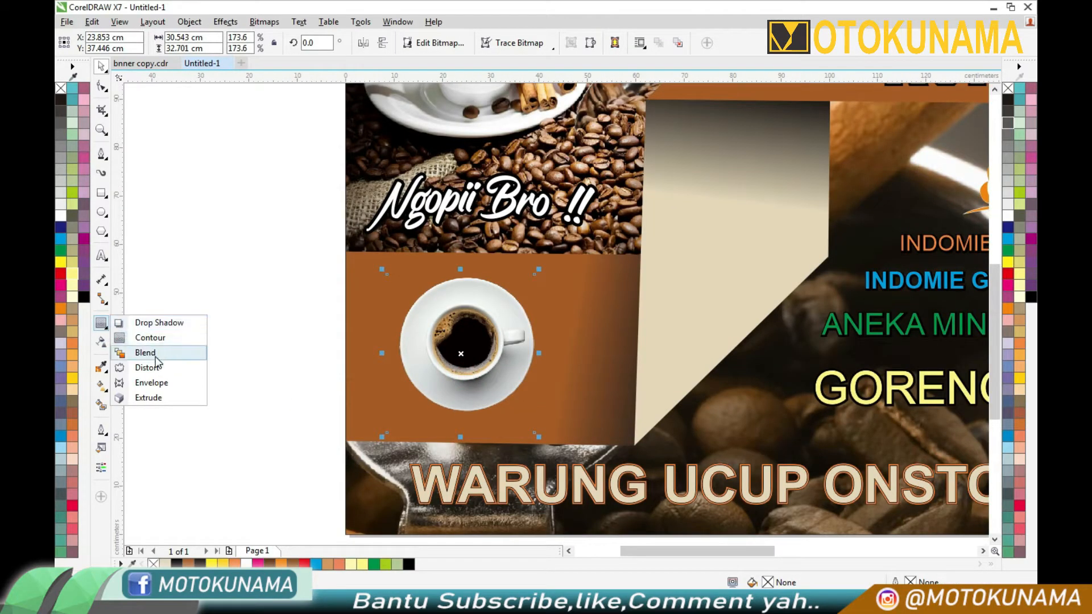
{"action": "left_click", "coordinate": [146, 323]}
{"action": "left_click_drag", "start_coordinate": [460, 274], "coordinate": [495, 414]}
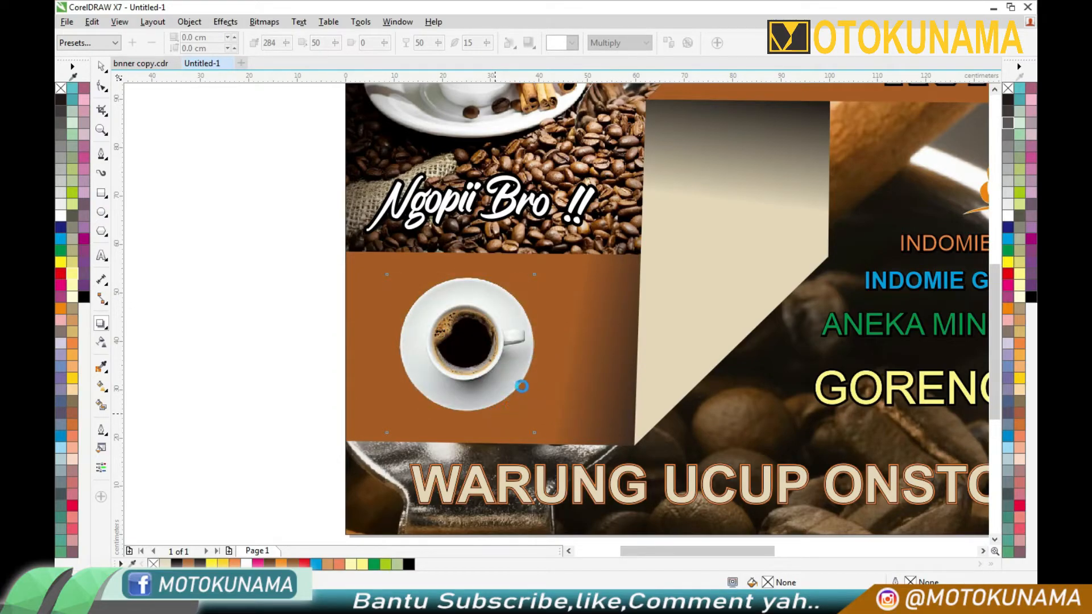
Step: Adjust the cup's shadow to a direction of about 284 degrees and an opacity of 80
{"action": "left_click_drag", "start_coordinate": [493, 415], "coordinate": [497, 447]}
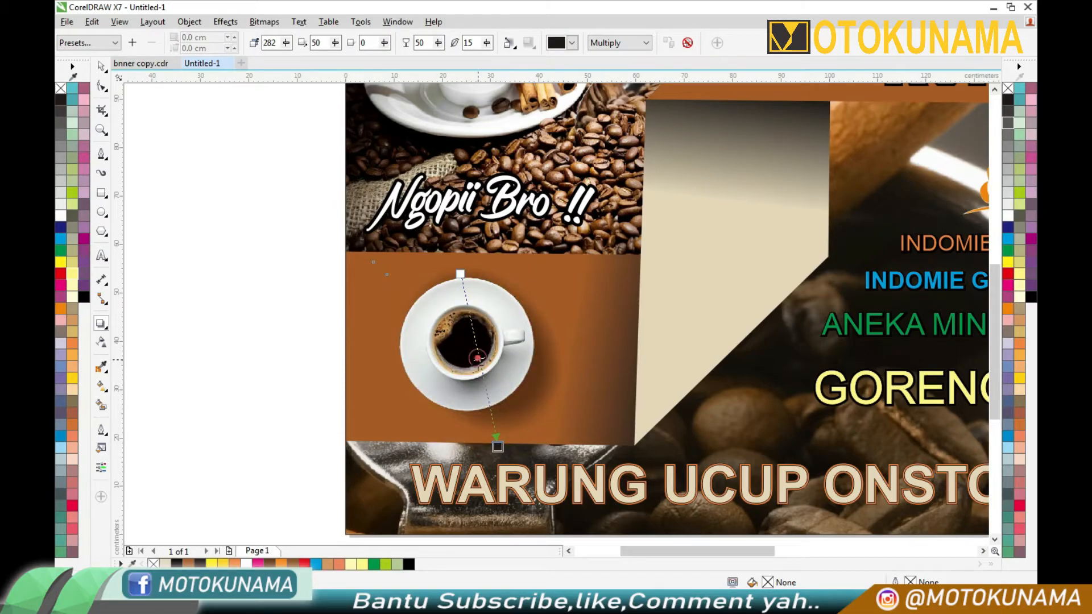
{"action": "left_click_drag", "start_coordinate": [477, 359], "coordinate": [499, 434]}
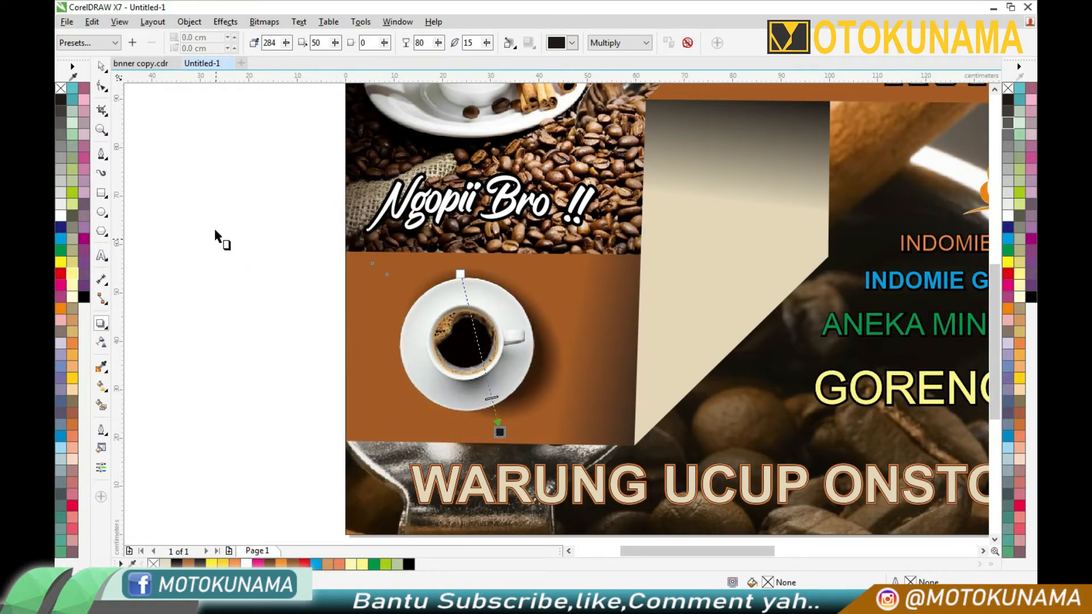
{"action": "left_click", "coordinate": [101, 66]}
{"action": "left_click", "coordinate": [170, 220]}
Step: Move the Sepahit-pahitnya Kopi tagline down beside the Ngopii Bro !! slogan and shrink it to about 49 cm wide
{"action": "scroll", "coordinate": [235, 230], "scroll_direction": "down", "scroll_amount": 2}
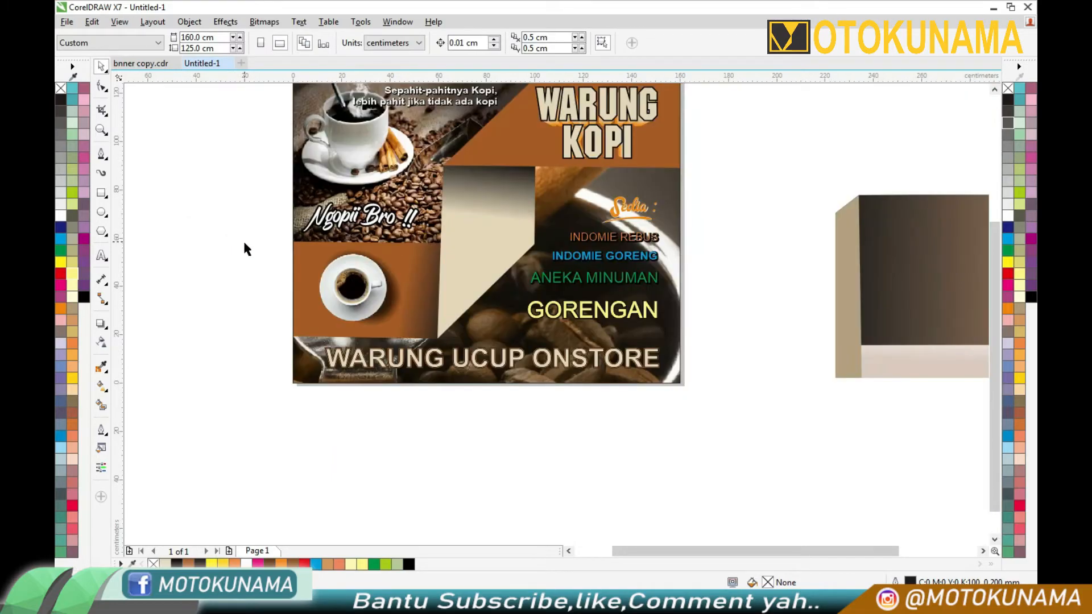
{"action": "scroll", "coordinate": [399, 310], "scroll_direction": "up", "scroll_amount": 1}
{"action": "scroll", "coordinate": [399, 310], "scroll_direction": "down", "scroll_amount": 2}
{"action": "scroll", "coordinate": [431, 200], "scroll_direction": "up", "scroll_amount": 2}
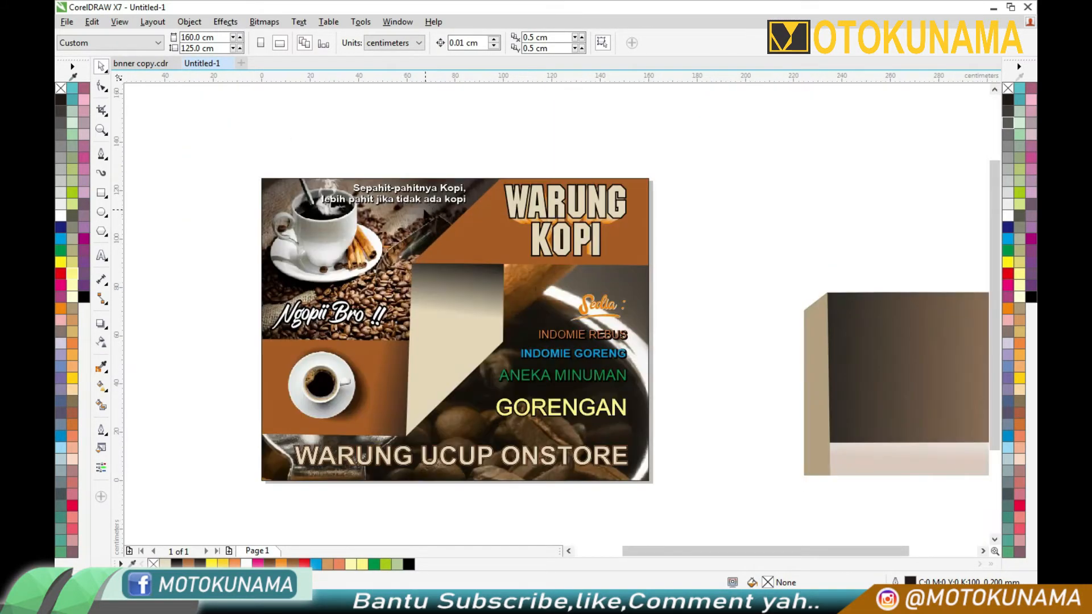
{"action": "left_click_drag", "start_coordinate": [385, 203], "coordinate": [337, 299]}
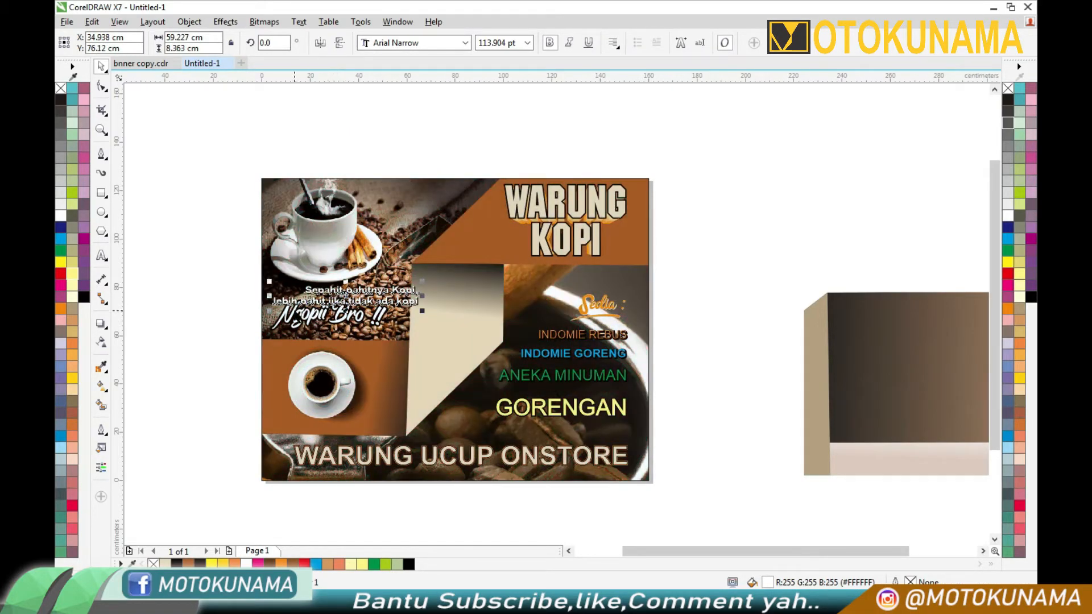
{"action": "scroll", "coordinate": [294, 312], "scroll_direction": "up", "scroll_amount": 2}
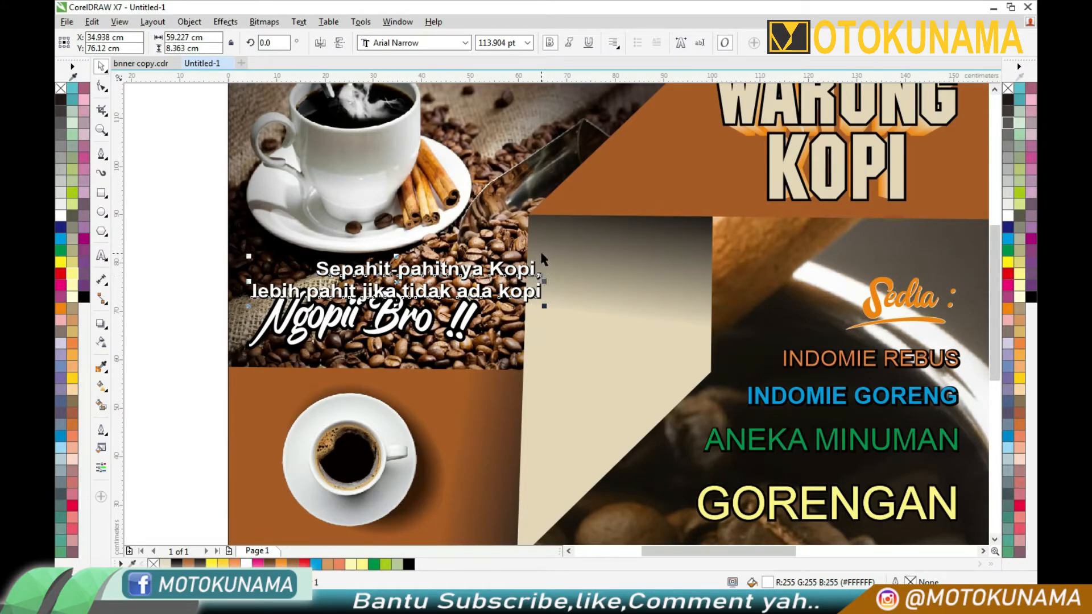
{"action": "left_click_drag", "start_coordinate": [546, 259], "coordinate": [497, 263]}
{"action": "left_click", "coordinate": [197, 282]}
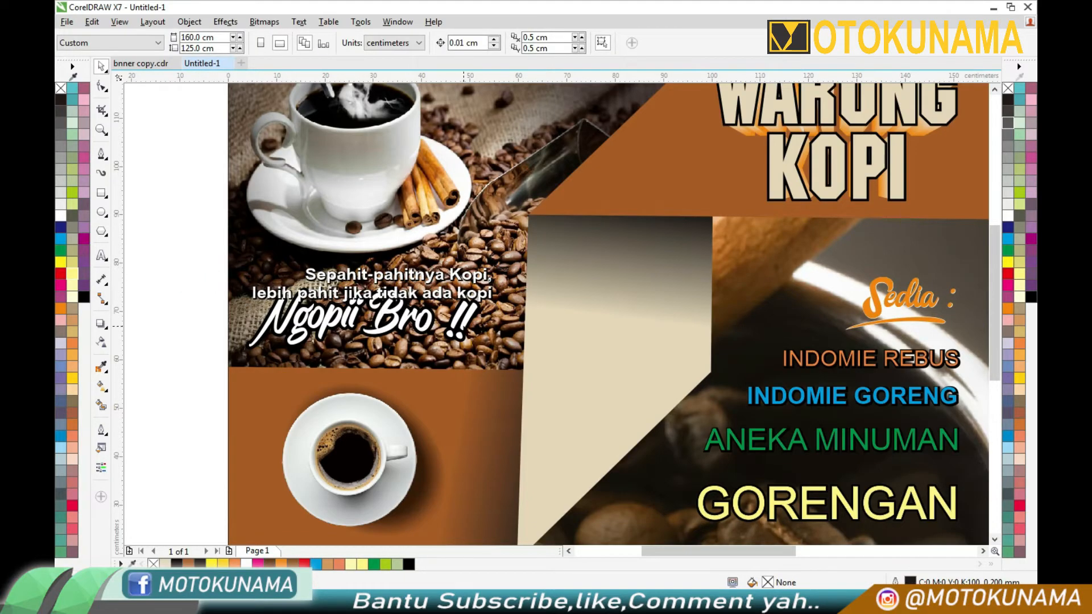
Step: Nudge the top-view coffee cup up and to the right, and place the Sepahit-pahitnya Kopi tagline beneath it on the ribbon
{"action": "scroll", "coordinate": [443, 329], "scroll_direction": "down", "scroll_amount": 2}
{"action": "scroll", "coordinate": [413, 418], "scroll_direction": "up", "scroll_amount": 2}
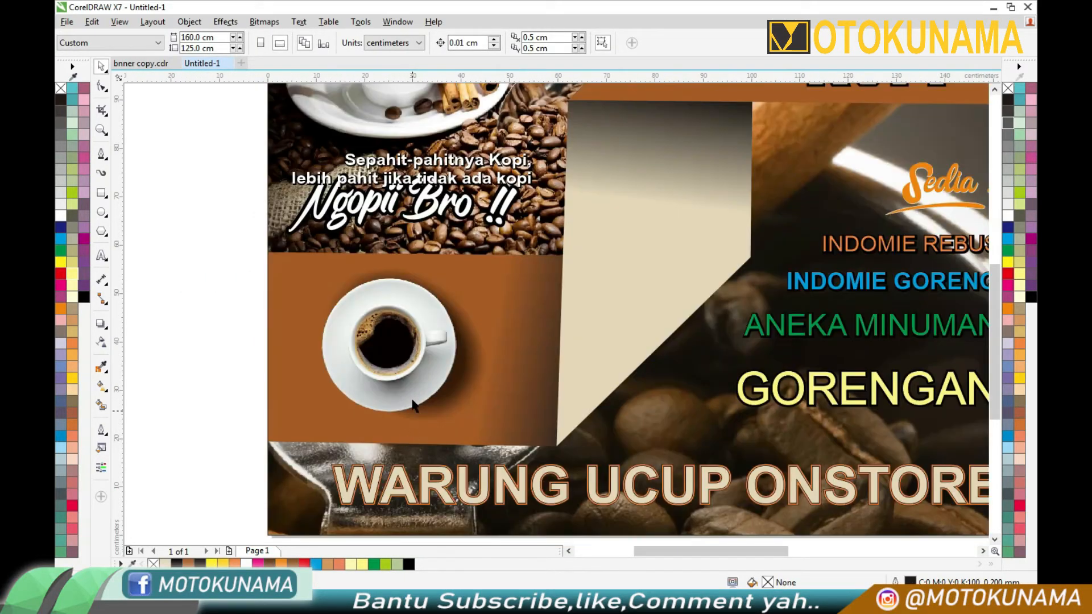
{"action": "left_click_drag", "start_coordinate": [421, 351], "coordinate": [435, 334]}
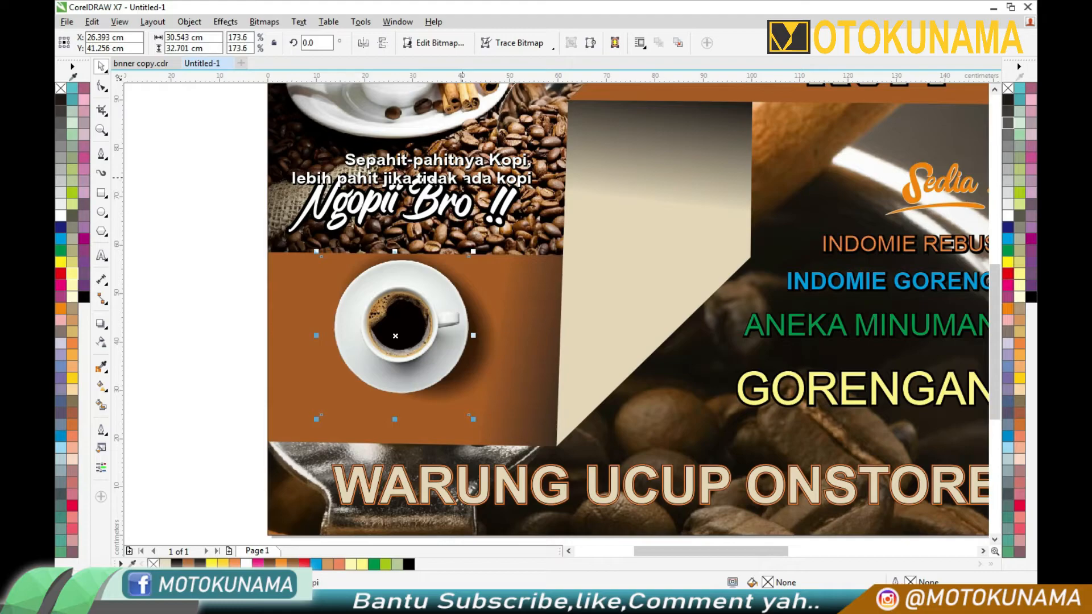
{"action": "left_click_drag", "start_coordinate": [464, 178], "coordinate": [473, 426]}
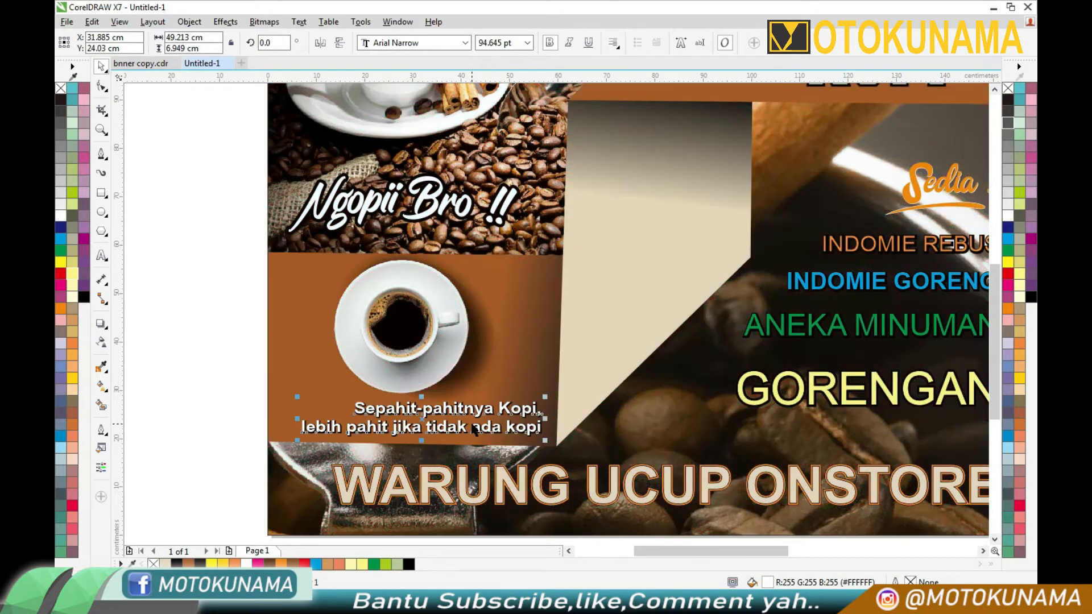
{"action": "left_click", "coordinate": [225, 319]}
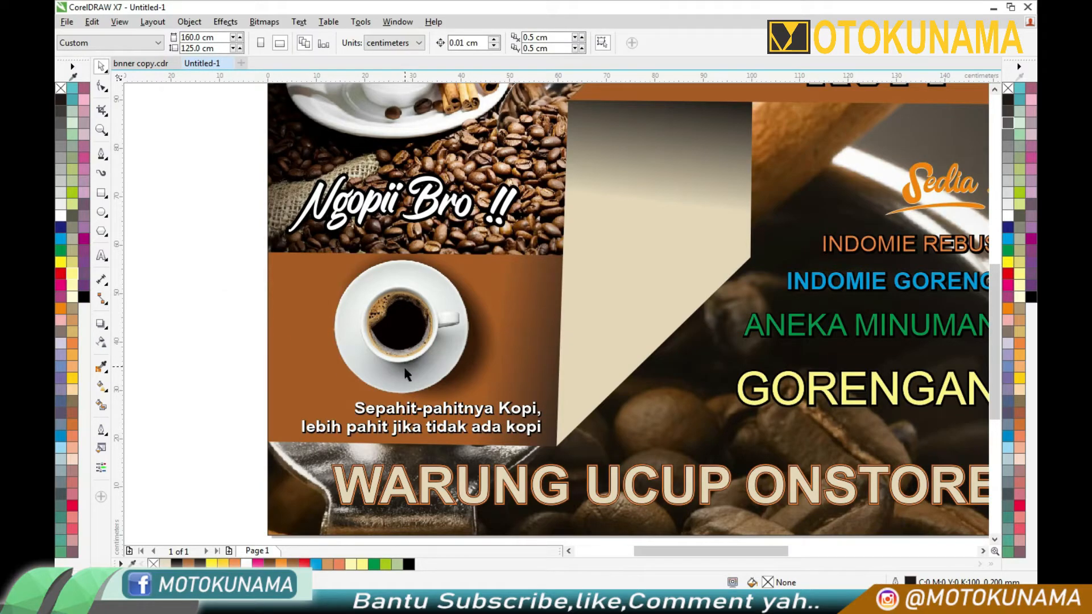
Step: Centre-align the two lines of the Sepahit-pahitnya Kopi tagline below the coffee cup
{"action": "left_click", "coordinate": [419, 419]}
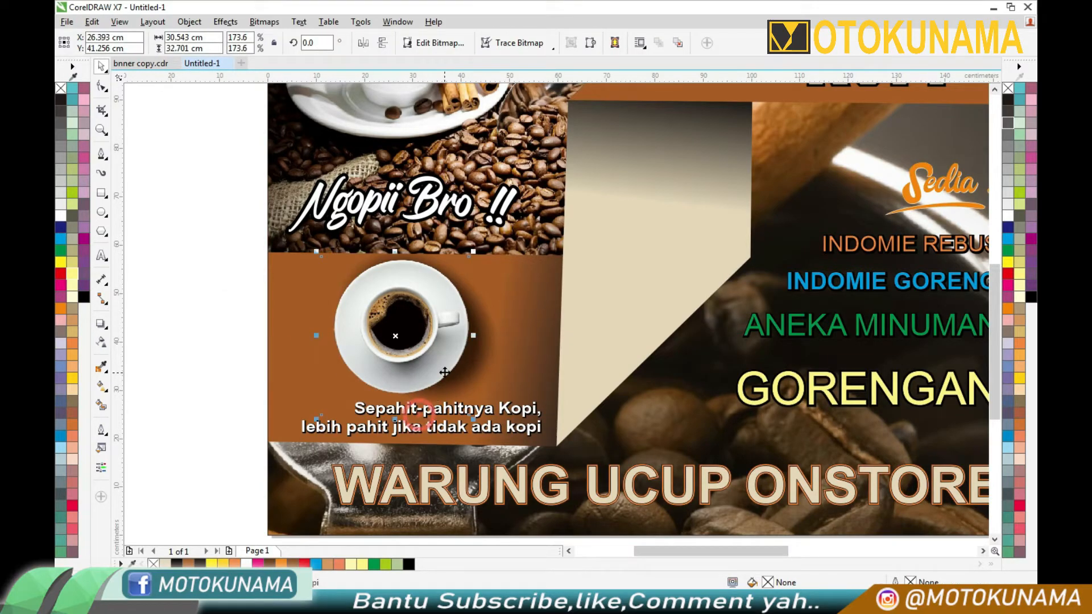
{"action": "left_click", "coordinate": [481, 434]}
{"action": "left_click", "coordinate": [613, 43]}
{"action": "left_click", "coordinate": [631, 86]}
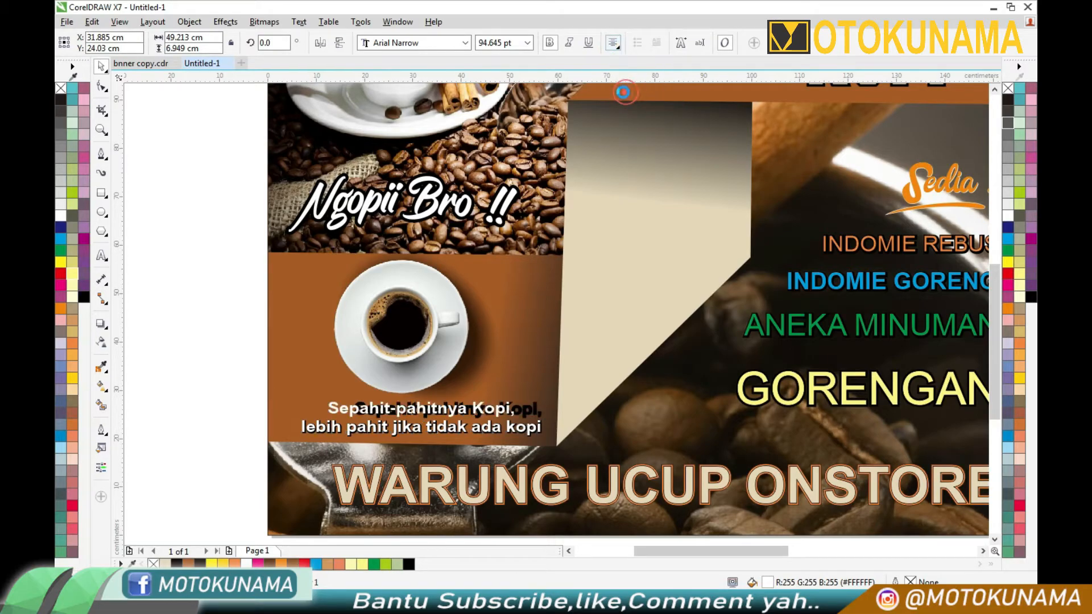
{"action": "left_click", "coordinate": [238, 250]}
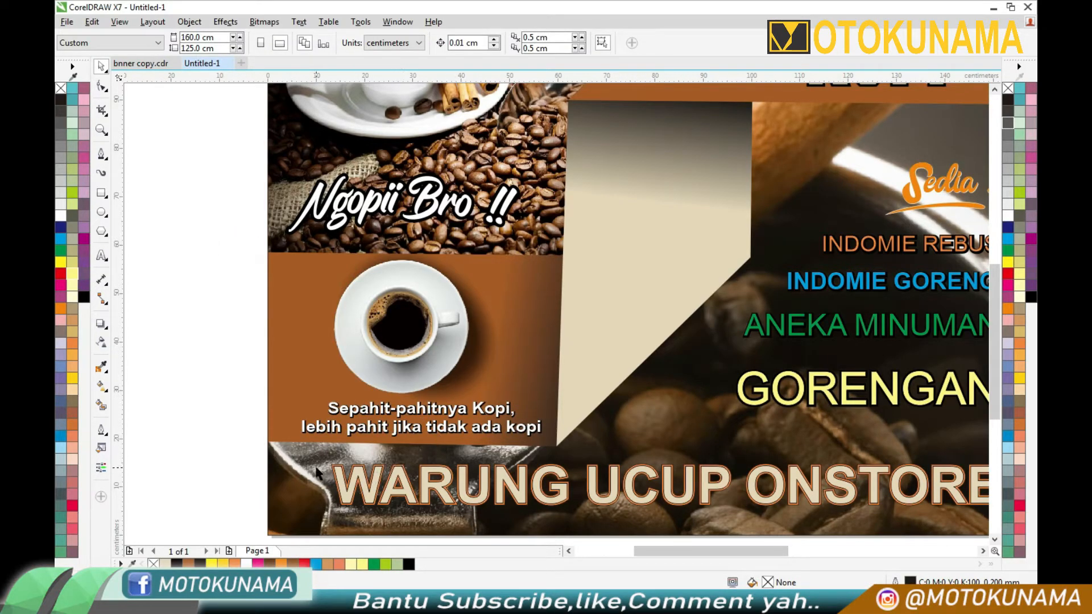
Step: Shift the Sepahit-pahitnya Kopi tagline slightly to the left within the orange ribbon
{"action": "scroll", "coordinate": [318, 472], "scroll_direction": "up", "scroll_amount": 2}
{"action": "left_click_drag", "start_coordinate": [533, 356], "coordinate": [516, 369]}
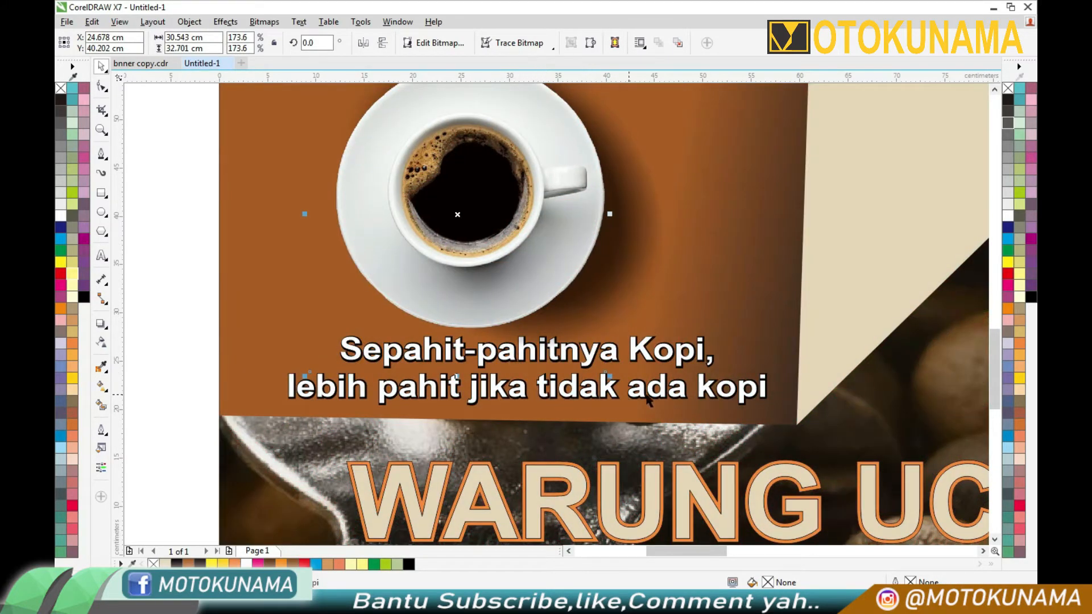
{"action": "left_click", "coordinate": [703, 398]}
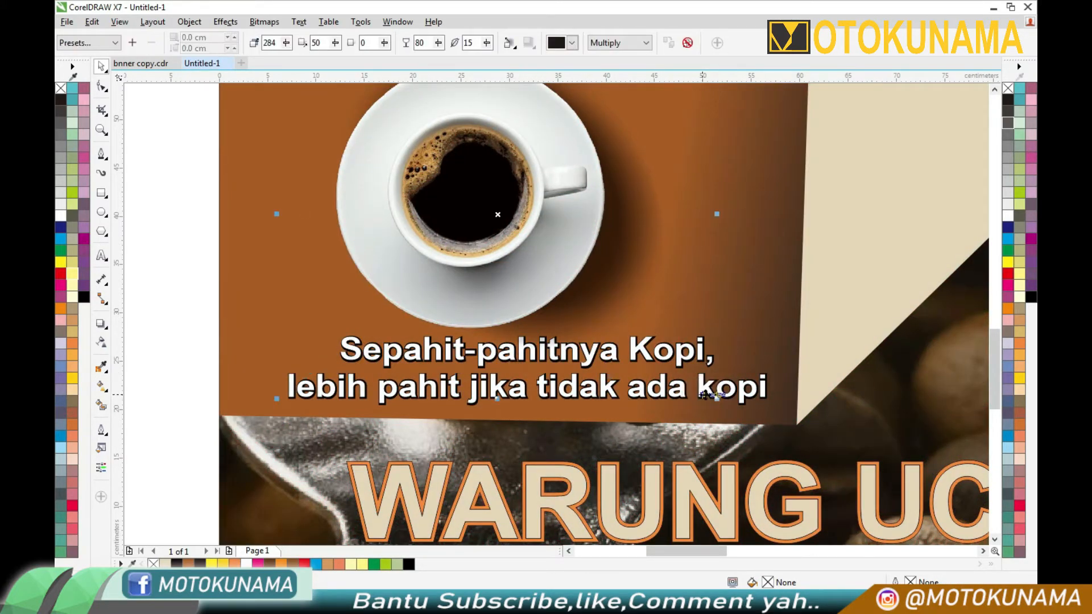
{"action": "left_click_drag", "start_coordinate": [748, 383], "coordinate": [722, 381]}
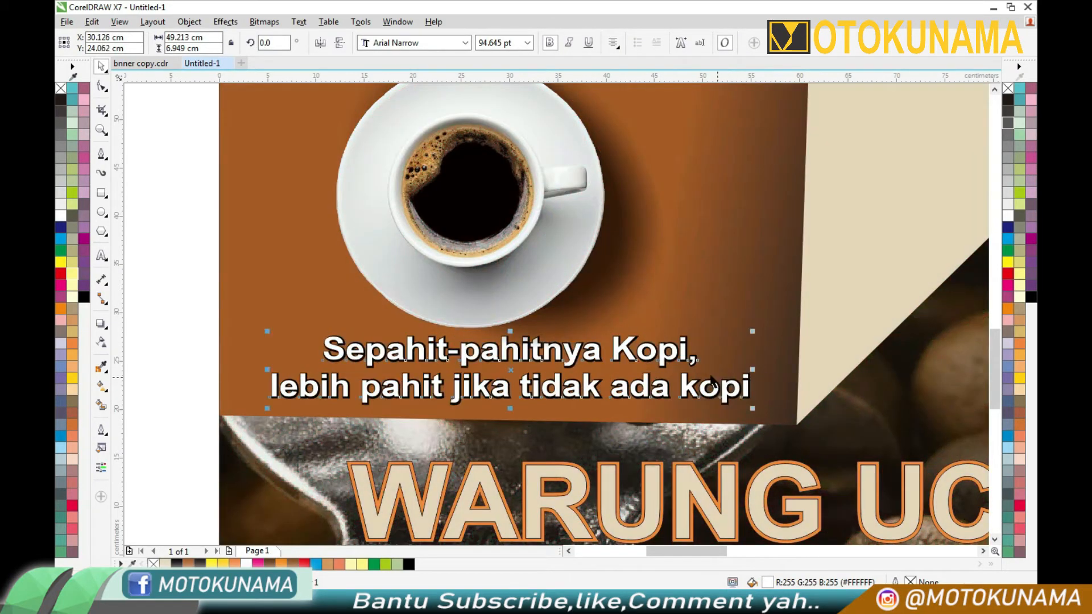
{"action": "left_click", "coordinate": [165, 284]}
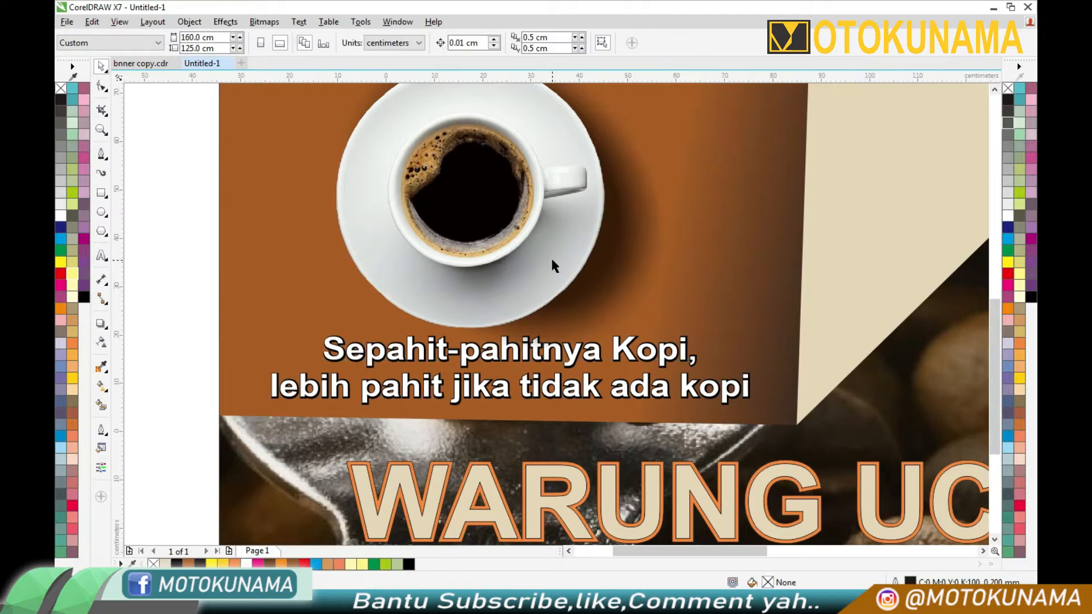
Step: Nudge the top-view coffee cup up and to the right to centre it over the tagline
{"action": "scroll", "coordinate": [550, 257], "scroll_direction": "down", "scroll_amount": 2}
{"action": "left_click", "coordinate": [546, 215]}
{"action": "left_click_drag", "start_coordinate": [544, 215], "coordinate": [556, 205]}
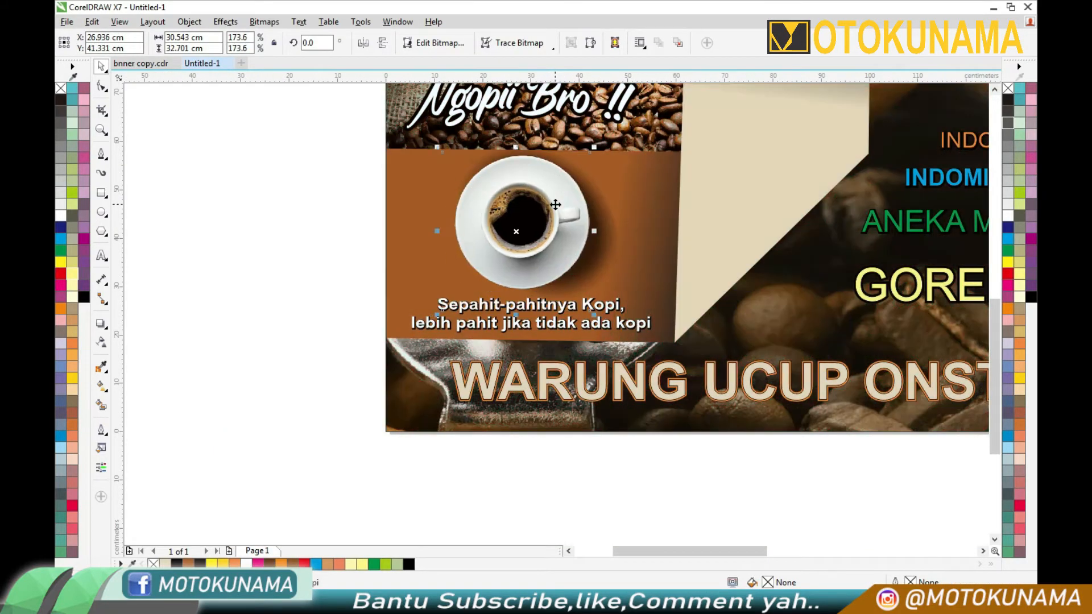
{"action": "scroll", "coordinate": [555, 203], "scroll_direction": "down", "scroll_amount": 2}
{"action": "left_click", "coordinate": [412, 217]}
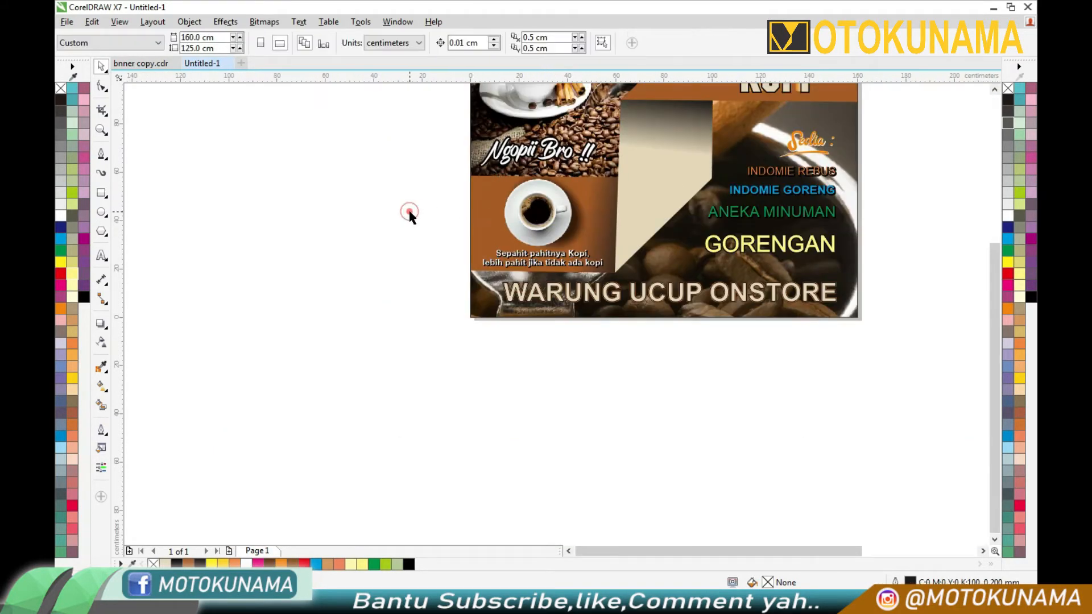
Step: Examine the lower-left cup and tagline arrangement and the overall banner layout
{"action": "scroll", "coordinate": [412, 217], "scroll_direction": "down", "scroll_amount": 1}
{"action": "scroll", "coordinate": [515, 157], "scroll_direction": "up", "scroll_amount": 2}
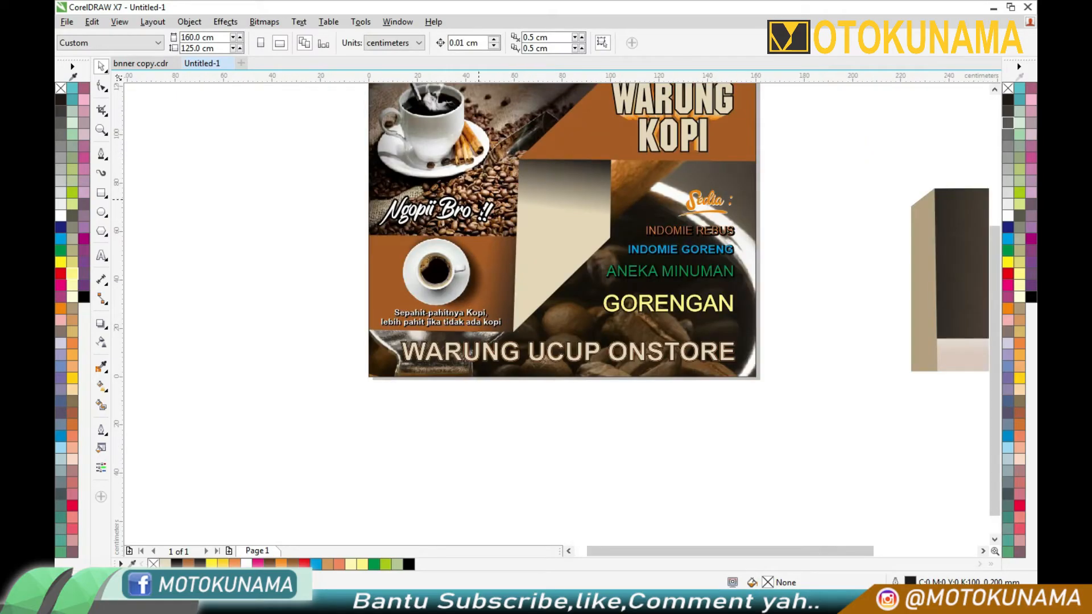
{"action": "scroll", "coordinate": [417, 218], "scroll_direction": "up", "scroll_amount": 1}
{"action": "left_click_drag", "start_coordinate": [475, 196], "coordinate": [494, 179]}
{"action": "left_click", "coordinate": [262, 243]}
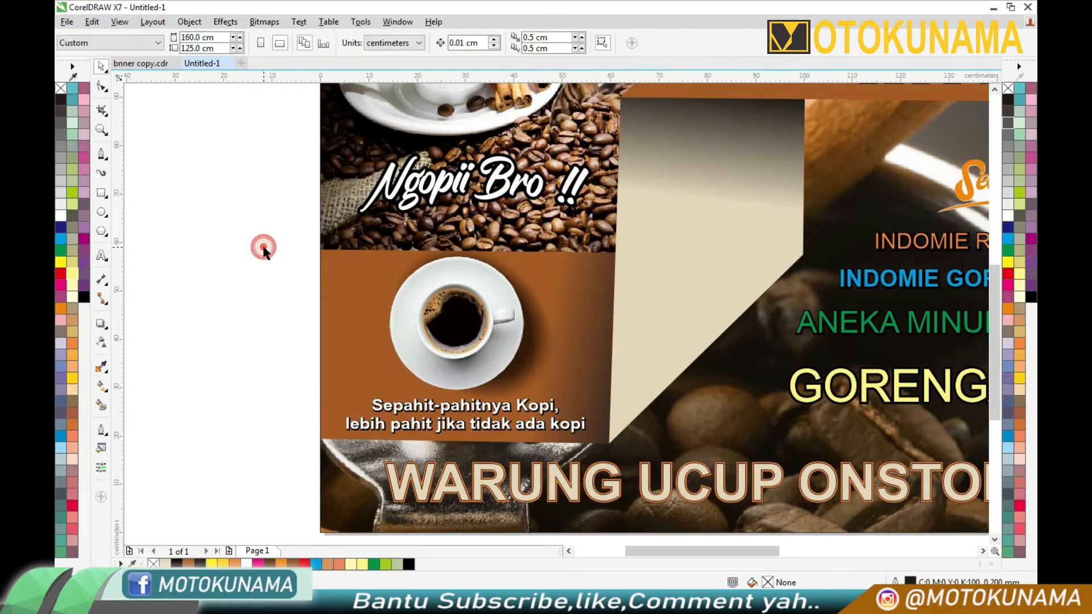
{"action": "scroll", "coordinate": [262, 243], "scroll_direction": "down", "scroll_amount": 2}
{"action": "scroll", "coordinate": [417, 197], "scroll_direction": "up", "scroll_amount": 1}
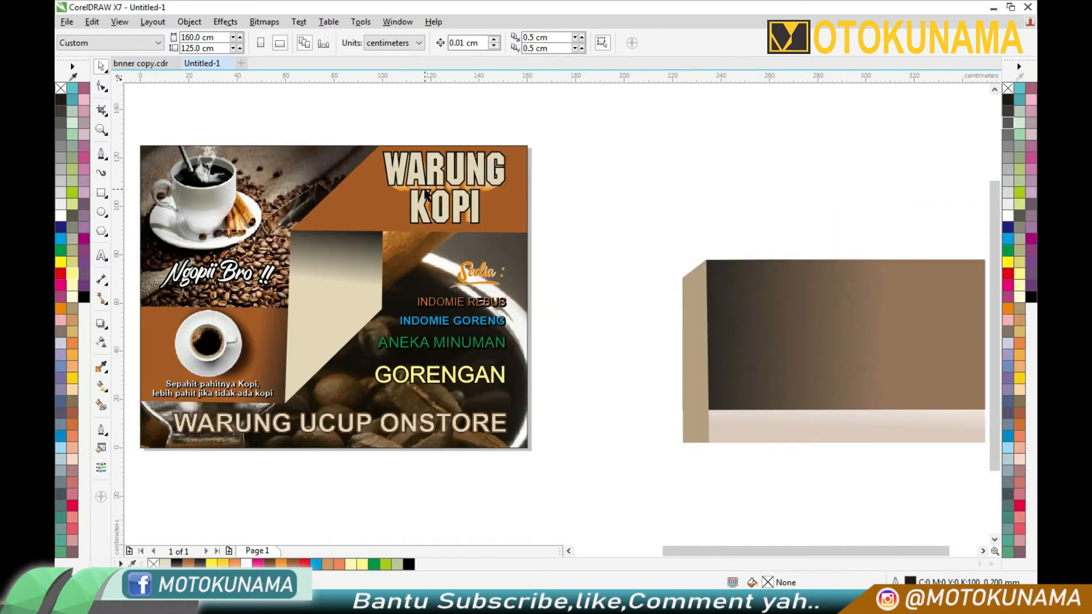
{"action": "scroll", "coordinate": [438, 188], "scroll_direction": "up", "scroll_amount": 1}
{"action": "scroll", "coordinate": [437, 188], "scroll_direction": "down", "scroll_amount": 1}
{"action": "scroll", "coordinate": [438, 186], "scroll_direction": "down", "scroll_amount": 1}
{"action": "scroll", "coordinate": [420, 188], "scroll_direction": "up", "scroll_amount": 1}
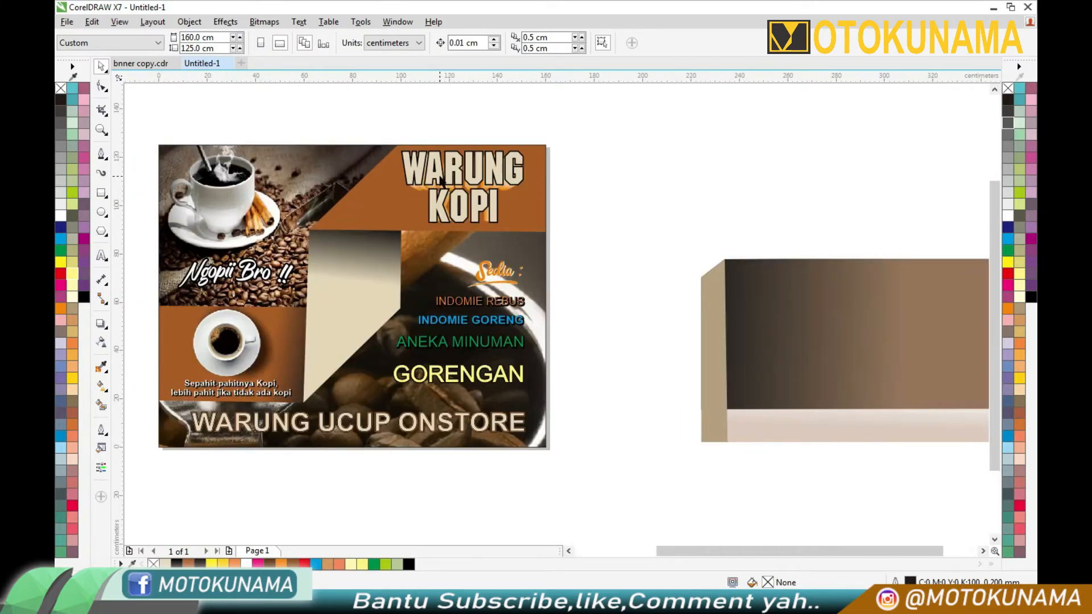
Step: Try the Billgates font on the WARUNG KOPI title and delete the title from the banner
{"action": "left_click", "coordinate": [447, 180]}
{"action": "left_click", "coordinate": [464, 44]}
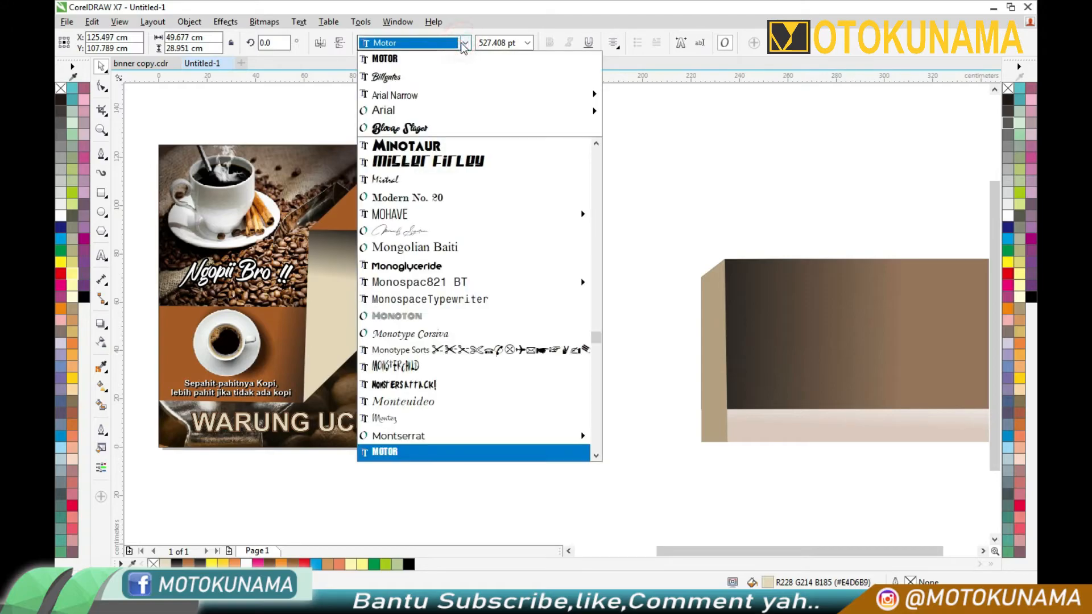
{"action": "left_click", "coordinate": [455, 77]}
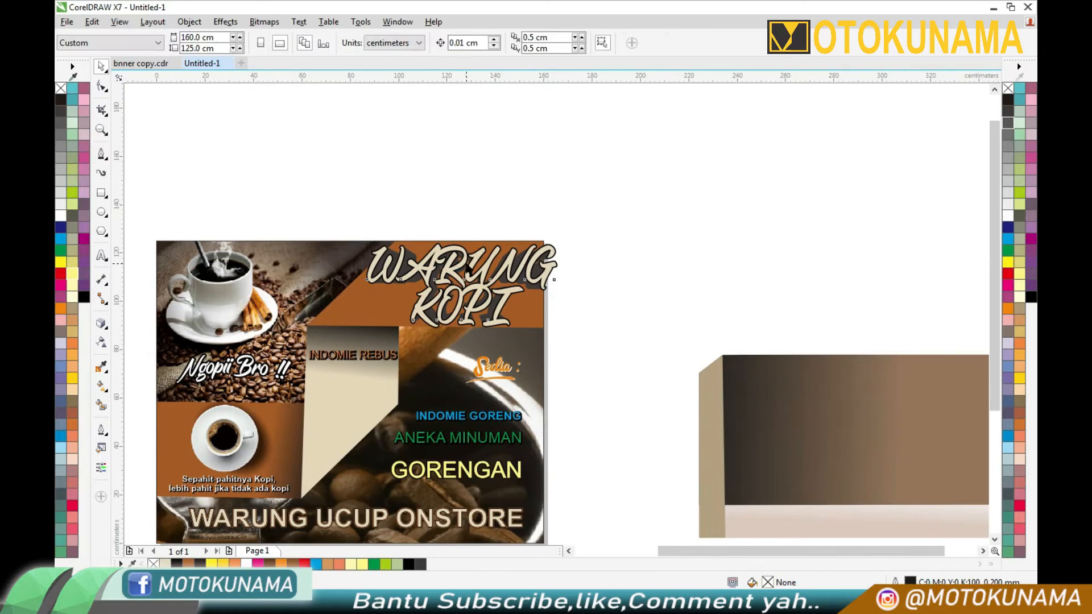
{"action": "right_click", "coordinate": [554, 265]}
{"action": "left_click", "coordinate": [563, 401]}
Step: Move the top-view coffee cup onto the upper-right orange area and shrink it to about 26 cm wide
{"action": "scroll", "coordinate": [488, 345], "scroll_direction": "down", "scroll_amount": 2}
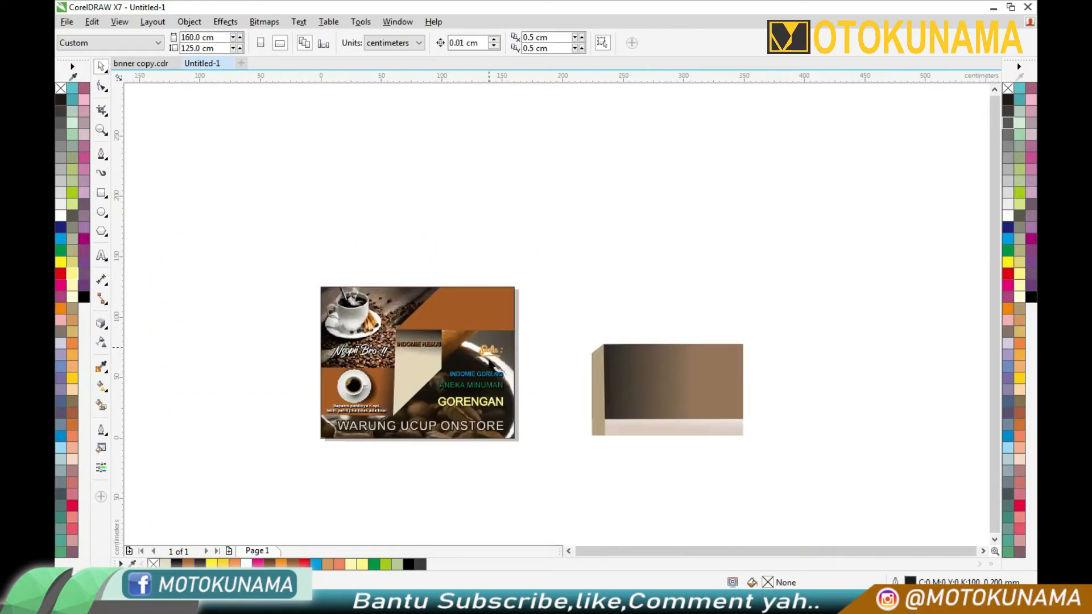
{"action": "scroll", "coordinate": [455, 435], "scroll_direction": "up", "scroll_amount": 2}
{"action": "left_click_drag", "start_coordinate": [258, 338], "coordinate": [504, 179]}
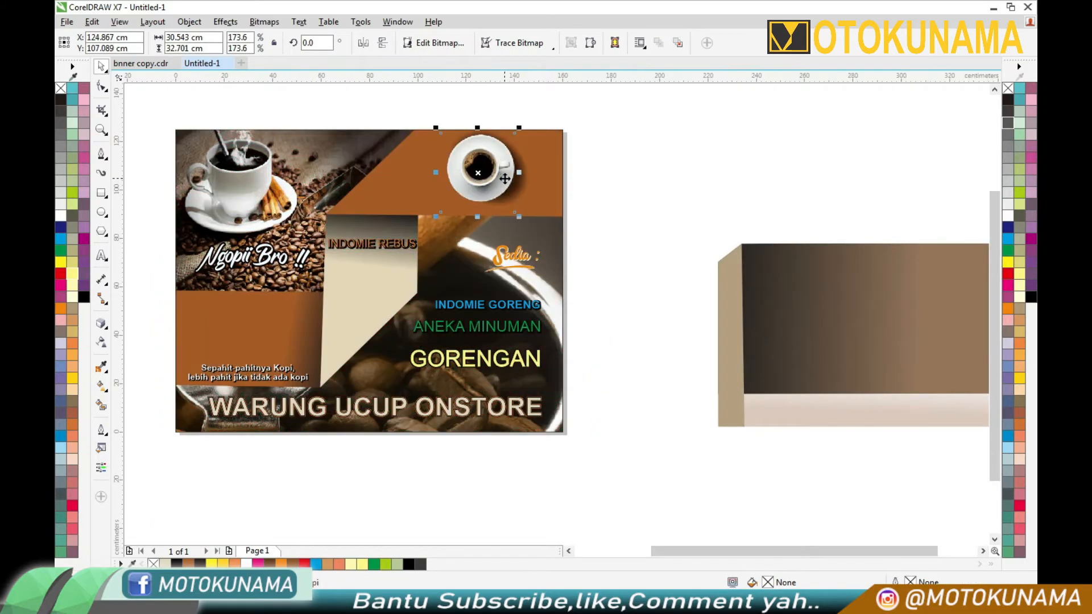
{"action": "left_click_drag", "start_coordinate": [520, 130], "coordinate": [489, 179]}
{"action": "left_click", "coordinate": [573, 168]}
{"action": "left_click", "coordinate": [592, 236]}
{"action": "left_click", "coordinate": [597, 181]}
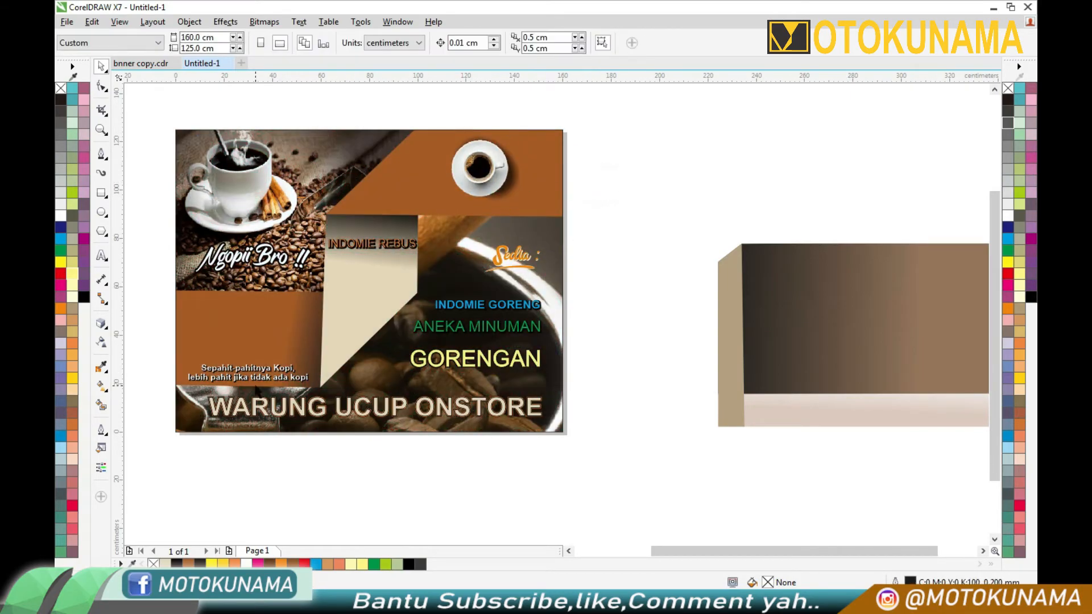
Step: Add the text Coffe Shop in the upper-right orange area, about 68 cm wide
{"action": "left_click", "coordinate": [105, 260]}
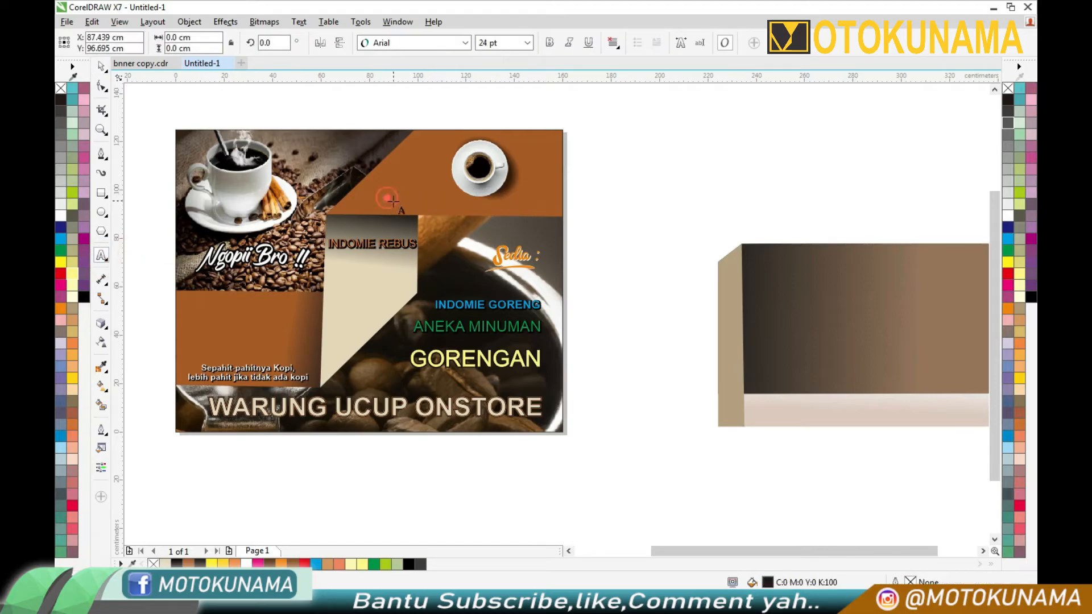
{"action": "type", "text": "COFFEE"}
{"action": "type", "text": "Coffe Shop"}
Step: Set the Coffe Shop text in the Comic Book Commando Bold font
{"action": "key", "text": "ctrl+a"}
{"action": "left_click", "coordinate": [462, 44]}
{"action": "type", "text": "C"}
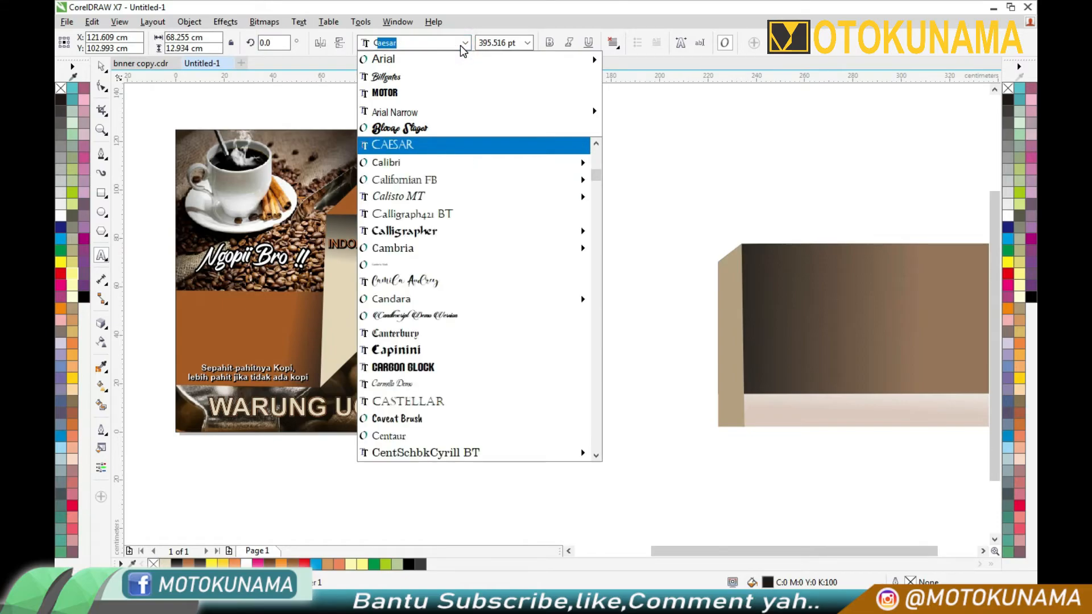
{"action": "type", "text": "olonna MT"}
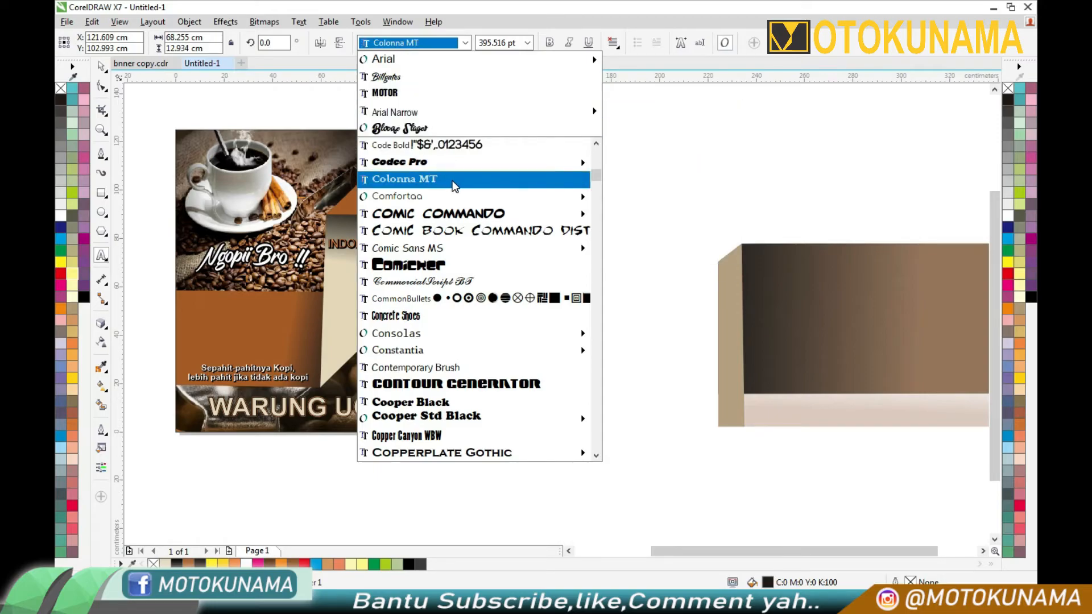
{"action": "mouse_move", "coordinate": [448, 220]}
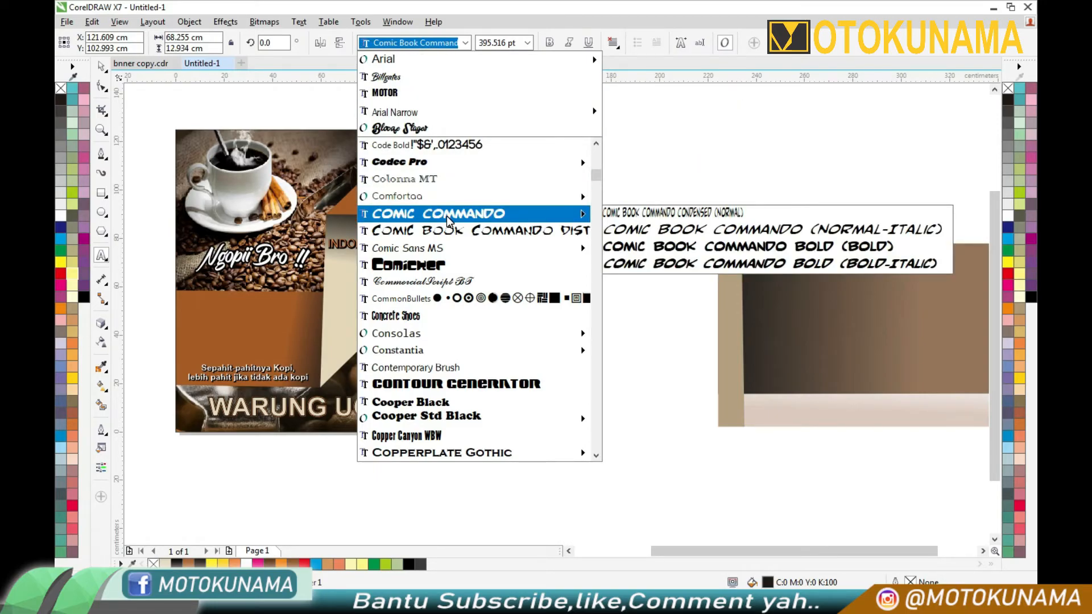
{"action": "left_click", "coordinate": [623, 245]}
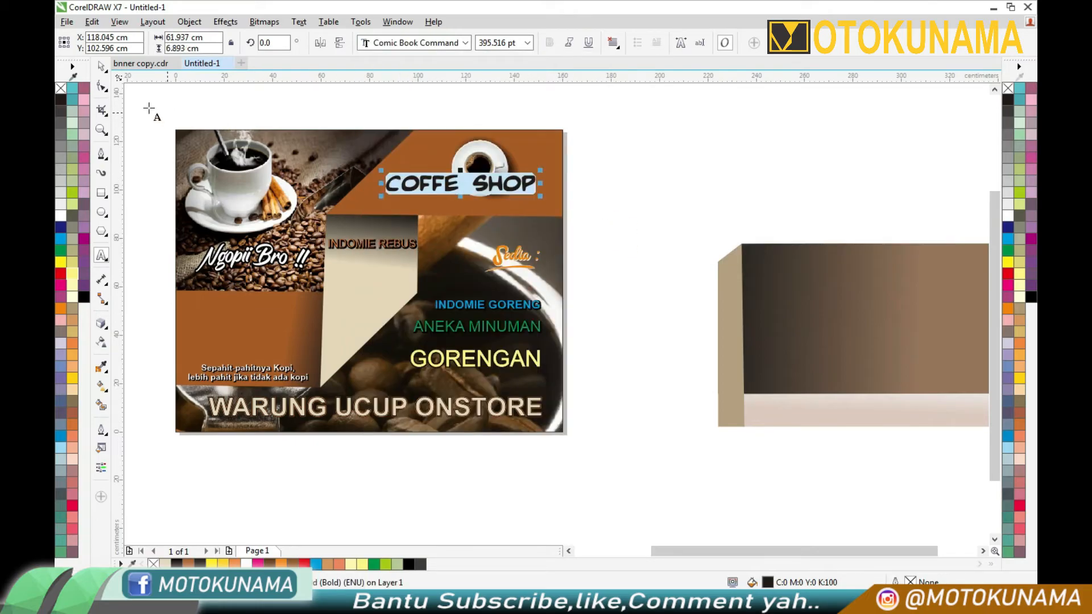
Step: Fill the Coffe Shop text with white and move it down below the top-view coffee cup
{"action": "left_click", "coordinate": [101, 65]}
{"action": "left_click", "coordinate": [1010, 193]}
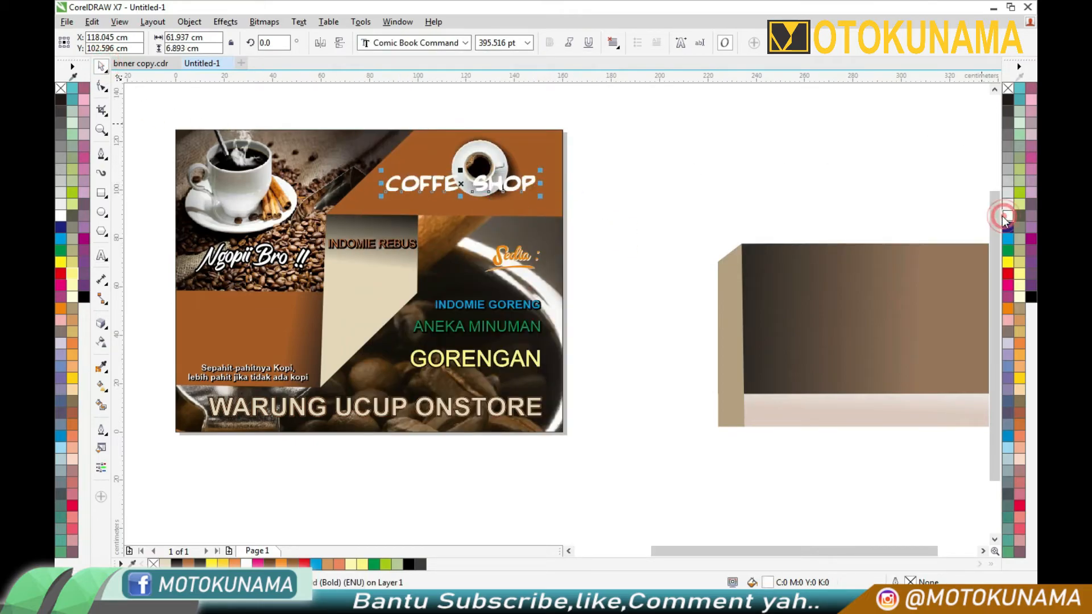
{"action": "scroll", "coordinate": [471, 188], "scroll_direction": "up", "scroll_amount": 2}
{"action": "left_click_drag", "start_coordinate": [501, 173], "coordinate": [500, 211]}
{"action": "scroll", "coordinate": [500, 212], "scroll_direction": "down", "scroll_amount": 2}
{"action": "key", "text": "Escape"}
{"action": "left_click", "coordinate": [519, 213]}
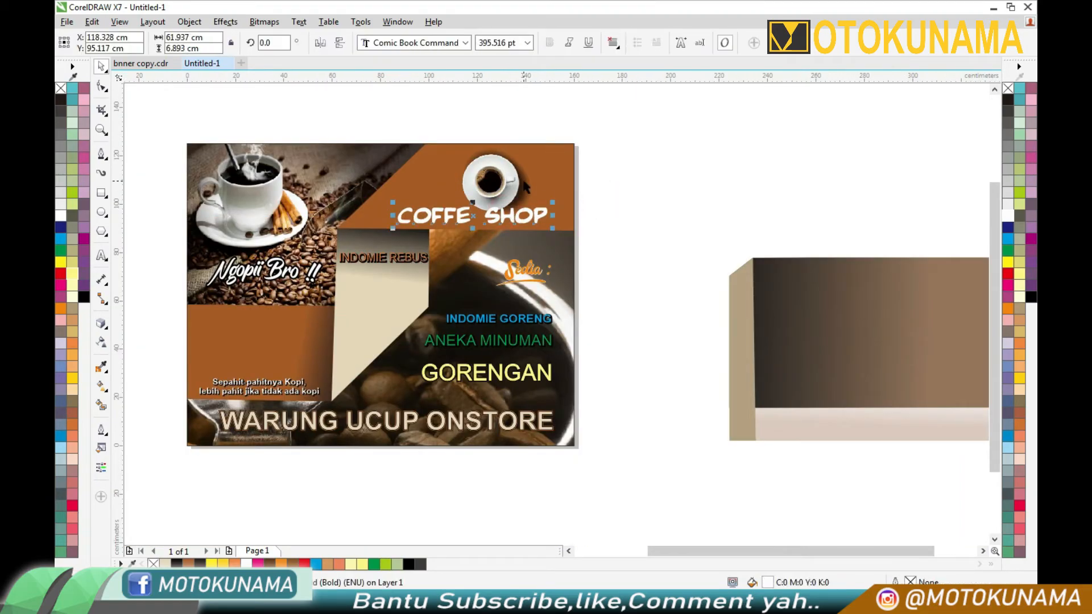
Step: Change the Coffe Shop text's font to Arial Narrow Bold
{"action": "left_click", "coordinate": [465, 43]}
{"action": "mouse_move", "coordinate": [461, 76]}
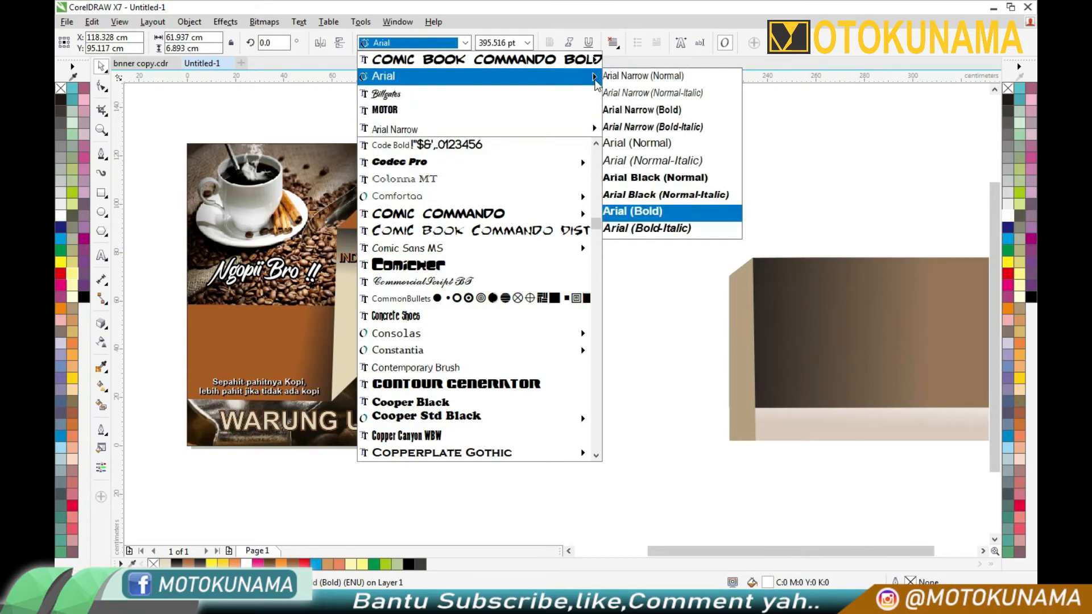
{"action": "left_click", "coordinate": [631, 112]}
Step: Shrink the top-view coffee cup to about 15 cm wide and position it centred above the Coffe Shop title
{"action": "left_click", "coordinate": [509, 187]}
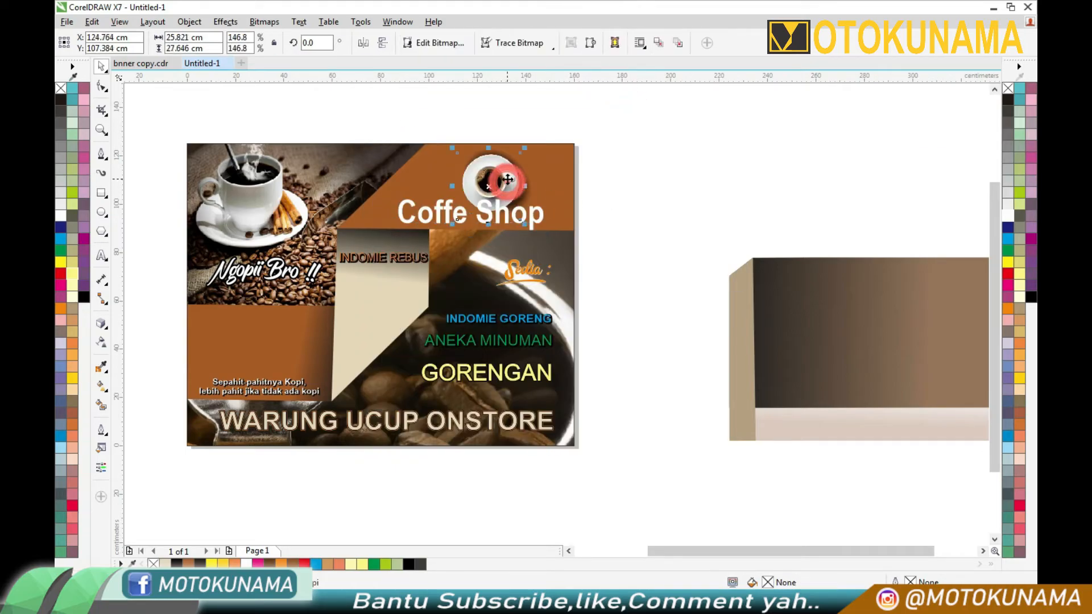
{"action": "left_click", "coordinate": [592, 172]}
{"action": "mouse_move", "coordinate": [498, 183]}
{"action": "left_mouse_down"}
{"action": "mouse_move", "coordinate": [529, 168]}
{"action": "mouse_move", "coordinate": [492, 173]}
{"action": "left_mouse_up"}
{"action": "left_click", "coordinate": [598, 173]}
{"action": "left_click_drag", "start_coordinate": [508, 137], "coordinate": [501, 147]}
{"action": "left_click", "coordinate": [599, 178]}
{"action": "scroll", "coordinate": [497, 219], "scroll_direction": "up", "scroll_amount": 1}
{"action": "left_click_drag", "start_coordinate": [508, 203], "coordinate": [583, 159]}
{"action": "left_click", "coordinate": [658, 183]}
{"action": "scroll", "coordinate": [580, 196], "scroll_direction": "down", "scroll_amount": 1}
{"action": "scroll", "coordinate": [515, 156], "scroll_direction": "up", "scroll_amount": 1}
{"action": "left_click_drag", "start_coordinate": [610, 119], "coordinate": [548, 176]}
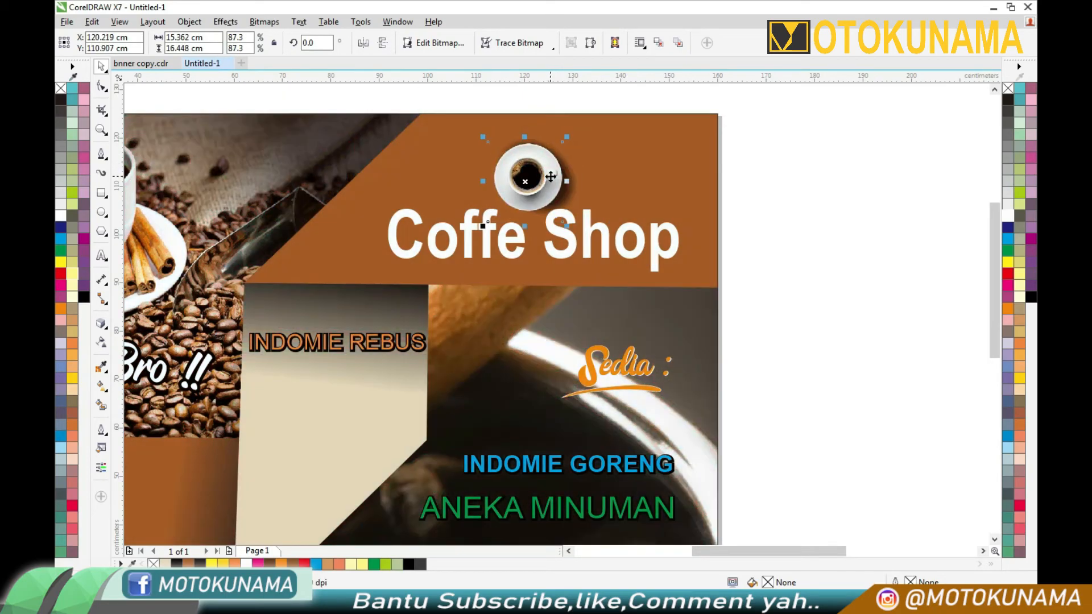
{"action": "left_click", "coordinate": [748, 204]}
Step: Move the Sepahit-pahitnya Kopi tagline to the middle of the lower-left orange panel and enlarge it slightly
{"action": "scroll", "coordinate": [633, 200], "scroll_direction": "down", "scroll_amount": 2}
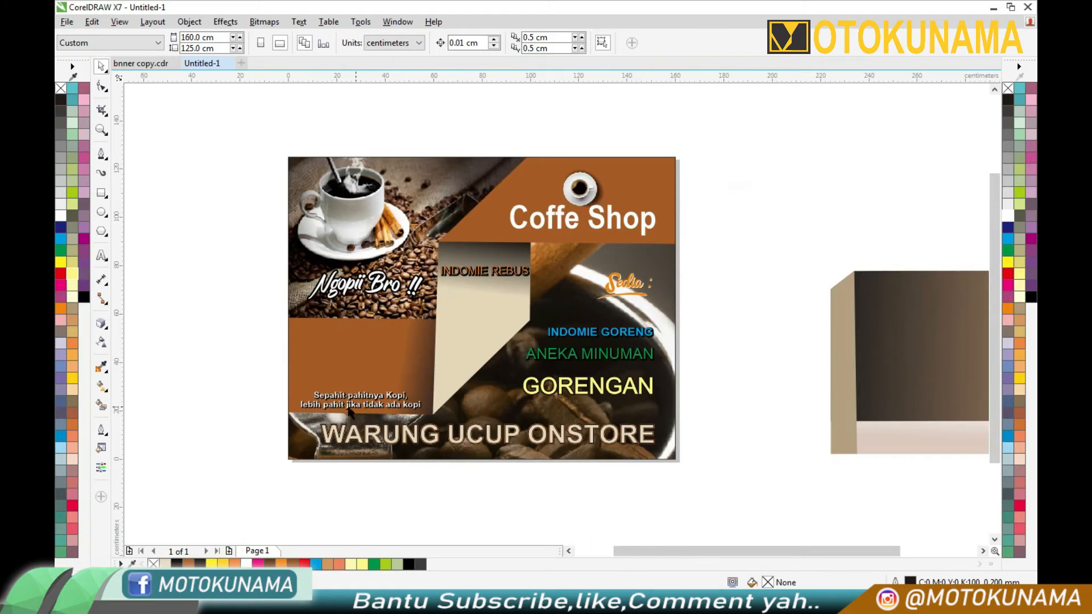
{"action": "scroll", "coordinate": [360, 414], "scroll_direction": "up", "scroll_amount": 2}
{"action": "left_click", "coordinate": [493, 295]}
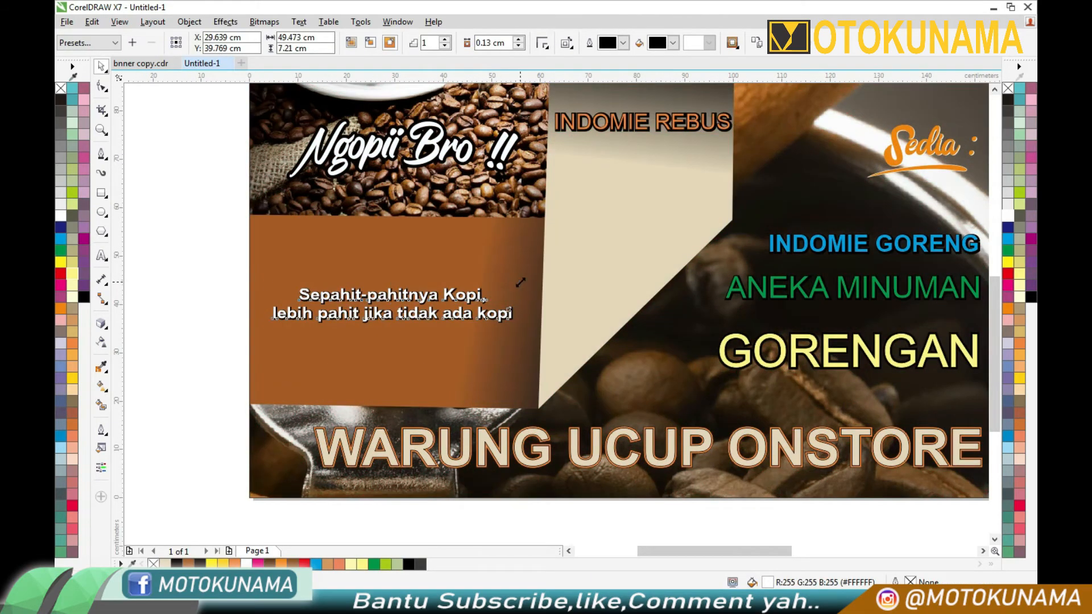
{"action": "left_click_drag", "start_coordinate": [520, 282], "coordinate": [539, 279]}
{"action": "left_click", "coordinate": [215, 296]}
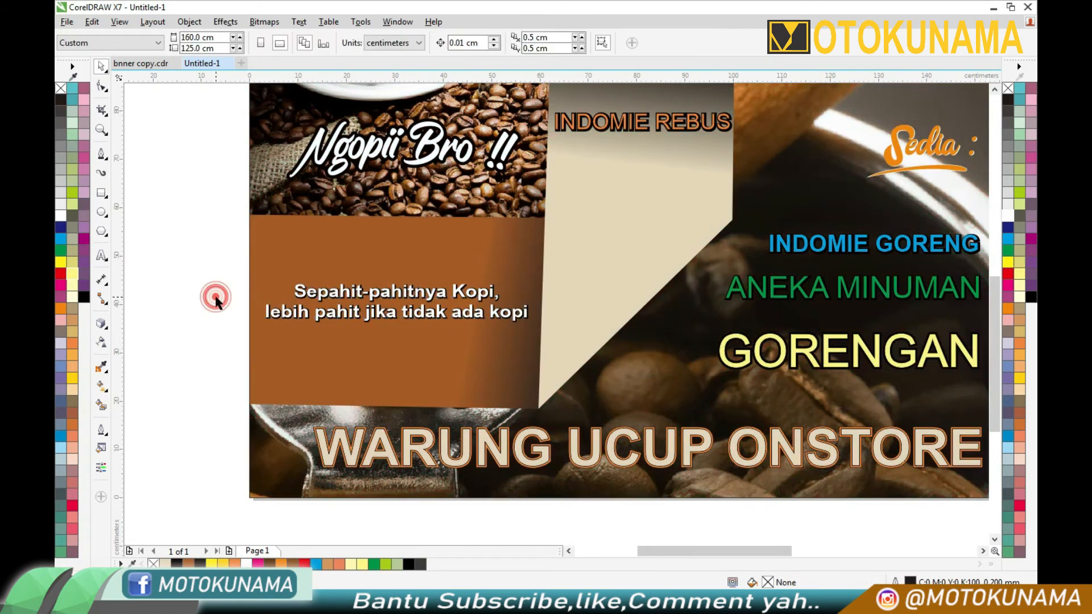
Step: Move the INDOMIE REBUS text back above INDOMIE GORENG in the menu list and fill it with white
{"action": "scroll", "coordinate": [357, 274], "scroll_direction": "down", "scroll_amount": 2}
{"action": "left_click_drag", "start_coordinate": [449, 216], "coordinate": [570, 259]}
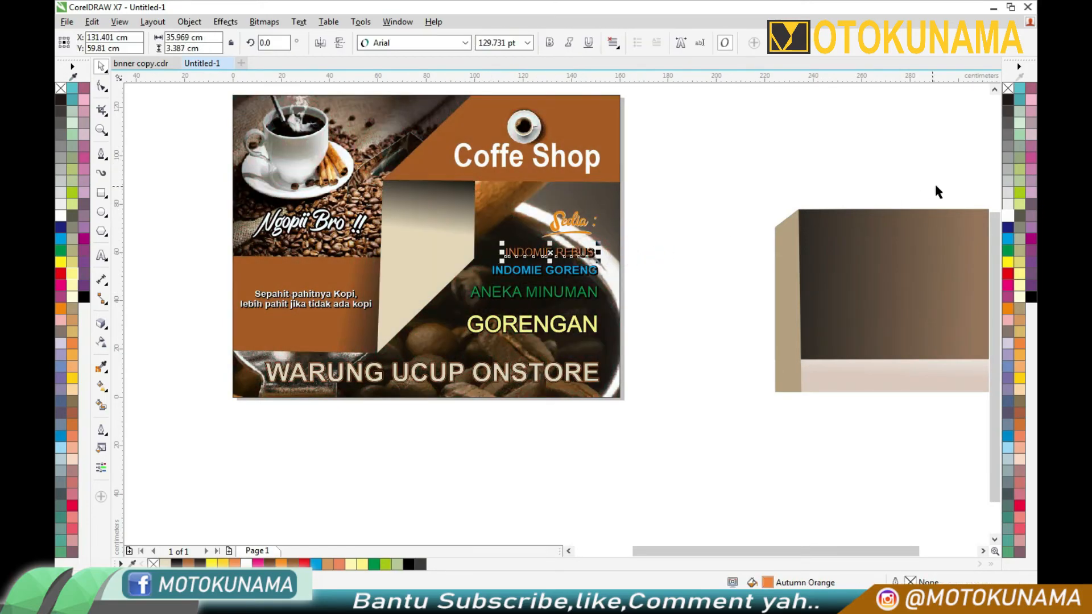
{"action": "left_click", "coordinate": [1007, 215]}
{"action": "left_click", "coordinate": [673, 275]}
Step: Make the INDOMIE REBUS text bold and enlarge it slightly toward the menu list's right edge
{"action": "scroll", "coordinate": [594, 262], "scroll_direction": "up", "scroll_amount": 4}
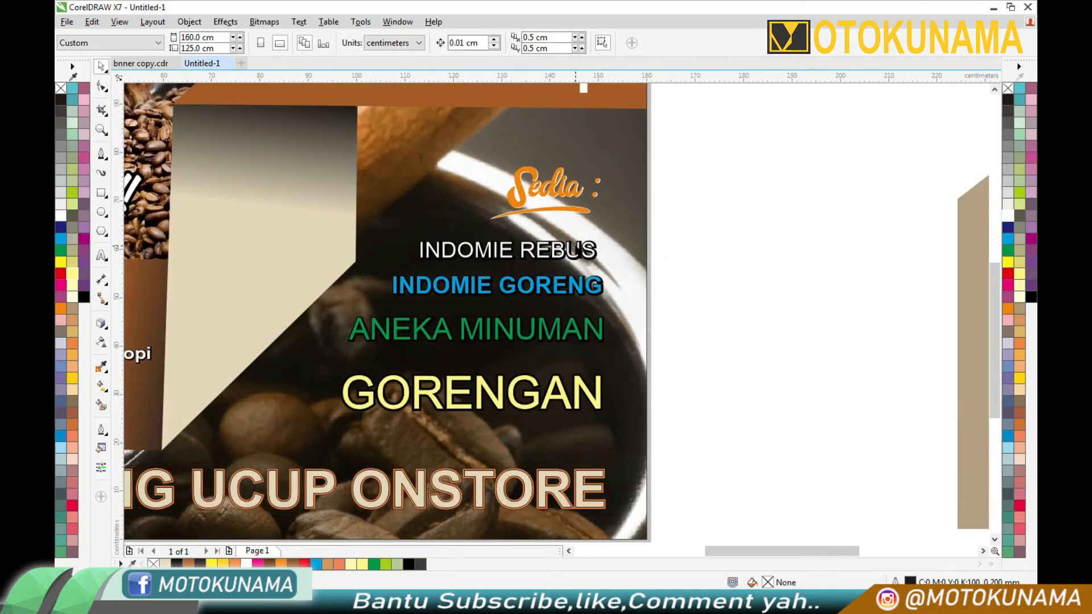
{"action": "left_click", "coordinate": [591, 256]}
{"action": "left_click", "coordinate": [549, 43]}
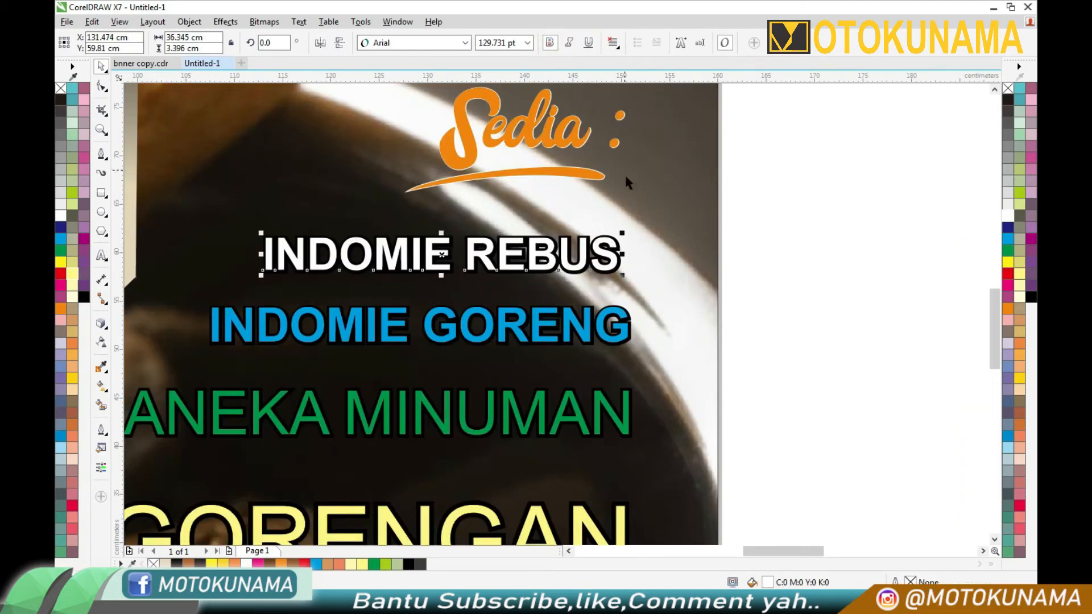
{"action": "left_click_drag", "start_coordinate": [623, 233], "coordinate": [639, 231]}
{"action": "left_click", "coordinate": [624, 257]}
{"action": "left_click", "coordinate": [763, 205]}
{"action": "scroll", "coordinate": [734, 225], "scroll_direction": "down", "scroll_amount": 2}
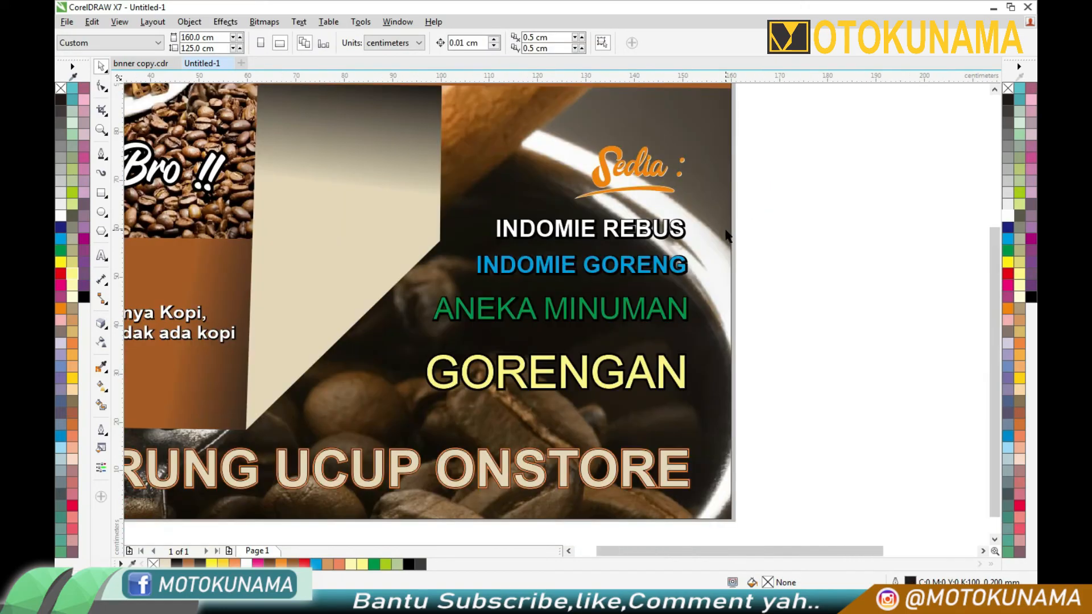
Step: Enlarge the INDOMIE REBUS, INDOMIE GORENG and ANEKA MINUMAN texts and space the three menu lines further apart
{"action": "scroll", "coordinate": [715, 221], "scroll_direction": "up", "scroll_amount": 2}
{"action": "left_click", "coordinate": [643, 267]}
{"action": "mouse_move", "coordinate": [685, 251]}
{"action": "left_mouse_down"}
{"action": "mouse_move", "coordinate": [734, 245]}
{"action": "mouse_move", "coordinate": [709, 268]}
{"action": "mouse_move", "coordinate": [648, 277]}
{"action": "mouse_move", "coordinate": [701, 248]}
{"action": "mouse_move", "coordinate": [682, 257]}
{"action": "left_mouse_up"}
{"action": "left_click", "coordinate": [678, 331]}
{"action": "mouse_move", "coordinate": [689, 320]}
{"action": "left_mouse_down"}
{"action": "mouse_move", "coordinate": [740, 318]}
{"action": "mouse_move", "coordinate": [677, 328]}
{"action": "left_mouse_up"}
{"action": "scroll", "coordinate": [679, 321], "scroll_direction": "down", "scroll_amount": 2}
{"action": "scroll", "coordinate": [678, 330], "scroll_direction": "up", "scroll_amount": 2}
{"action": "left_click", "coordinate": [582, 318]}
{"action": "left_click_drag", "start_coordinate": [708, 283], "coordinate": [760, 282]}
{"action": "left_click", "coordinate": [694, 236]}
{"action": "left_click_drag", "start_coordinate": [693, 237], "coordinate": [709, 220]}
{"action": "right_click", "coordinate": [840, 203]}
{"action": "left_click", "coordinate": [869, 310]}
{"action": "left_click", "coordinate": [674, 231]}
{"action": "left_click", "coordinate": [817, 232]}
Step: Place ANEKA MINUMAN in line with the menu list's right edge and enlarge GORENGAN into the widest line beneath it
{"action": "left_click_drag", "start_coordinate": [720, 297], "coordinate": [696, 324]}
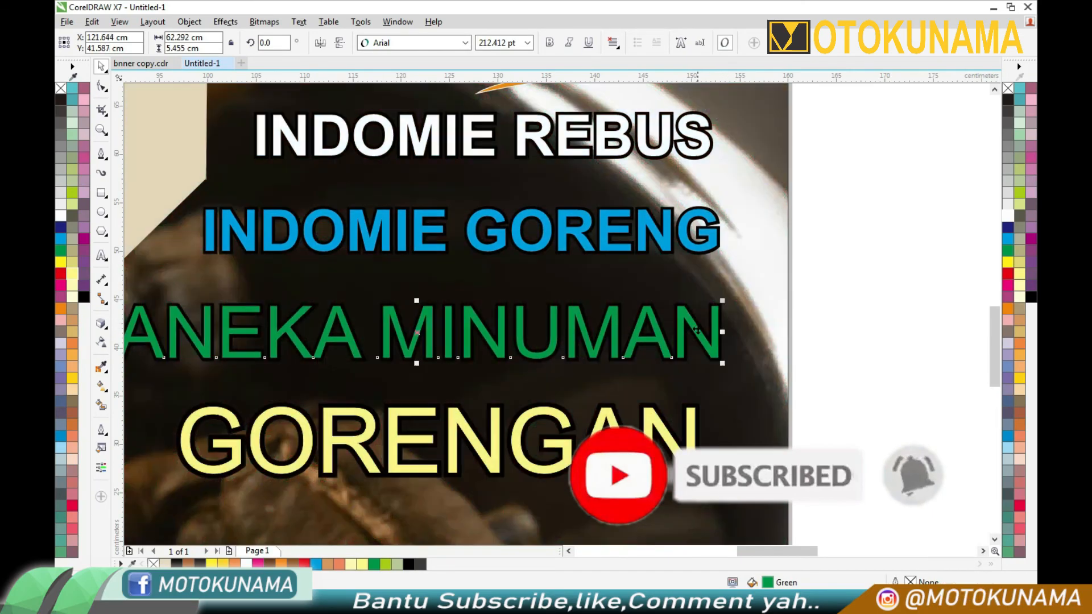
{"action": "scroll", "coordinate": [696, 327], "scroll_direction": "down", "scroll_amount": 2}
{"action": "left_click_drag", "start_coordinate": [658, 387], "coordinate": [689, 382]}
{"action": "left_click", "coordinate": [765, 341]}
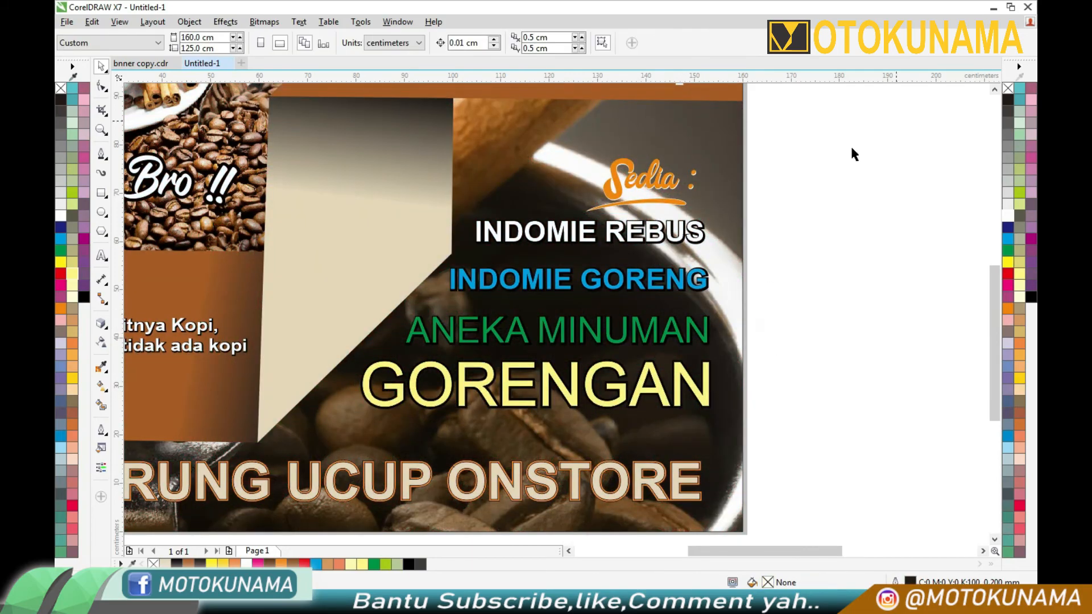
Step: Enlarge INDOMIE GORENG slightly and shift INDOMIE REBUS so both lines end at the menu list's right edge
{"action": "left_click", "coordinate": [676, 283]}
{"action": "left_click_drag", "start_coordinate": [715, 260], "coordinate": [760, 234]}
{"action": "right_click", "coordinate": [796, 254]}
{"action": "left_click", "coordinate": [836, 361]}
{"action": "left_click", "coordinate": [689, 291]}
{"action": "scroll", "coordinate": [682, 281], "scroll_direction": "up", "scroll_amount": 2}
{"action": "mouse_move", "coordinate": [723, 294]}
{"action": "left_mouse_down"}
{"action": "mouse_move", "coordinate": [706, 304]}
{"action": "mouse_move", "coordinate": [708, 292]}
{"action": "left_mouse_up"}
{"action": "left_click", "coordinate": [837, 317]}
{"action": "left_click_drag", "start_coordinate": [723, 194], "coordinate": [730, 194]}
{"action": "left_click", "coordinate": [825, 301]}
Step: Move the Sedia heading higher above the menu list, enlarge it and align it with the list's right edge
{"action": "scroll", "coordinate": [830, 301], "scroll_direction": "down", "scroll_amount": 2}
{"action": "scroll", "coordinate": [854, 278], "scroll_direction": "up", "scroll_amount": 1}
{"action": "scroll", "coordinate": [847, 269], "scroll_direction": "down", "scroll_amount": 1}
{"action": "scroll", "coordinate": [853, 268], "scroll_direction": "up", "scroll_amount": 1}
{"action": "left_click_drag", "start_coordinate": [682, 213], "coordinate": [694, 184]}
{"action": "left_click_drag", "start_coordinate": [746, 153], "coordinate": [777, 138]}
{"action": "left_click_drag", "start_coordinate": [737, 177], "coordinate": [718, 177]}
{"action": "left_click", "coordinate": [807, 188]}
{"action": "scroll", "coordinate": [808, 188], "scroll_direction": "down", "scroll_amount": 1}
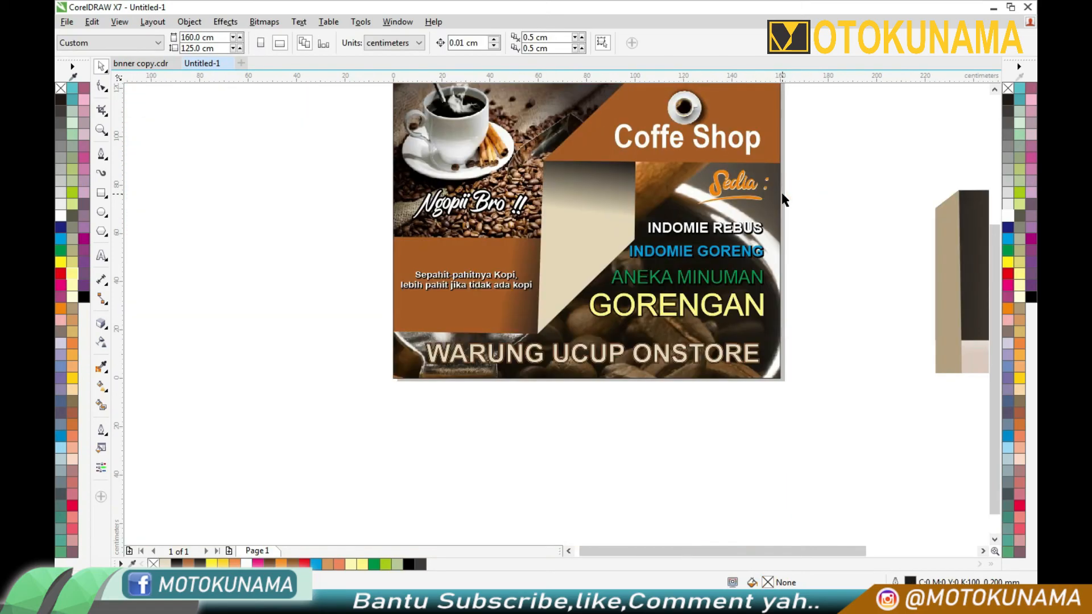
Step: Delete the leftover folded panel shape lying outside the page beside the banner
{"action": "scroll", "coordinate": [836, 117], "scroll_direction": "down", "scroll_amount": 1}
{"action": "scroll", "coordinate": [834, 118], "scroll_direction": "up", "scroll_amount": 1}
{"action": "scroll", "coordinate": [853, 182], "scroll_direction": "down", "scroll_amount": 1}
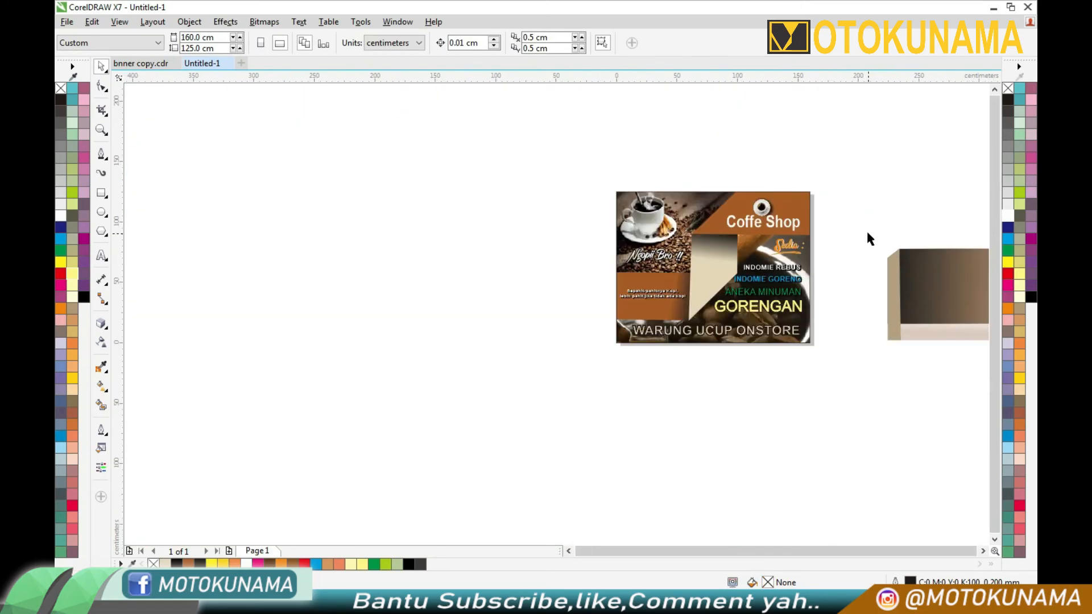
{"action": "scroll", "coordinate": [866, 230], "scroll_direction": "down", "scroll_amount": 1}
{"action": "left_click", "coordinate": [890, 253]}
{"action": "right_click", "coordinate": [891, 253]}
{"action": "left_click", "coordinate": [795, 392]}
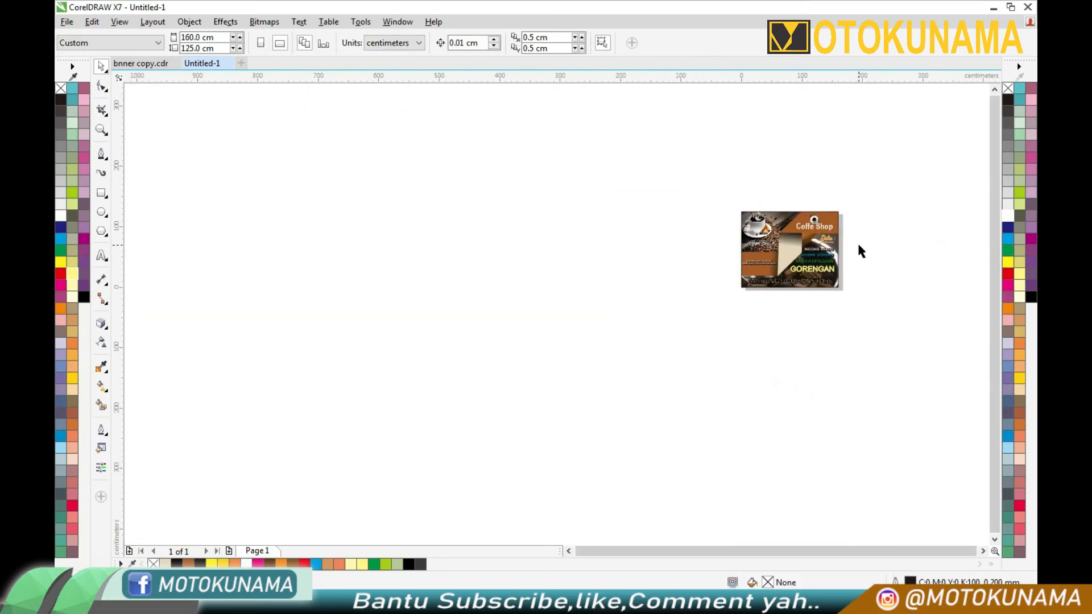
Step: Select the entire banner design and group all of its objects
{"action": "scroll", "coordinate": [857, 240], "scroll_direction": "up", "scroll_amount": 3}
{"action": "left_click_drag", "start_coordinate": [377, 108], "coordinate": [785, 444]}
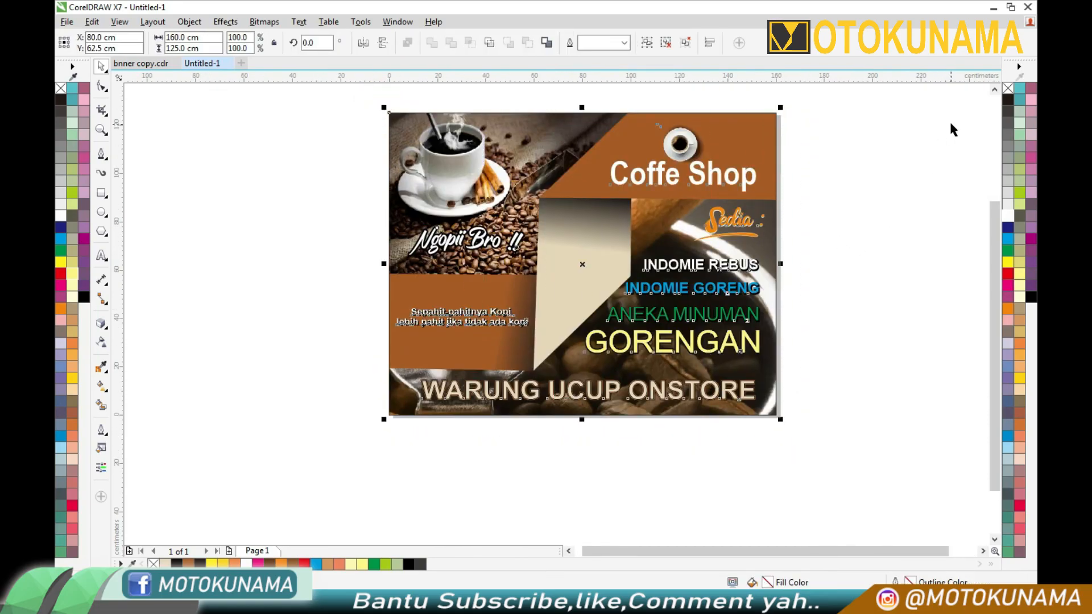
{"action": "left_click", "coordinate": [859, 189]}
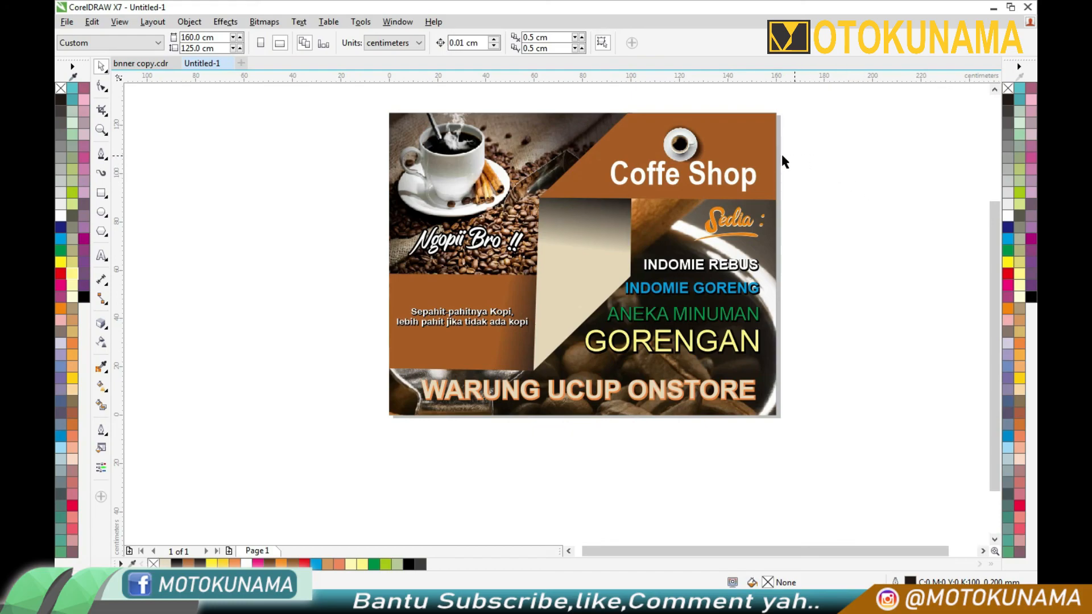
{"action": "left_click_drag", "start_coordinate": [662, 306], "coordinate": [832, 441]}
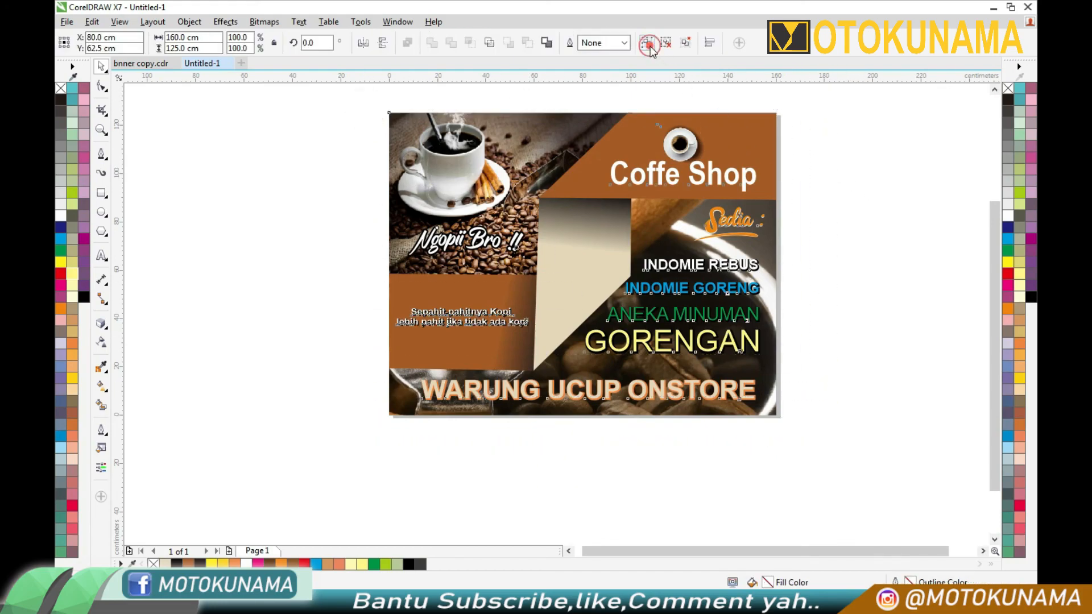
{"action": "left_click", "coordinate": [330, 190]}
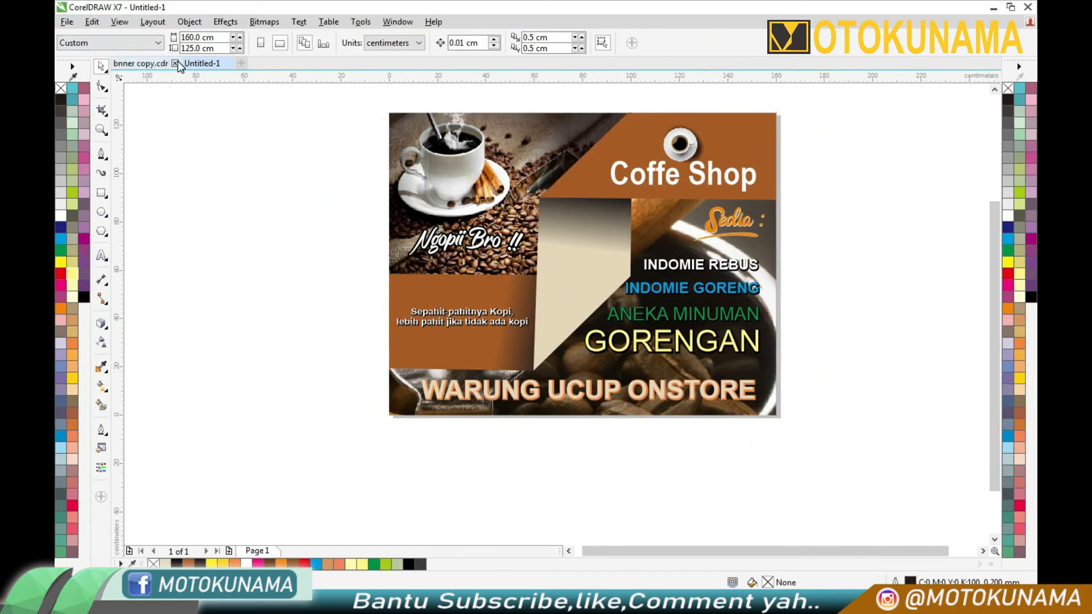
Step: Save the drawing as warkop in the Documents folder in CDR format, version 17.0
{"action": "left_click", "coordinate": [66, 22]}
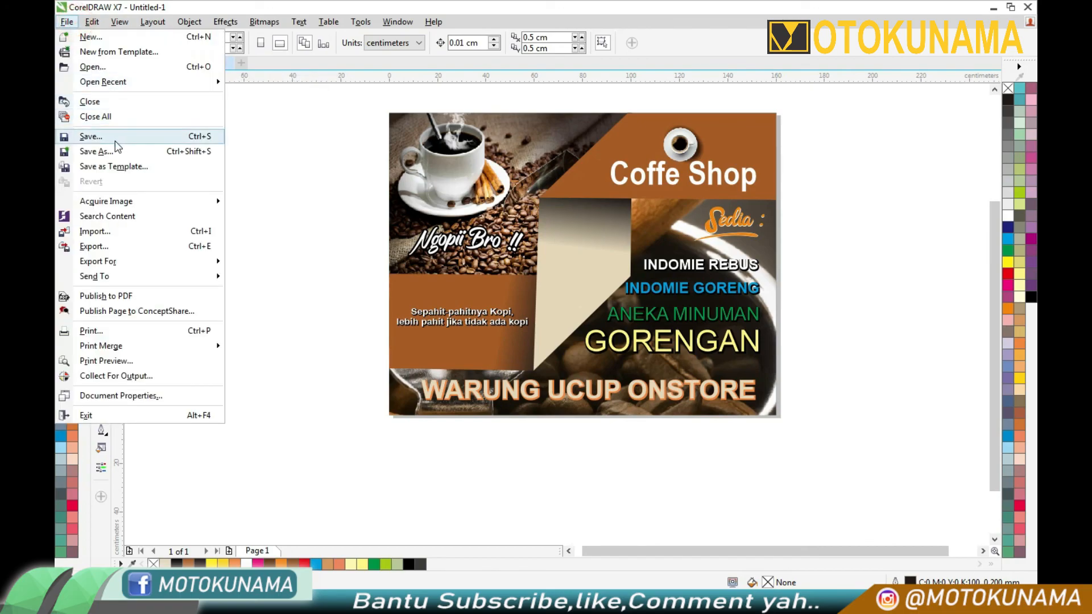
{"action": "left_click", "coordinate": [119, 149]}
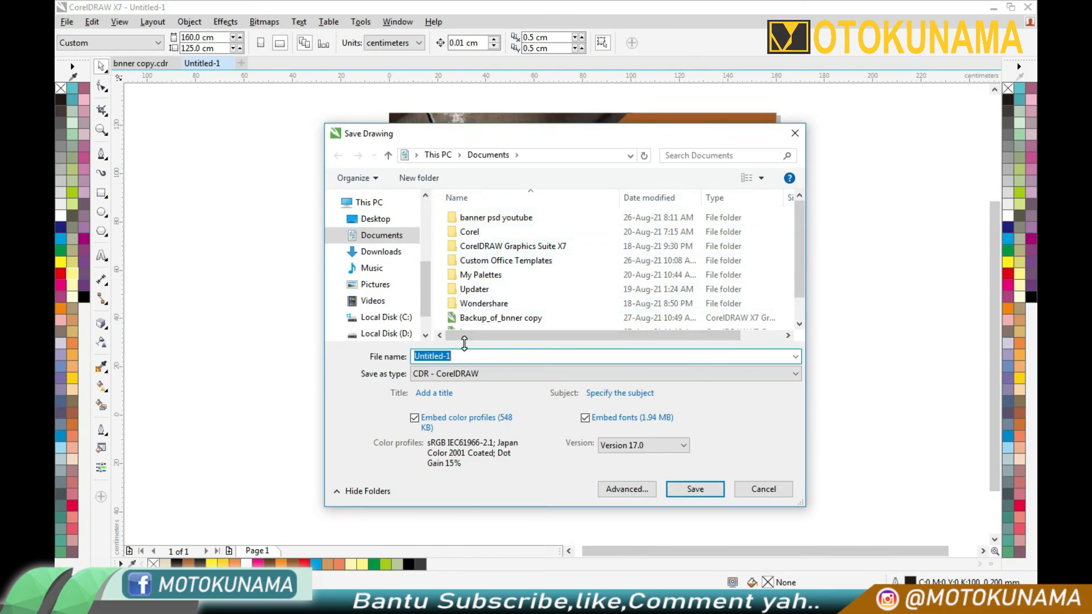
{"action": "type", "text": "warkop"}
{"action": "left_click", "coordinate": [695, 490]}
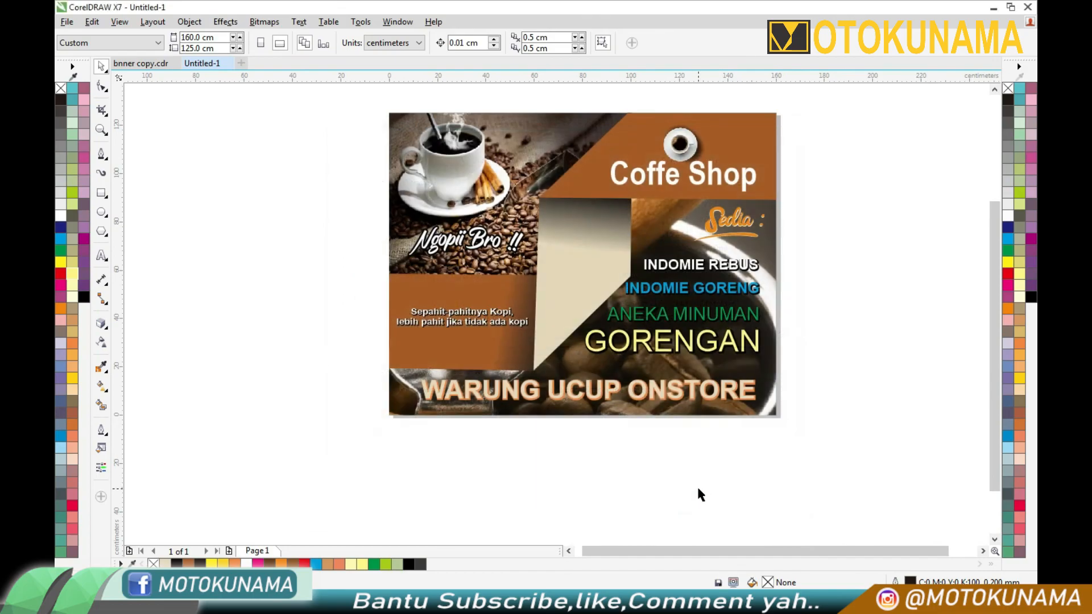